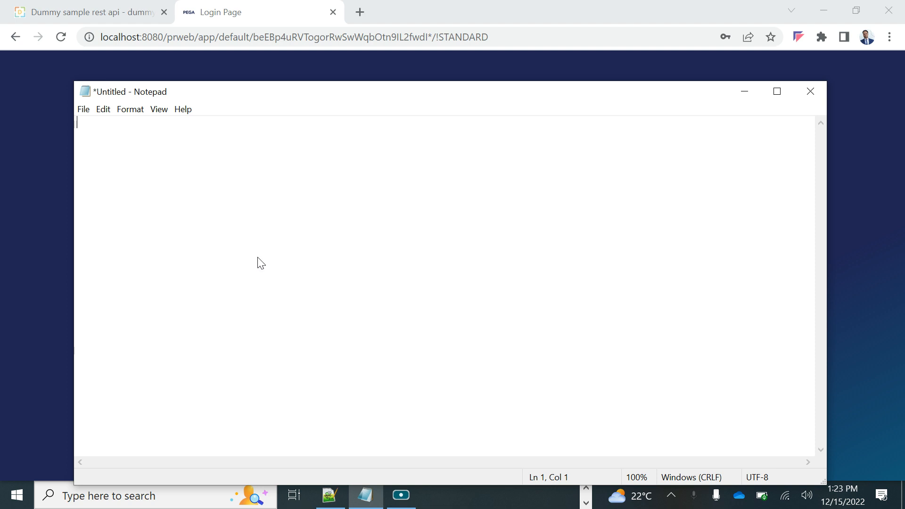
Step: Write the heading "REST Connector (Connect-REST)------" in the note and leave blank space below it
text(Connector (Connect)
key(BackSpace)
text(-REST)------)
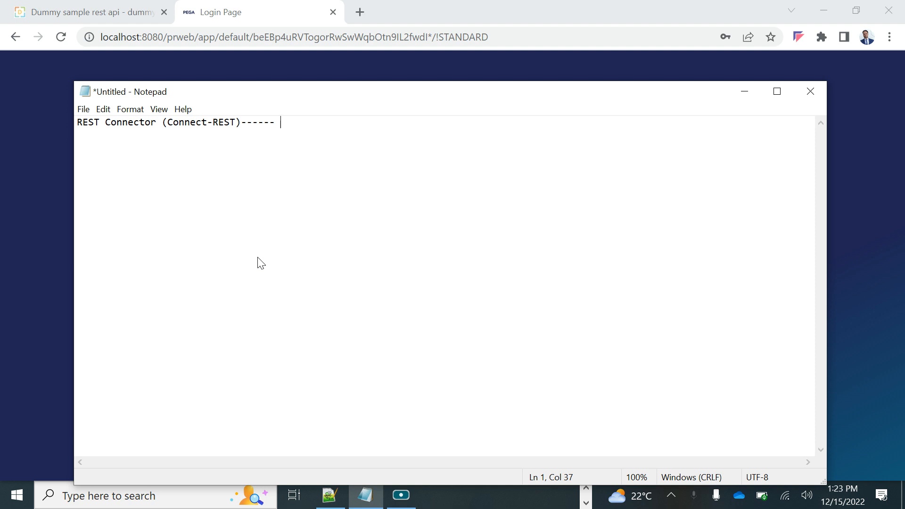
key(Return)
key(Return)
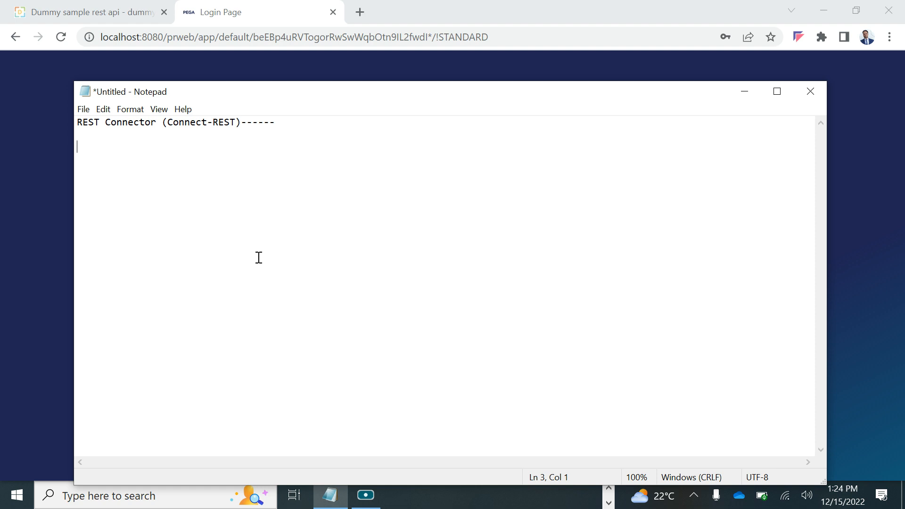
Step: Check the single-employee GET route on the dummy REST API page, then send SoapUI's Request 1 with resource /api/v1/employee/2
click(62, 13)
click(652, 301)
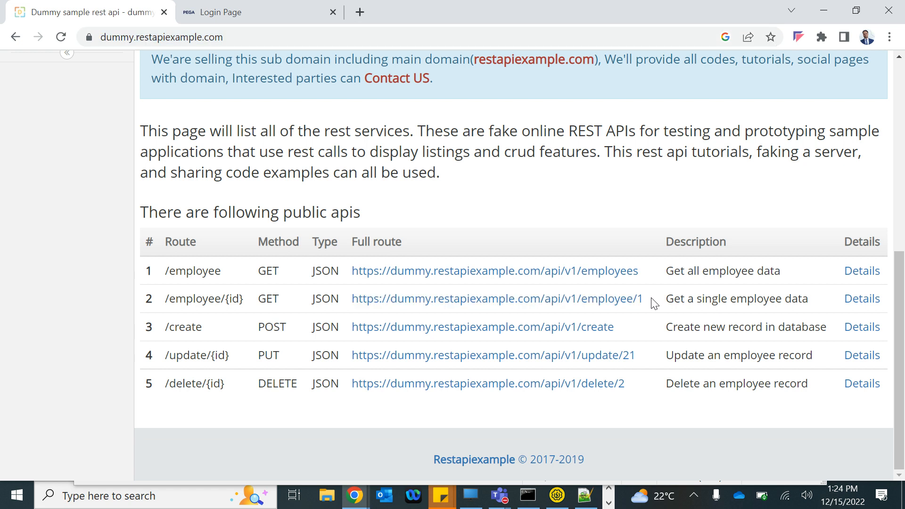
click(556, 503)
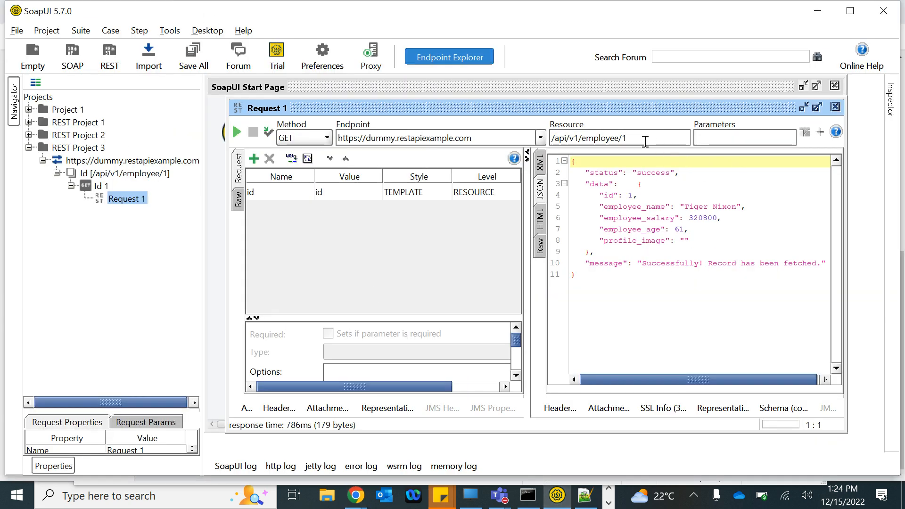
key(BackSpace)
text(2)
click(237, 131)
Step: Examine the status, data and message parts of the JSON response for employee 2
drag(682, 207, 737, 218)
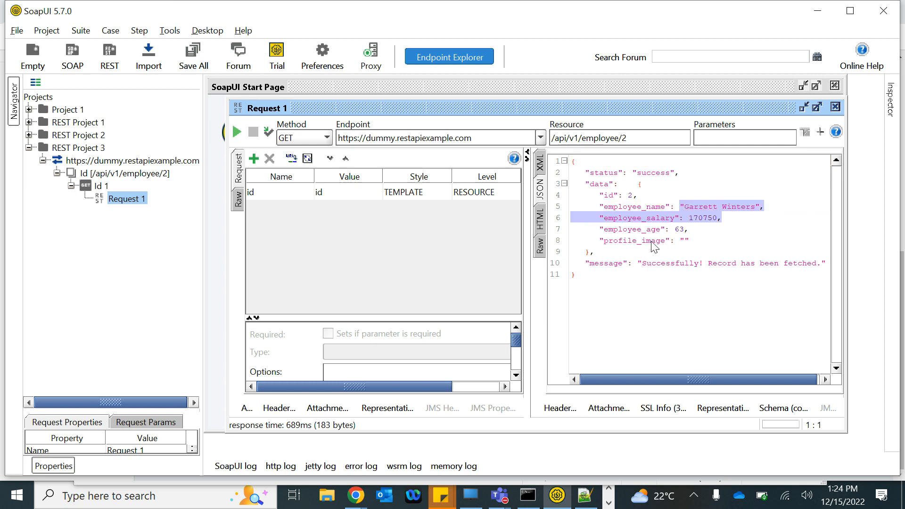
click(600, 275)
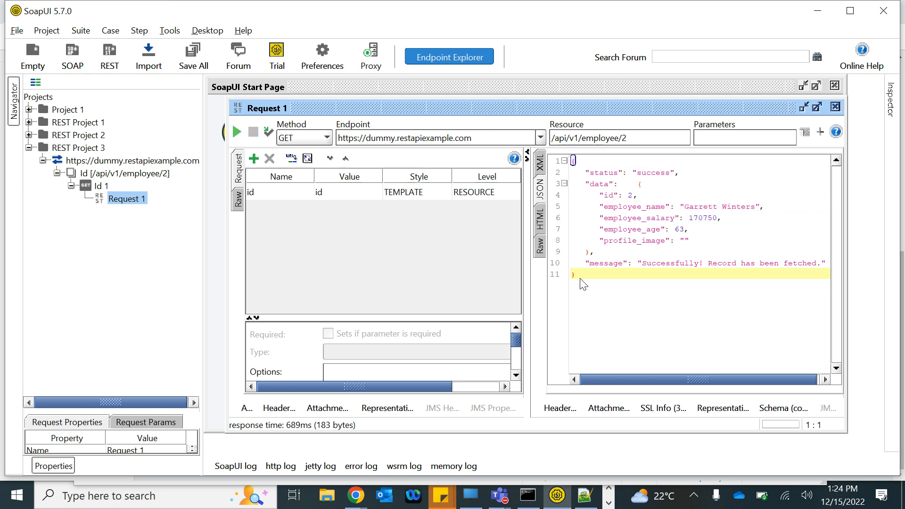
drag(581, 280, 574, 156)
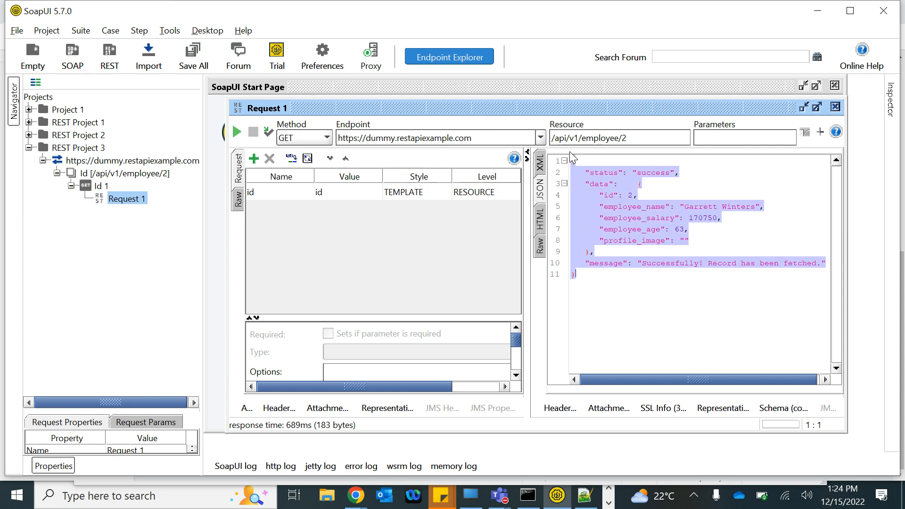
click(637, 259)
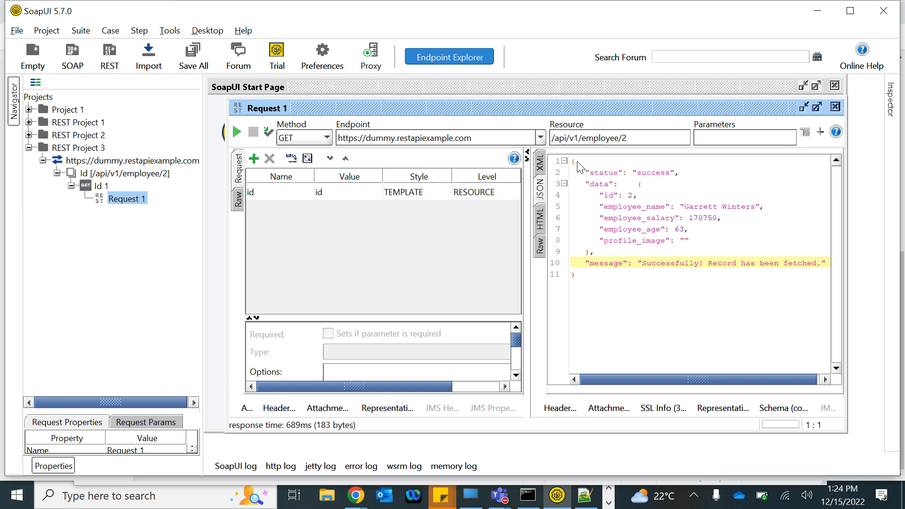
drag(574, 161, 588, 280)
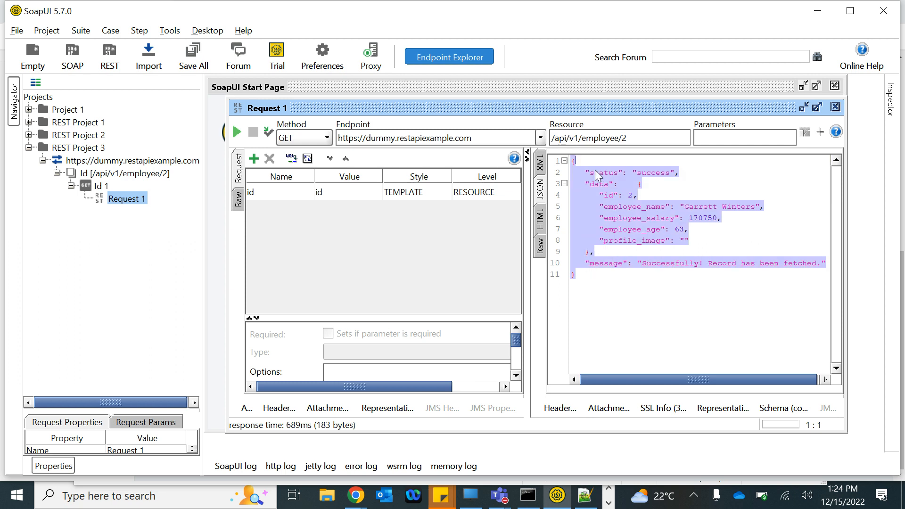
drag(585, 172, 680, 181)
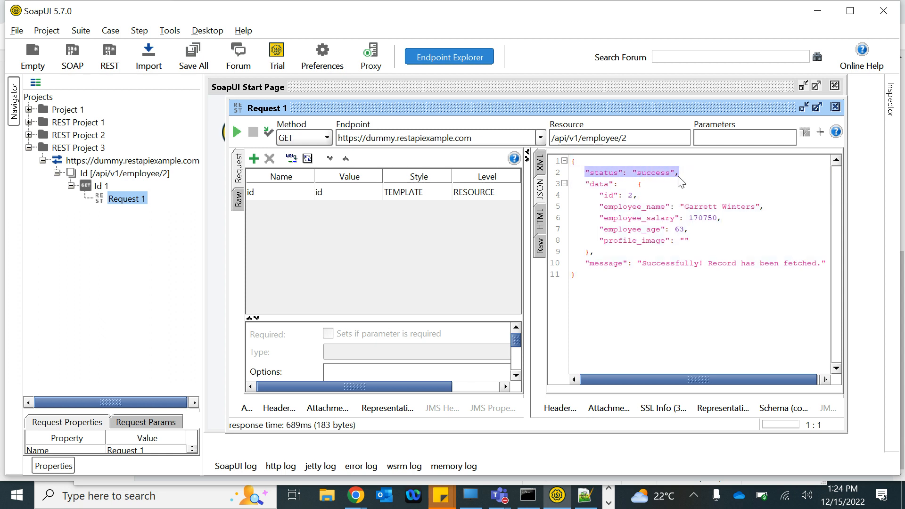
click(586, 186)
drag(586, 186, 630, 248)
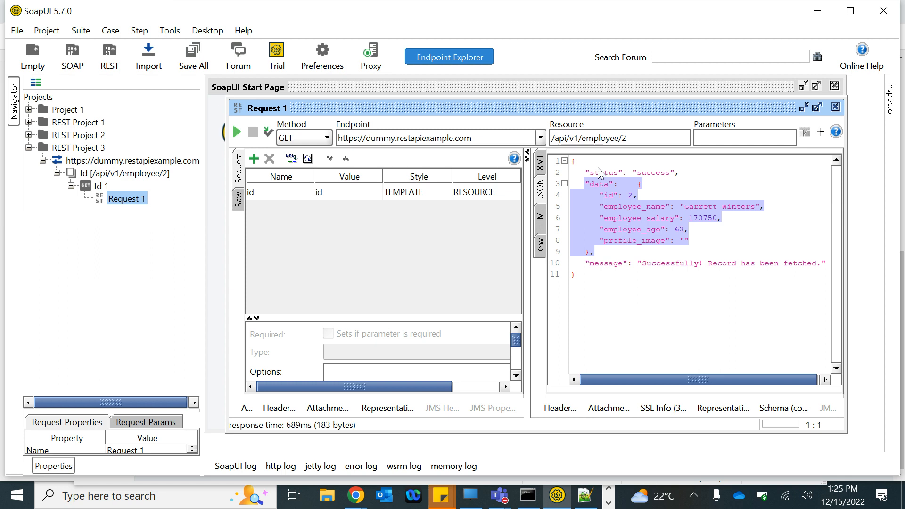
drag(572, 162, 578, 197)
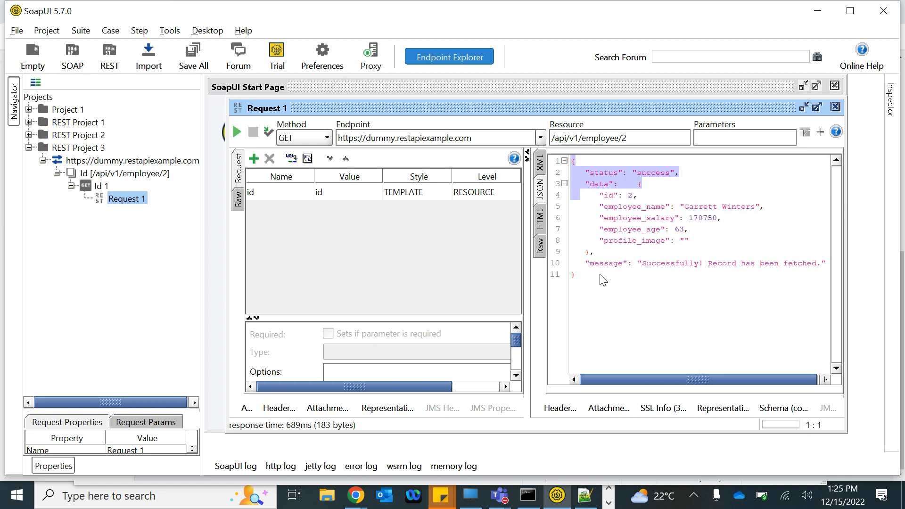
drag(586, 263, 635, 269)
Step: Test the GET request with the invalid resource /api/v1/employee/H and inspect the data and message in its response
click(648, 145)
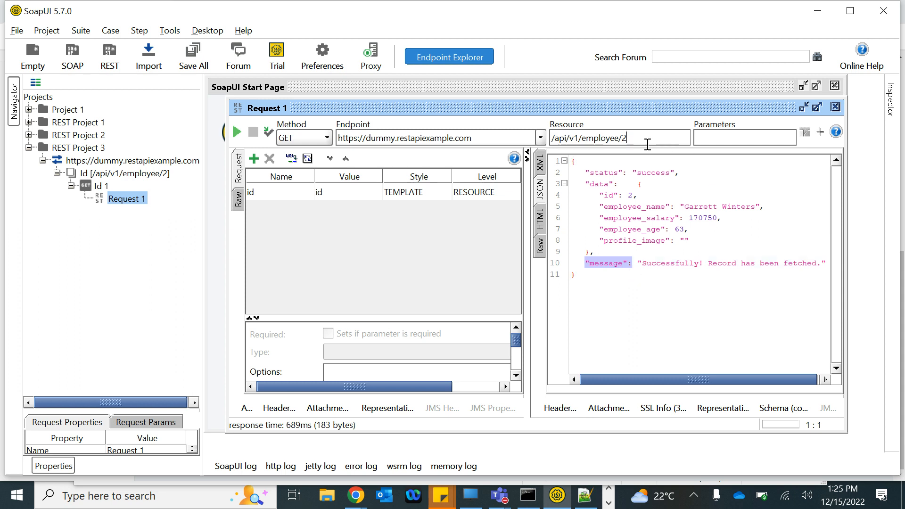
text(H)
click(239, 132)
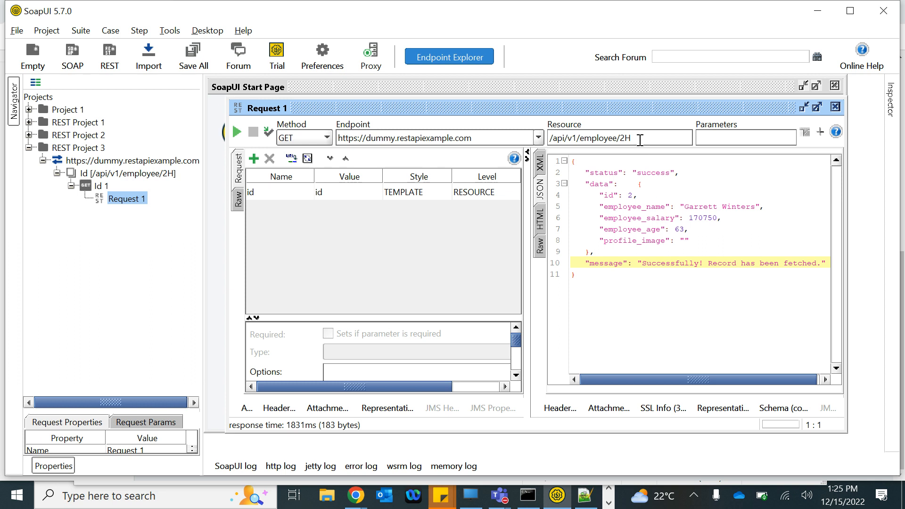
click(625, 138)
key(BackSpace)
click(237, 133)
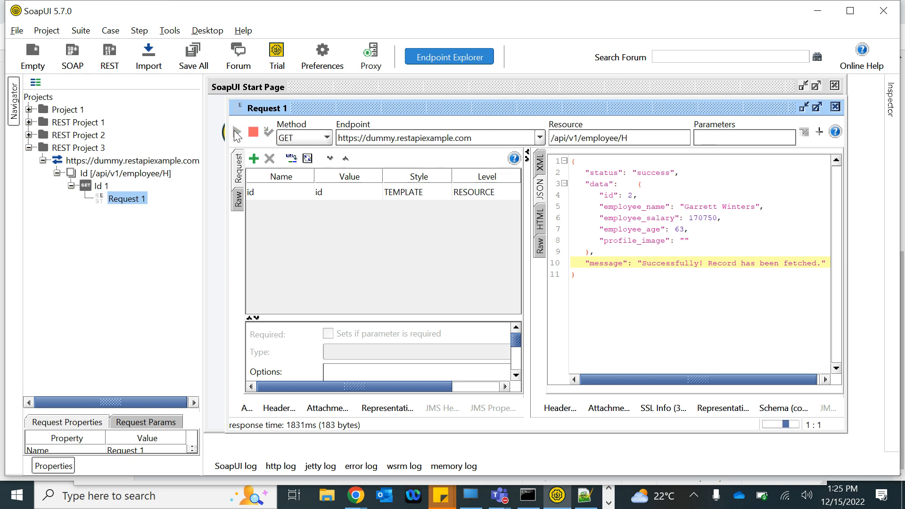
drag(590, 196, 729, 201)
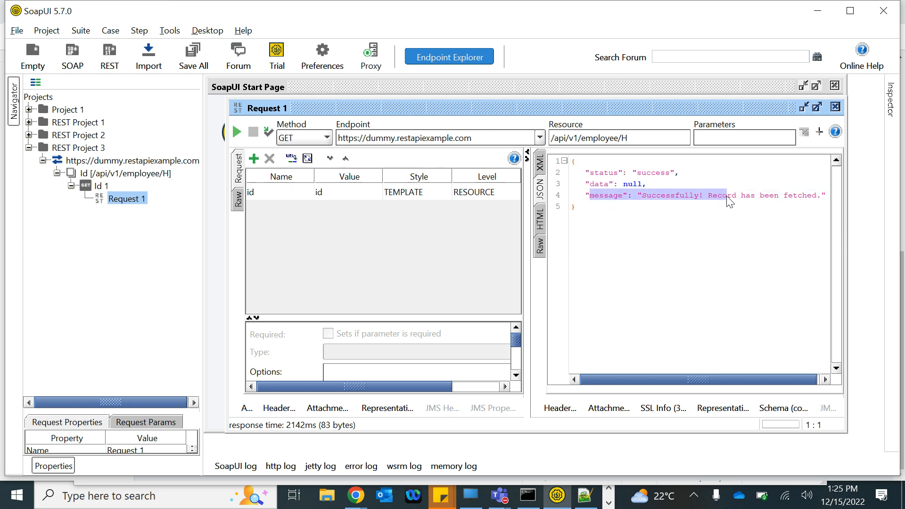
double_click(631, 184)
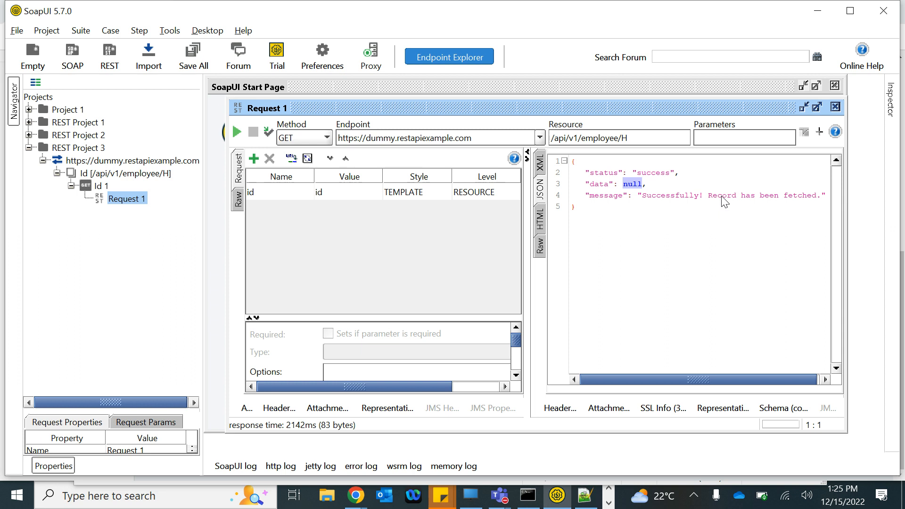
click(643, 200)
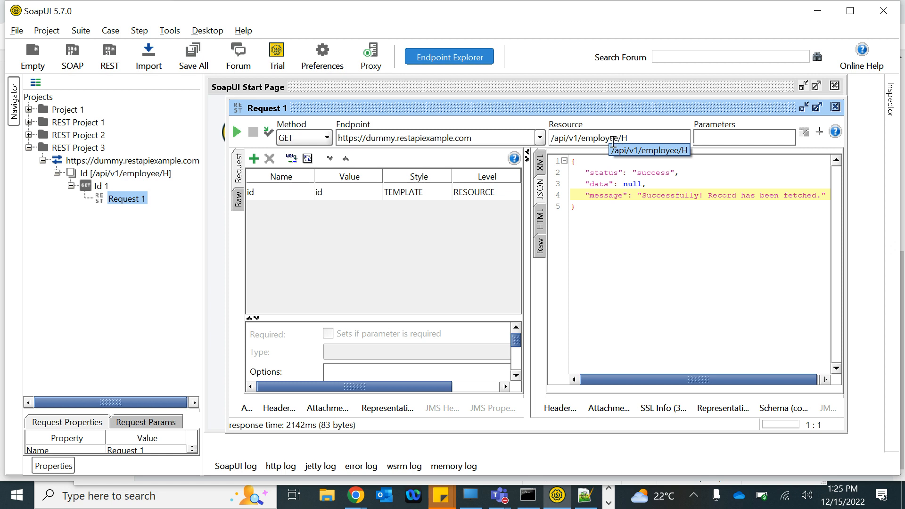
Step: Test the GET request with the employee ID removed from the resource and read the response message
click(635, 138)
key(BackSpace)
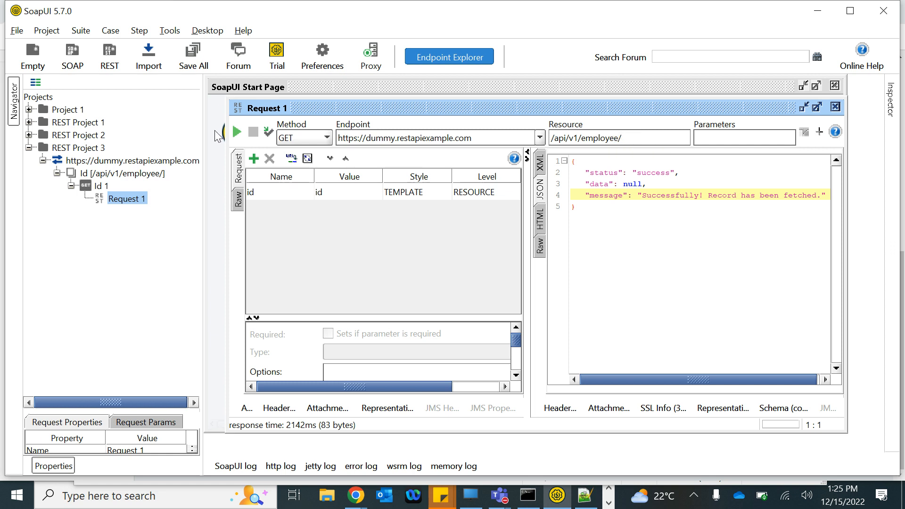
click(237, 133)
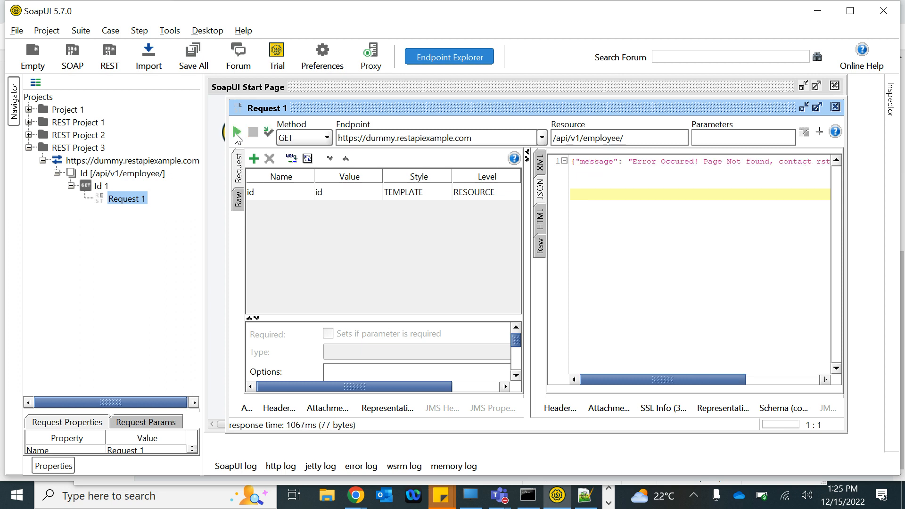
mouse_move(638, 377)
mouse_down()
mouse_move(732, 380)
mouse_move(641, 378)
mouse_up()
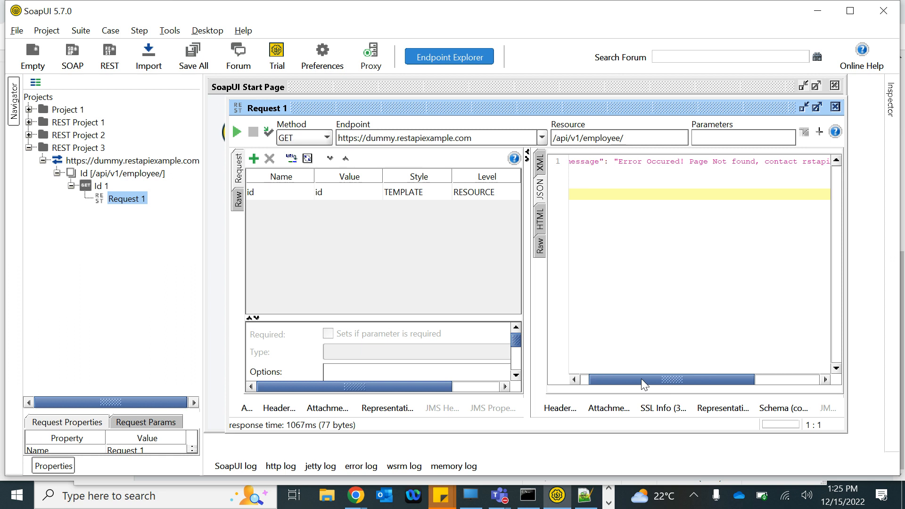
Step: Set the resource back to /api/v1/employee/2 and resend the GET request
click(639, 139)
text(2)
click(237, 133)
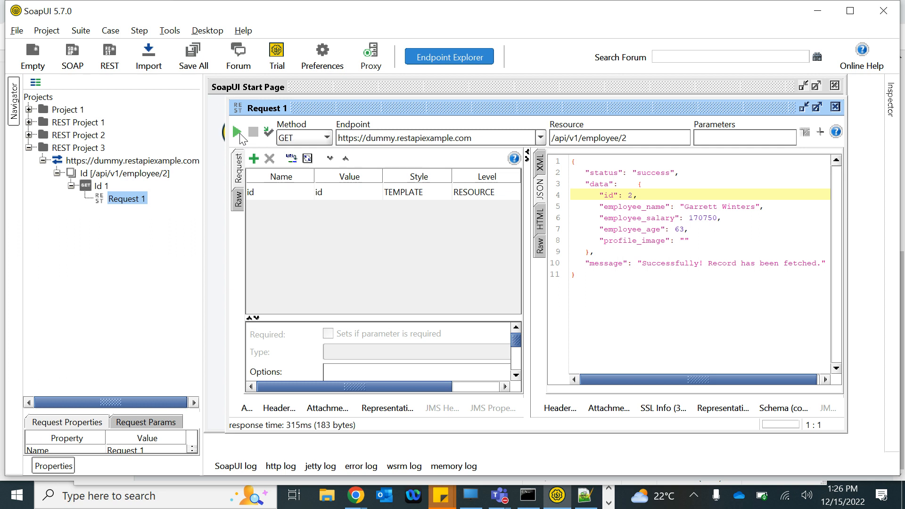
Step: Switch to the Pega login page in Chrome and log in with the prefilled credentials
click(355, 495)
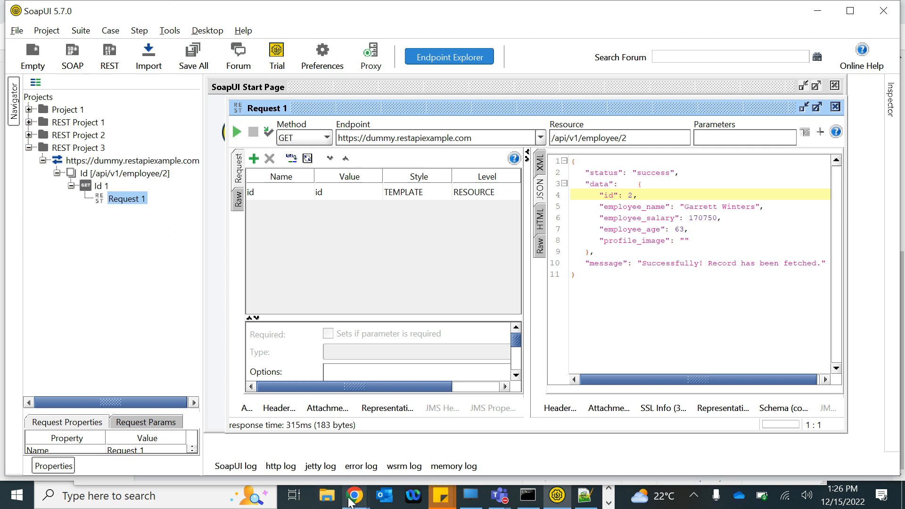
click(279, 443)
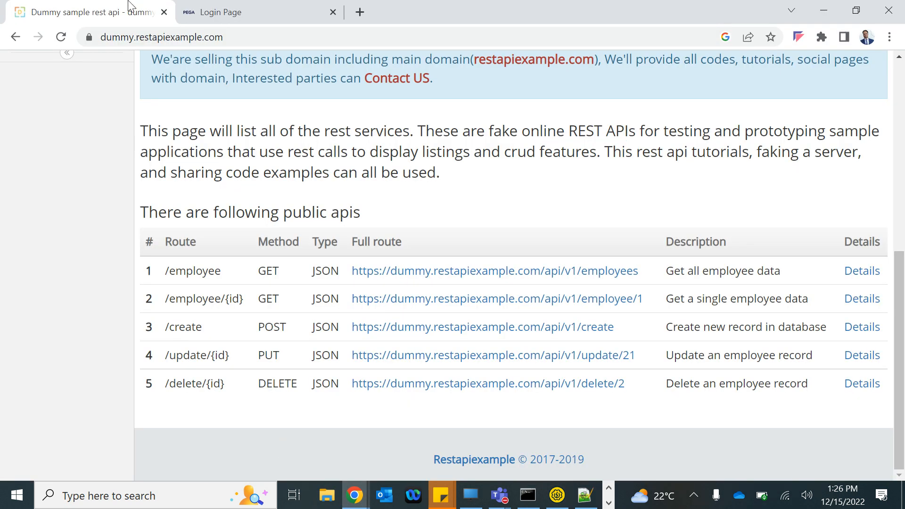
click(241, 10)
click(415, 292)
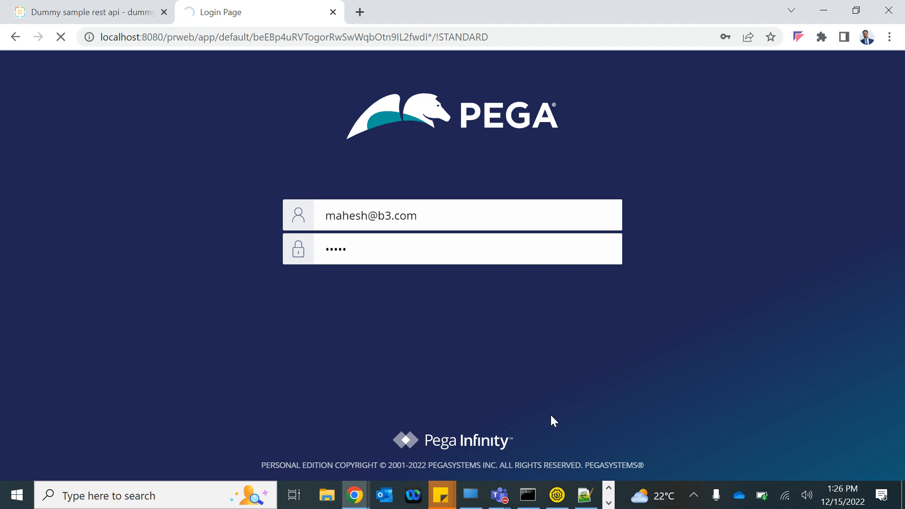
Step: Switch to the Notepad note and add the entry "Employee" below the REST Connector heading
click(585, 495)
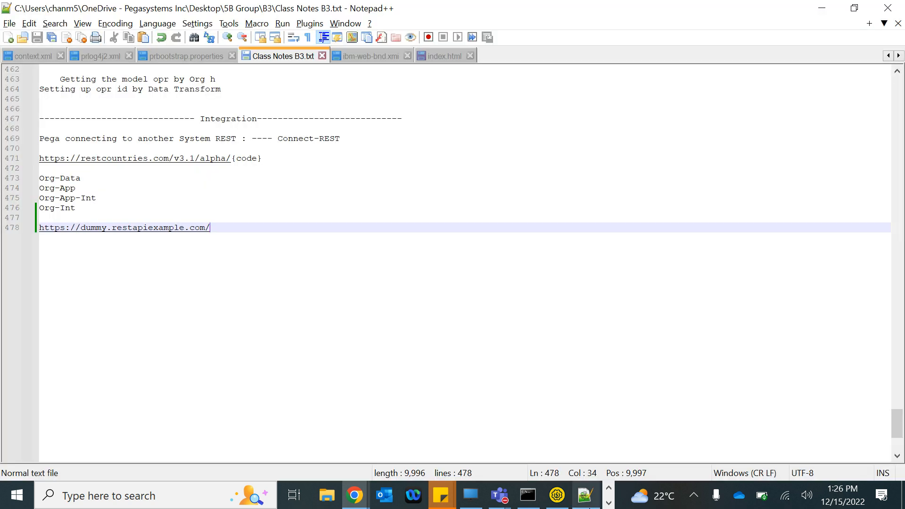
click(585, 504)
scroll(323, 501, down, 1)
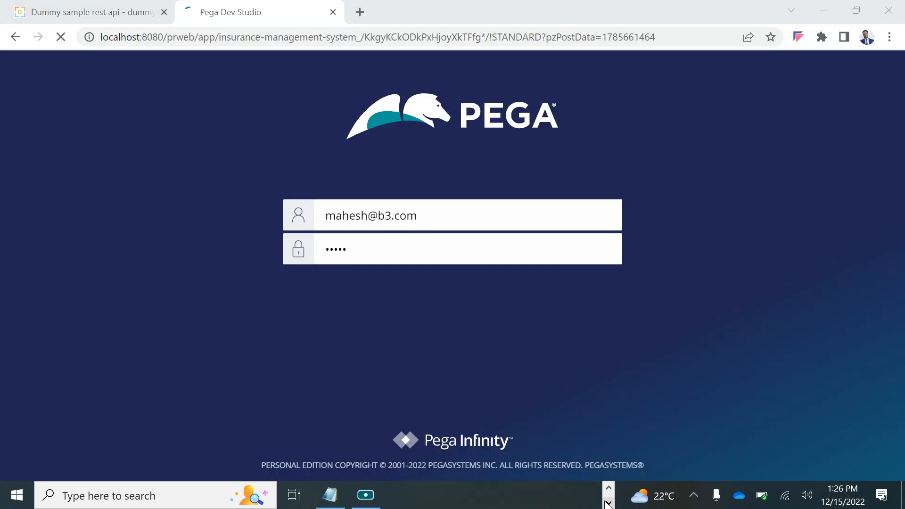
click(325, 501)
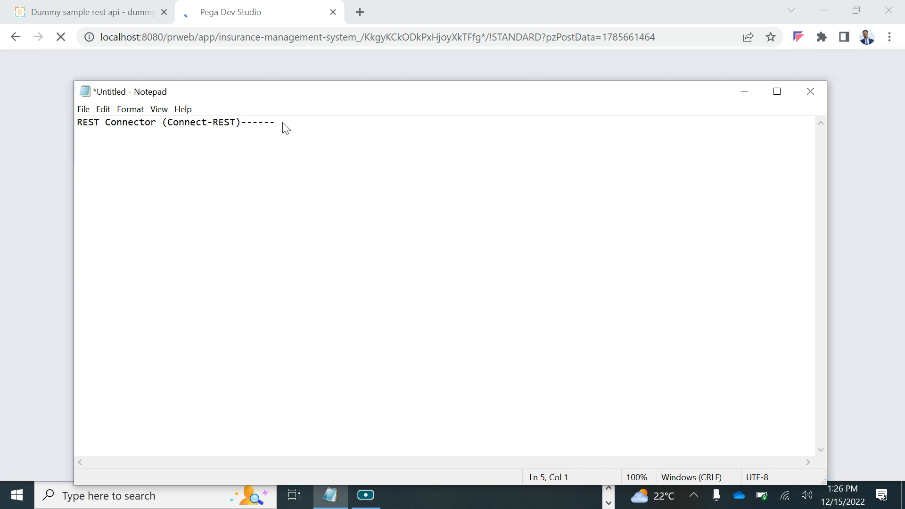
text(Customer)
key(BackSpace)
key(BackSpace)
key(BackSpace)
key(BackSpace)
key(BackSpace)
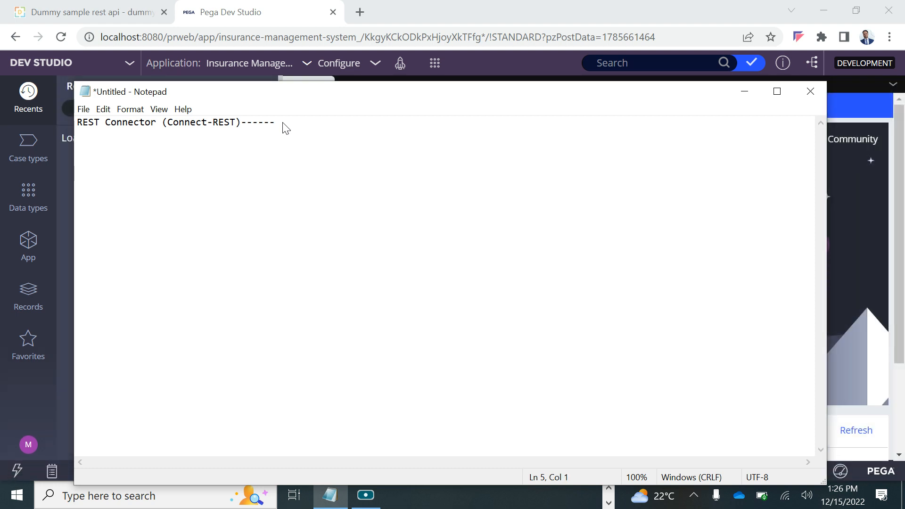
text(Em)
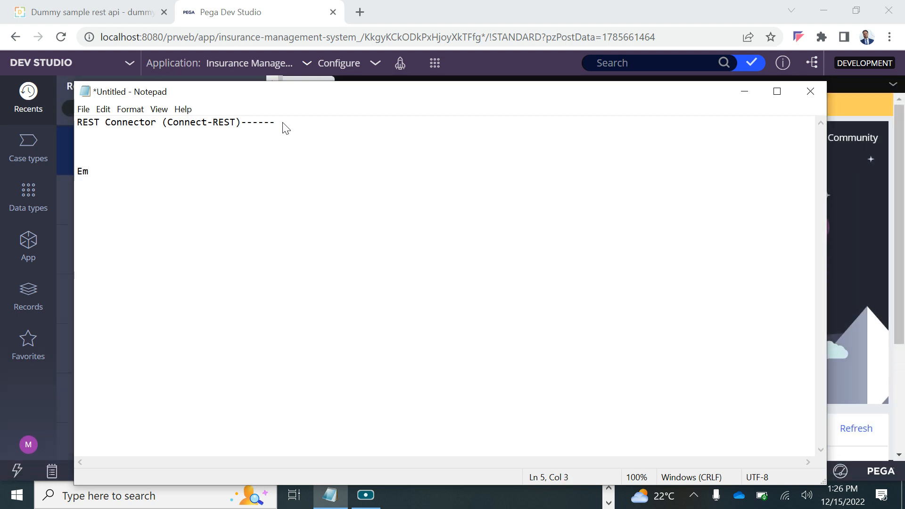
text(ployee)
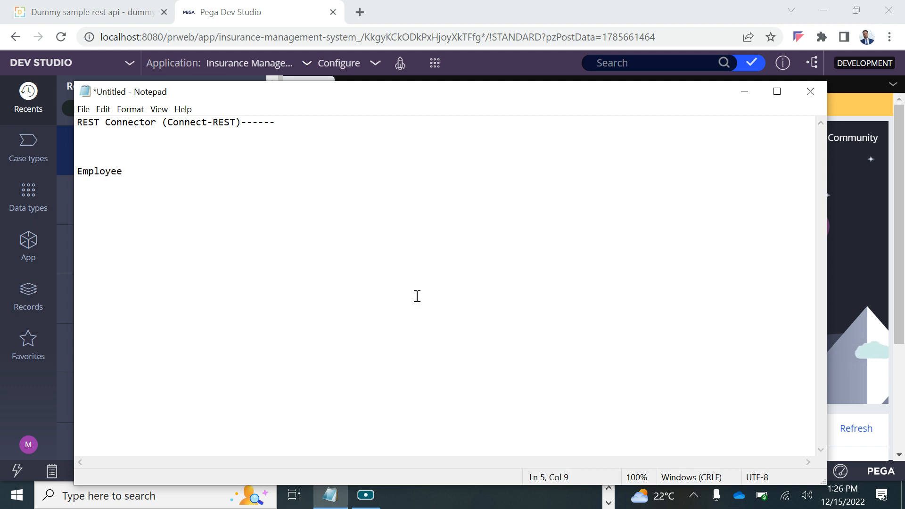
Step: Switch to SoapUI and examine the employee fields in the JSON response, from id through profile_image
key(alt+Tab)
key(alt+Tab)
key(alt+Tab)
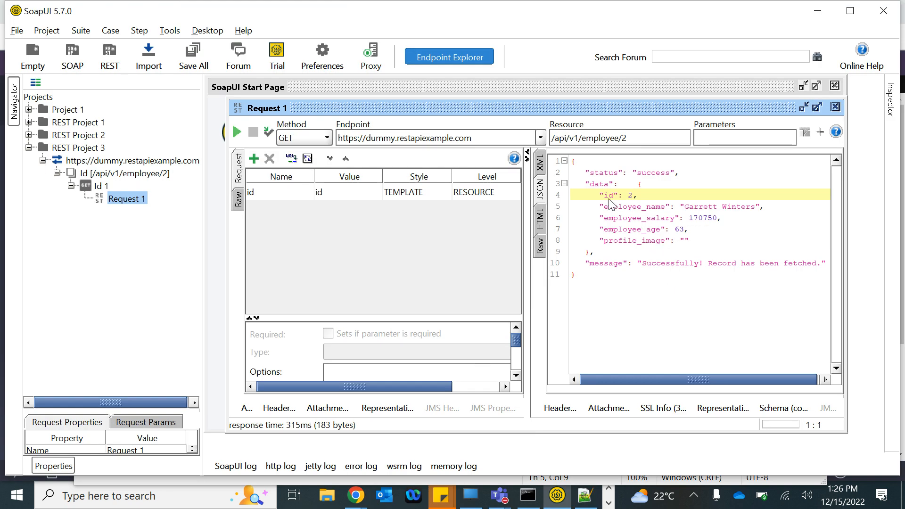
drag(604, 197, 689, 242)
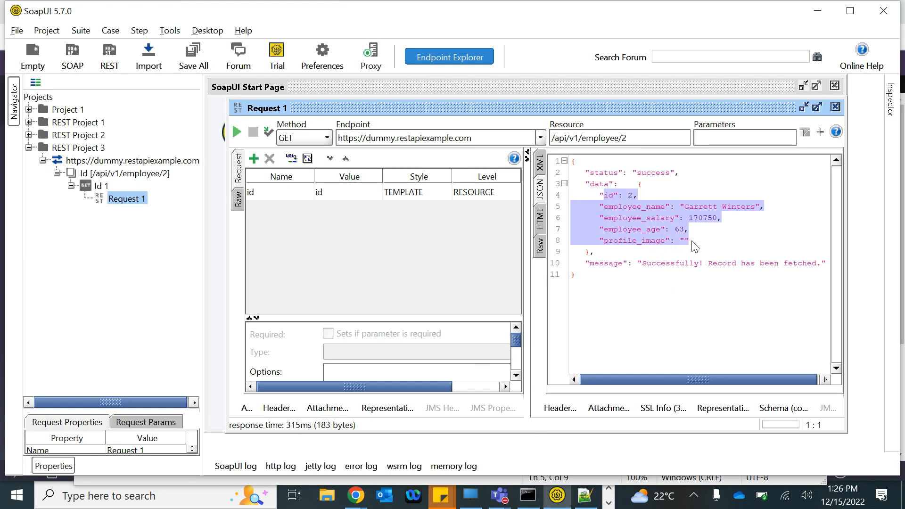
drag(593, 194, 679, 238)
Step: Switch to the Notepad note and list the fields ID, name, salary and age beneath Employee, consulting the SoapUI response
key(alt+Tab)
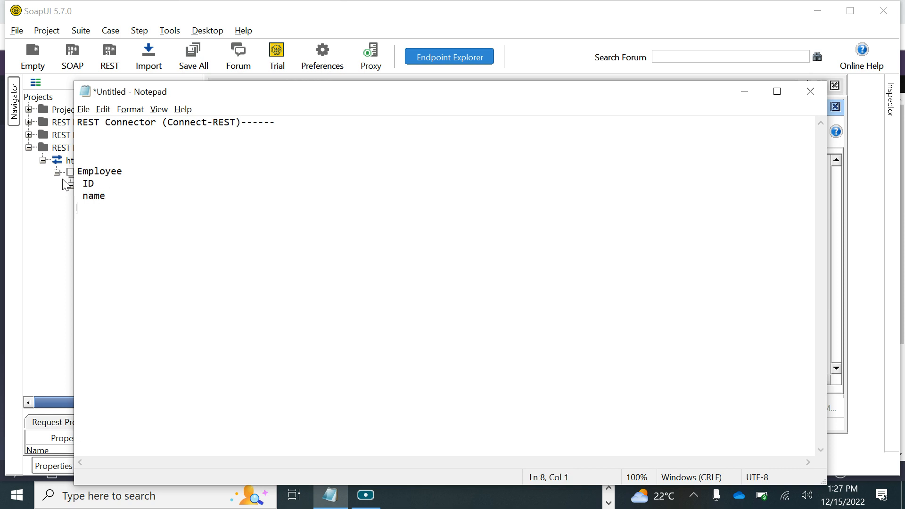
text(alary)
key(Return)
click(66, 184)
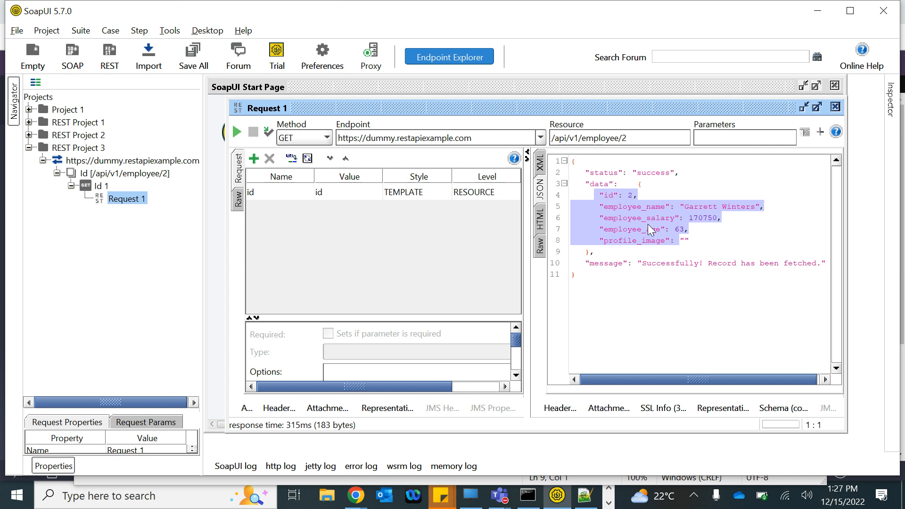
key(alt+Tab)
text(age)
key(Return)
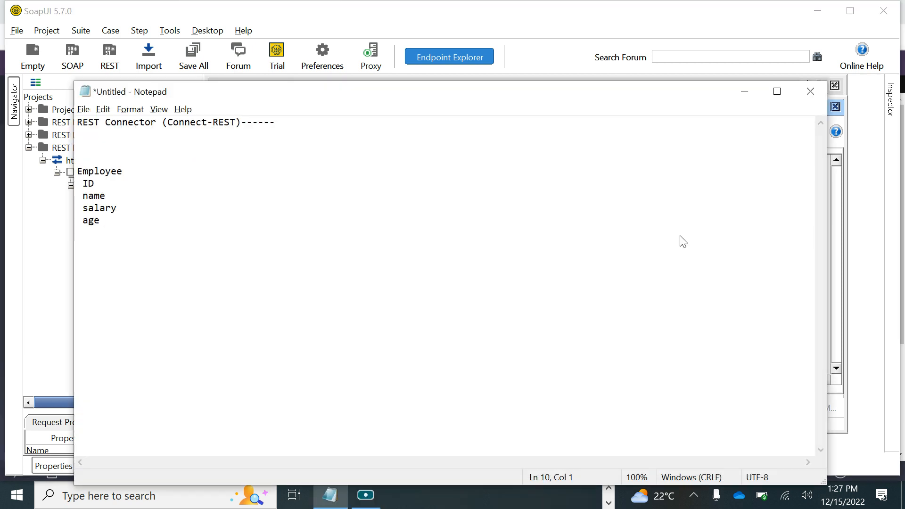
key(BackSpace)
key(BackSpace)
key(BackSpace)
drag(164, 244, 81, 161)
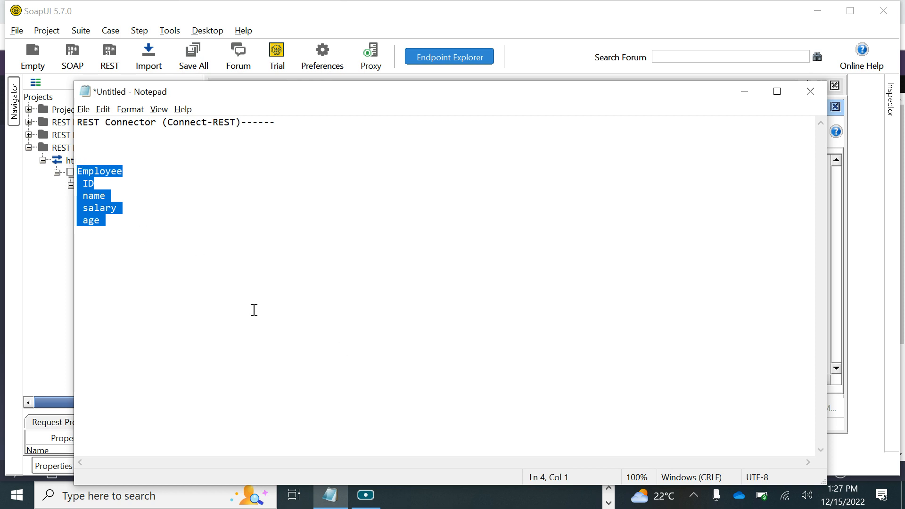
Step: Switch to Pega Dev Studio in Chrome and show the application's data types
double_click(609, 485)
click(609, 485)
mouse_move(354, 495)
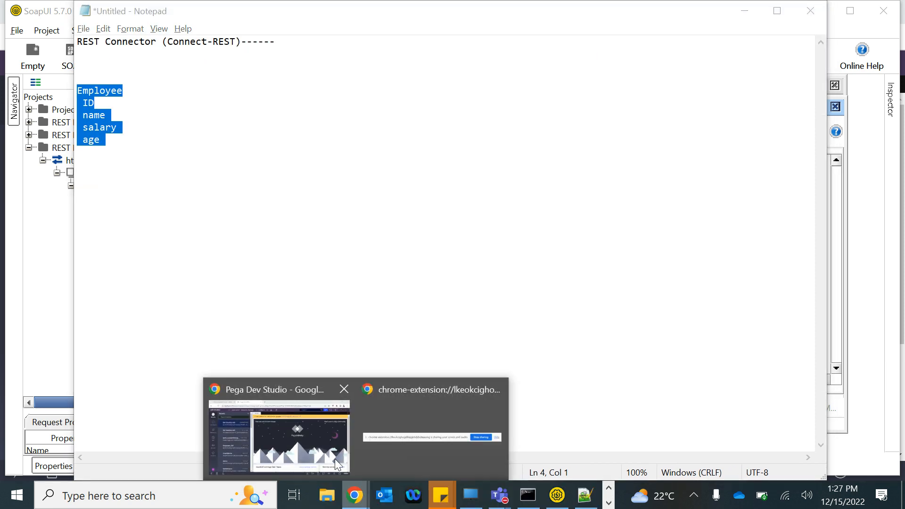
click(291, 422)
click(41, 240)
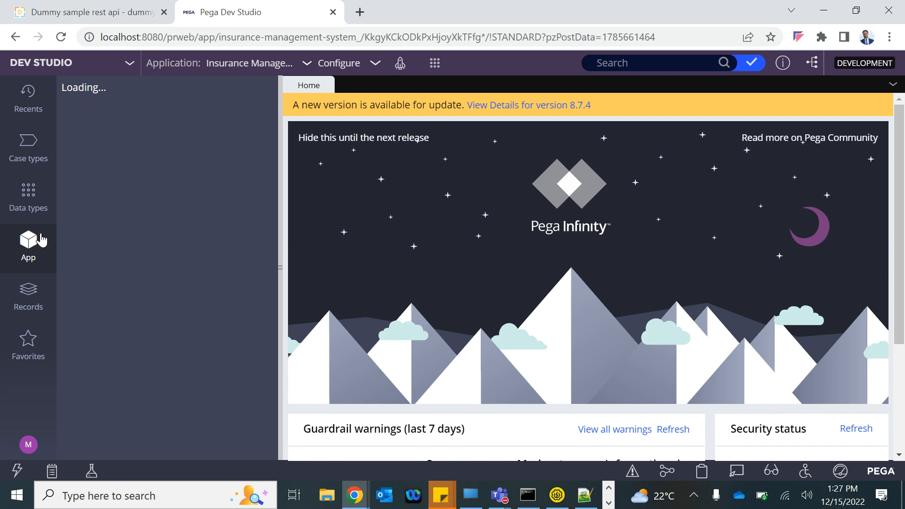
click(32, 200)
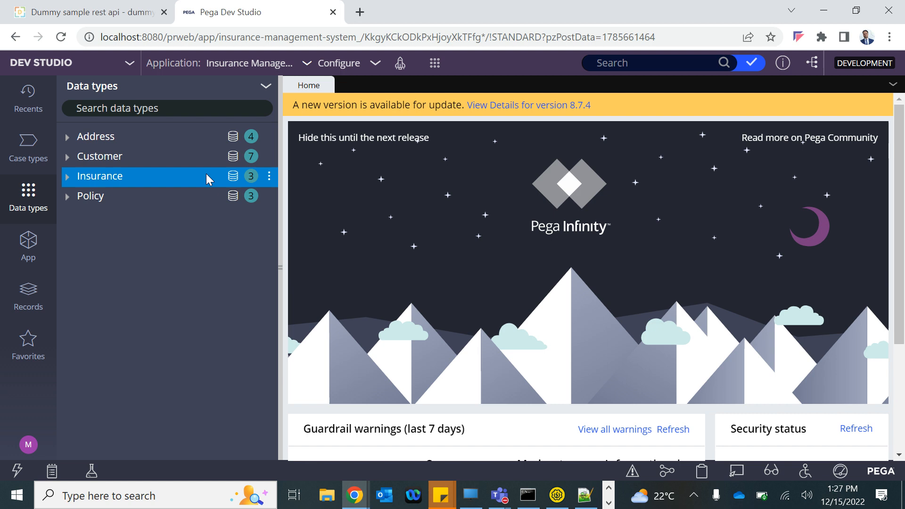
Step: Create a new data type with label and description Employee, parent class B3-Data and ruleset B3
click(266, 86)
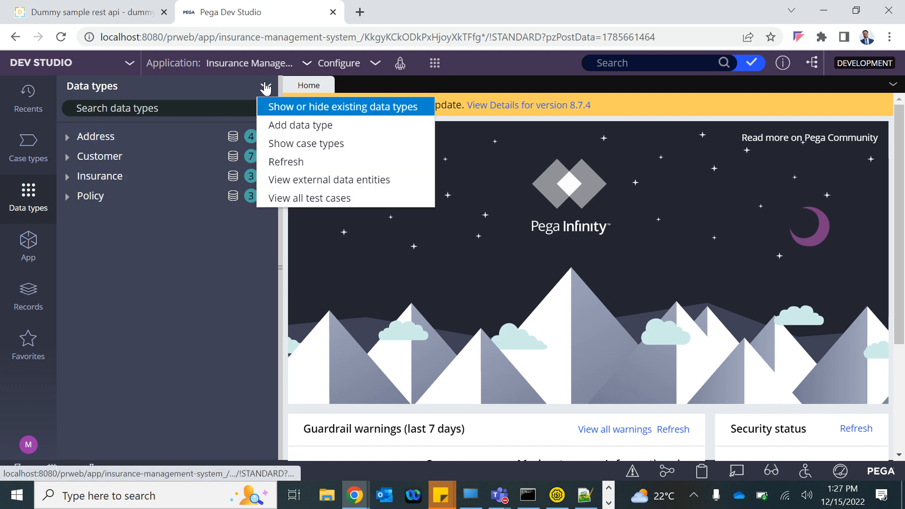
click(300, 127)
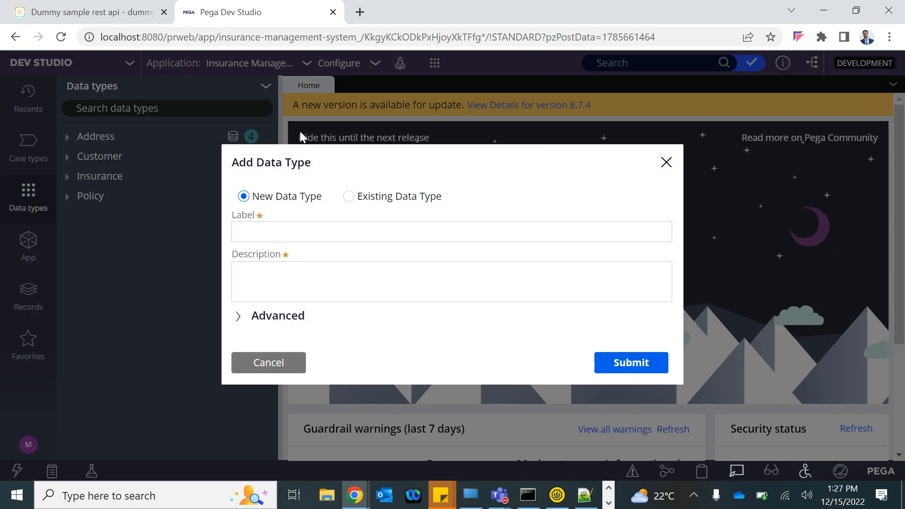
click(280, 225)
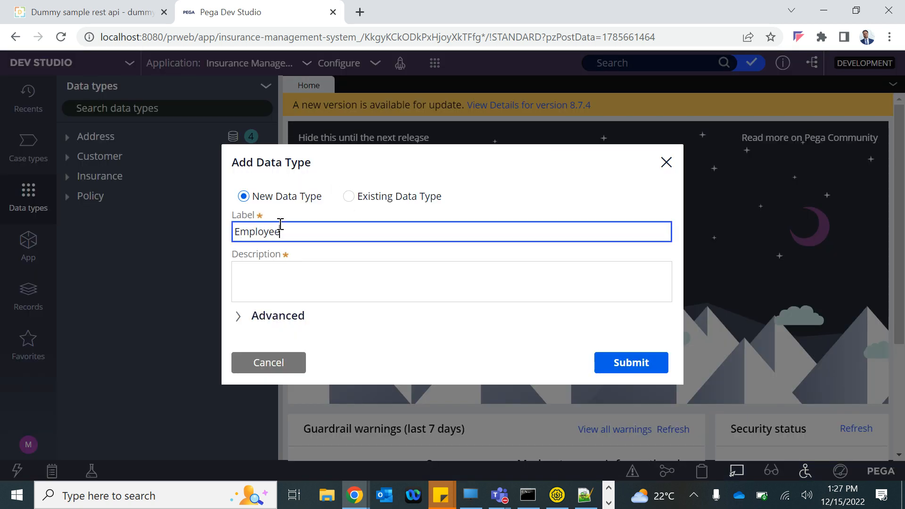
click(277, 327)
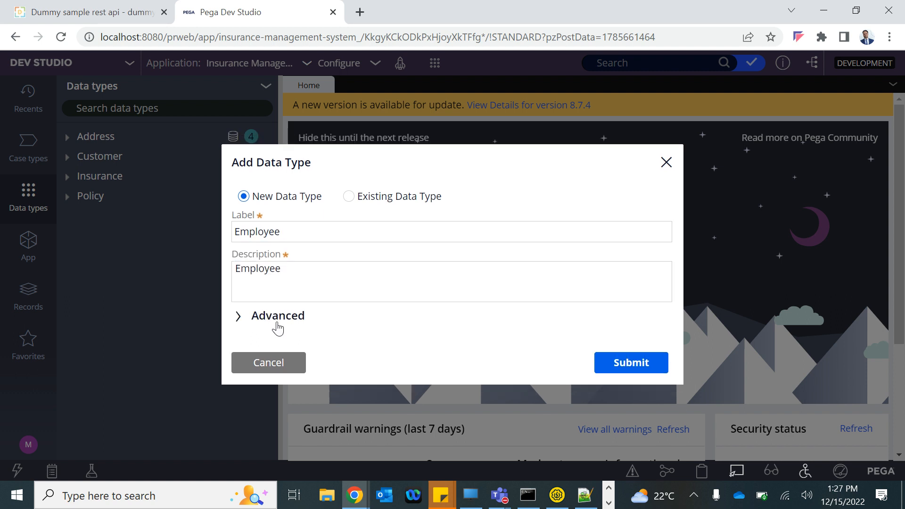
click(278, 327)
double_click(257, 272)
key(BackSpace)
key(BackSpace)
click(530, 302)
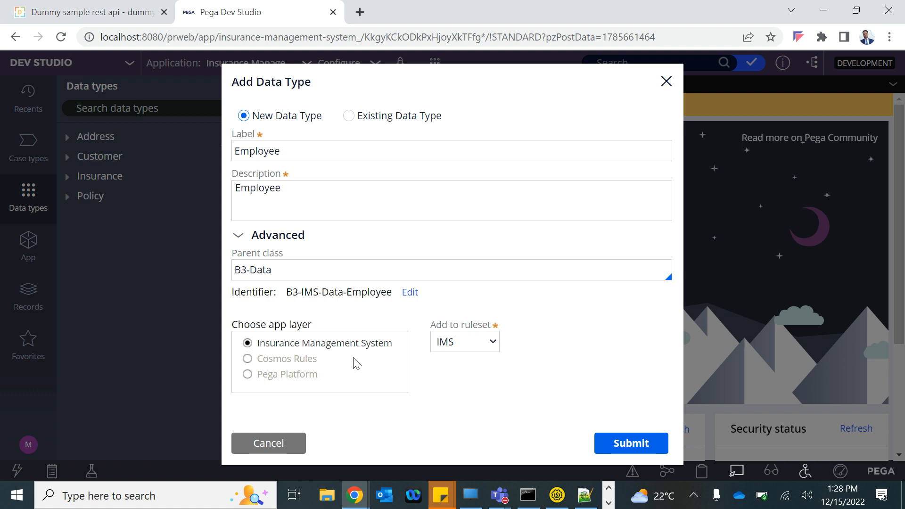
click(483, 349)
click(459, 385)
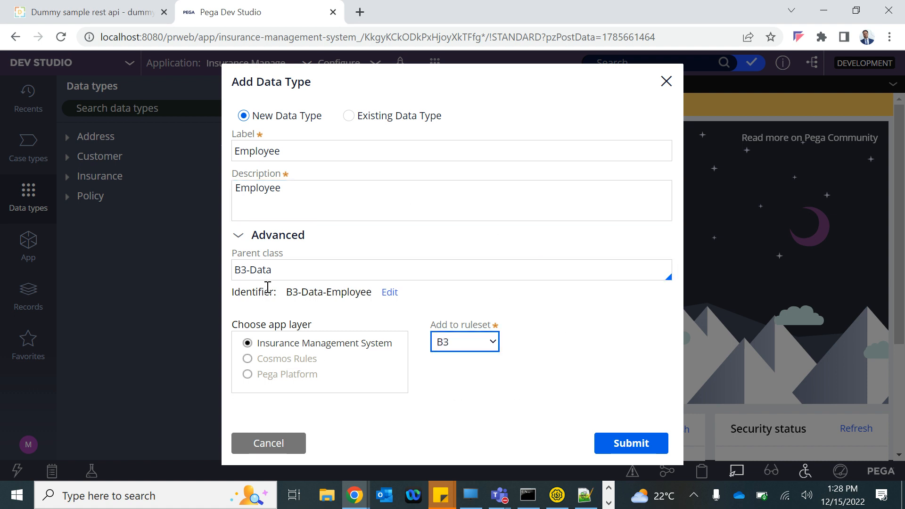
click(620, 453)
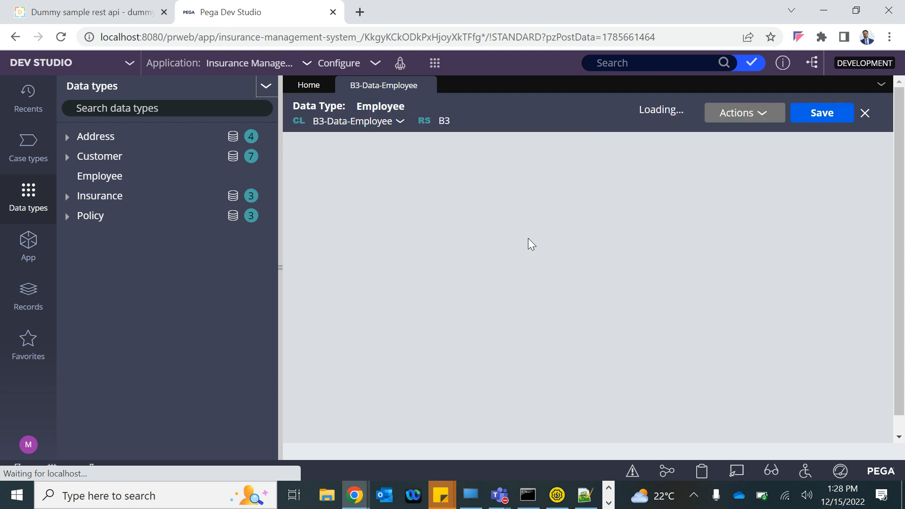
Step: Add the single-line text fields ID and Name to the Employee data type
click(808, 200)
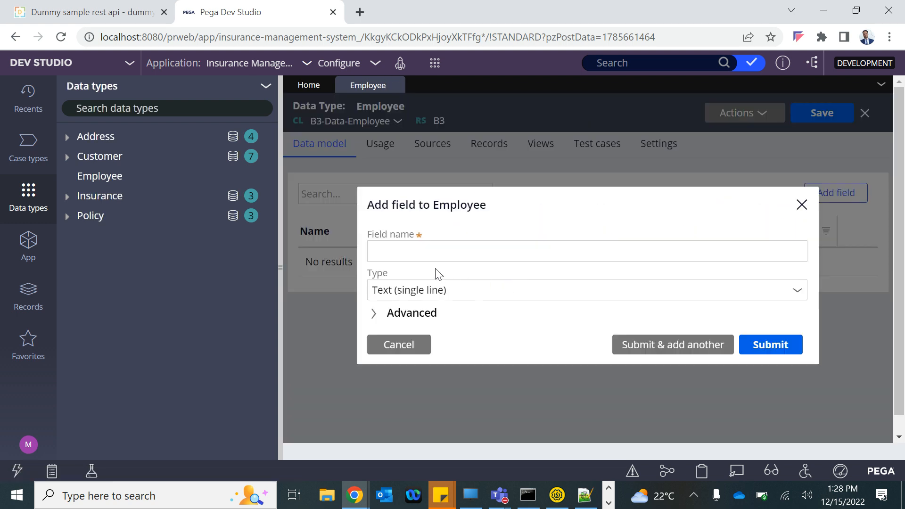
click(418, 252)
text(ID)
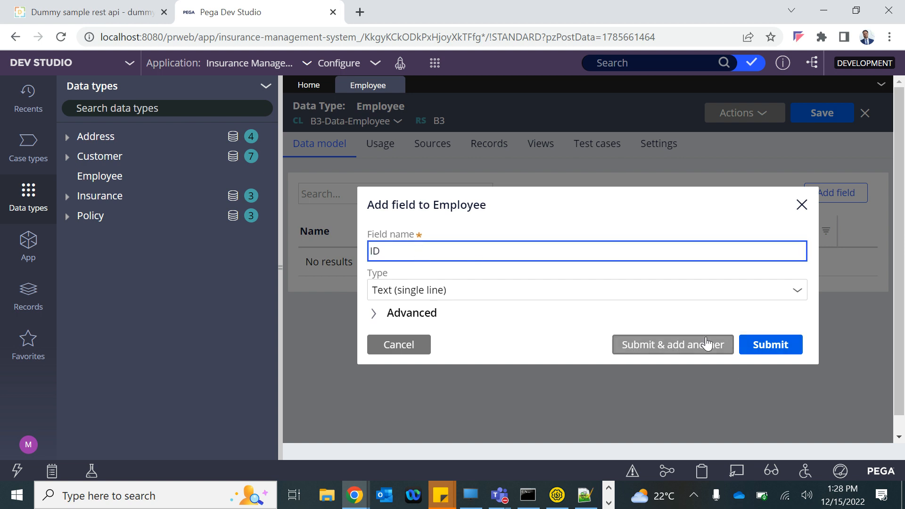
click(662, 349)
click(414, 251)
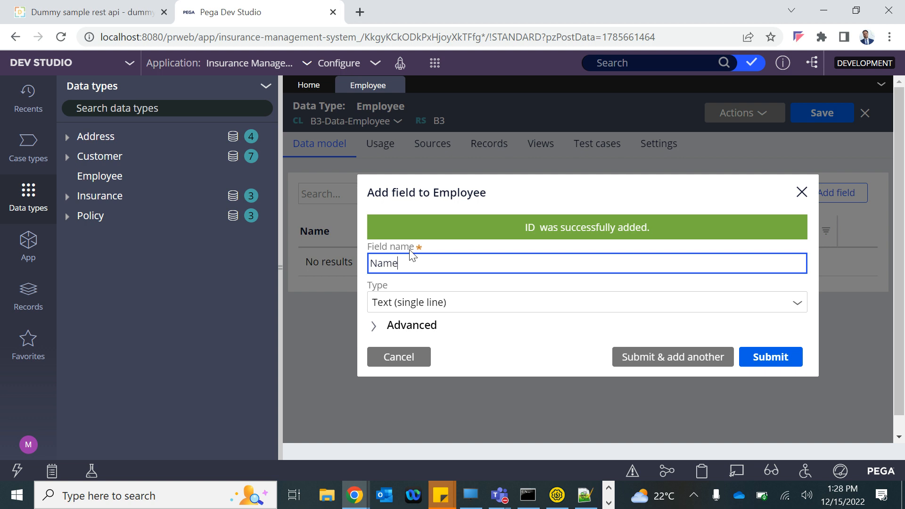
click(637, 357)
Step: Add a field named Salary with type Currency to the Employee data type
click(441, 262)
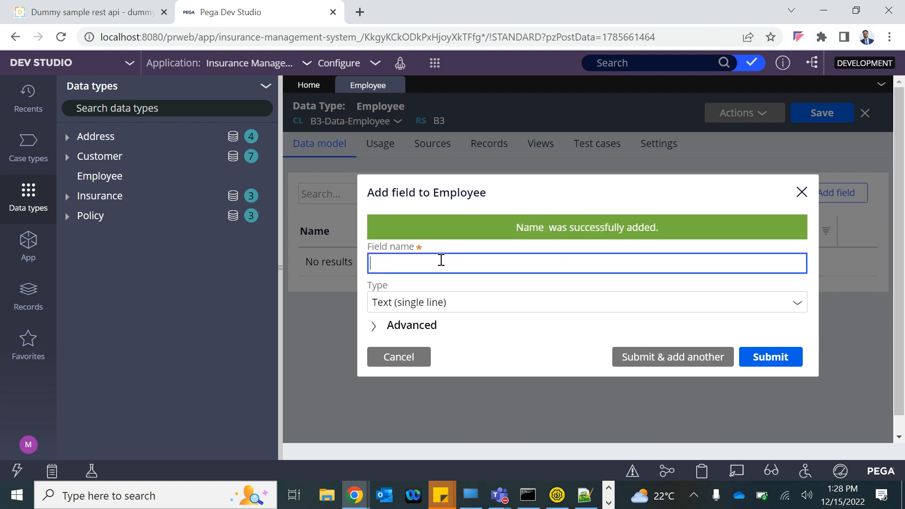
click(436, 297)
click(493, 306)
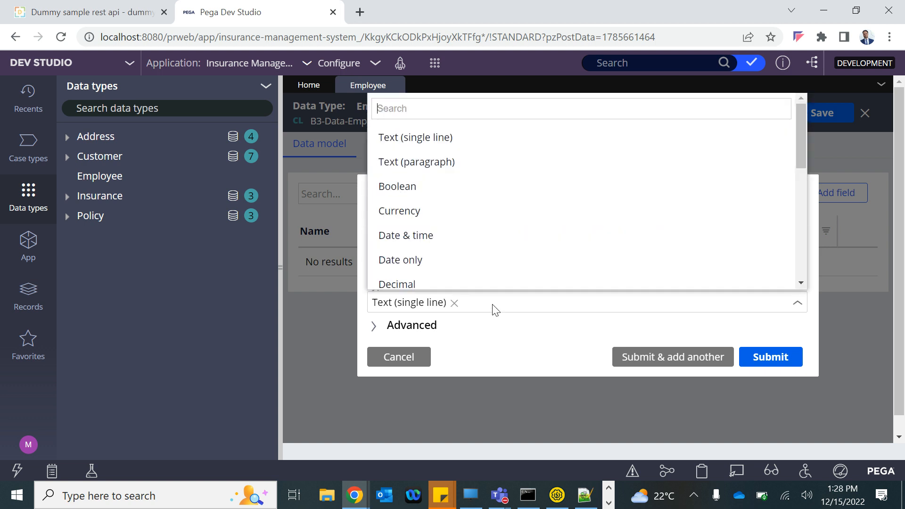
click(425, 204)
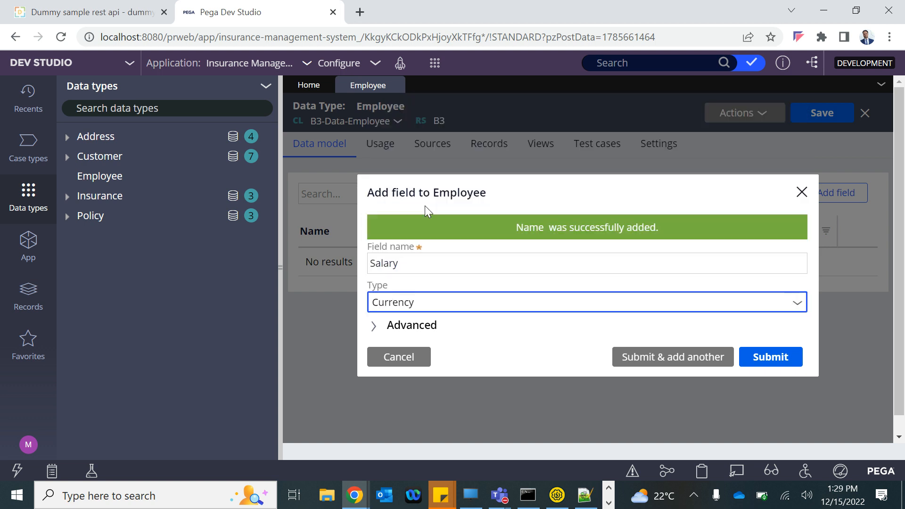
click(679, 361)
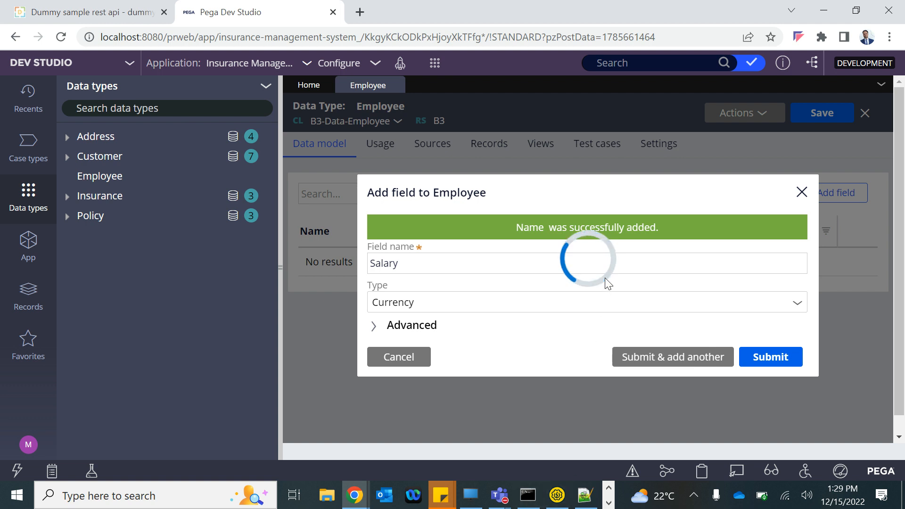
Step: Check the field list in Notepad, add an Integer field named Age in Pega, and save the Employee data type
key(alt+Tab)
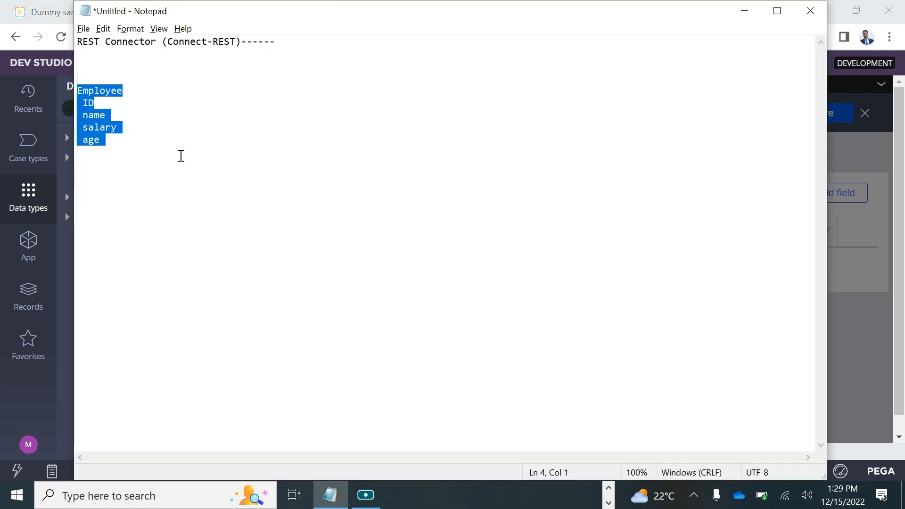
key(alt+Tab)
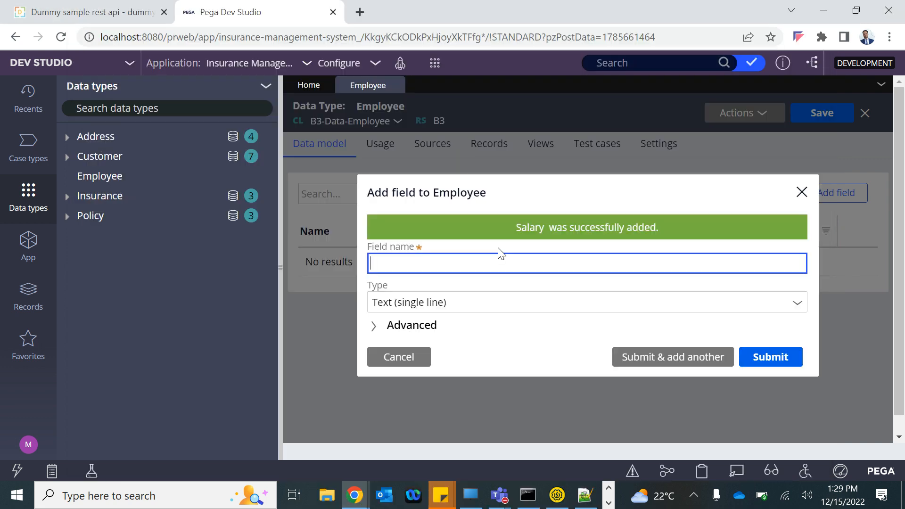
click(431, 299)
click(504, 308)
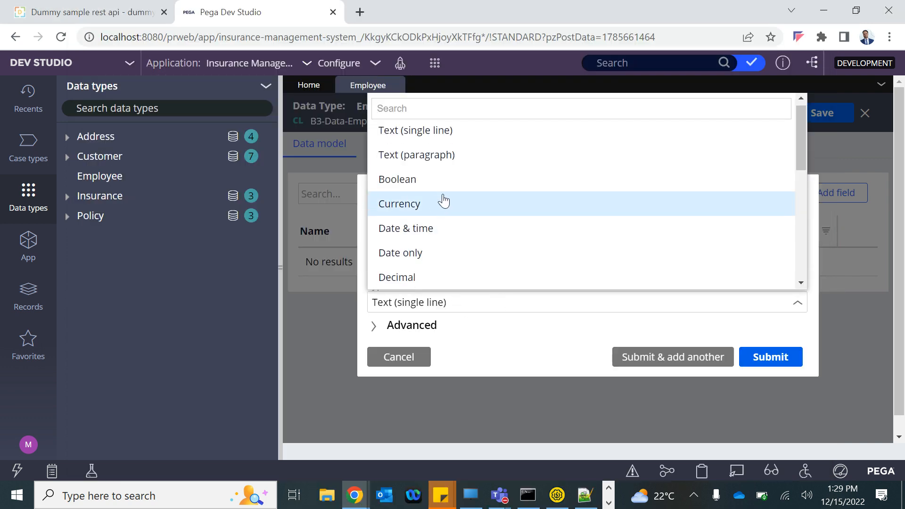
scroll(459, 230, down, 1)
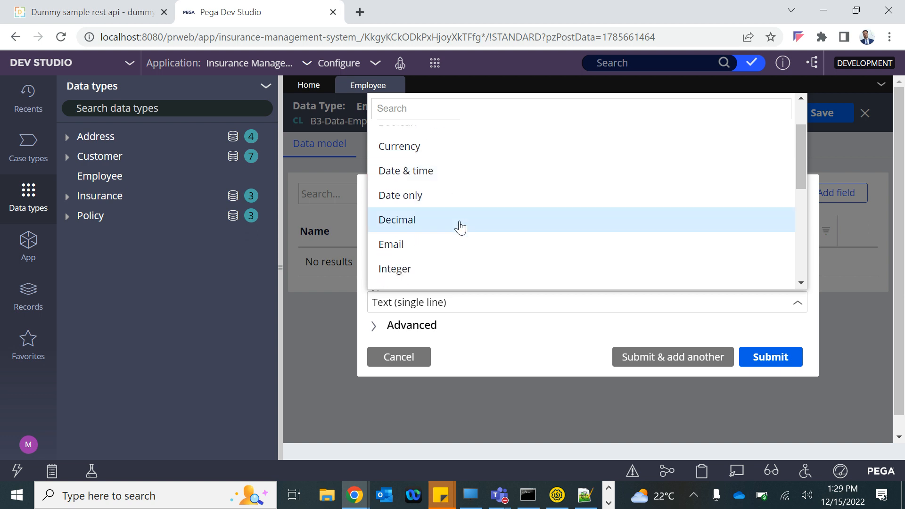
click(395, 266)
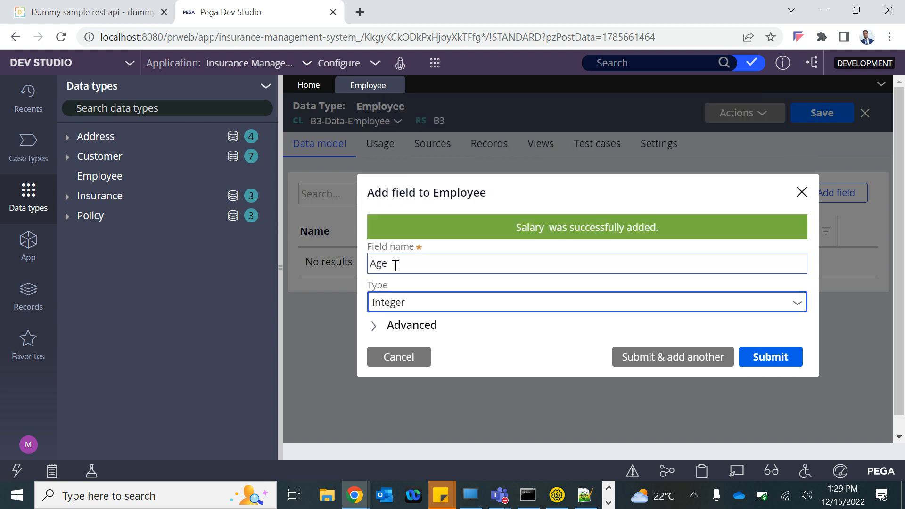
click(760, 359)
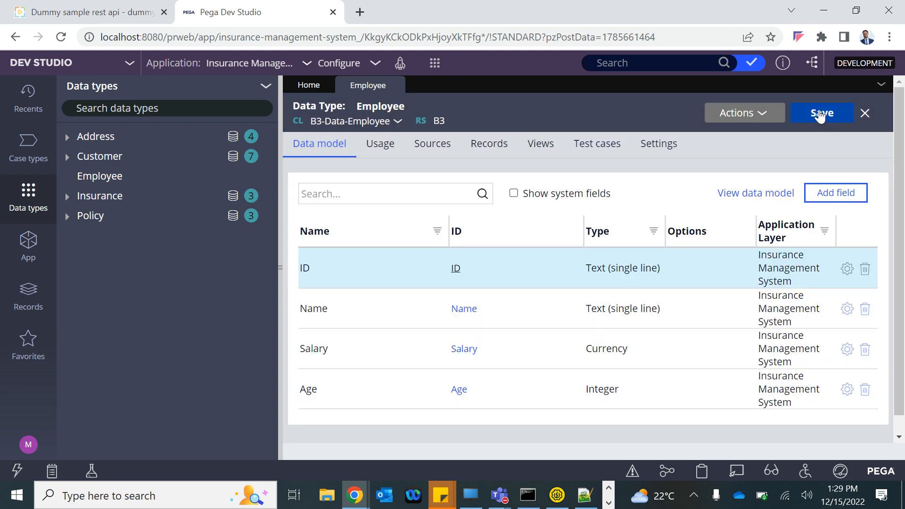
click(821, 115)
click(375, 121)
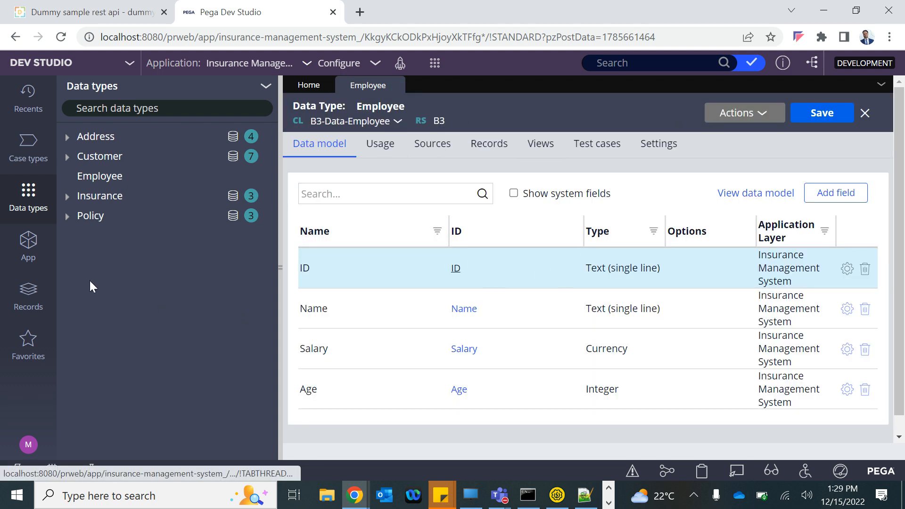
Step: Show the B3-Int class in the App explorer
click(28, 243)
click(100, 143)
drag(98, 142, 262, 148)
key(BackSpace)
text(In)
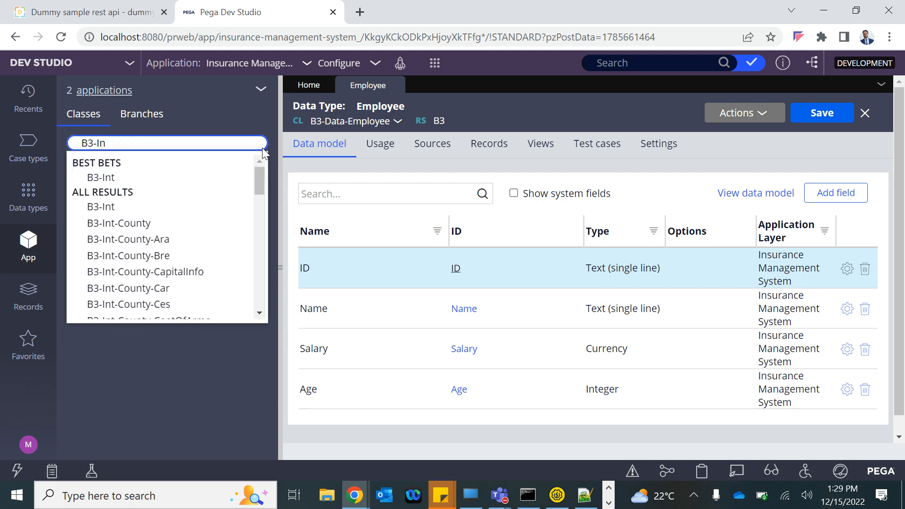
text(t)
key(Return)
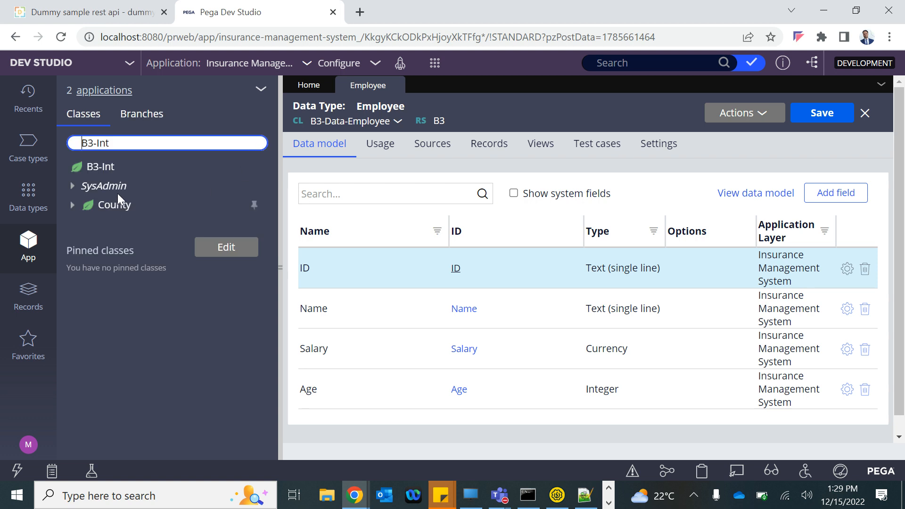
Step: Start a new class under B3-Int with the label Emp and the class name B3-Int-Emp
click(107, 171)
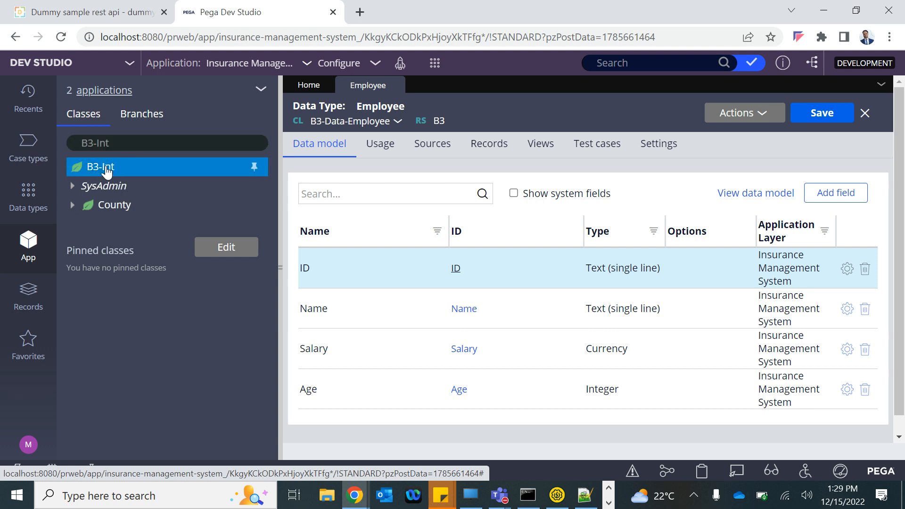
right_click(107, 171)
mouse_move(106, 186)
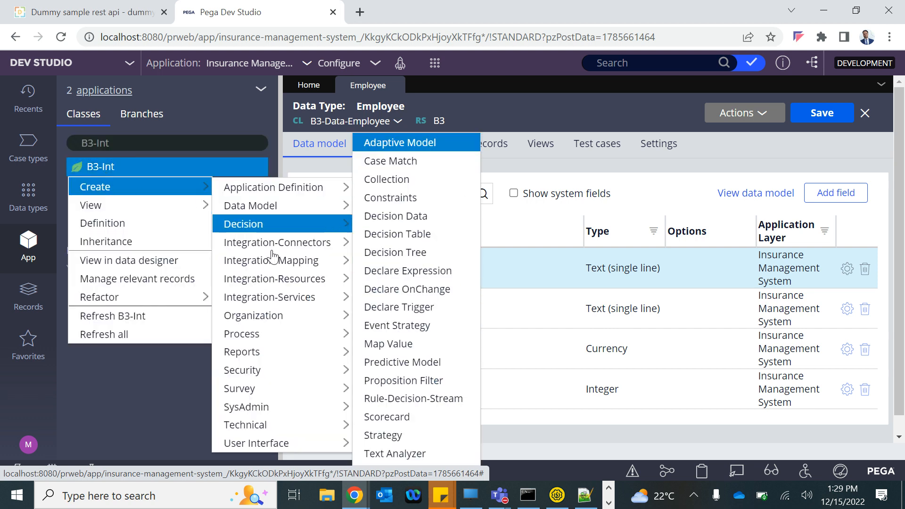
mouse_move(267, 425)
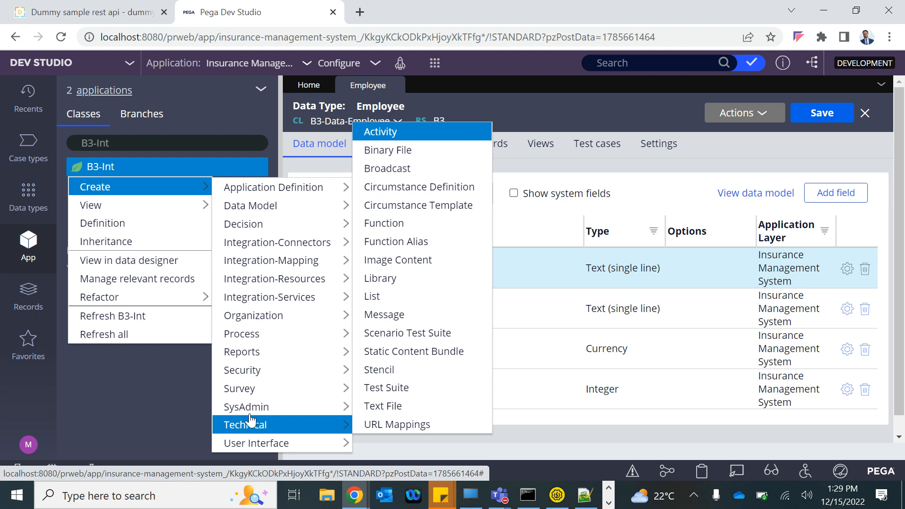
mouse_move(241, 408)
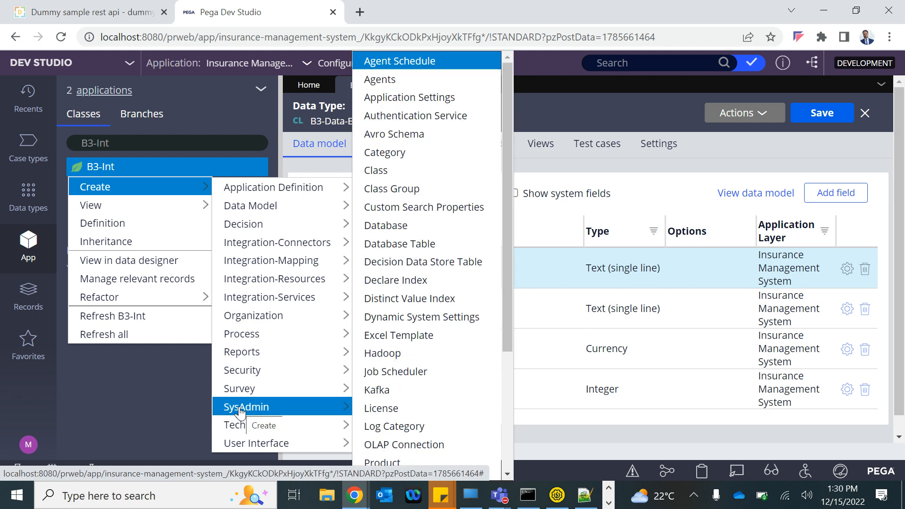
click(381, 169)
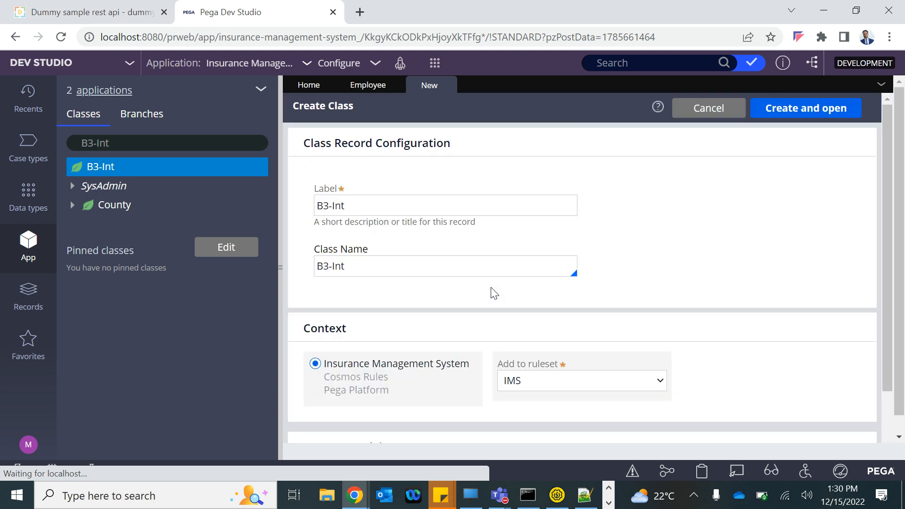
click(344, 196)
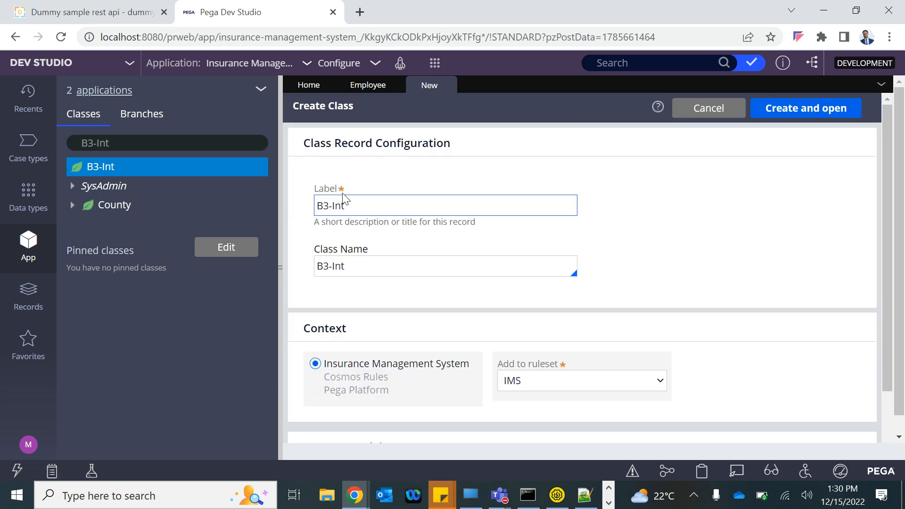
drag(353, 210, 219, 208)
text(Empl)
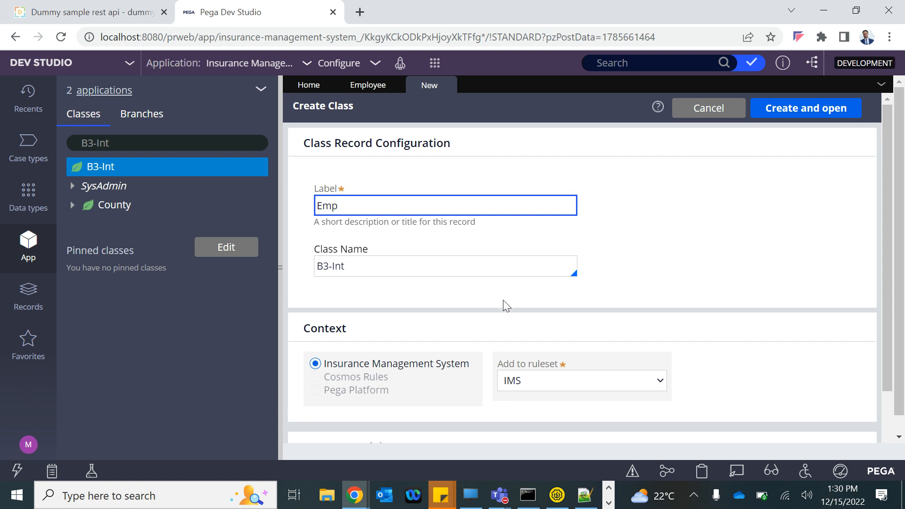
click(363, 260)
text(-Emp)
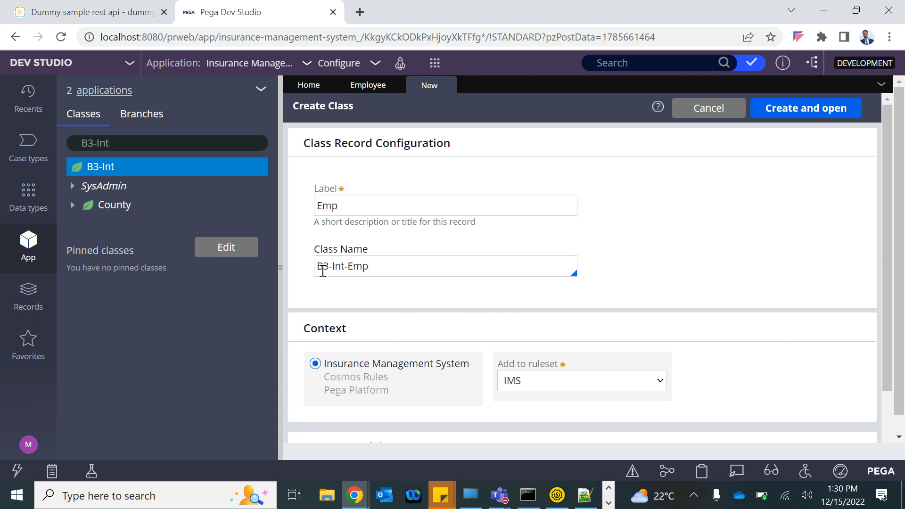
Step: Assign the new class to the B3Int ruleset, and create and open it
click(511, 384)
click(512, 385)
click(514, 426)
click(536, 380)
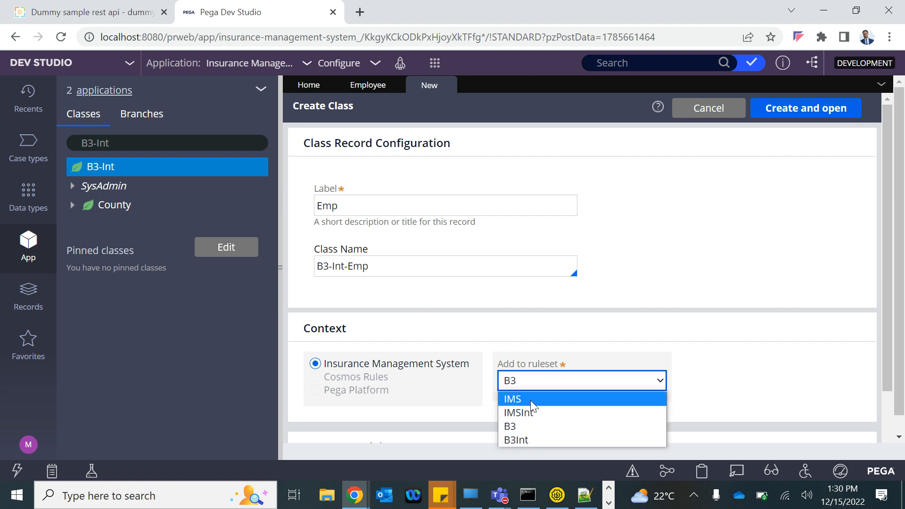
click(527, 440)
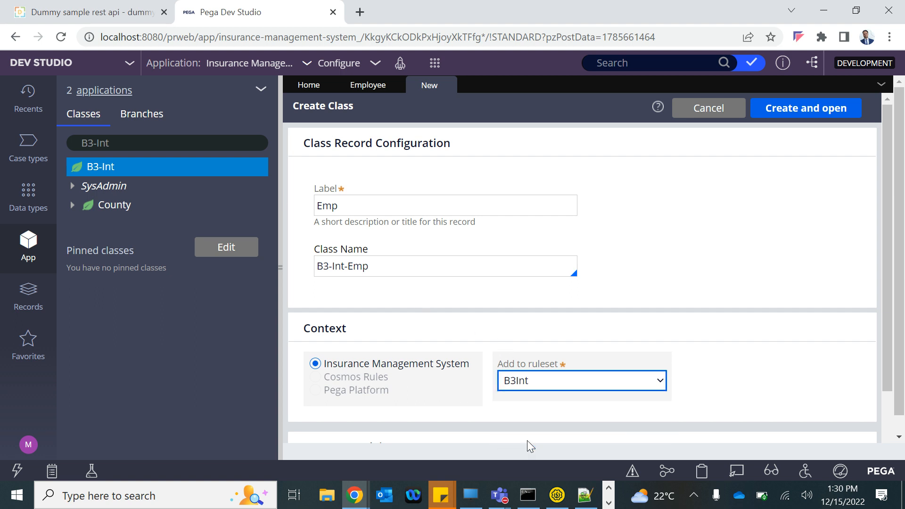
click(804, 114)
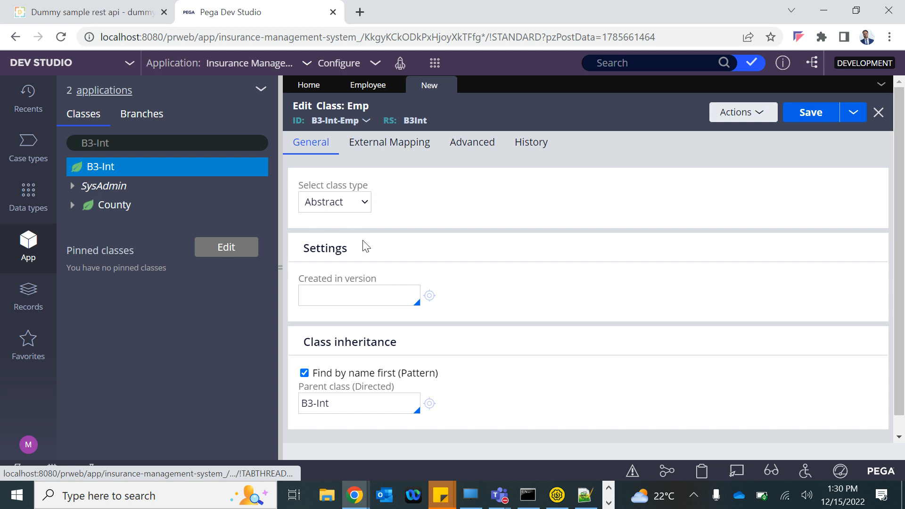
Step: Set the Emp class's created-in version to 01-01-01 and try to save the class
click(332, 297)
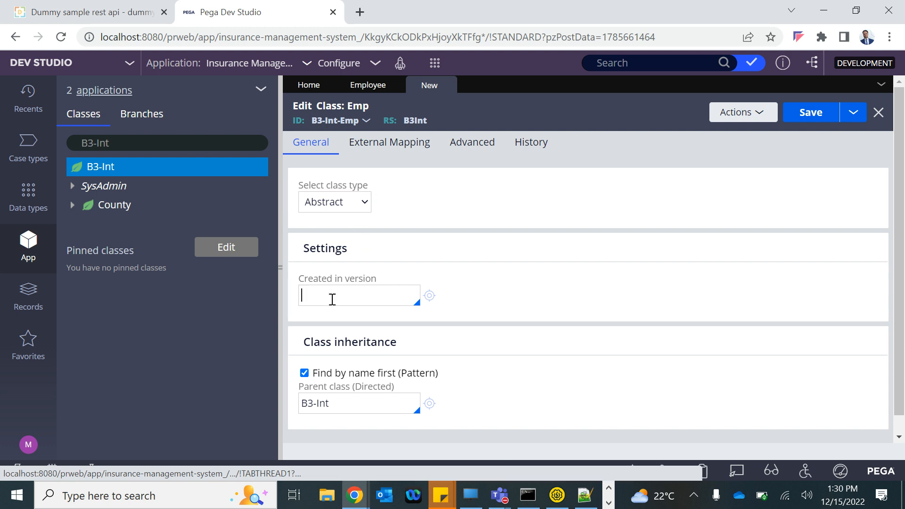
key(Return)
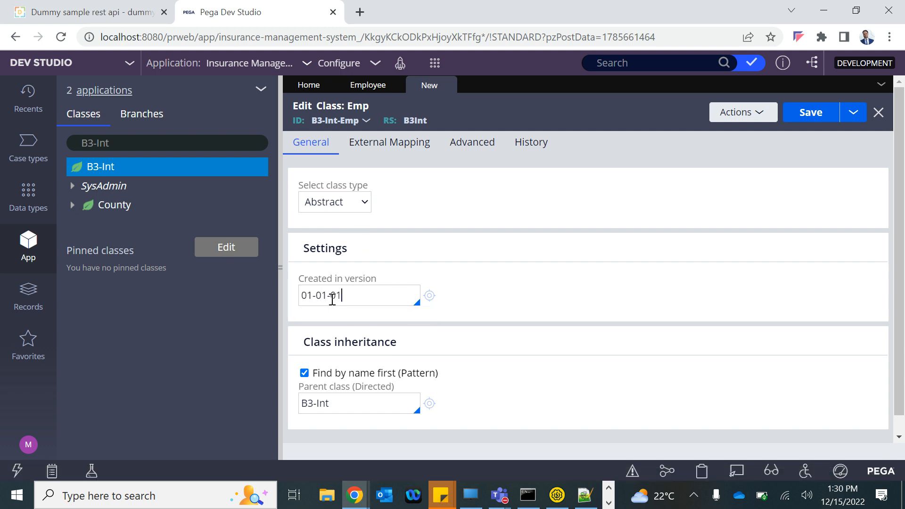
click(811, 117)
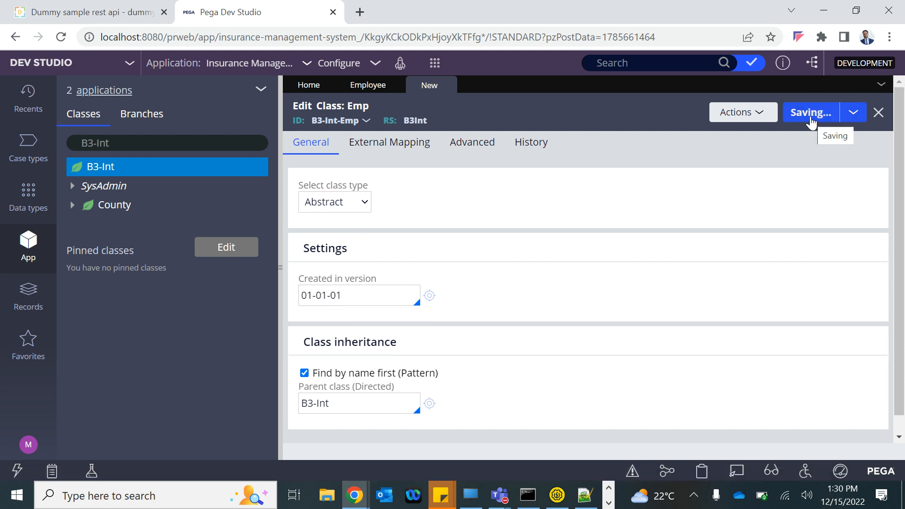
Step: Document the Emp class with the description "Emp" and the usage "emp", and save the class
click(479, 207)
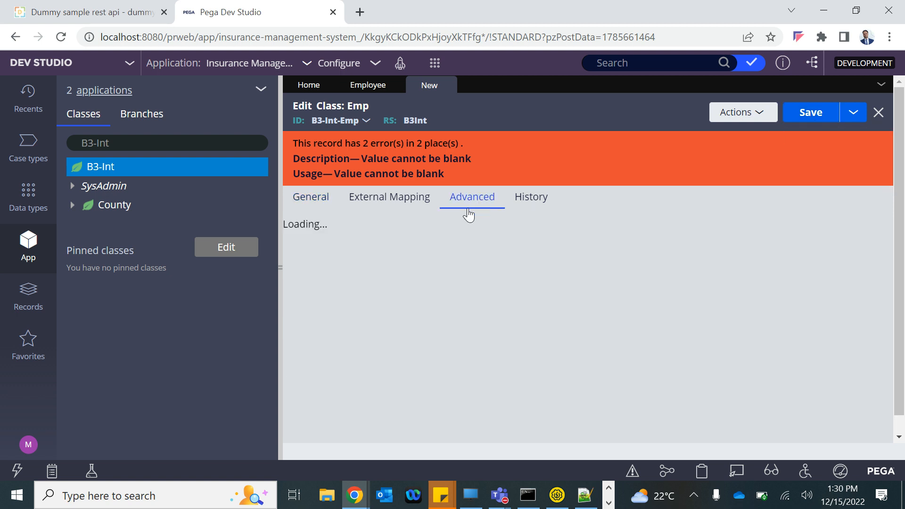
click(523, 207)
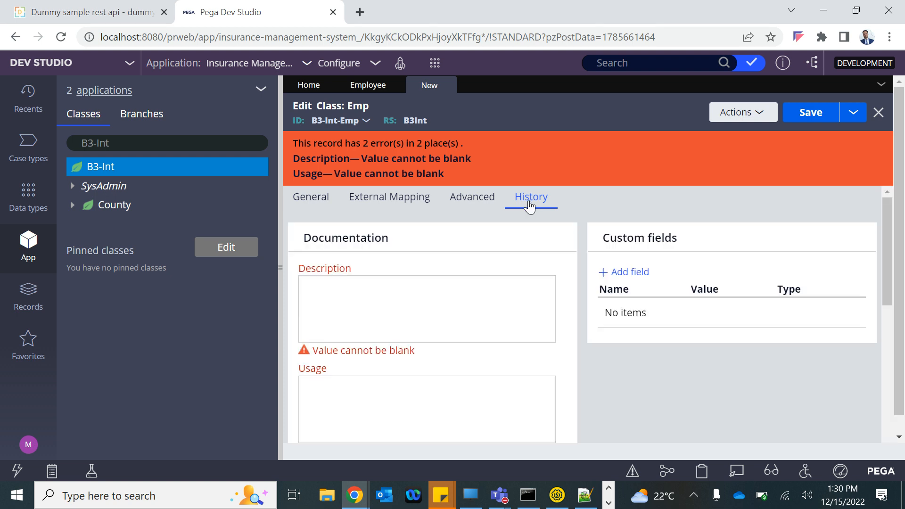
click(391, 317)
text(E)
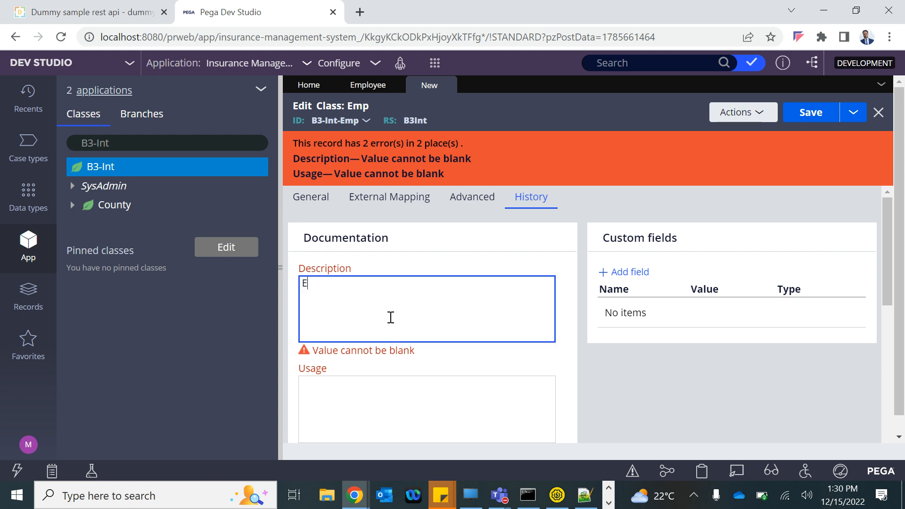
text(mp)
click(373, 387)
text(empl)
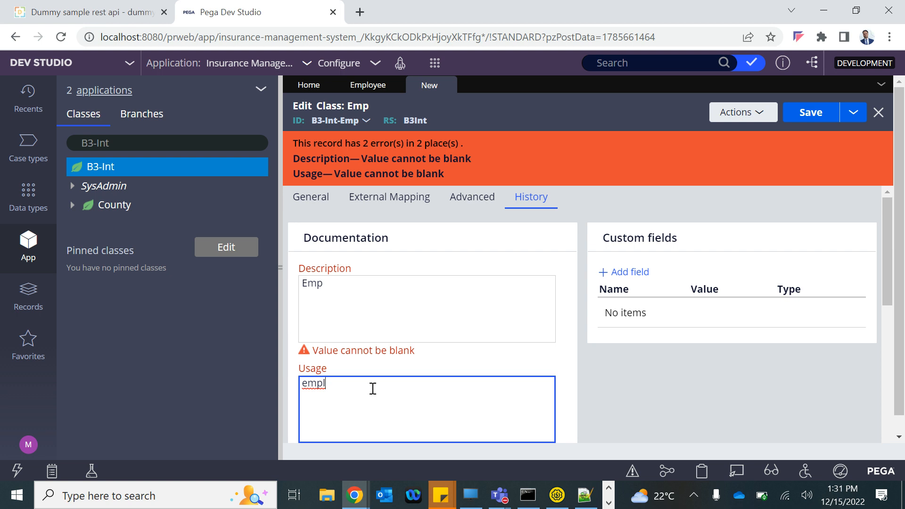
key(BackSpace)
scroll(354, 386, down, 2)
scroll(612, 283, up, 2)
click(816, 121)
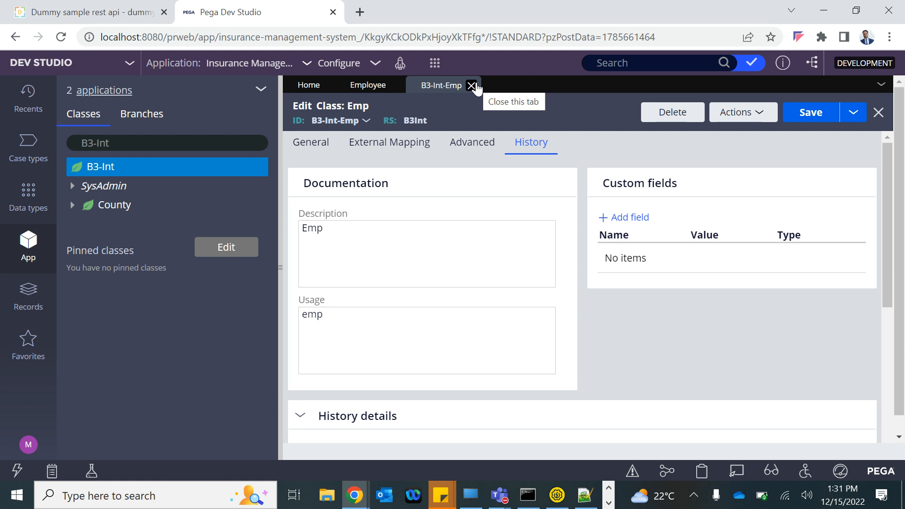
Step: Reload the B3-Int class tree, expand the Emp class, and examine the classes under County for comparison
click(121, 143)
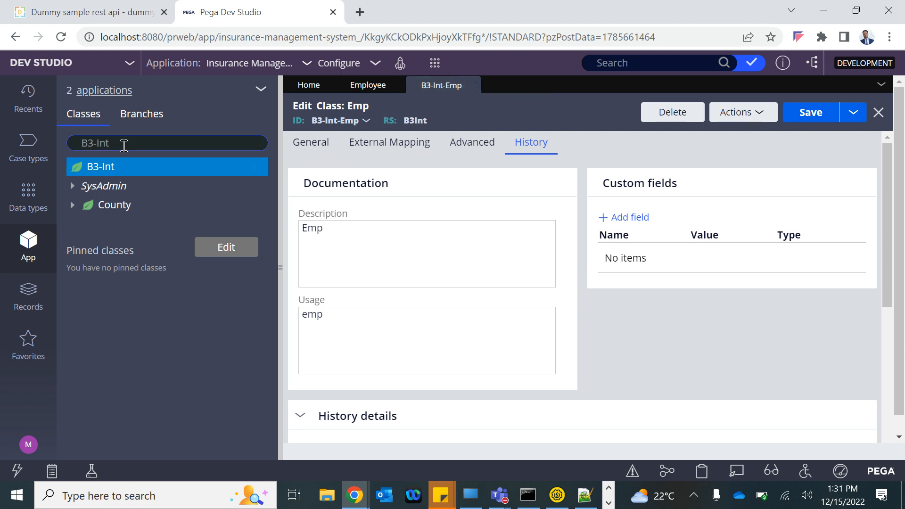
click(79, 222)
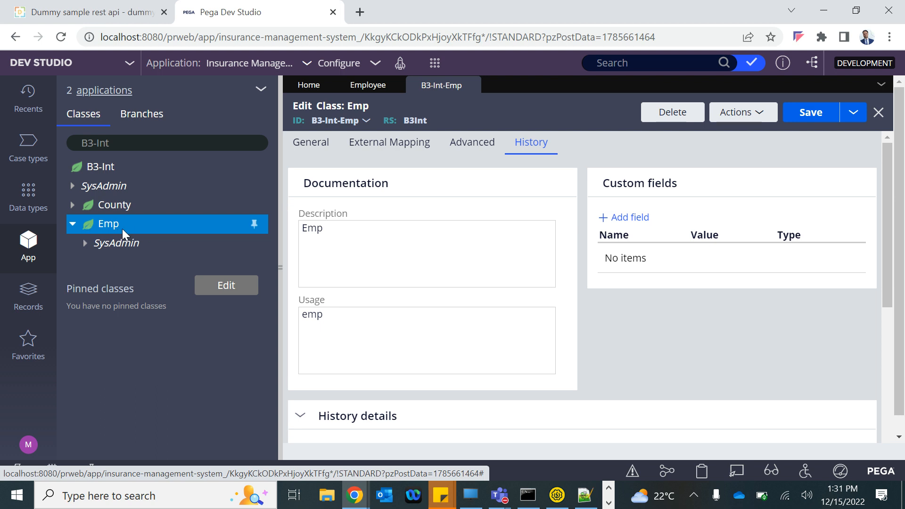
click(72, 205)
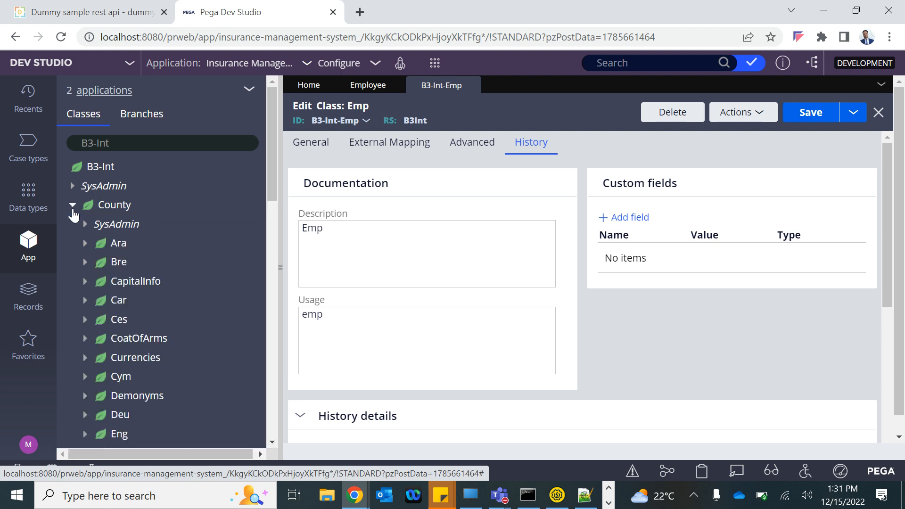
scroll(165, 389, down, 4)
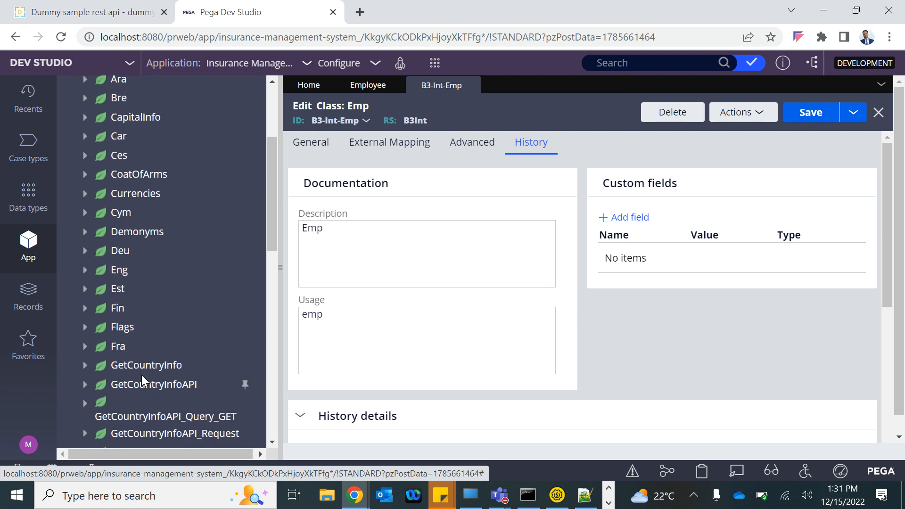
scroll(141, 208, up, 4)
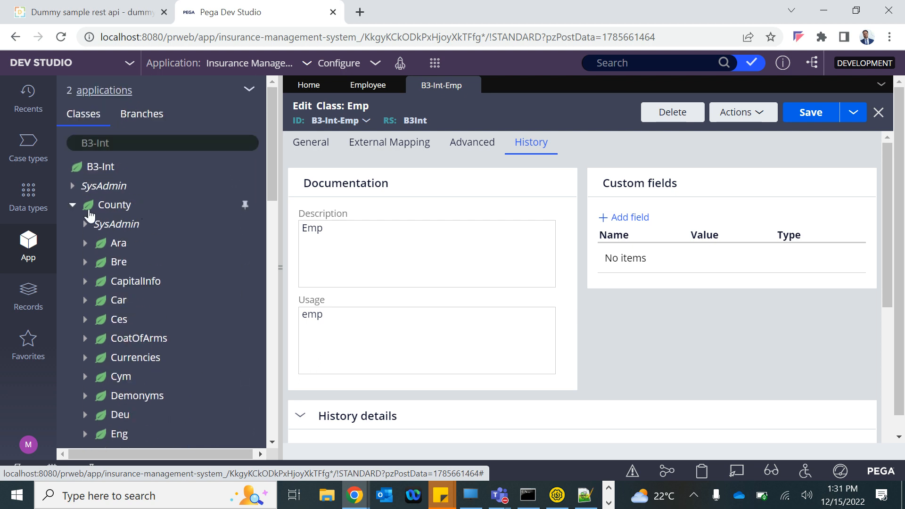
click(72, 206)
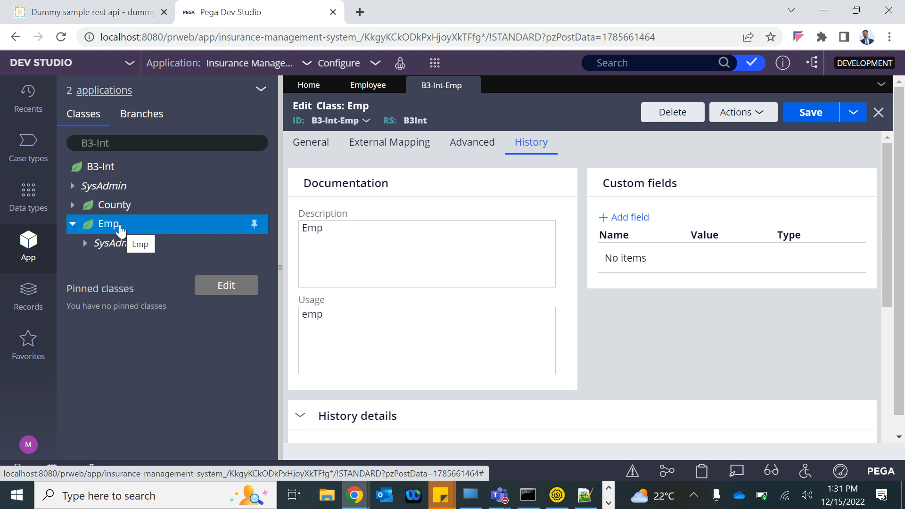
Step: Create and open a Connect REST record labelled Get Employee in the B3-Int-Emp class
click(72, 224)
click(72, 224)
right_click(107, 230)
mouse_move(107, 240)
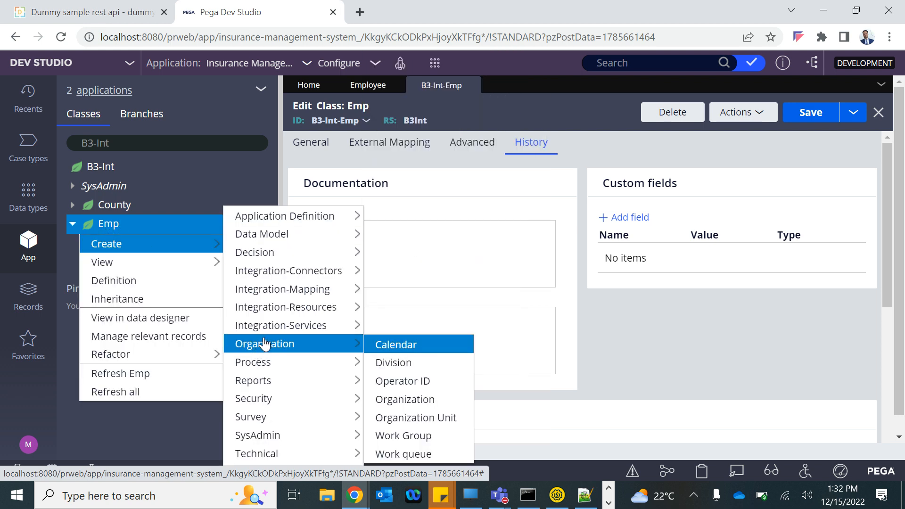
mouse_move(284, 307)
mouse_move(282, 271)
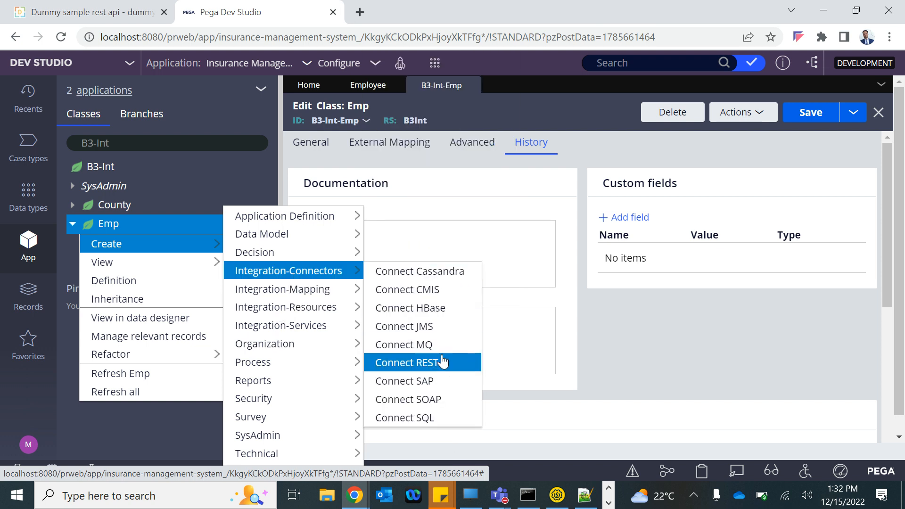
click(399, 363)
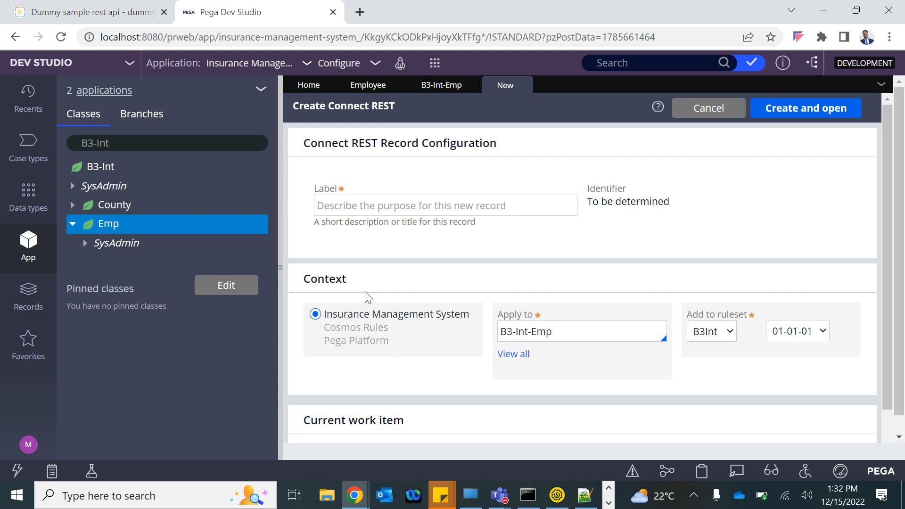
click(338, 198)
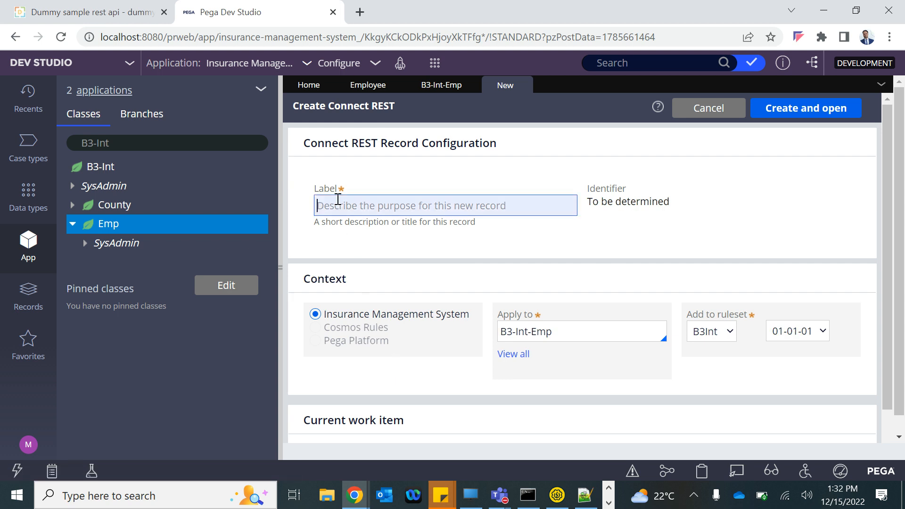
text(Get Employee)
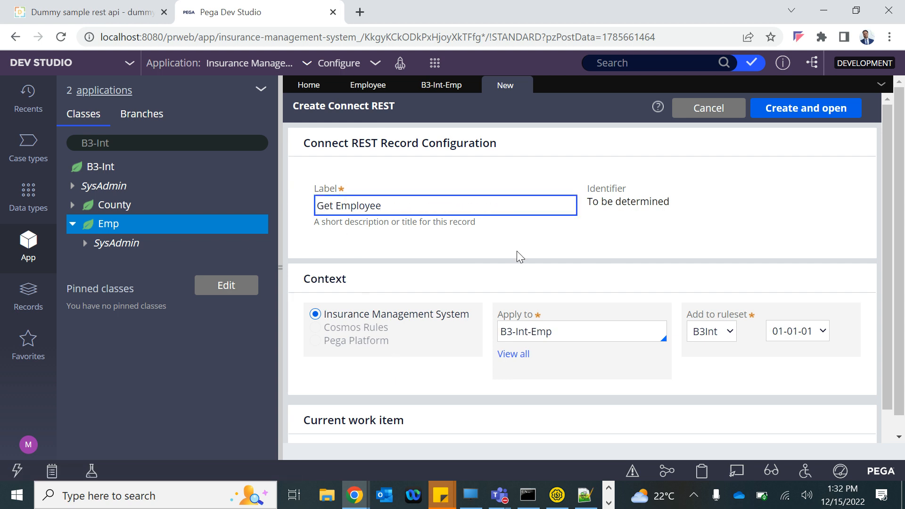
click(516, 251)
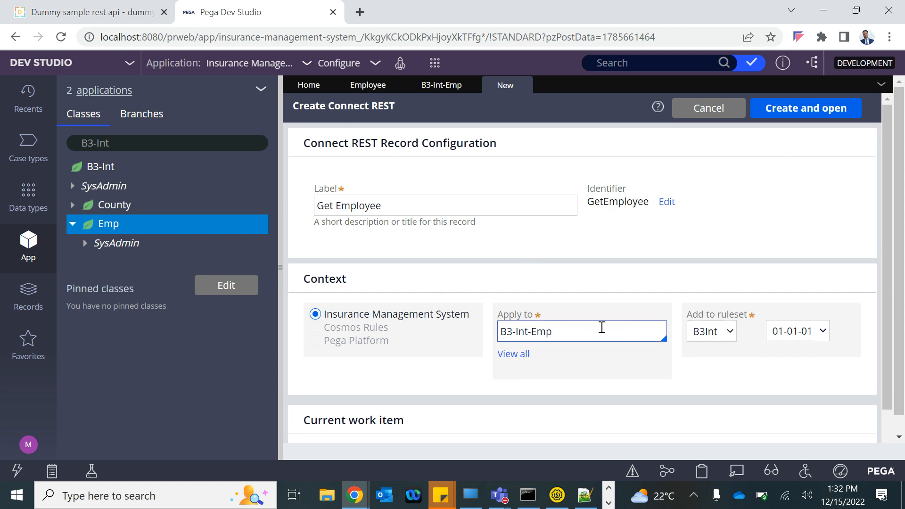
click(795, 112)
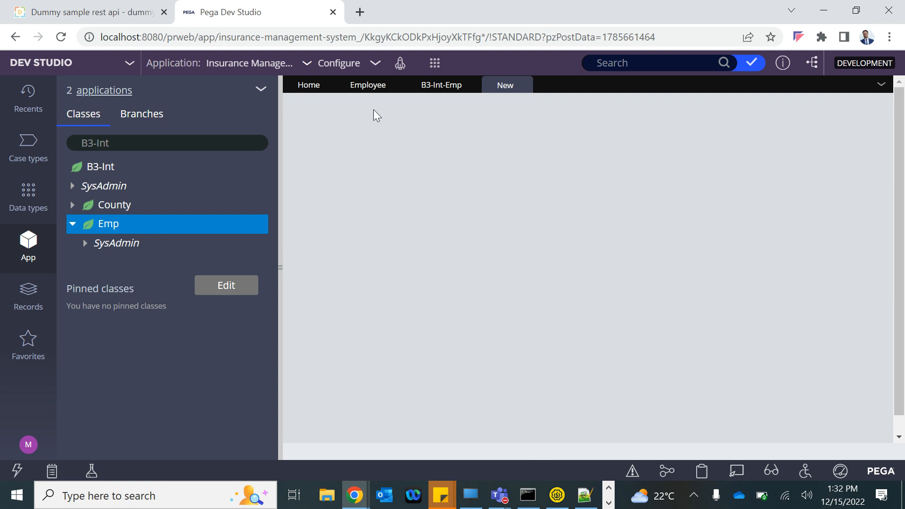
click(24, 6)
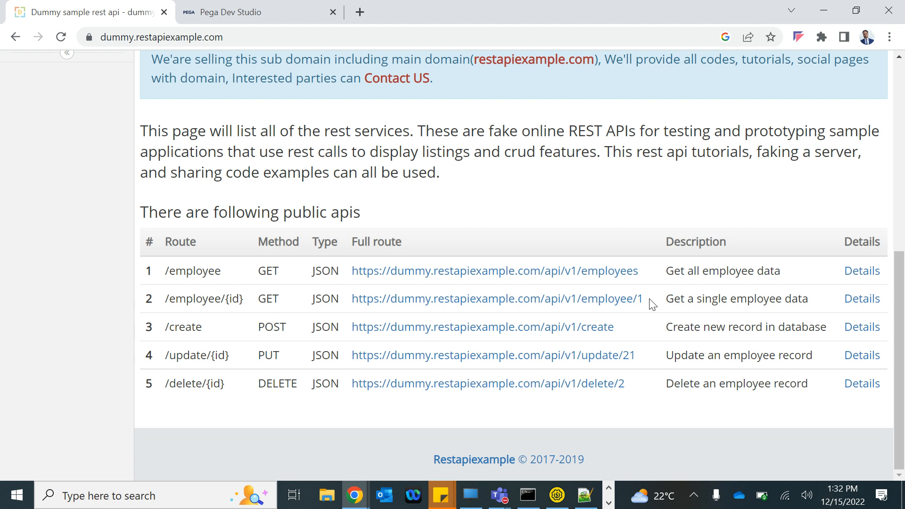
drag(651, 304, 354, 309)
key(ctrl+c)
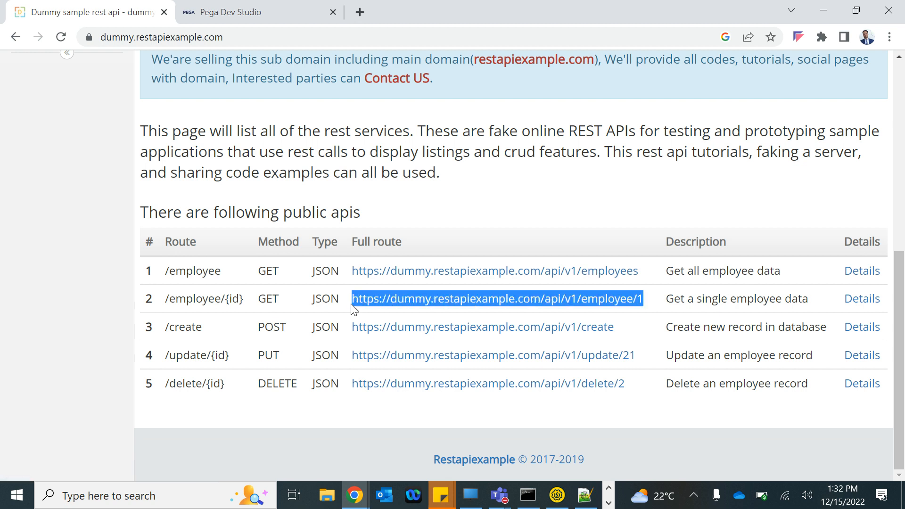
click(222, 12)
click(345, 254)
key(ctrl+v)
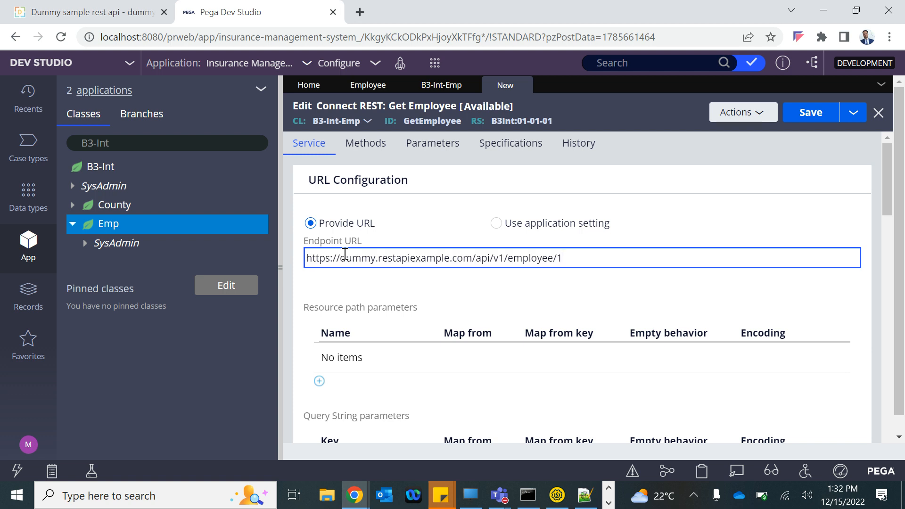
Step: Replace the employee number at the end of the endpoint URL with {id} and have it split into resource path parameters
key(BackSpace)
text({id})
click(443, 229)
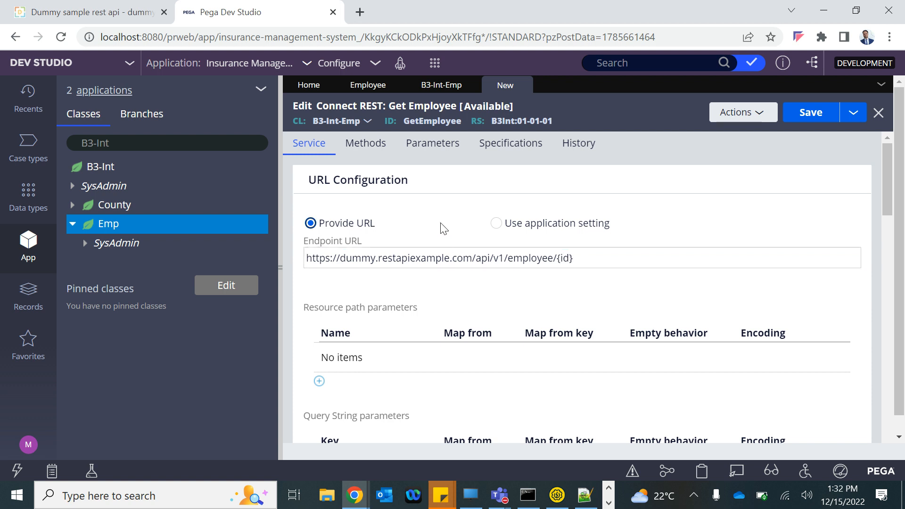
scroll(453, 420, down, 3)
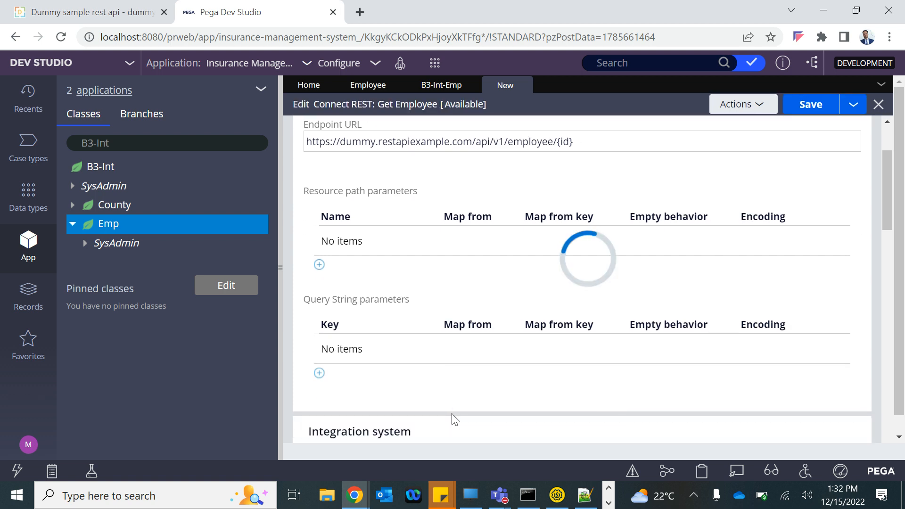
scroll(485, 325, down, 1)
scroll(485, 326, down, 2)
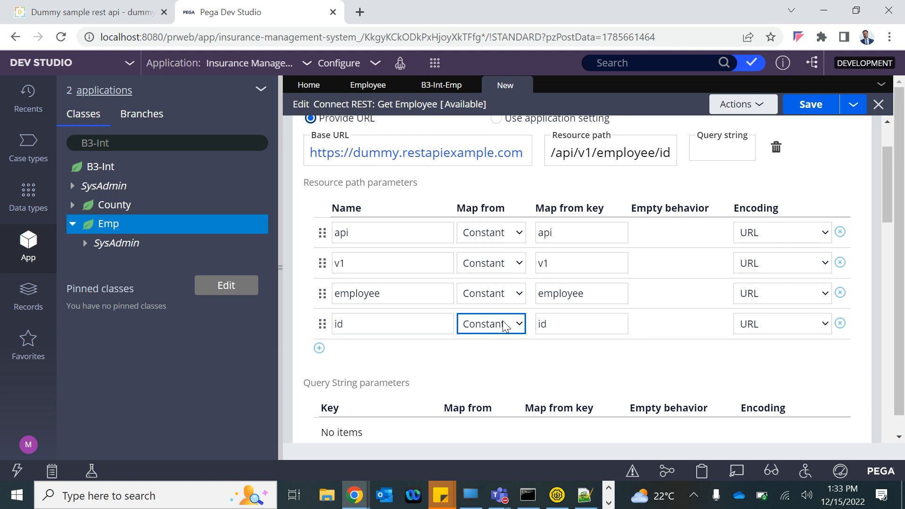
scroll(502, 320, up, 2)
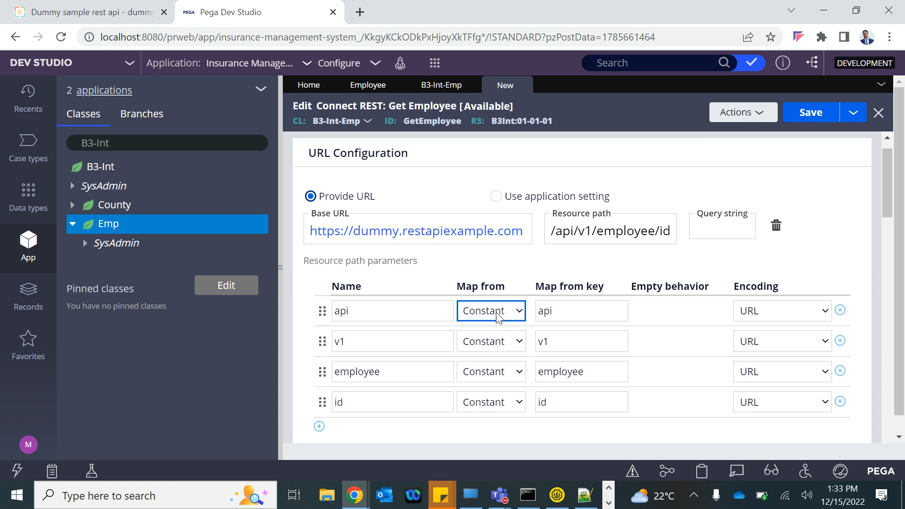
Step: Map the id resource path parameter from the Clipboard, clear its map-from key, and check its empty behavior and encoding choices
click(277, 264)
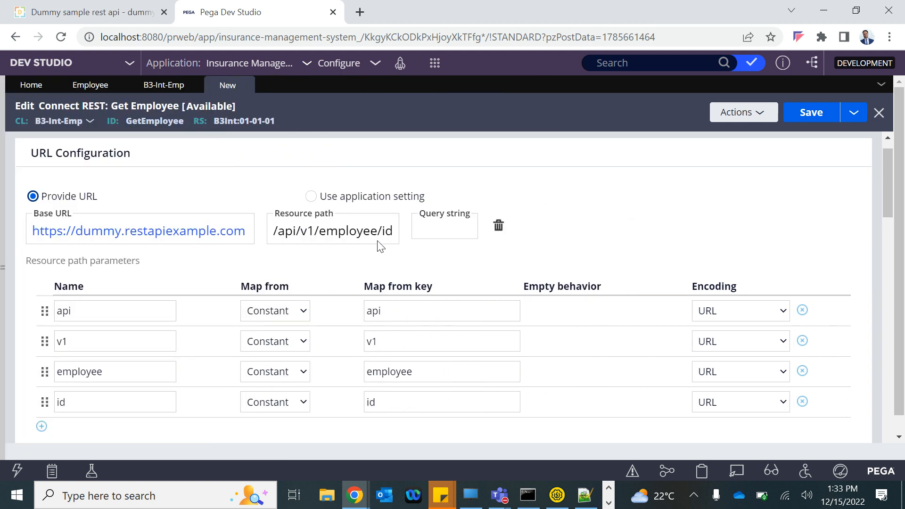
scroll(348, 380, down, 3)
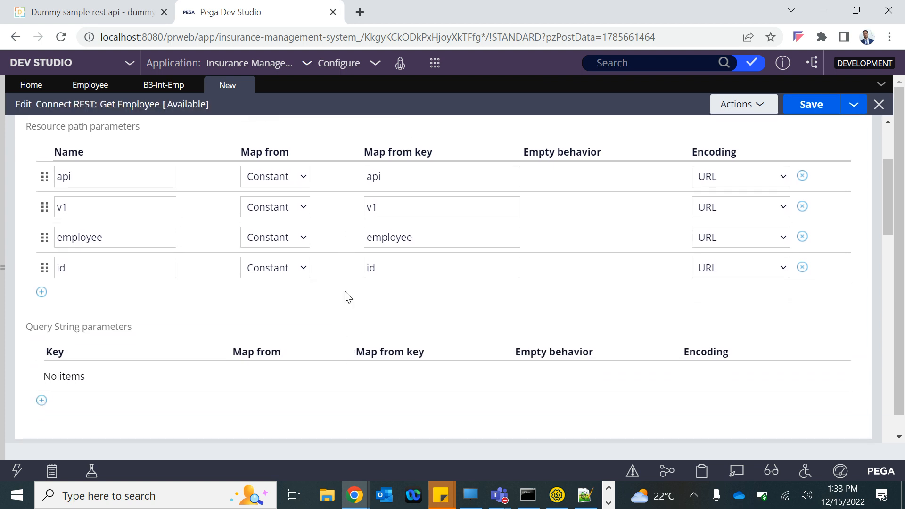
click(246, 265)
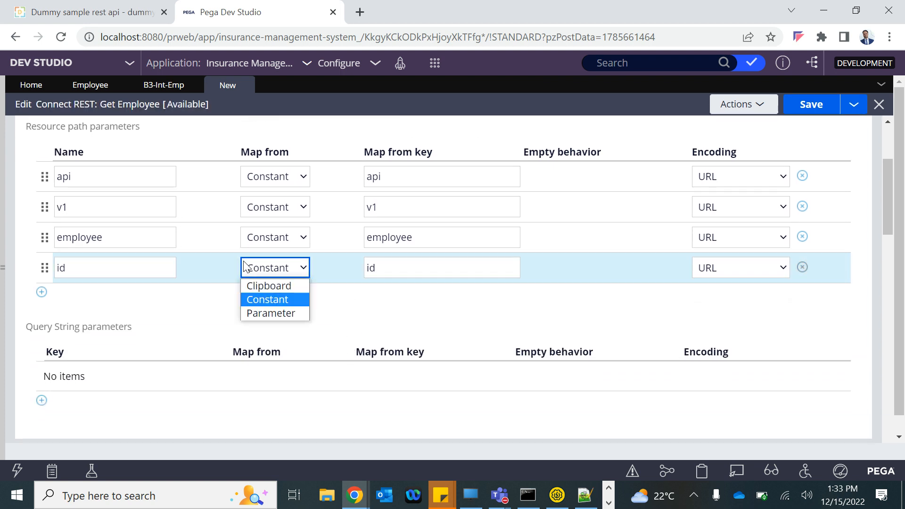
click(274, 285)
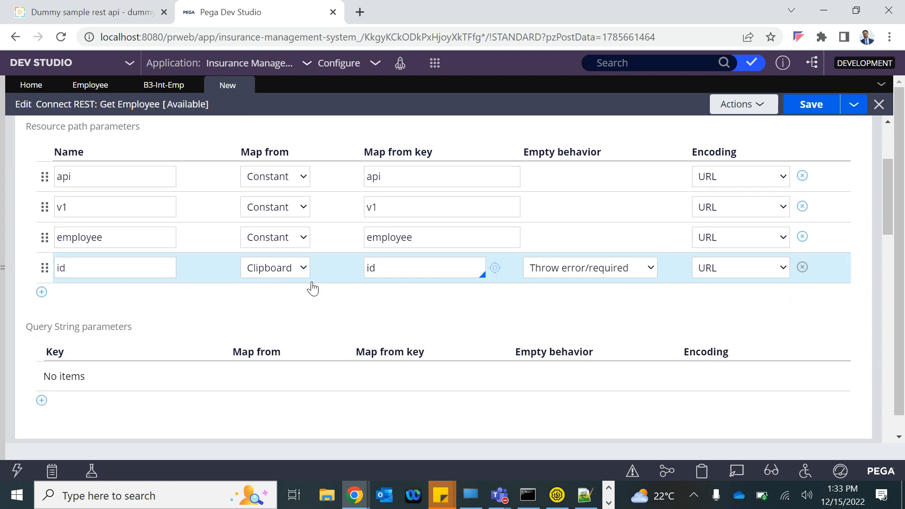
click(415, 271)
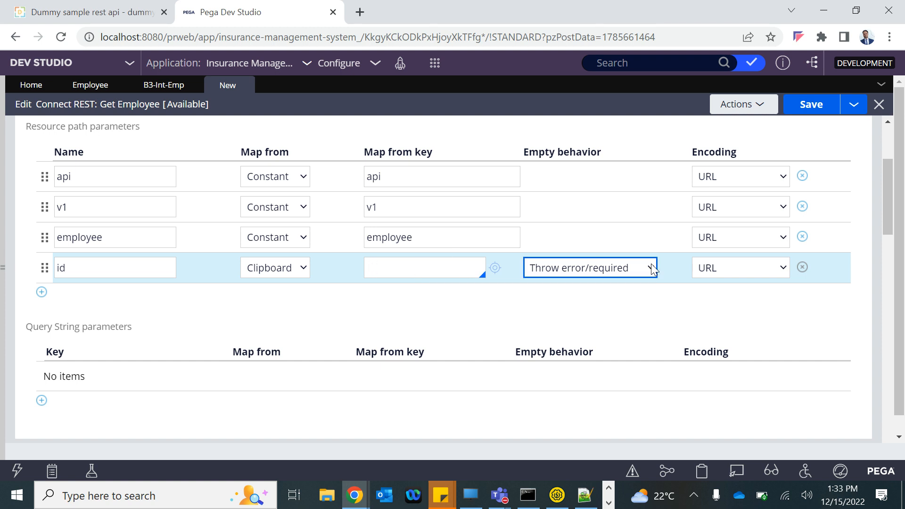
click(749, 273)
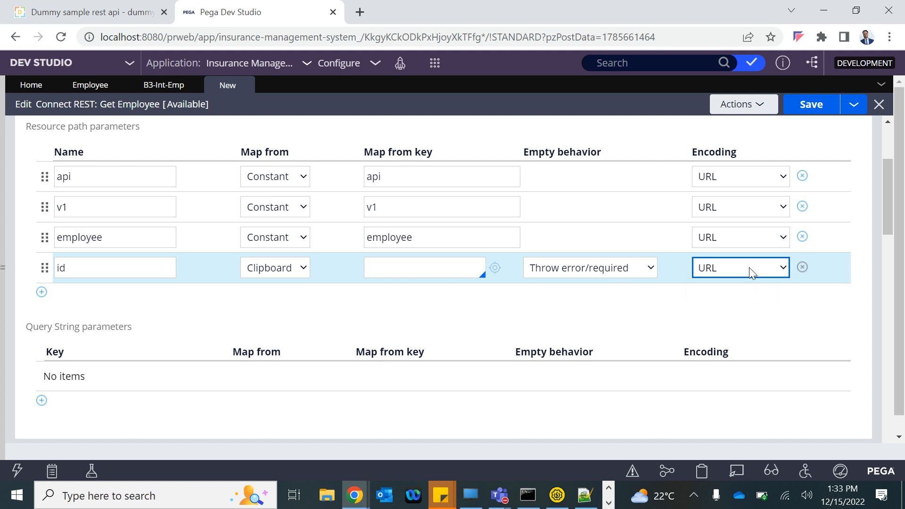
click(745, 270)
click(596, 272)
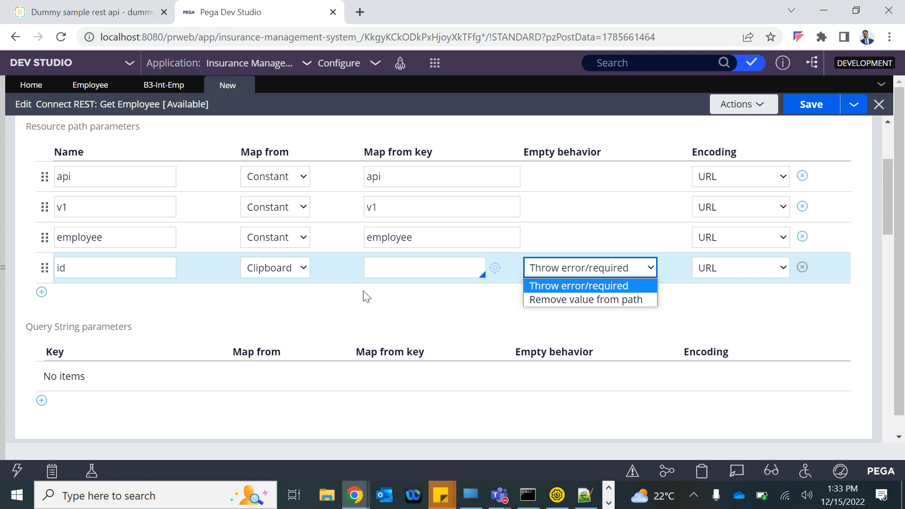
click(357, 306)
Step: Examine the base URL, the resource path and the id parameter's clipboard mapping in the connector's URL configuration
scroll(146, 212, up, 2)
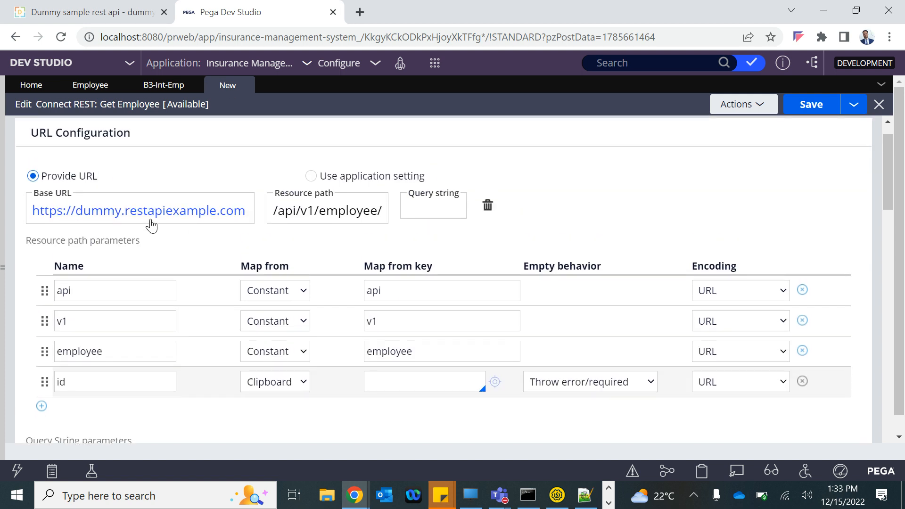
scroll(151, 225, down, 1)
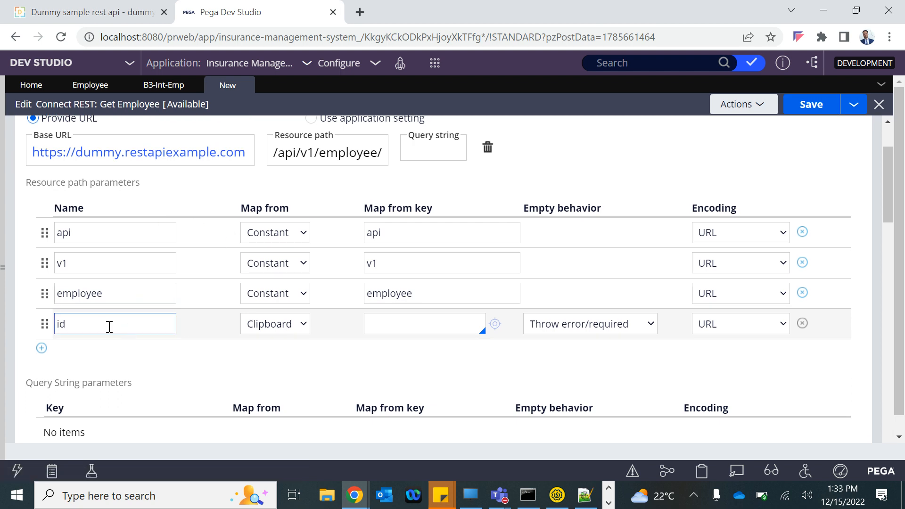
scroll(192, 357, down, 1)
scroll(193, 358, down, 2)
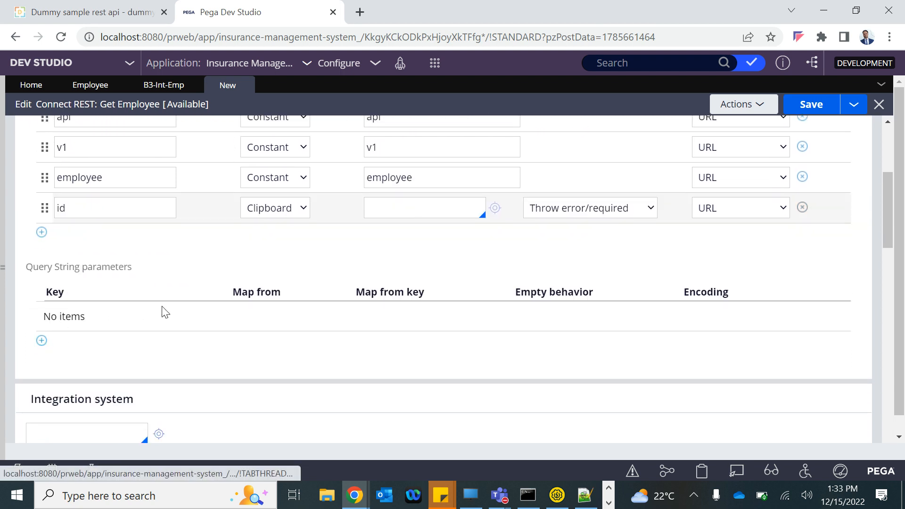
click(127, 201)
click(424, 215)
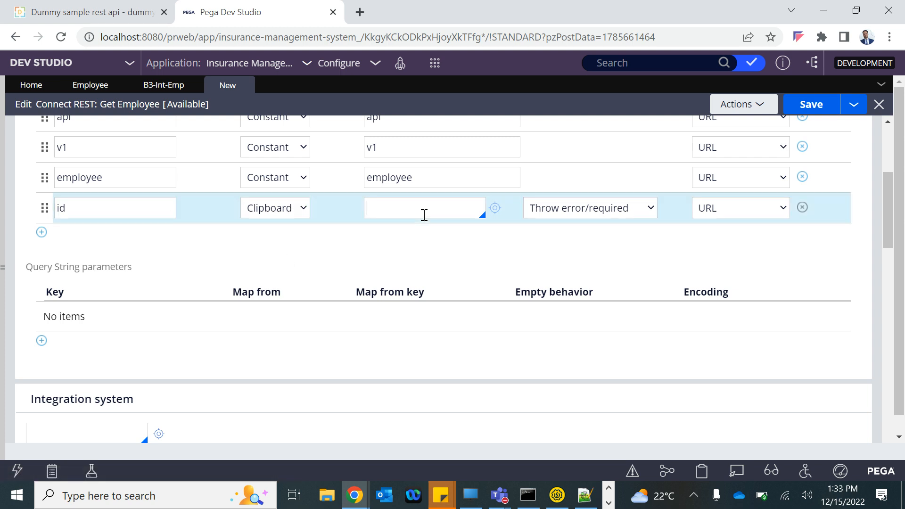
scroll(425, 216, up, 2)
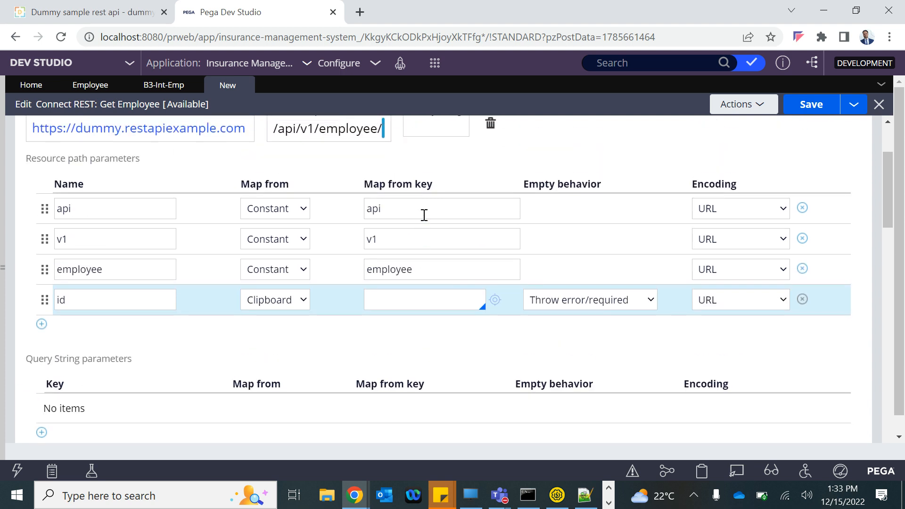
scroll(425, 219, down, 3)
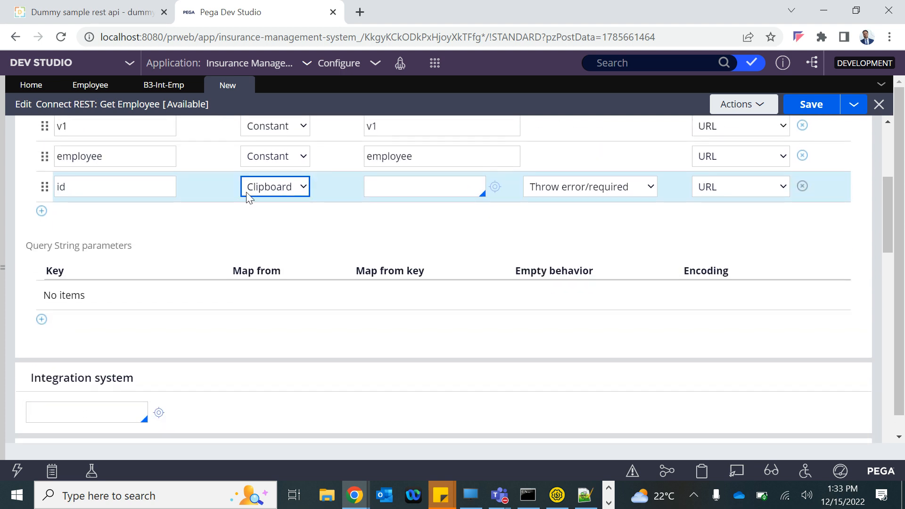
click(96, 185)
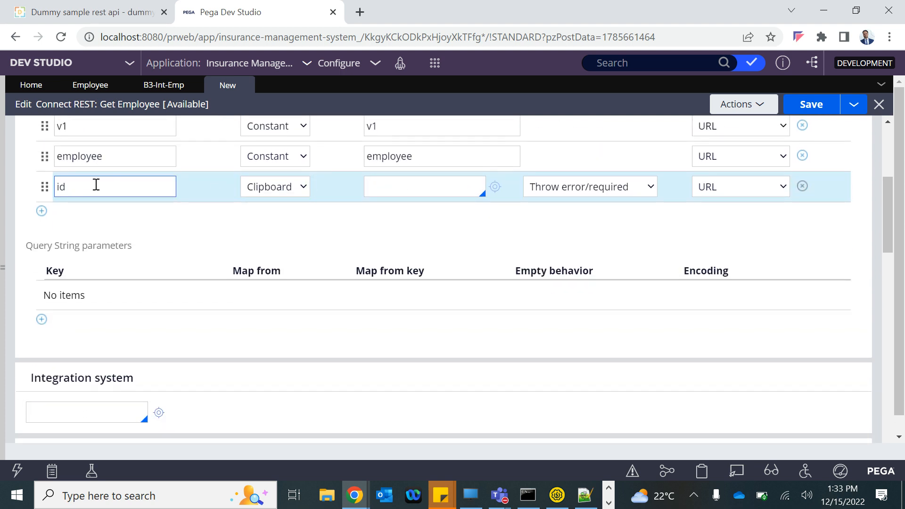
scroll(97, 183, up, 3)
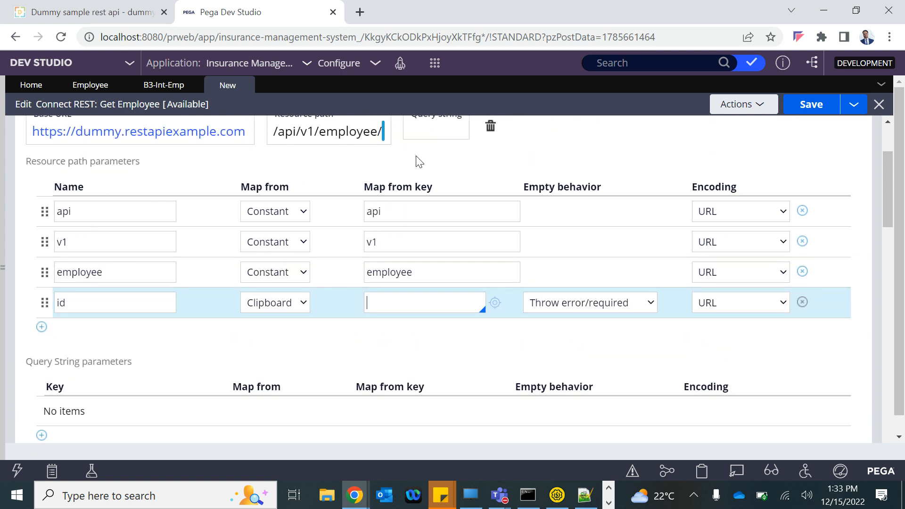
click(384, 125)
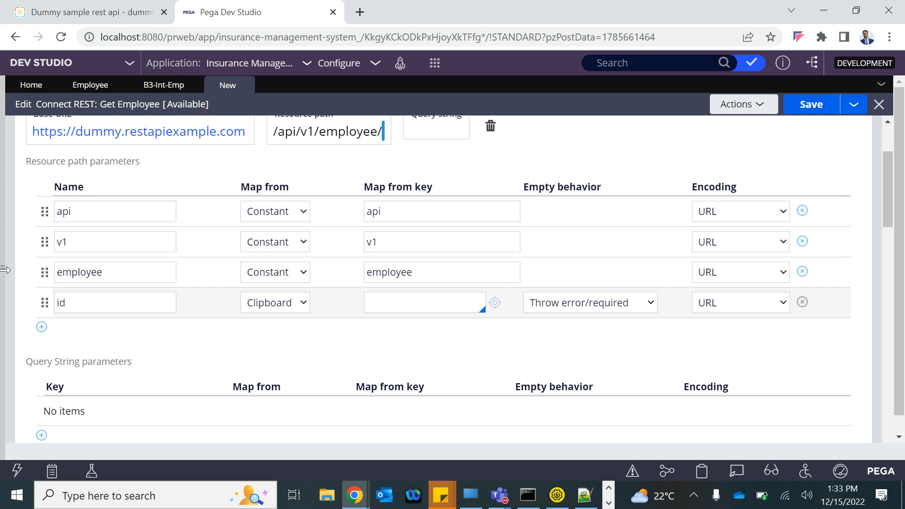
Step: Create and open a class labelled Request with the class name B3-Int-Emp-Request under the Emp class
mouse_move(5, 270)
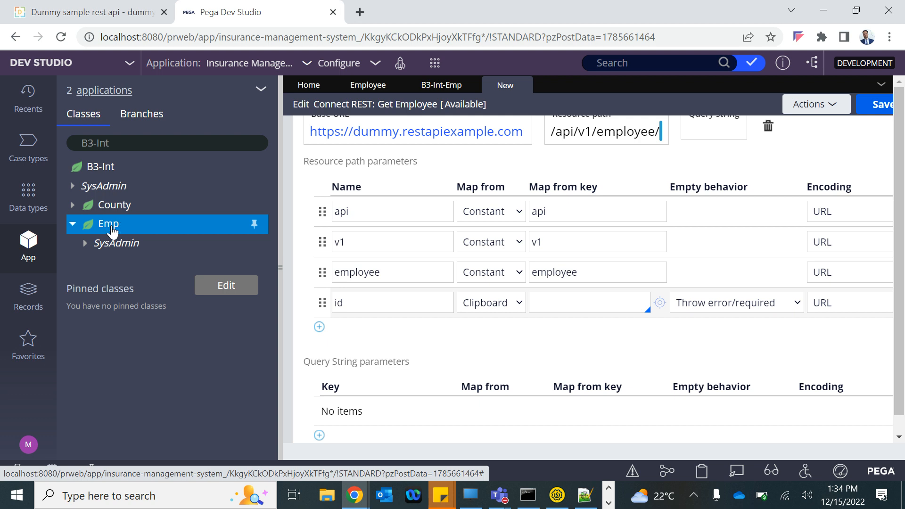
right_click(111, 229)
mouse_move(113, 243)
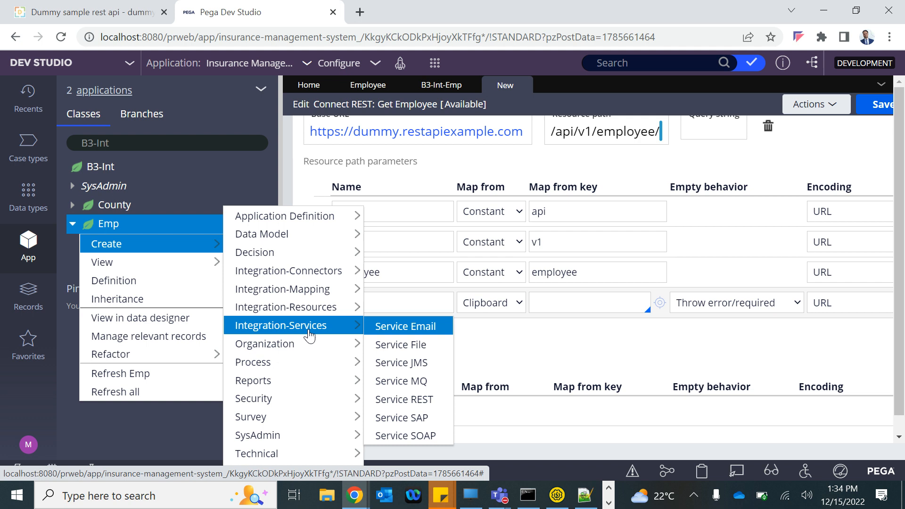
mouse_move(276, 369)
mouse_move(276, 438)
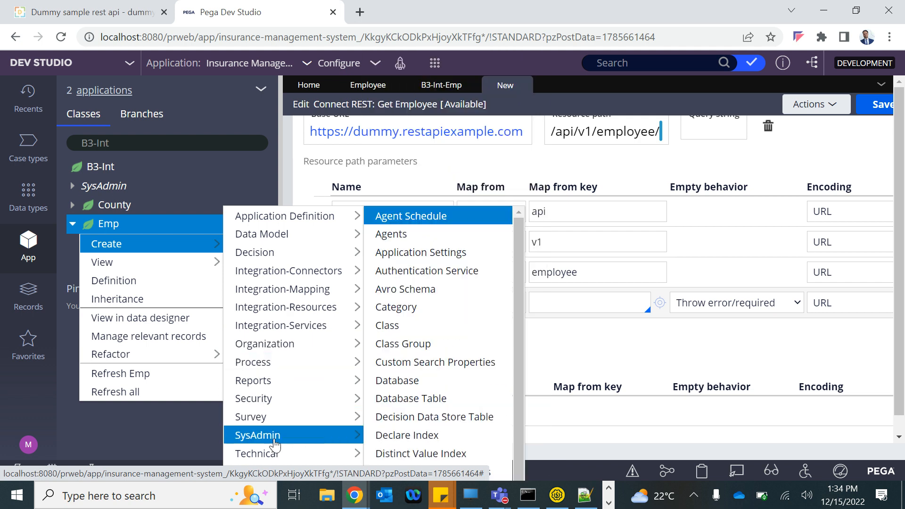
click(395, 326)
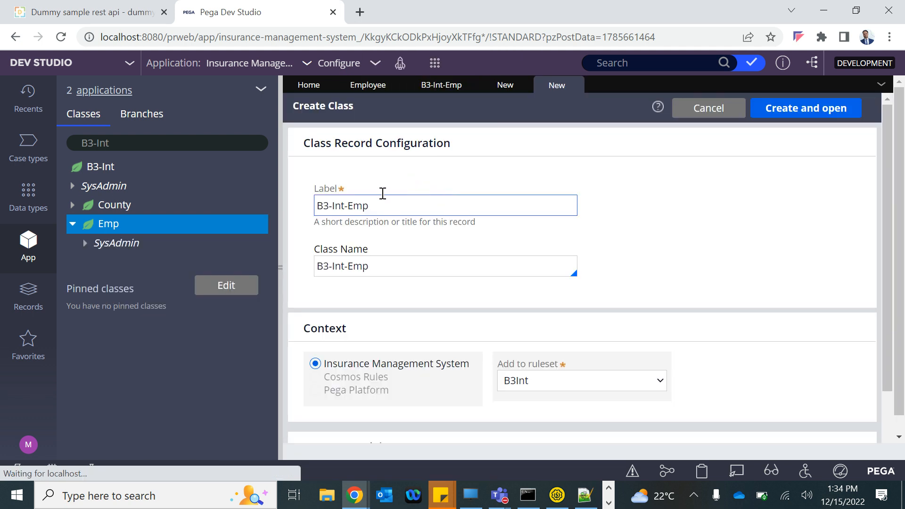
triple_click(368, 205)
text(Request)
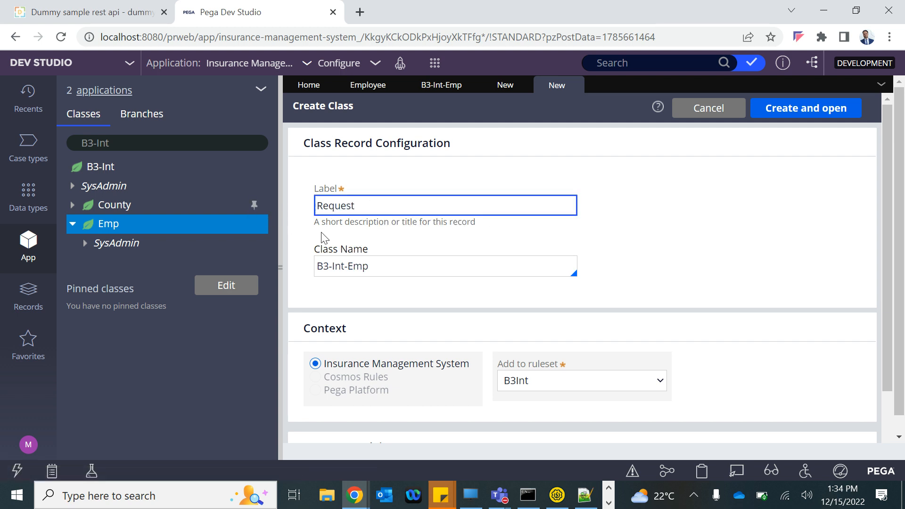
click(383, 266)
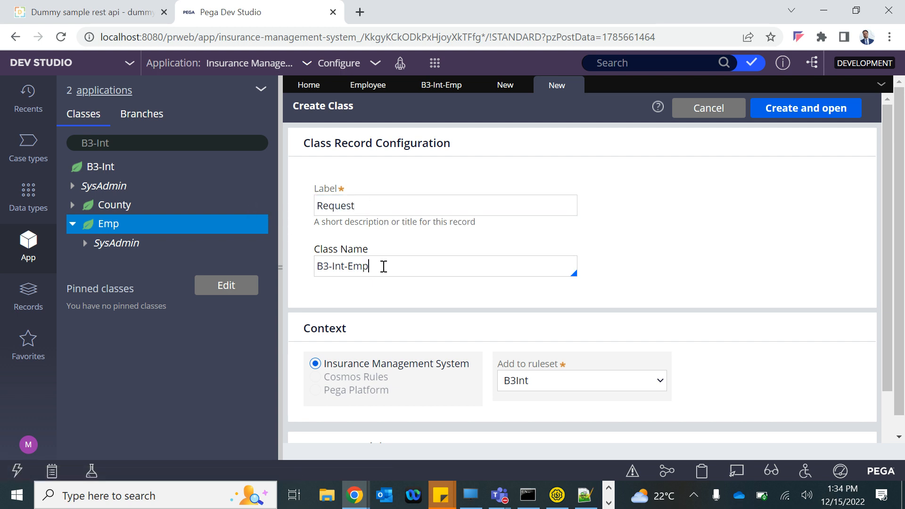
triple_click(344, 205)
click(400, 286)
text(-Request)
click(800, 118)
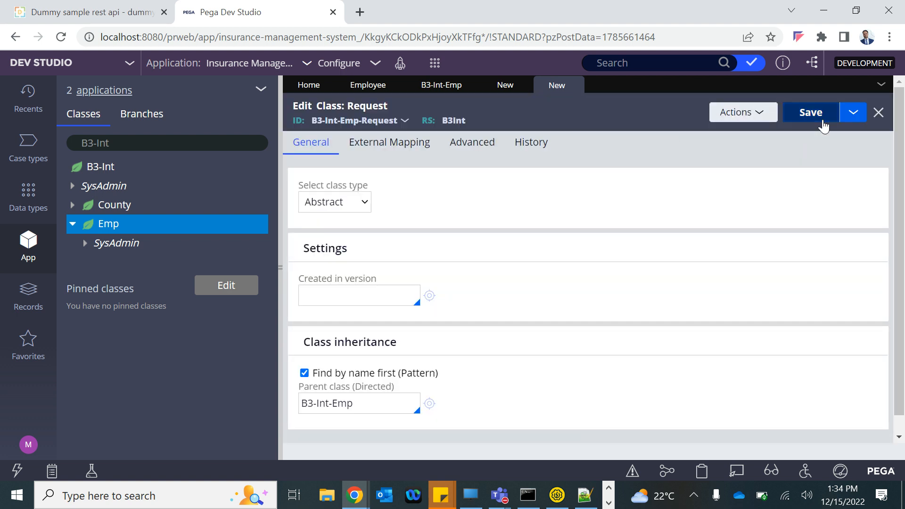
Step: Try to save the Request class, and set its created-in version to 01-01-01
click(822, 122)
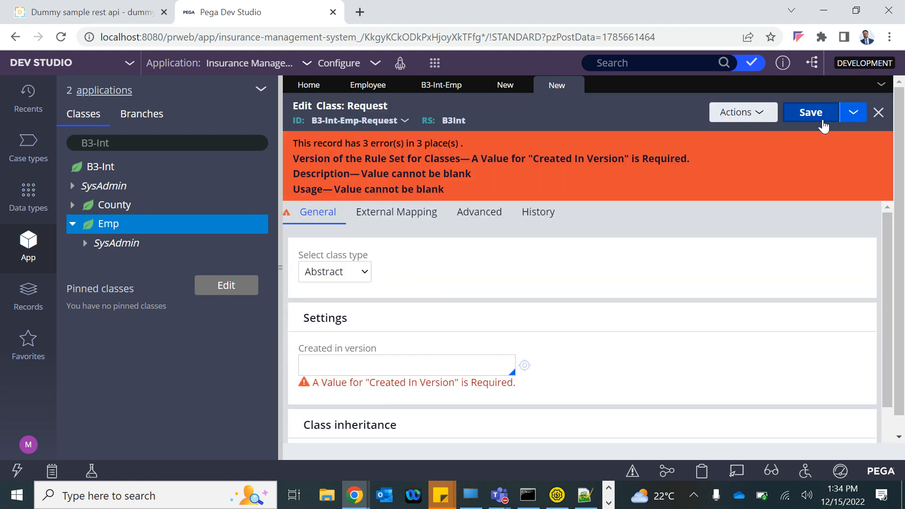
click(372, 363)
key(Down)
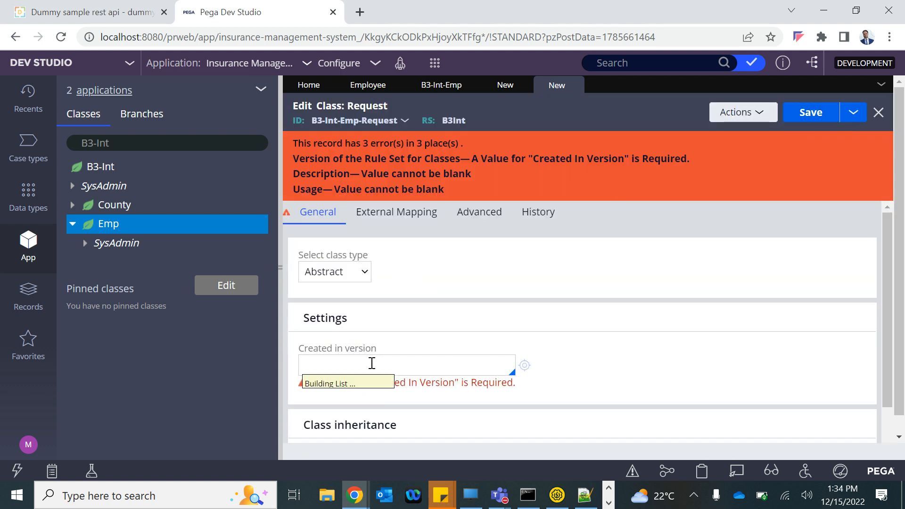
key(Return)
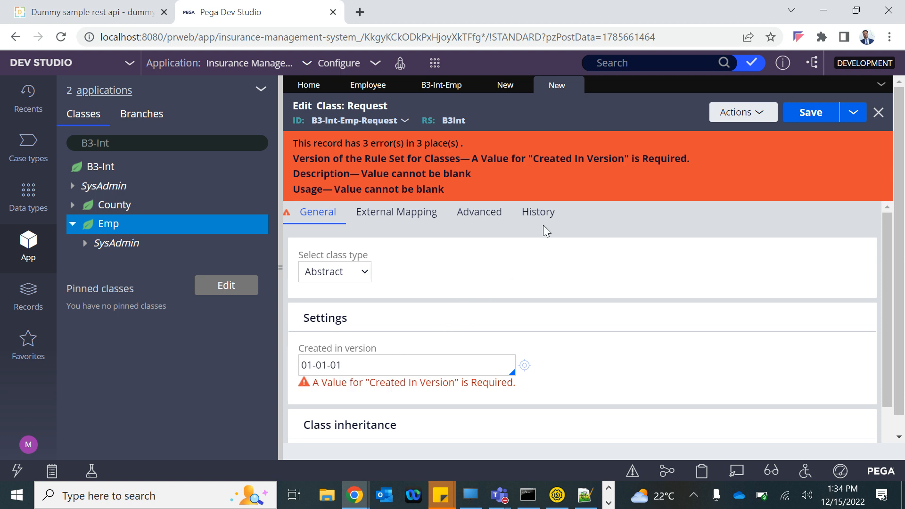
Step: Document the Request class with "Empl Request" as both description and usage, and save the class
click(537, 212)
click(333, 323)
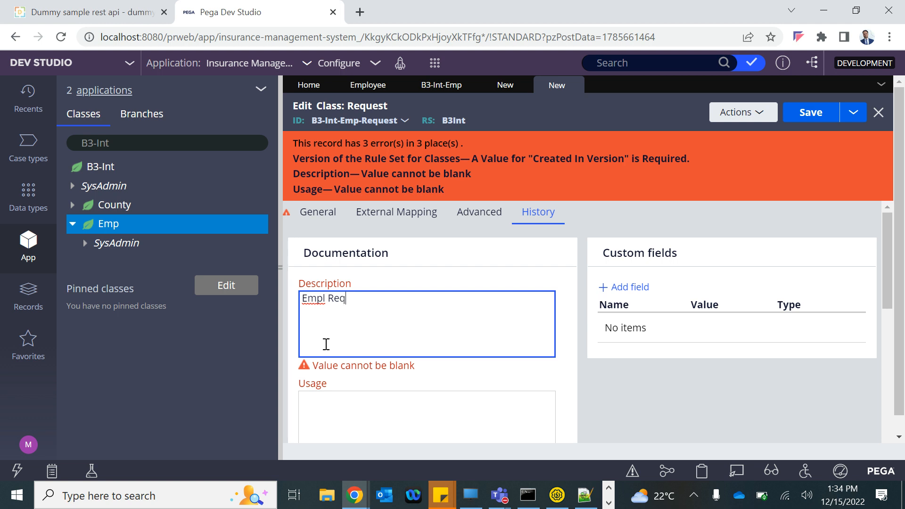
key(ctrl+a)
key(ctrl+c)
click(337, 410)
key(ctrl+v)
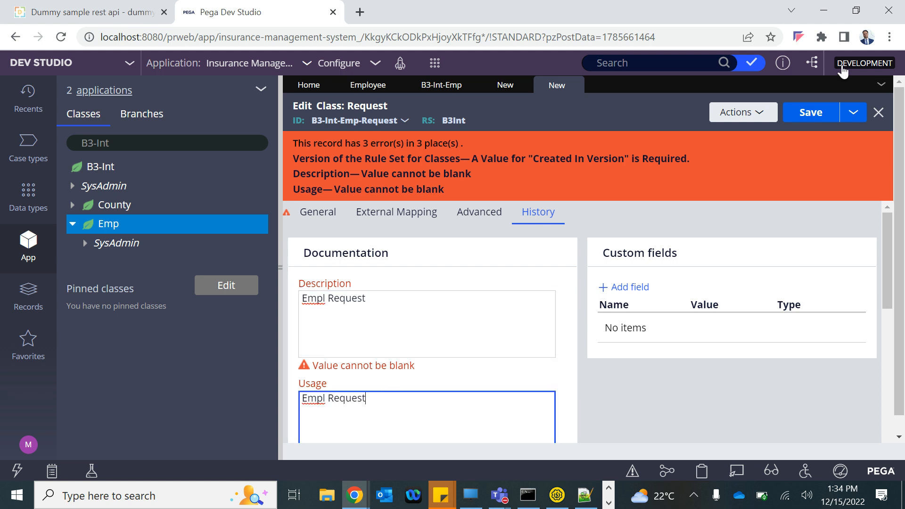
click(811, 118)
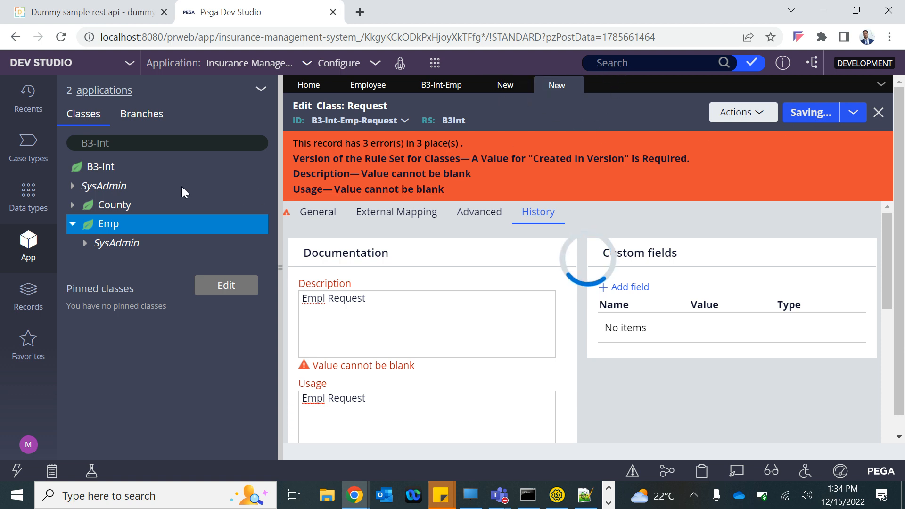
Step: Reload the B3-Int class tree and expand the Emp class to show its child classes
click(116, 142)
key(Return)
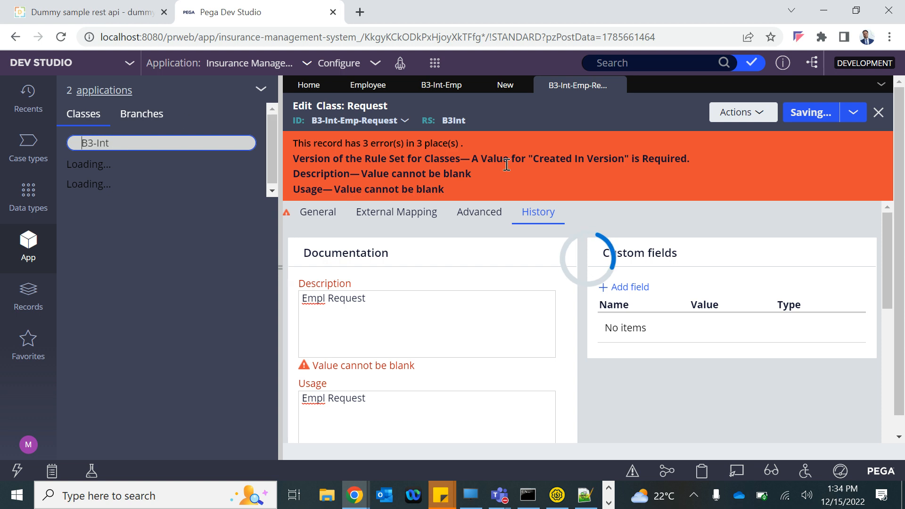
click(71, 226)
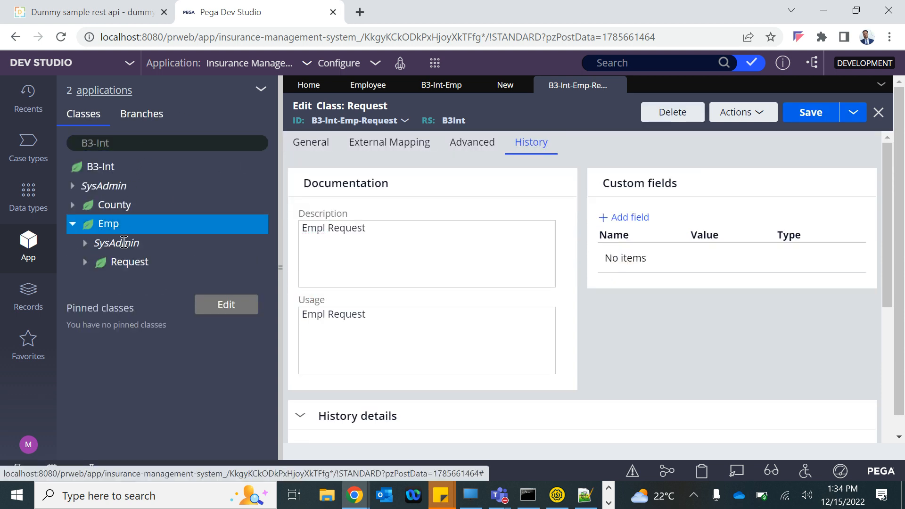
Step: Create a property labelled "id" in the B3-Int-Emp-Request class, keeping its Text type, and save it
click(84, 262)
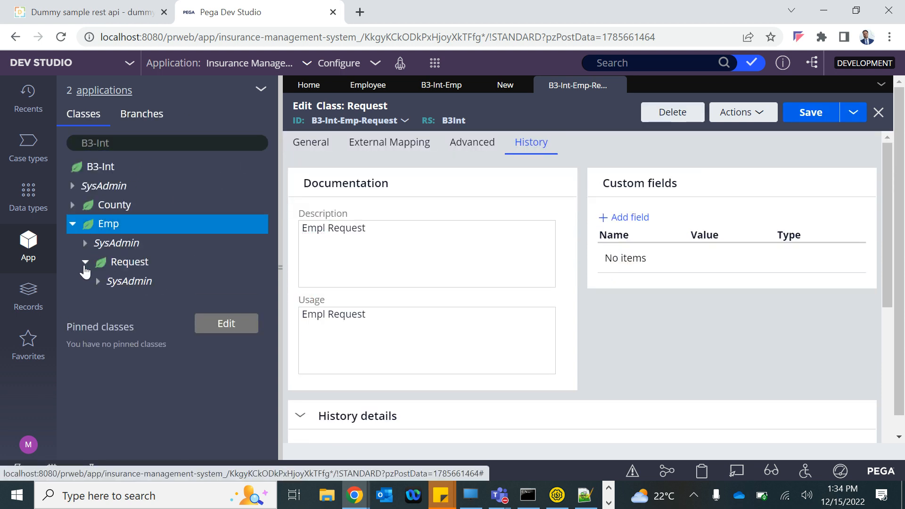
right_click(134, 264)
mouse_move(134, 283)
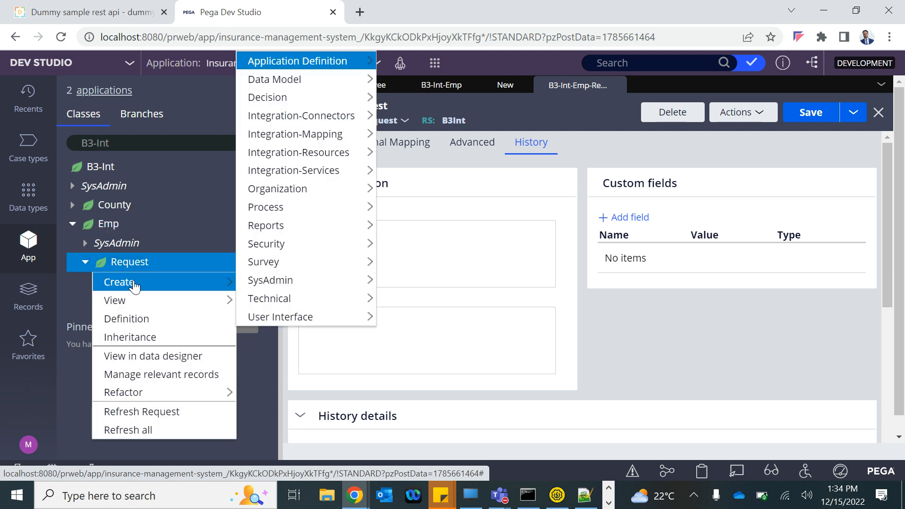
mouse_move(267, 287)
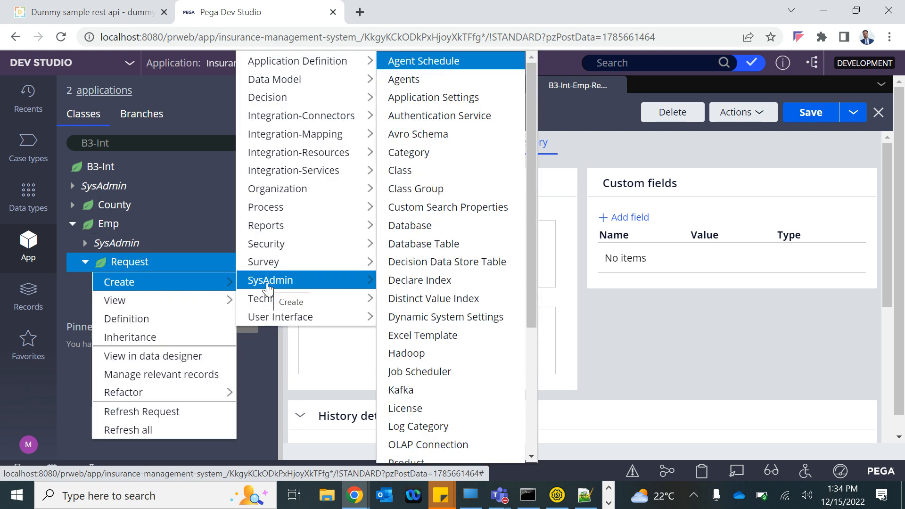
mouse_move(273, 80)
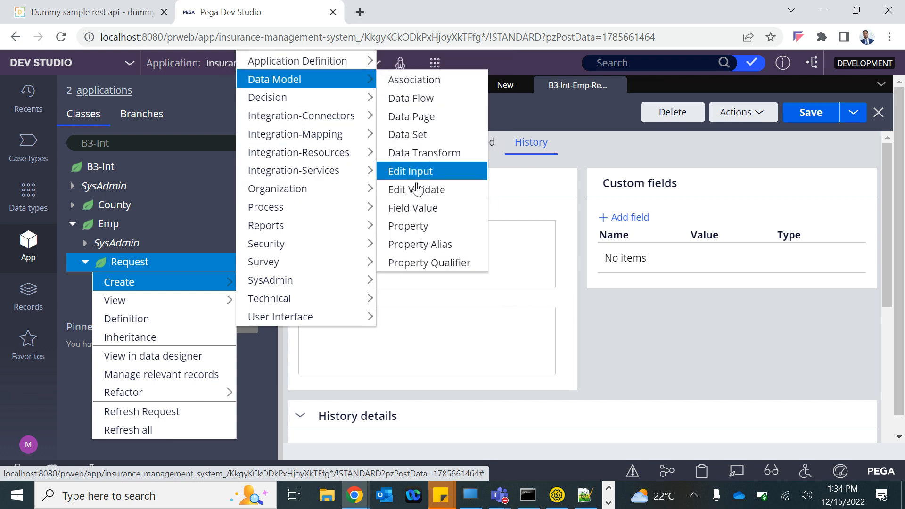
click(408, 227)
click(374, 206)
text(id)
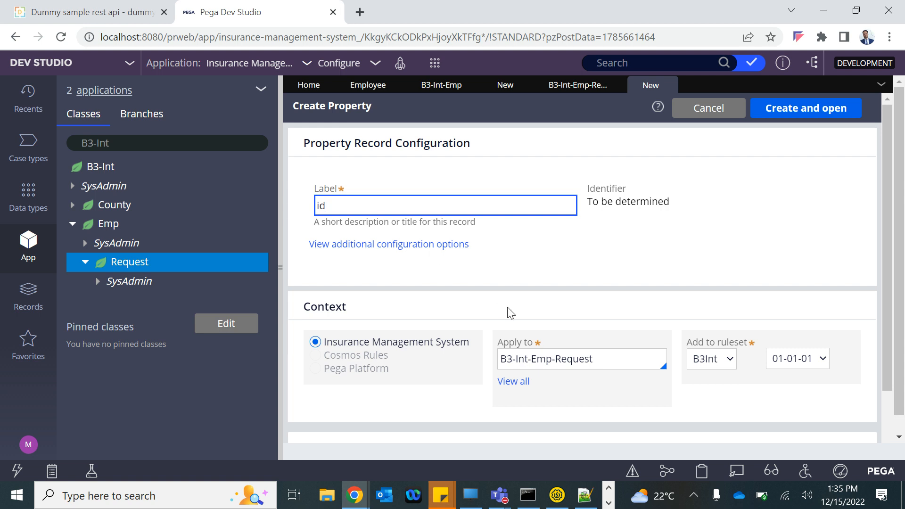
click(806, 108)
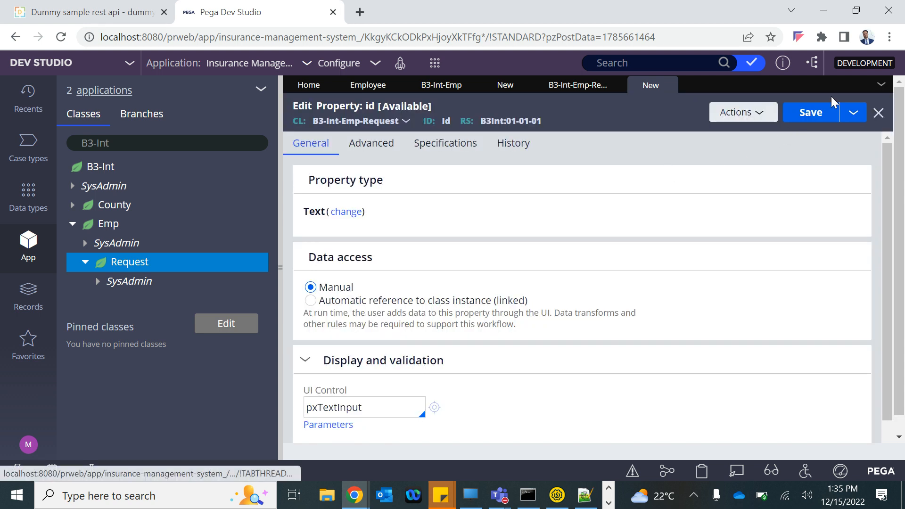
click(810, 112)
Step: Create and open a property labelled "request" under the B3-Int-Emp class in ruleset B3Int 01-01-01
click(501, 86)
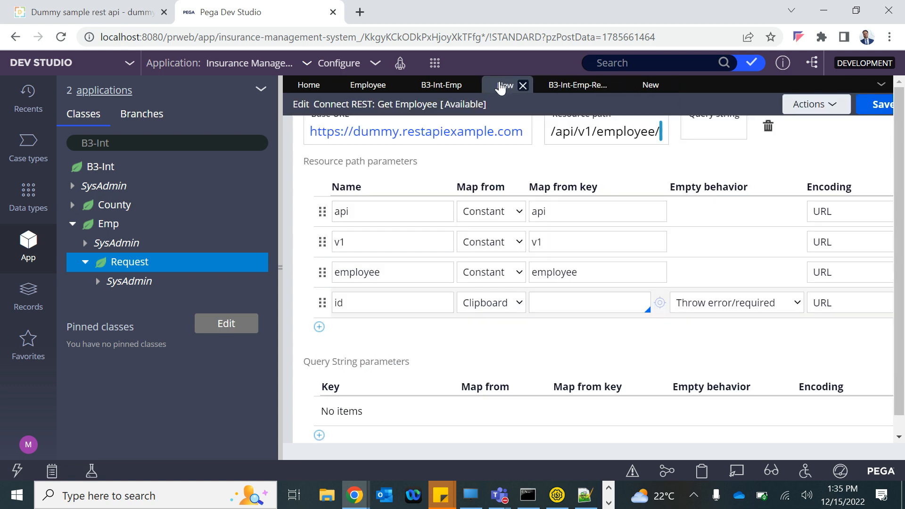
click(553, 298)
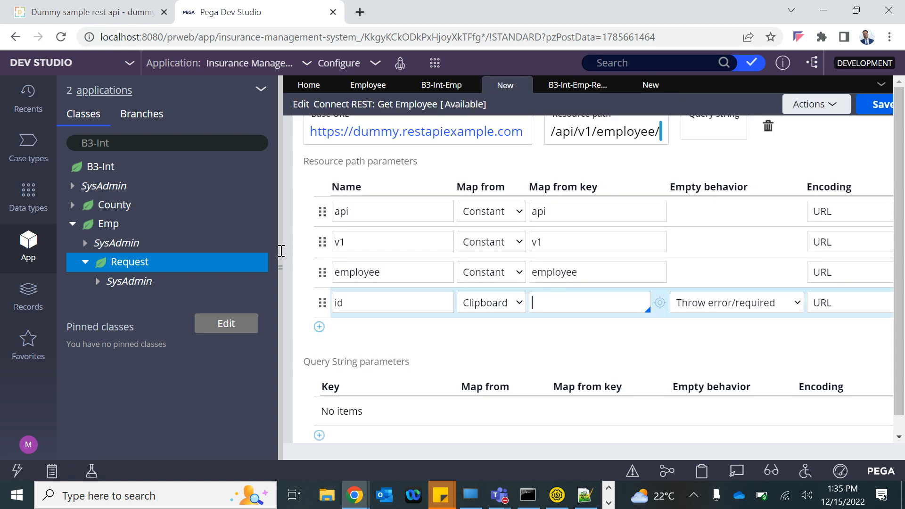
click(104, 229)
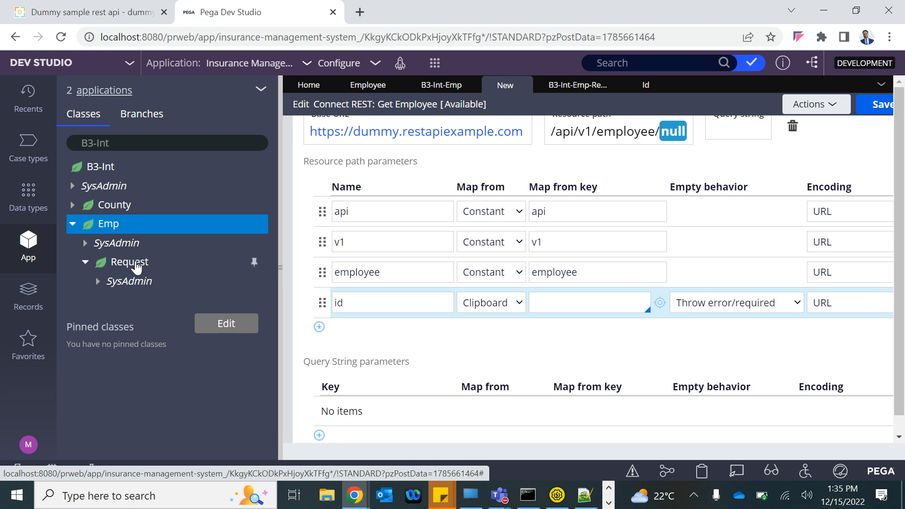
mouse_move(131, 251)
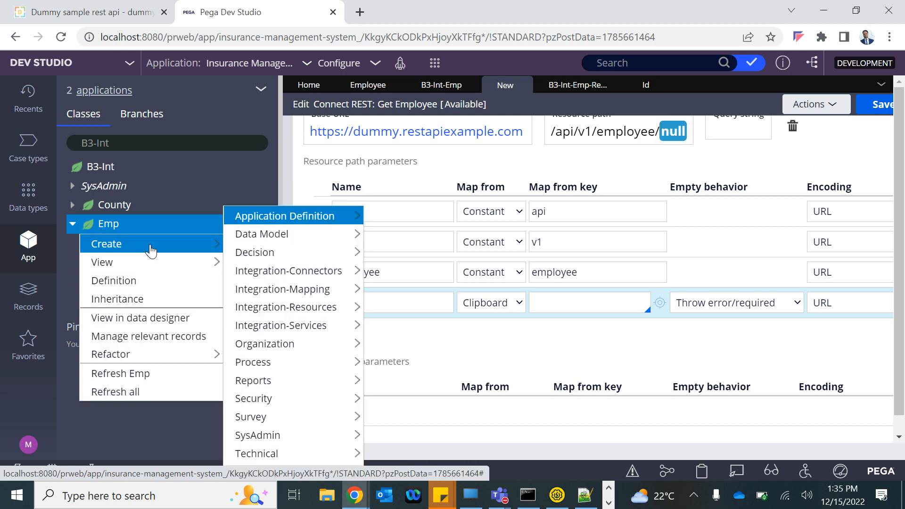
mouse_move(276, 240)
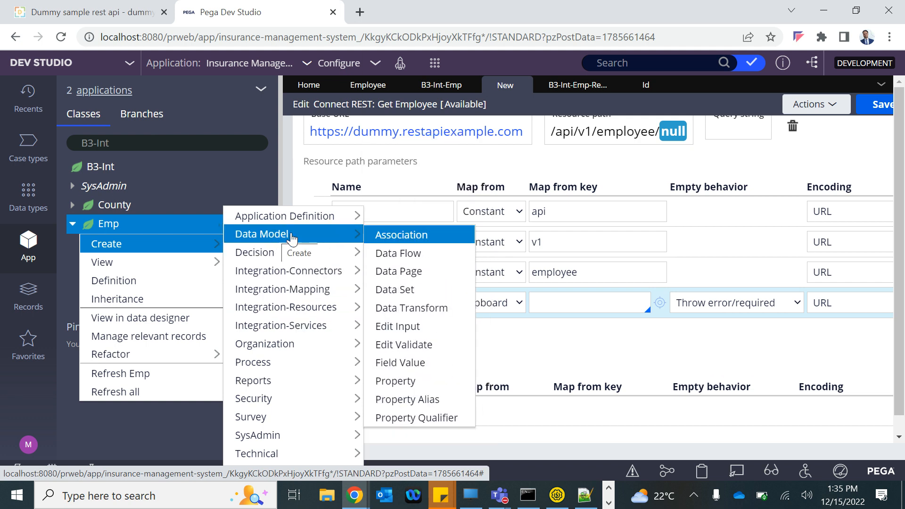
click(394, 380)
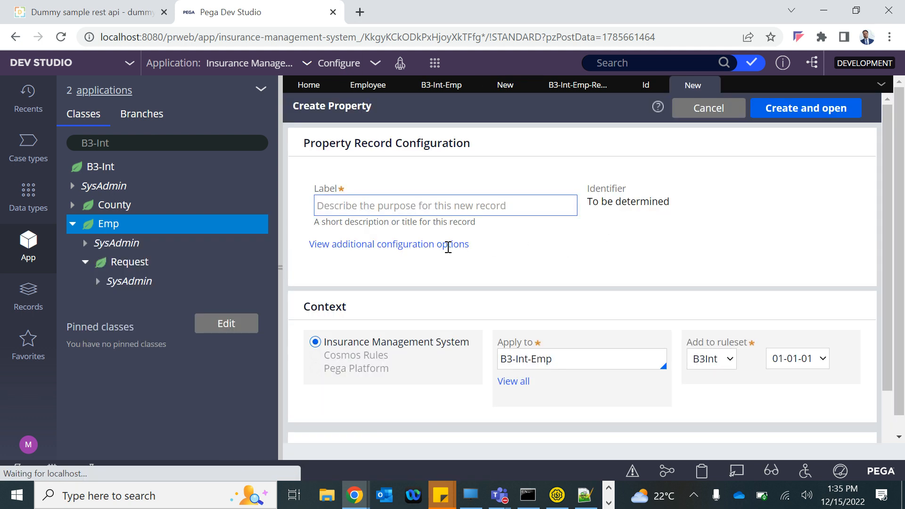
click(369, 205)
text(reqiu)
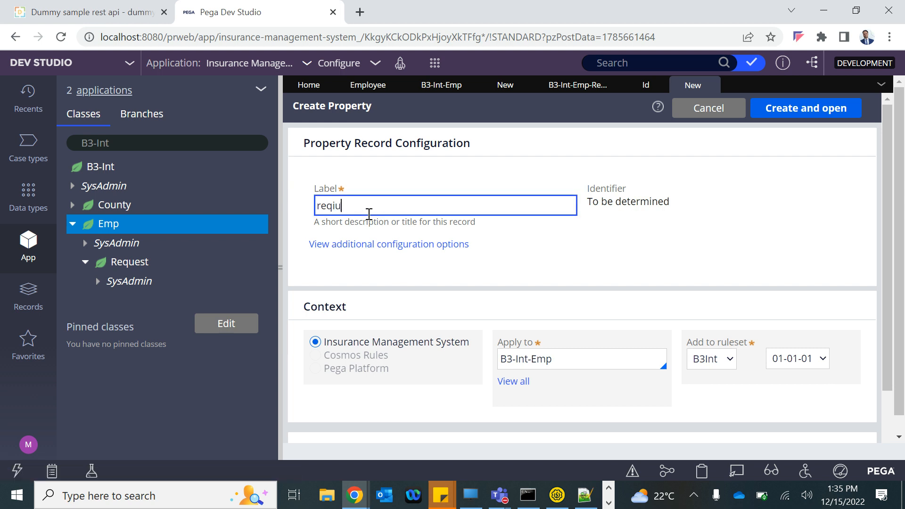
key(BackSpace)
key(BackSpace)
text(re)
click(539, 278)
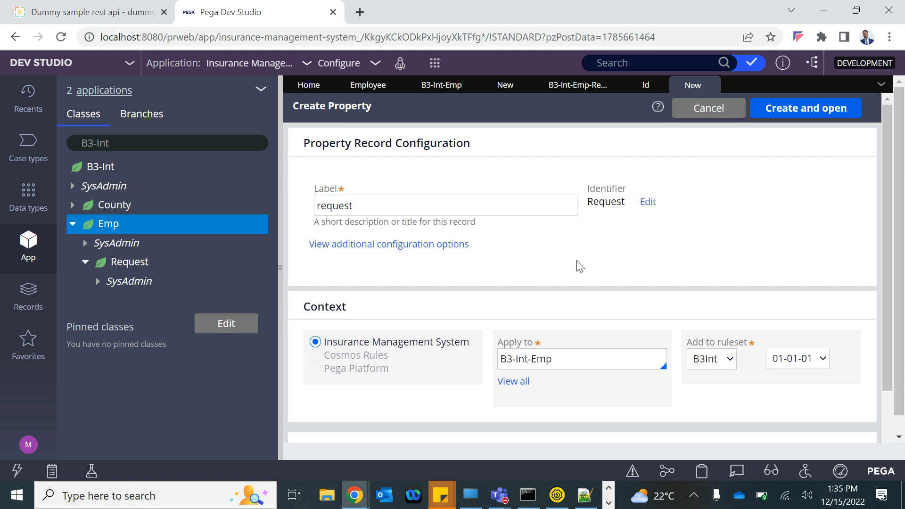
click(796, 106)
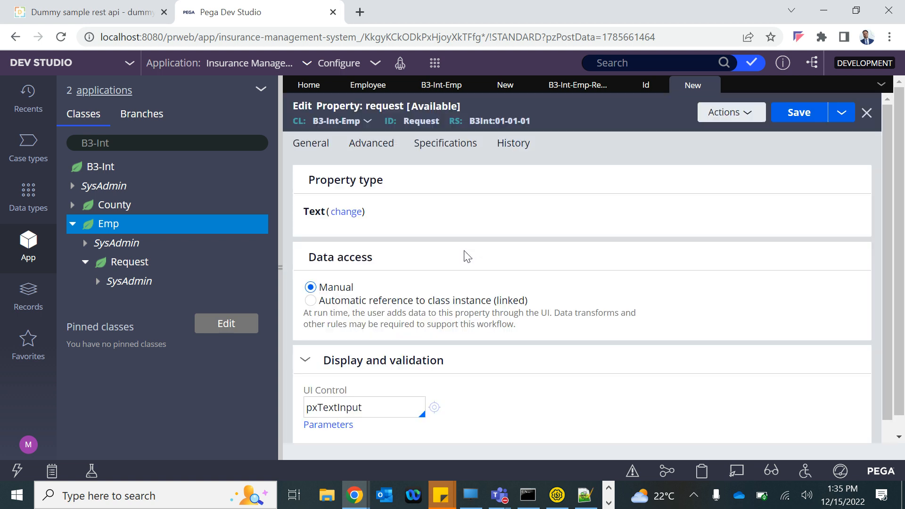
Step: Change the request property's type to Single Page with page definition B3-Int-Emp-Request, and save the property
click(347, 212)
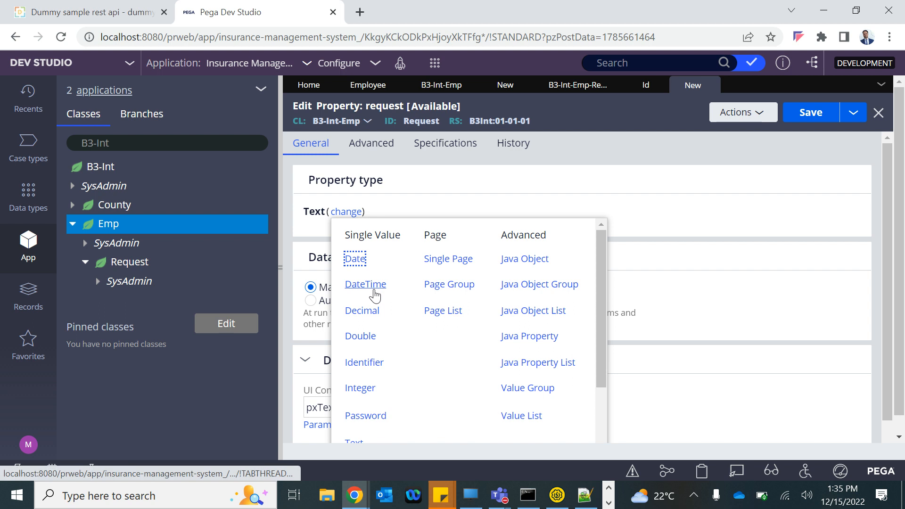
click(434, 258)
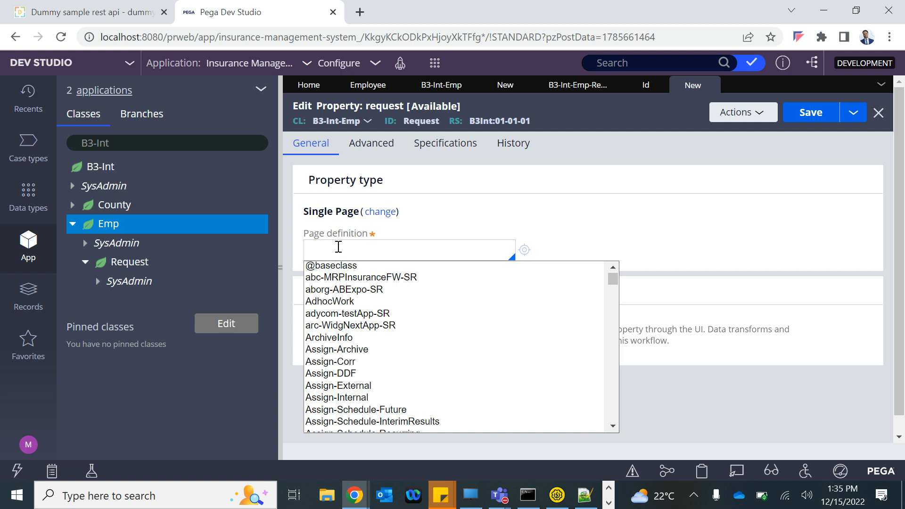
text(B3-in)
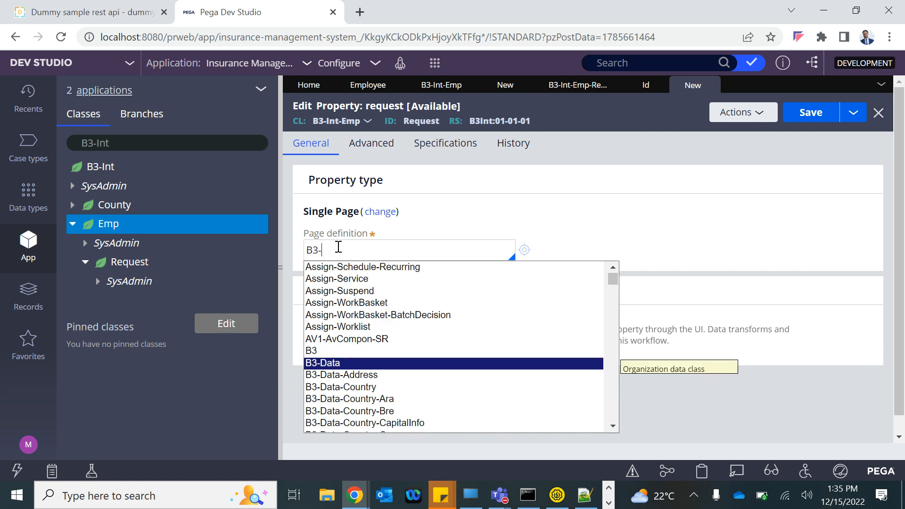
key(Down)
key(Down)
key(Down)
key(Down)
key(Down)
key(Down)
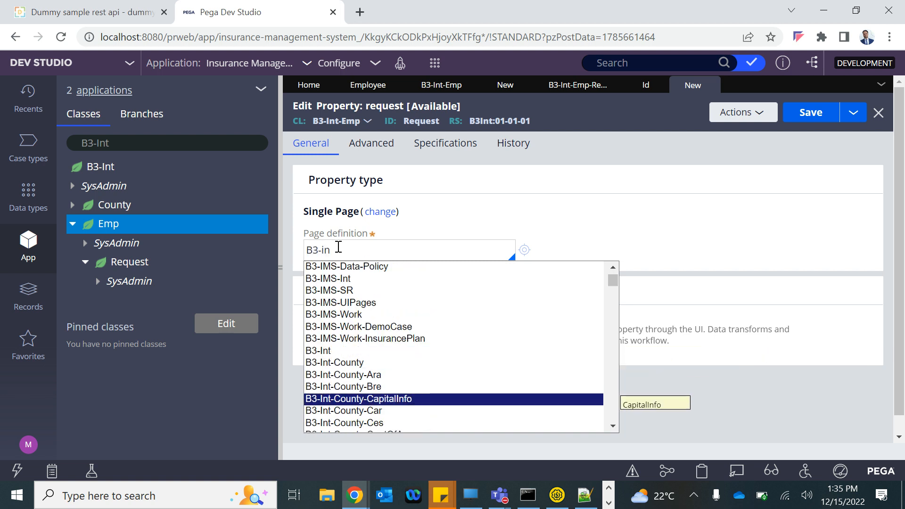
key(Down)
key(Down)
key(Down)
key(Down)
key(Down)
key(Down)
key(Down)
key(Down)
key(Down)
key(Down)
key(Down)
key(Down)
key(Down)
key(Down)
key(Down)
key(Down)
key(Down)
key(Down)
key(Down)
key(Down)
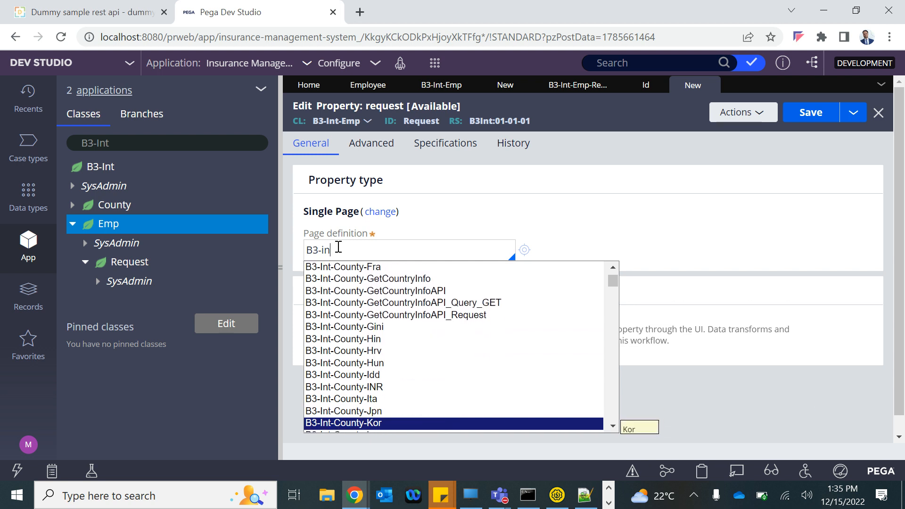
text(t-e)
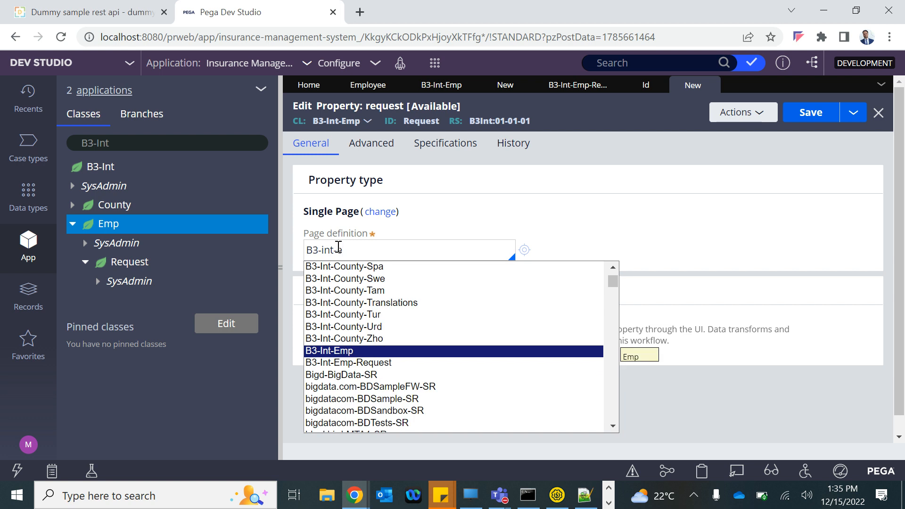
key(Down)
key(Return)
click(820, 114)
Step: Reload the B3-Int class tree and expand Emp's data model properties down to the contents of the Request property
click(135, 141)
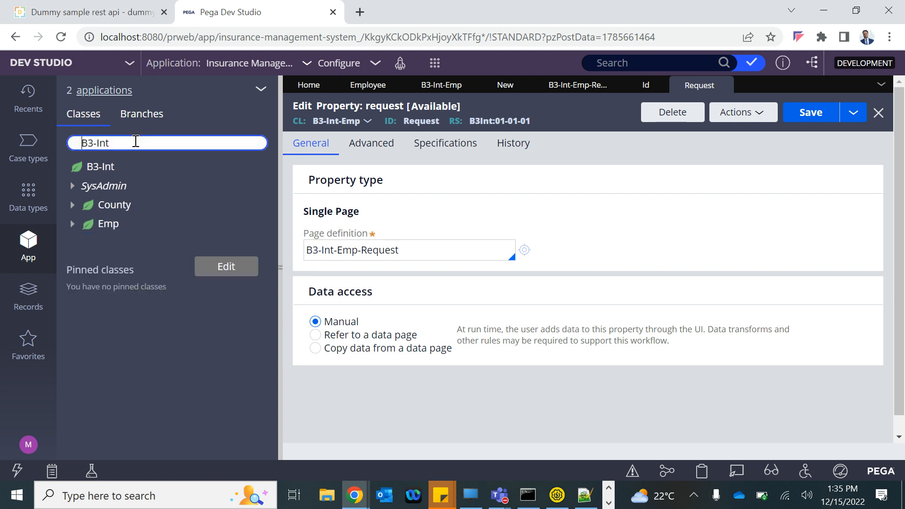
click(73, 225)
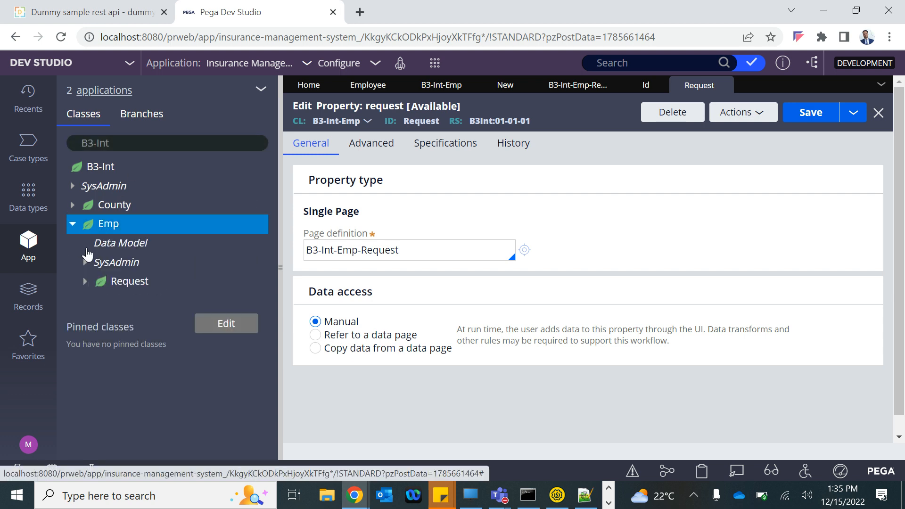
click(88, 249)
click(100, 267)
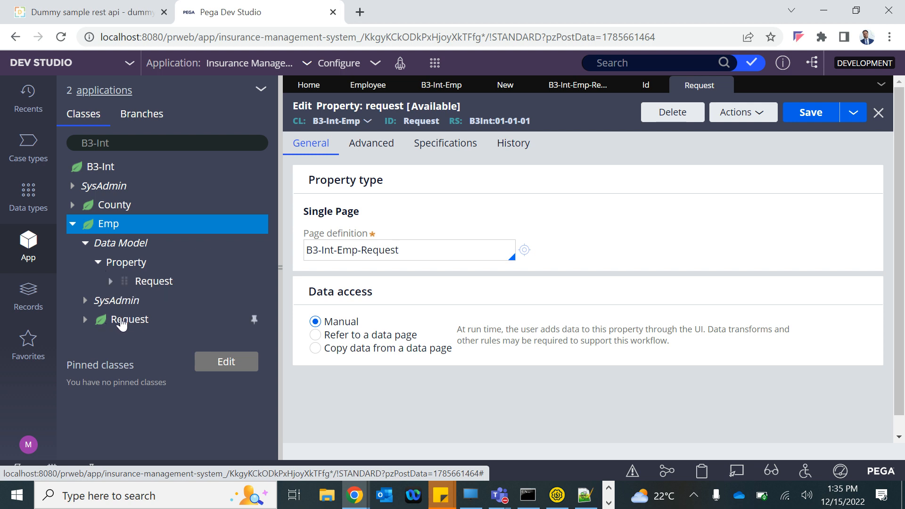
click(111, 281)
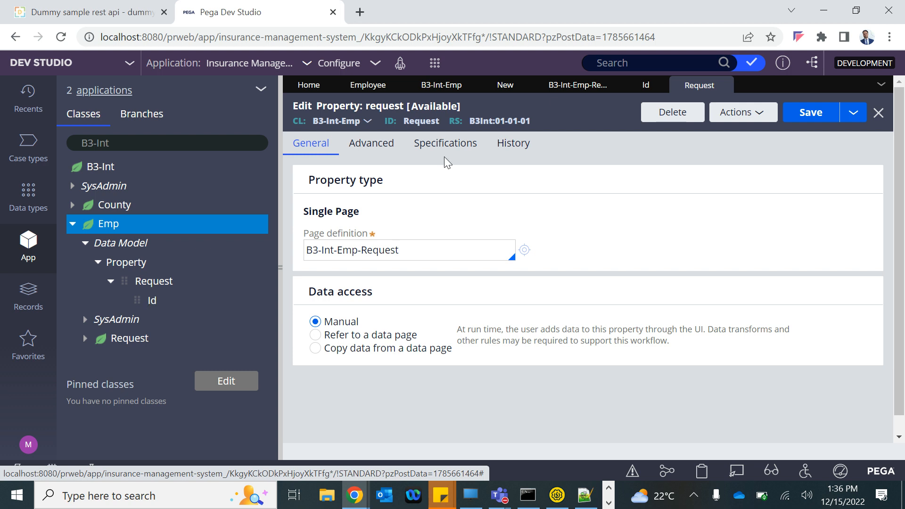
Step: Map the id resource path parameter of the Get Employee connector to .Request.Id and save the connector
click(495, 84)
text(.)
key(Down)
key(Return)
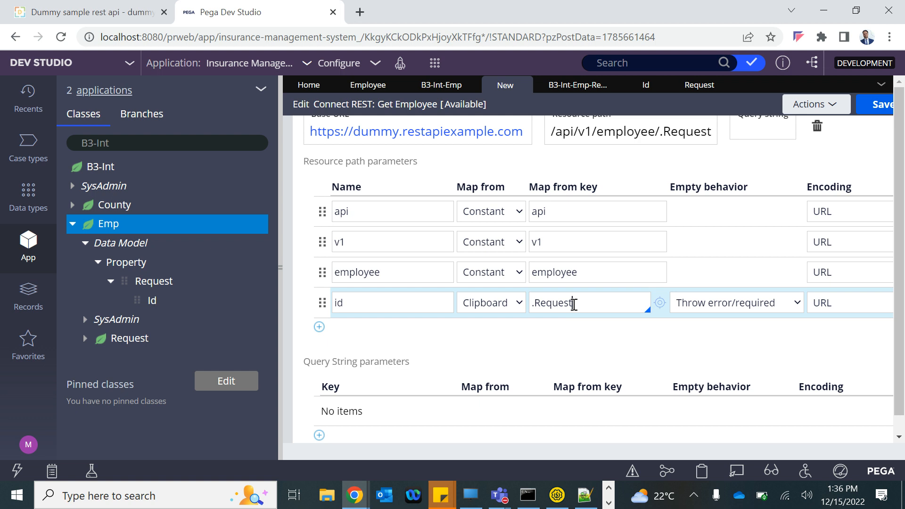
text(.)
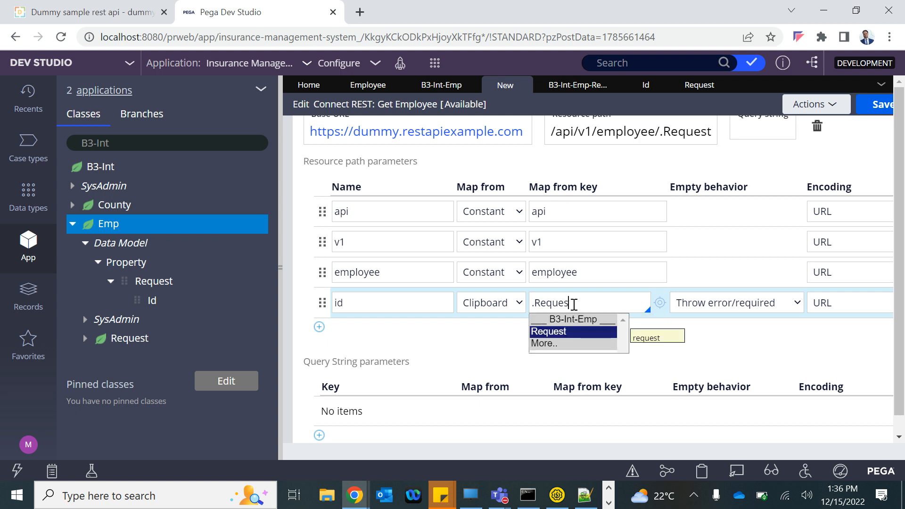
text(.)
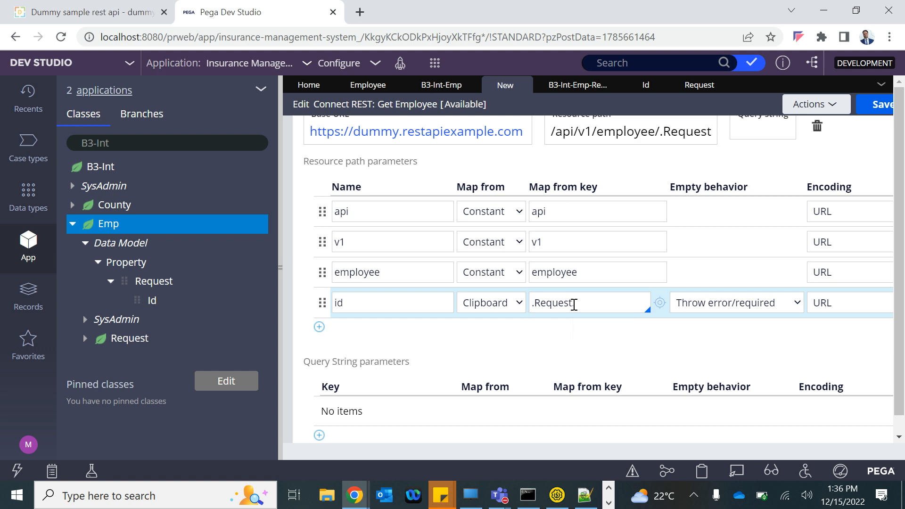
key(Down)
key(Return)
click(876, 111)
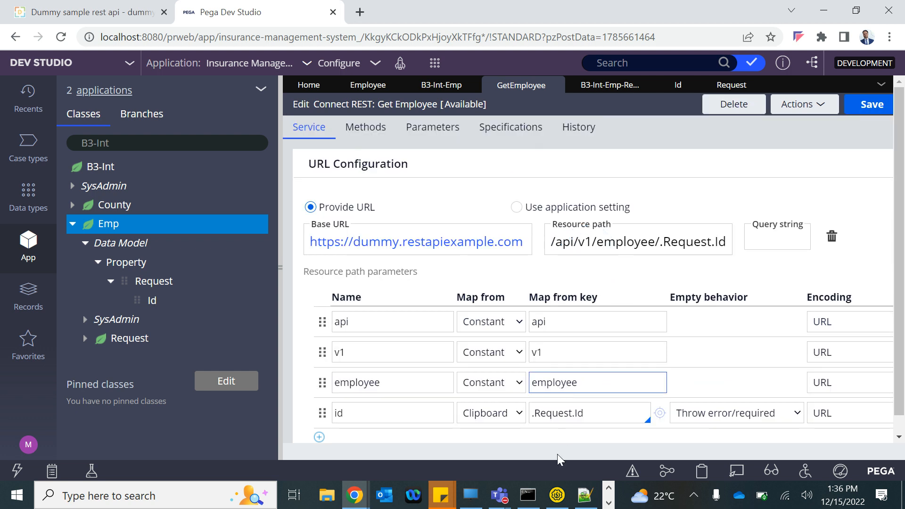
Step: Switch to SoapUI to check the employee request's resource path, and return to Pega Dev Studio
click(557, 496)
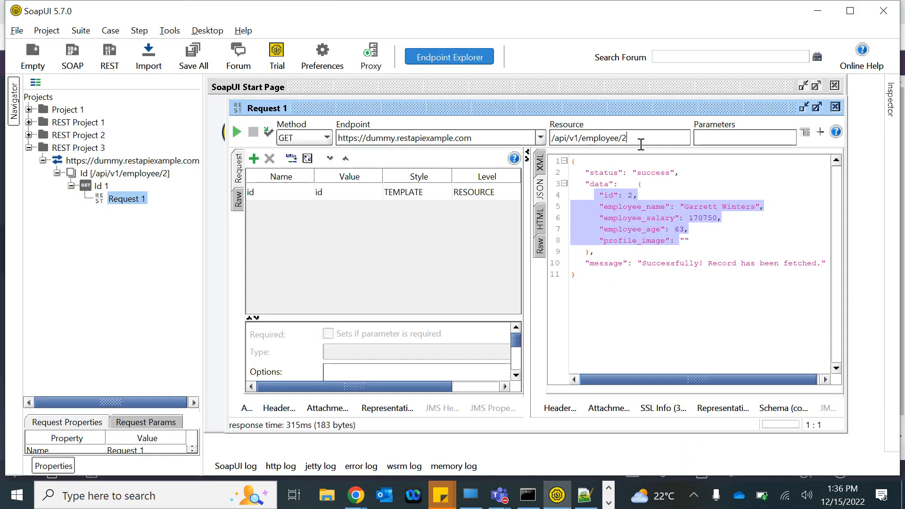
mouse_move(360, 499)
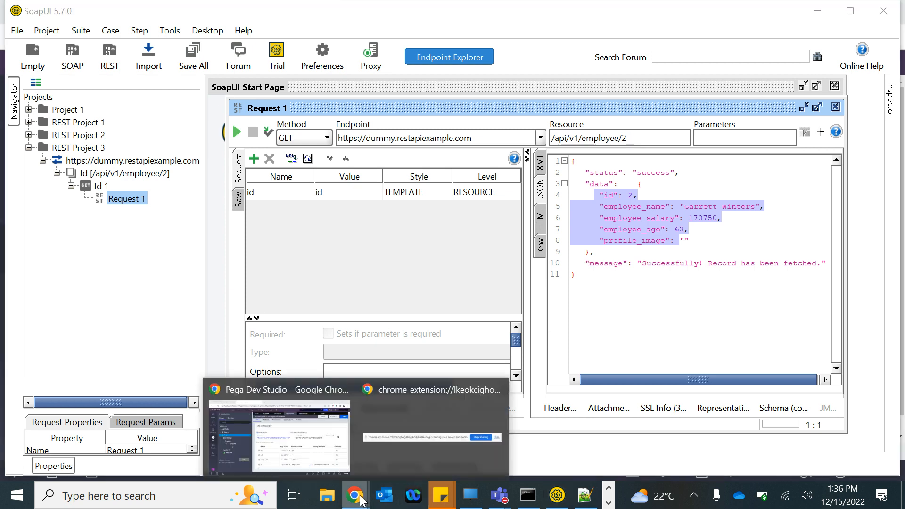
click(295, 438)
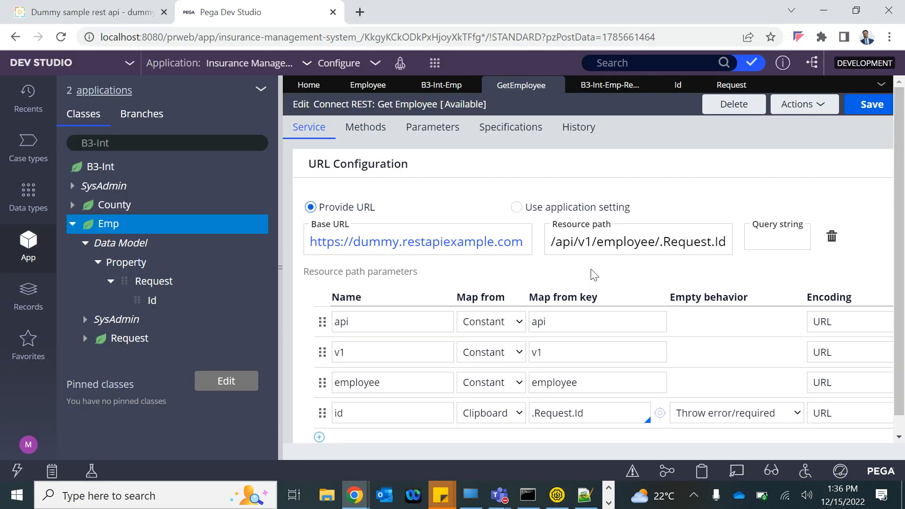
Step: Save the Get Employee connector again with the .Request.Id mapping and open its method settings
click(597, 414)
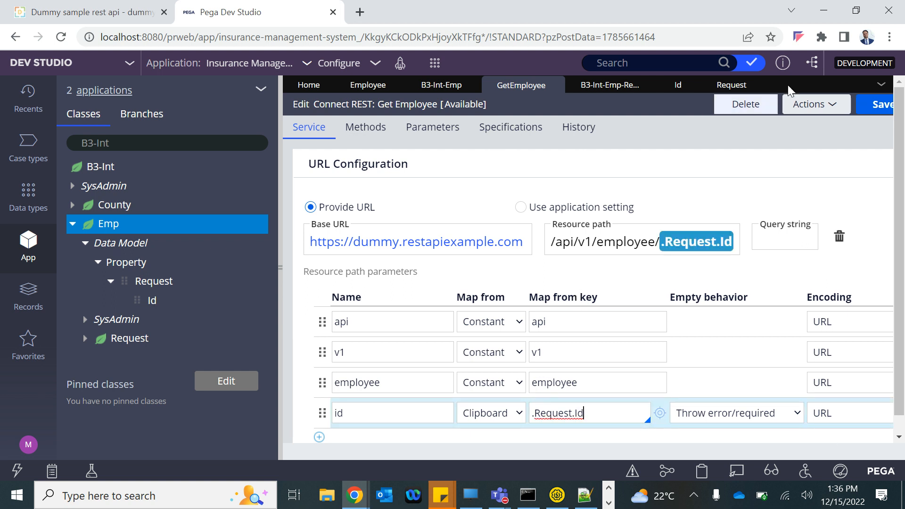
click(872, 108)
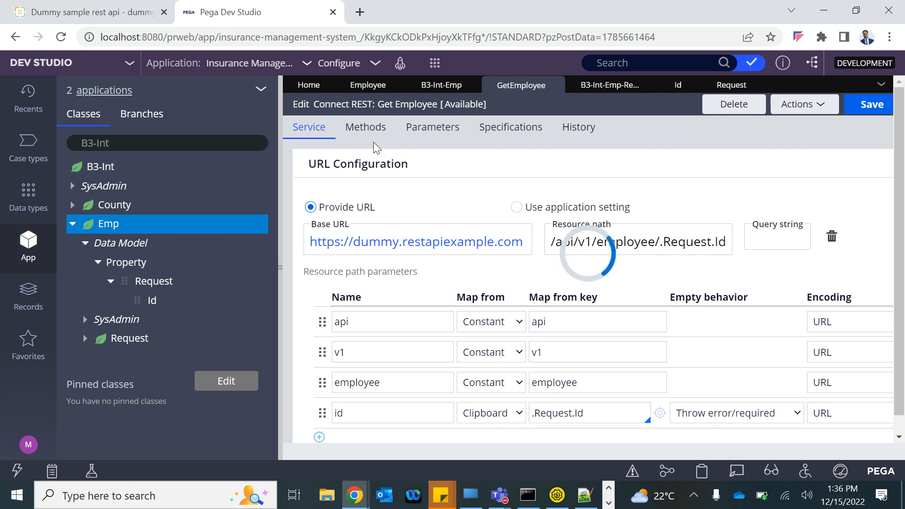
click(363, 134)
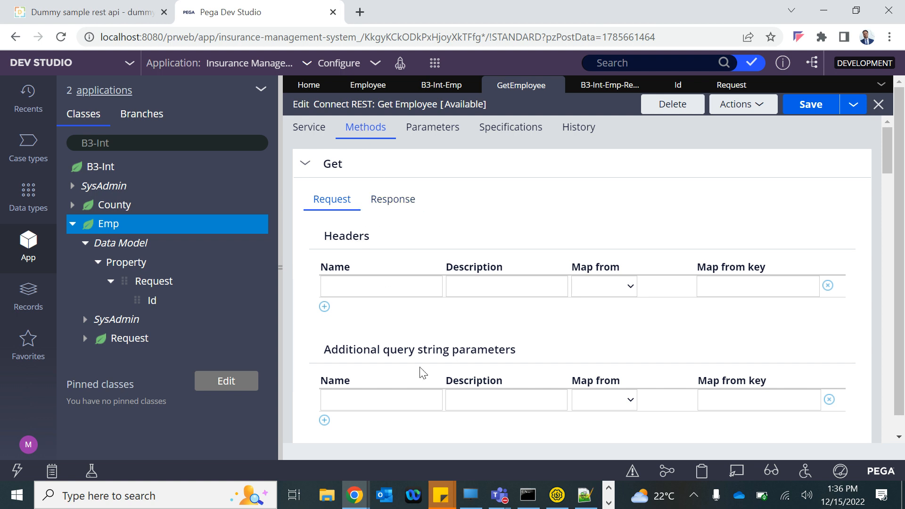
Step: Compare the Get method's request settings with the employee request in SoapUI, and open the connector's response settings
scroll(416, 345, down, 2)
scroll(410, 264, up, 2)
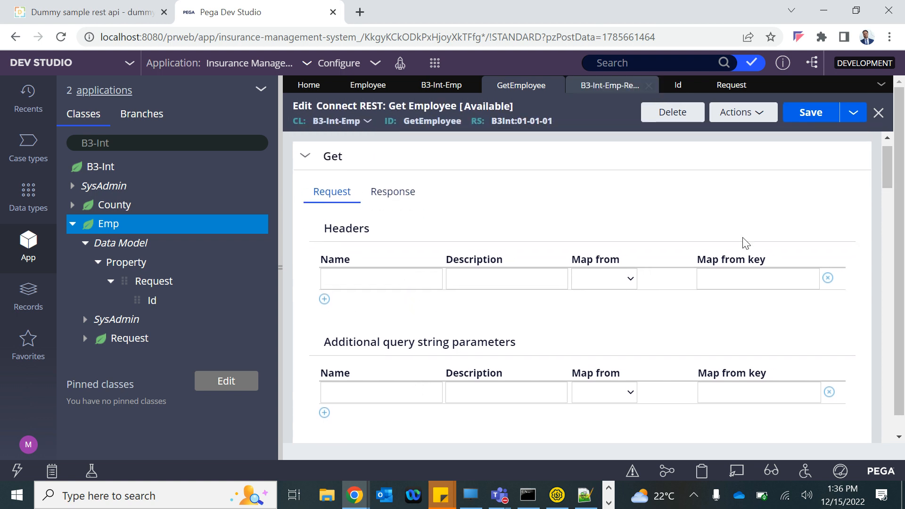
click(557, 495)
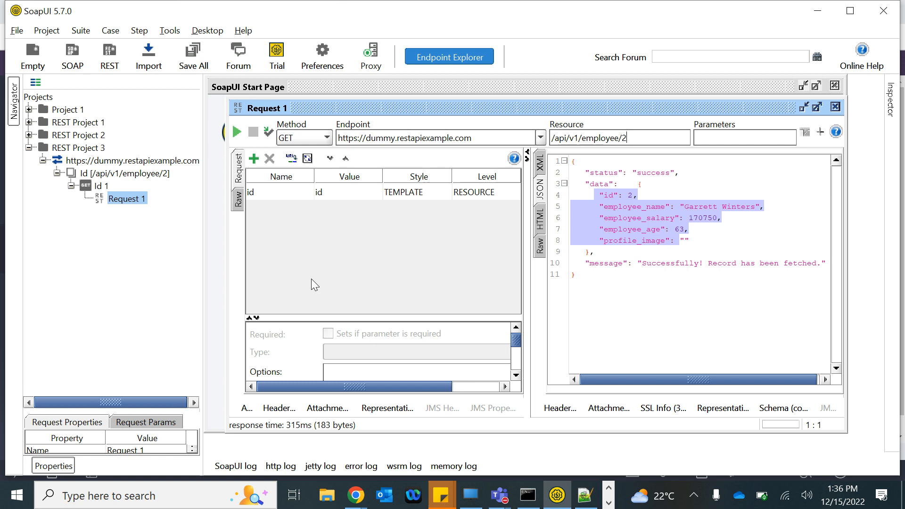
click(356, 495)
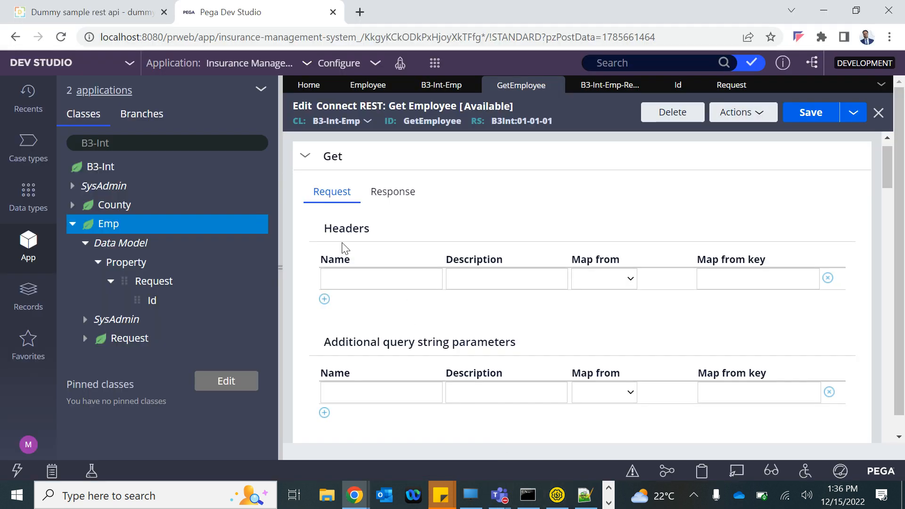
click(384, 196)
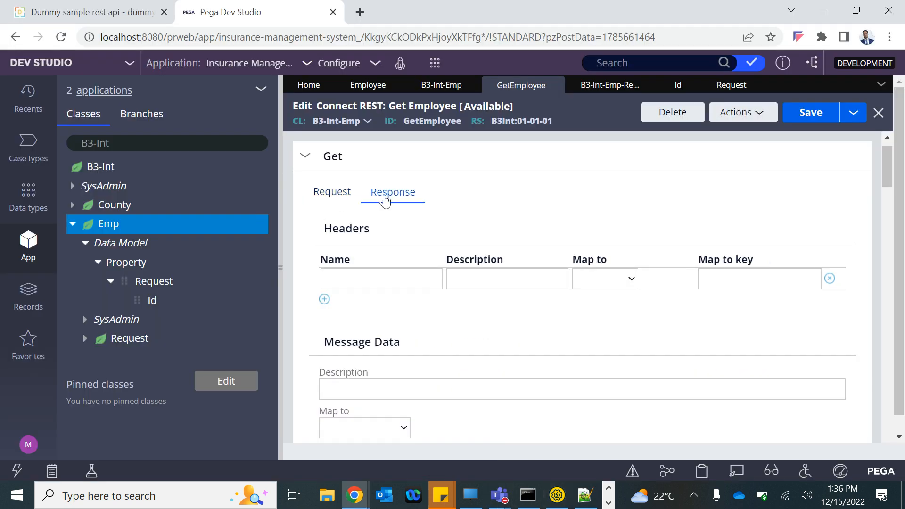
Step: Switch to SoapUI to examine the complete JSON response of the employee request, and return to Pega Dev Studio
click(556, 494)
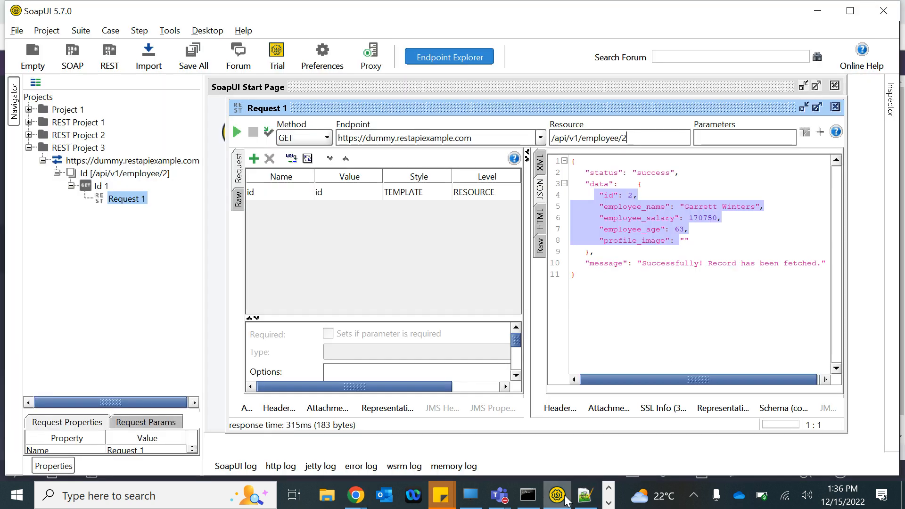
click(641, 212)
drag(572, 161, 586, 288)
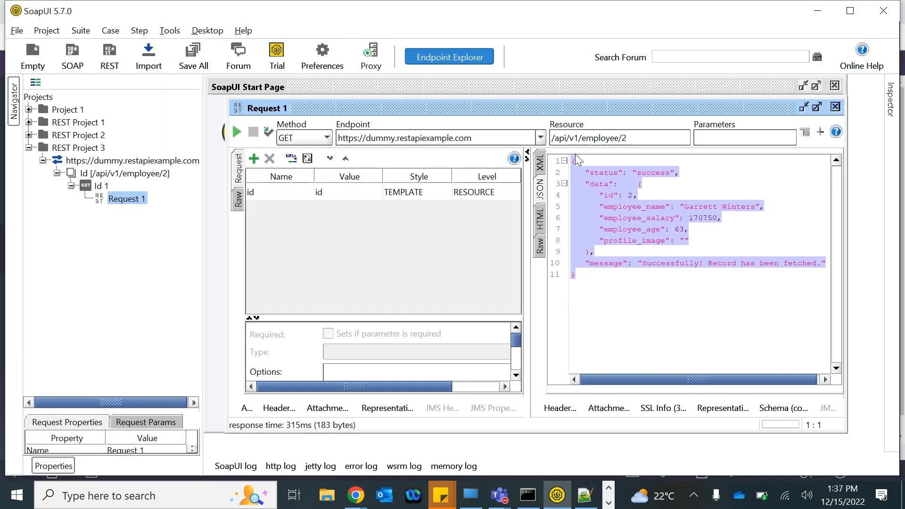
click(354, 495)
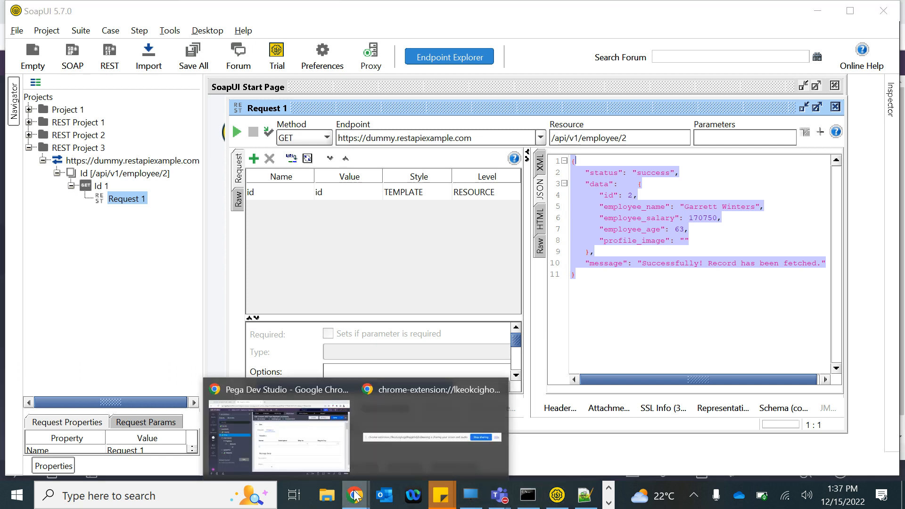
click(283, 436)
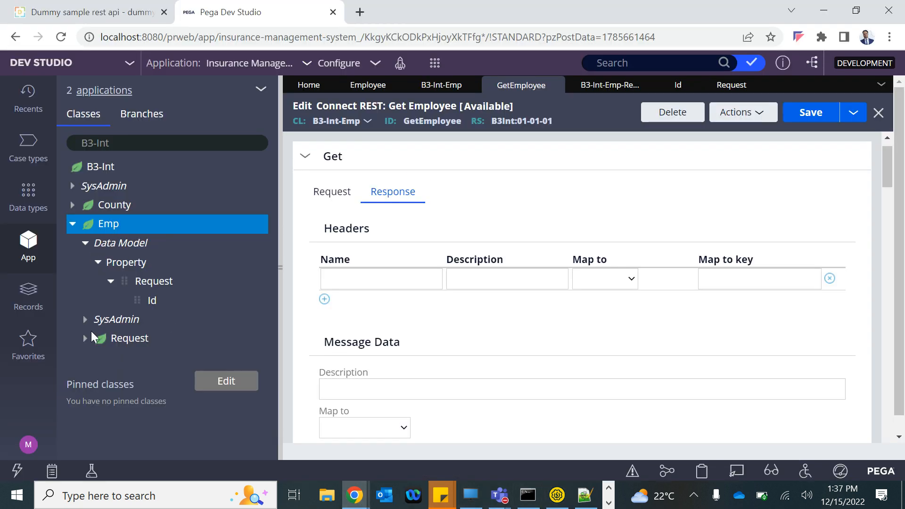
Step: Start a new class record under the Emp class with the label Response
click(85, 244)
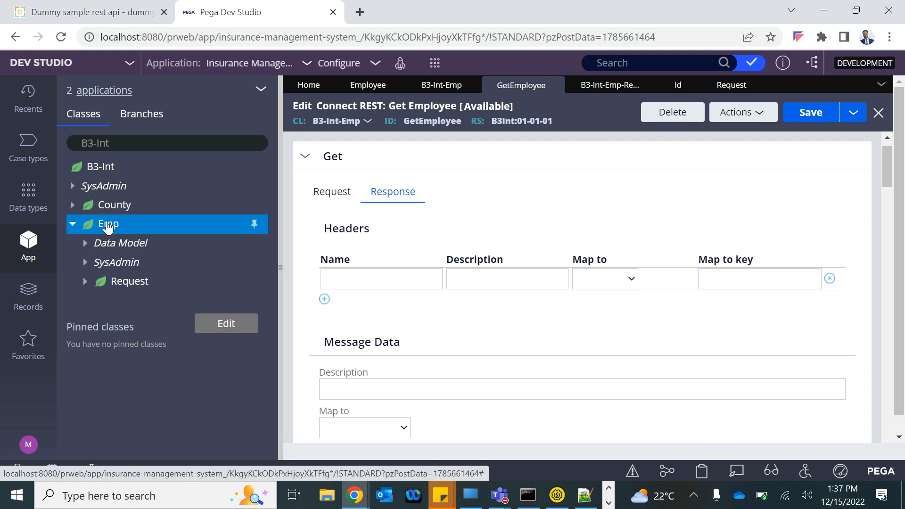
right_click(108, 227)
mouse_move(108, 243)
mouse_move(278, 400)
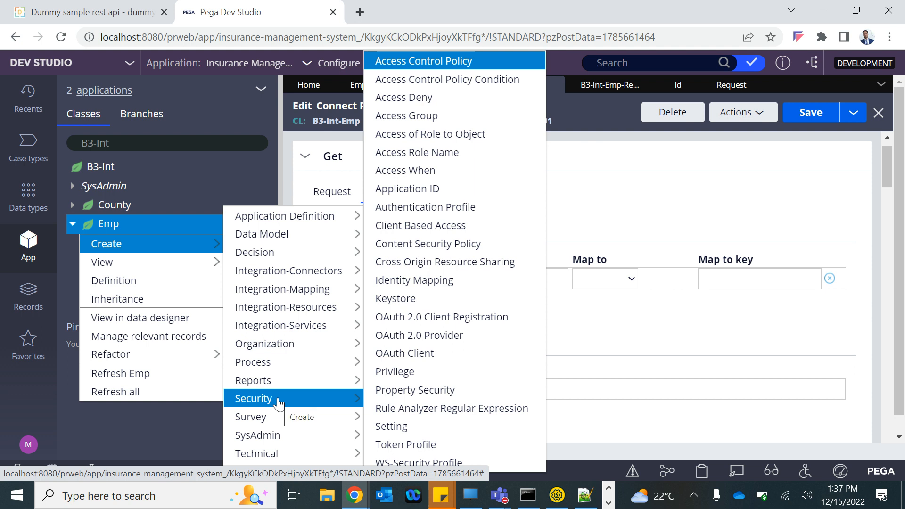
mouse_move(271, 237)
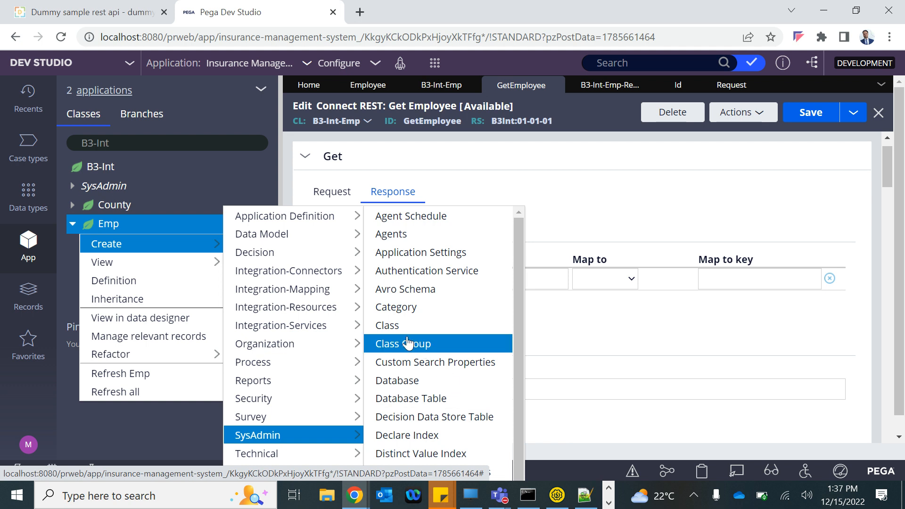
click(396, 330)
drag(375, 208, 211, 216)
text(Response)
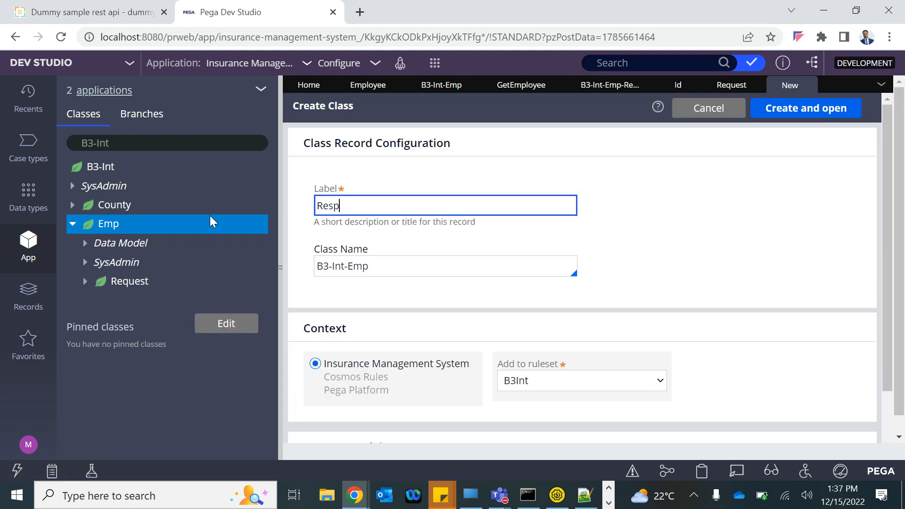
Step: Set the new class's name to B3-Int-Emp-Response and create the record
double_click(334, 204)
key(ctrl+c)
click(376, 274)
text(-)
key(ctrl+v)
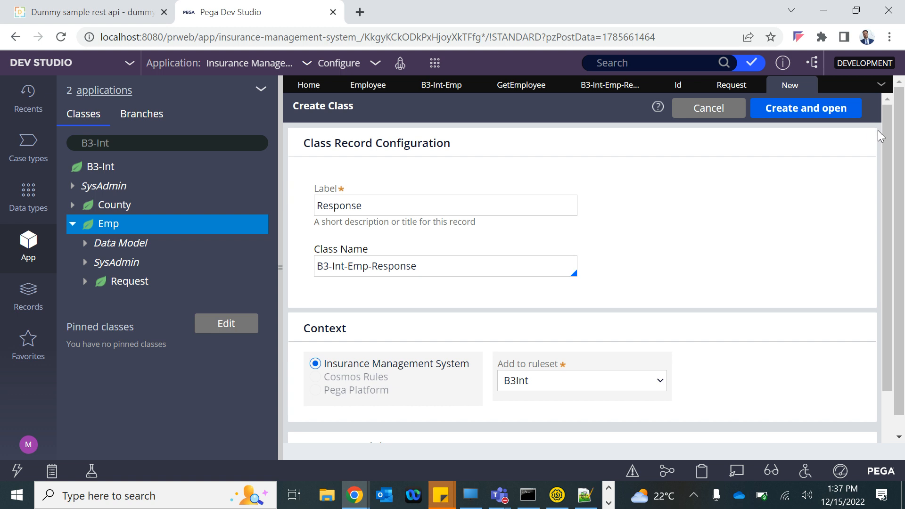
click(808, 106)
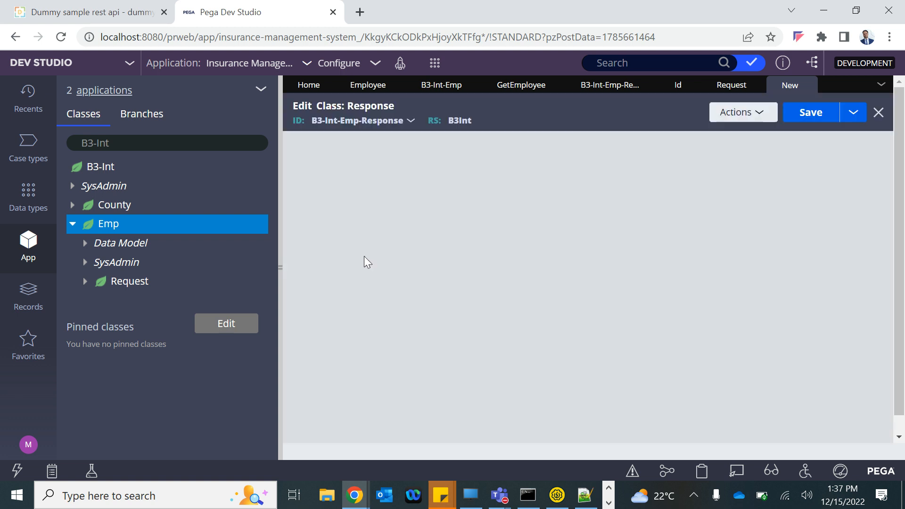
Step: Set the class type of the Response class to Abstract
key(Down)
key(Down)
key(Return)
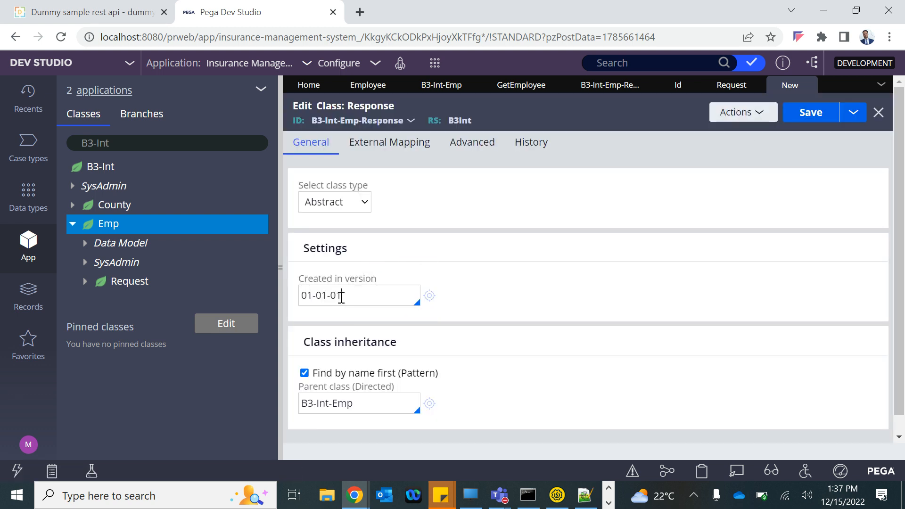
Step: Enter resp as both the description and the usage of the Response class, and save it
click(523, 146)
click(395, 242)
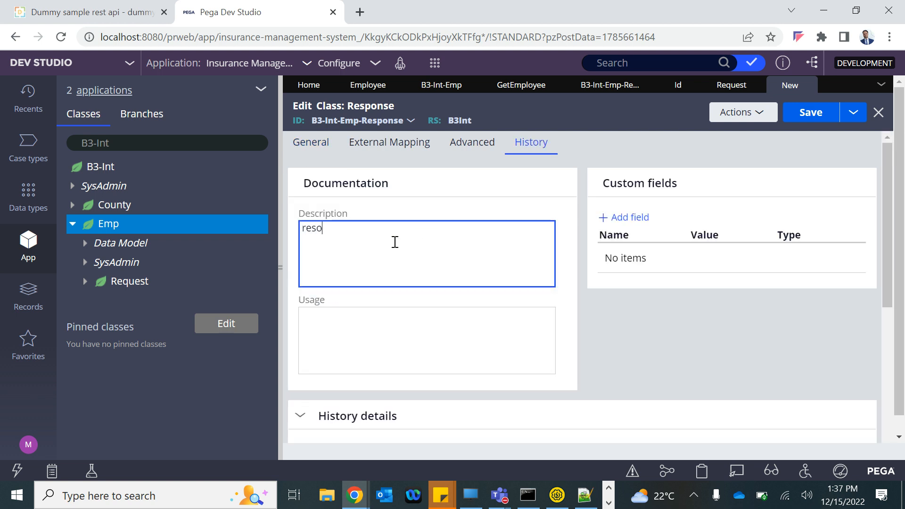
text(resp)
key(ctrl+a)
key(ctrl+c)
click(372, 312)
key(ctrl+v)
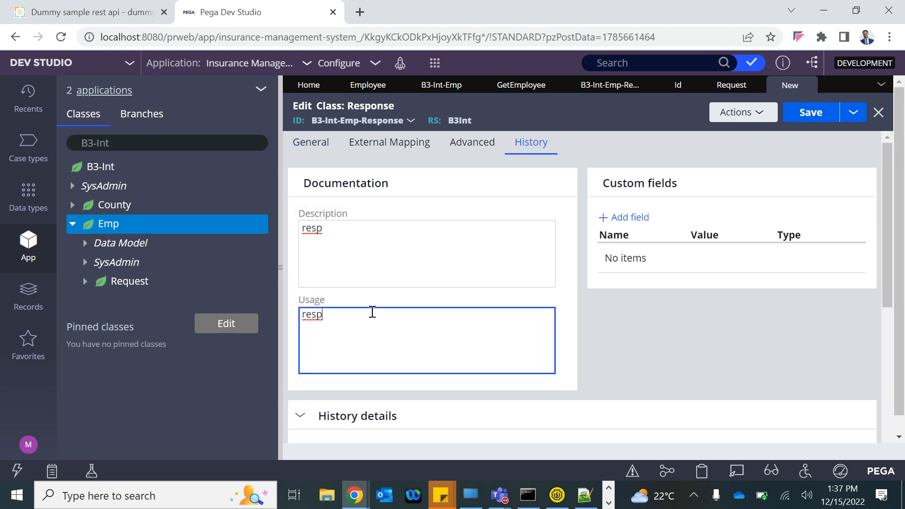
click(811, 115)
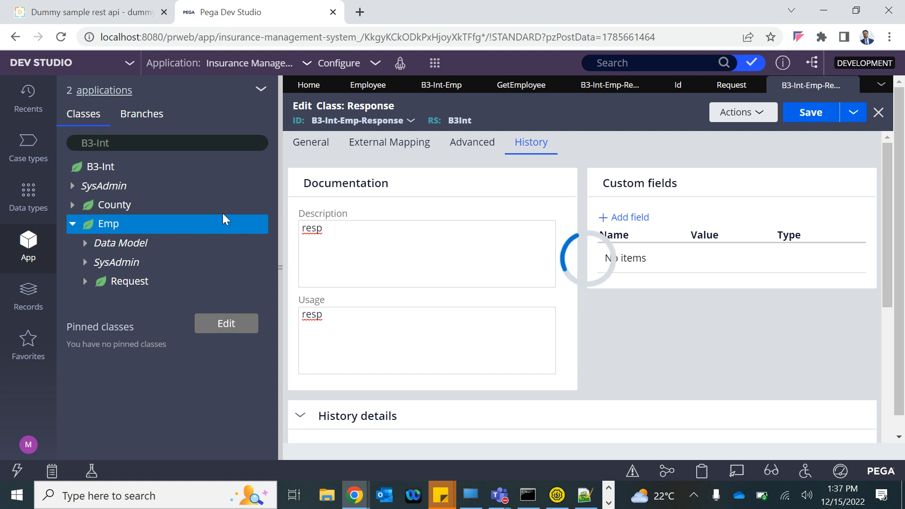
Step: Switch to SoapUI to examine the response's status, message and nested data fields, and return to Pega Dev Studio
click(557, 495)
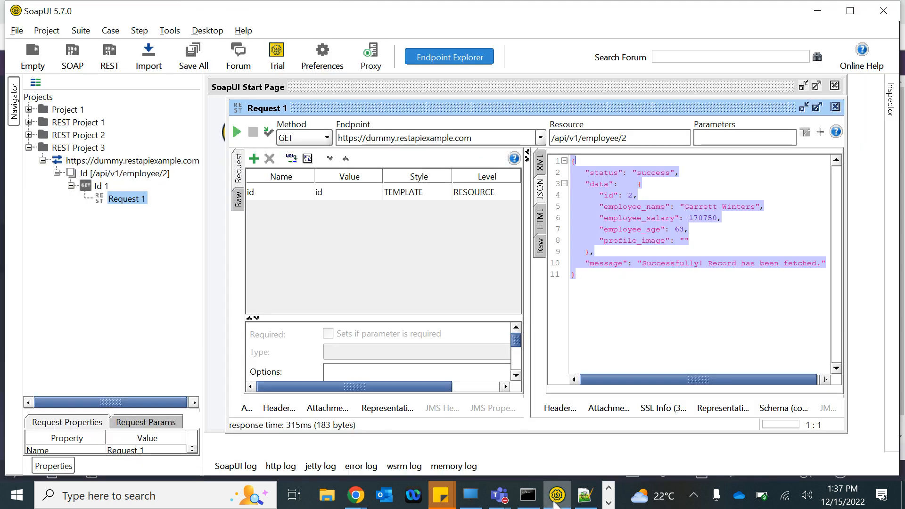
click(586, 173)
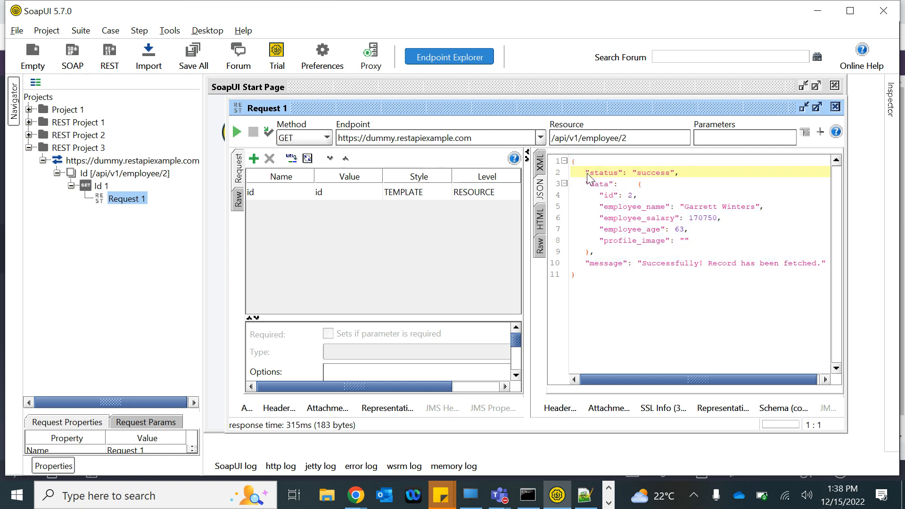
click(587, 265)
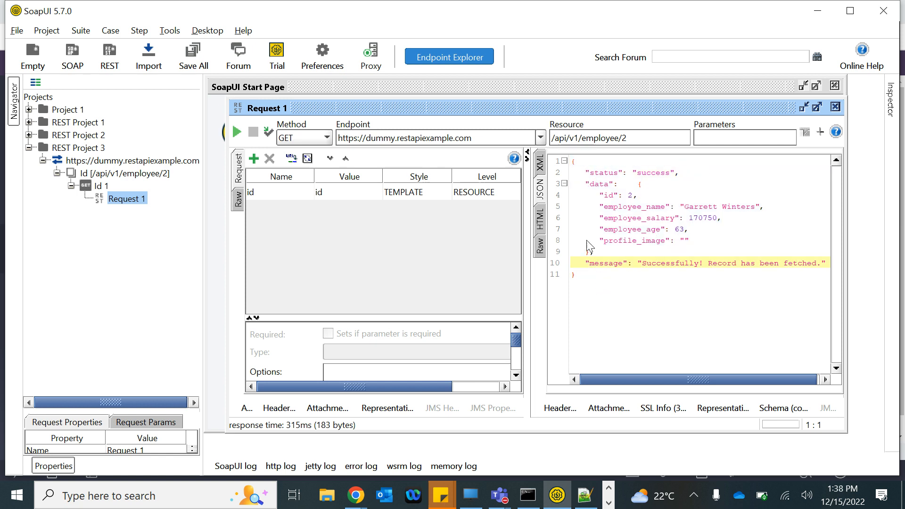
click(587, 185)
drag(601, 197, 688, 250)
key(alt+Tab)
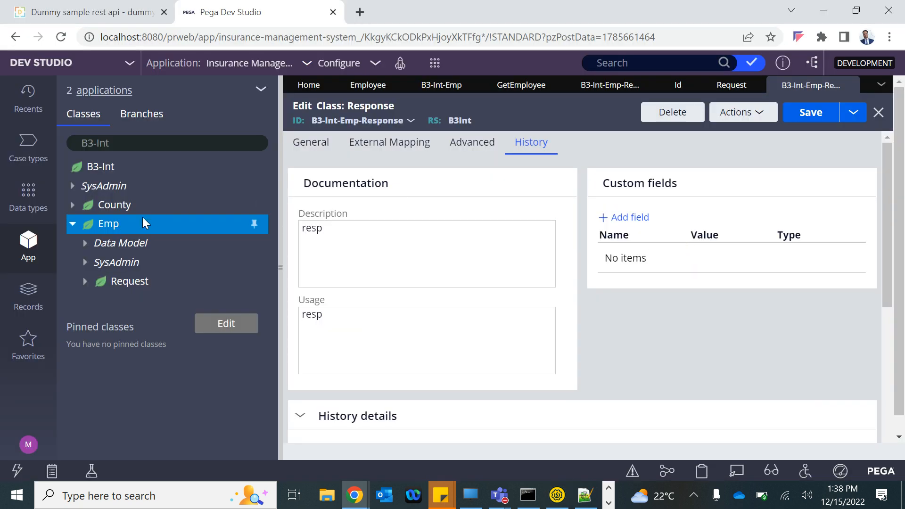
Step: Reload the B3-Int class tree and expand Emp to show its child classes
click(149, 140)
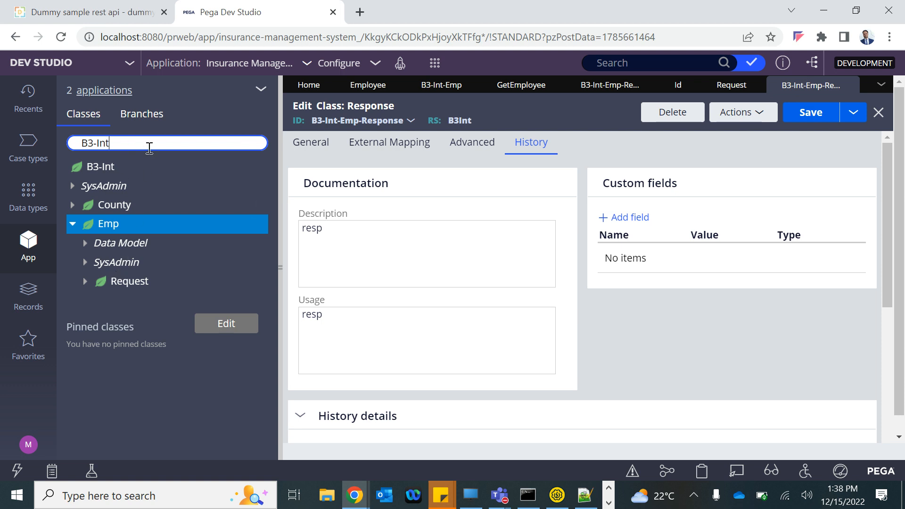
key(Return)
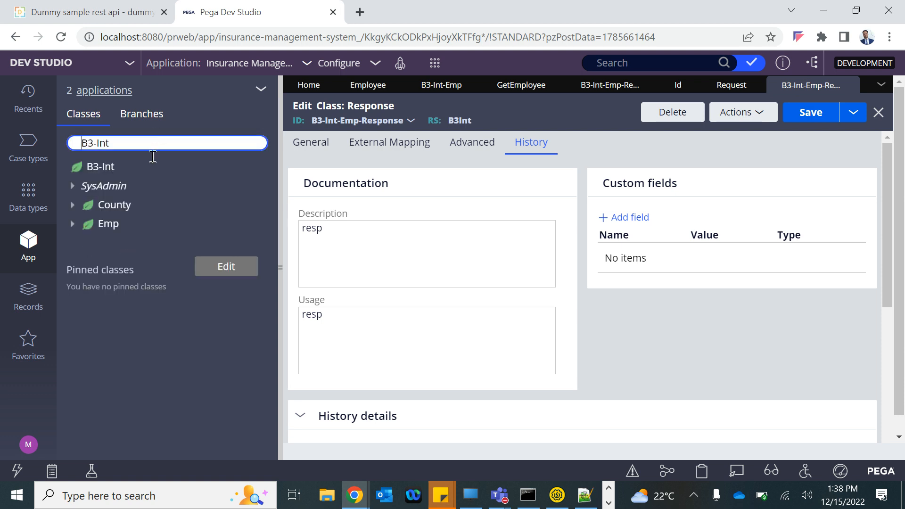
click(76, 225)
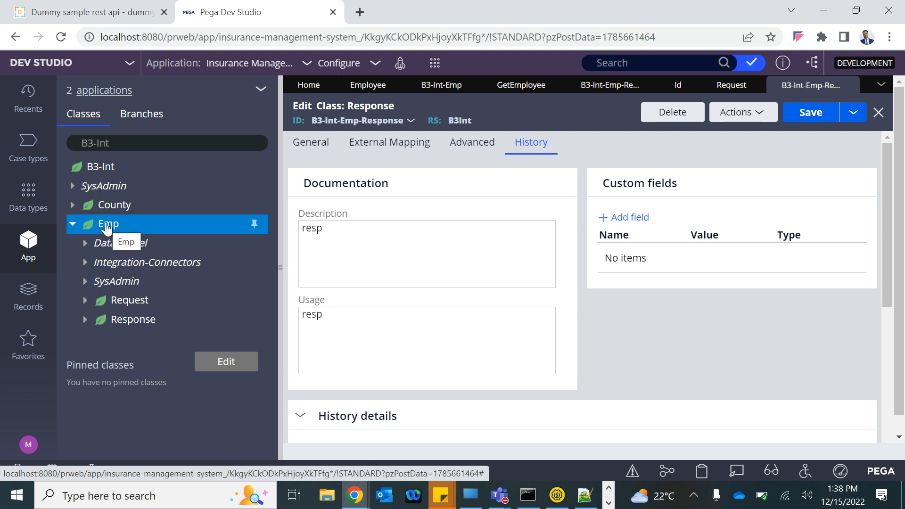
key(alt+Tab)
key(alt+Tab)
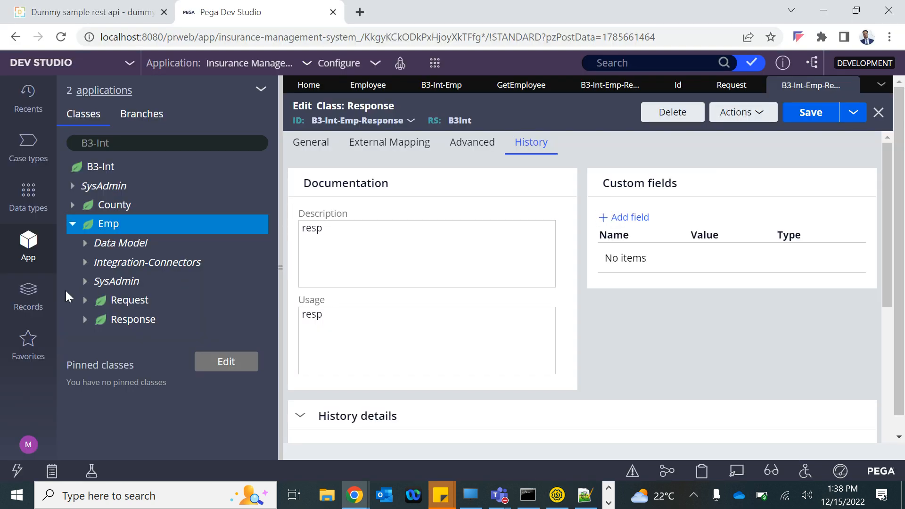
Step: Start another new class record under the Emp class and clear its default label
right_click(110, 226)
mouse_move(108, 244)
mouse_move(293, 418)
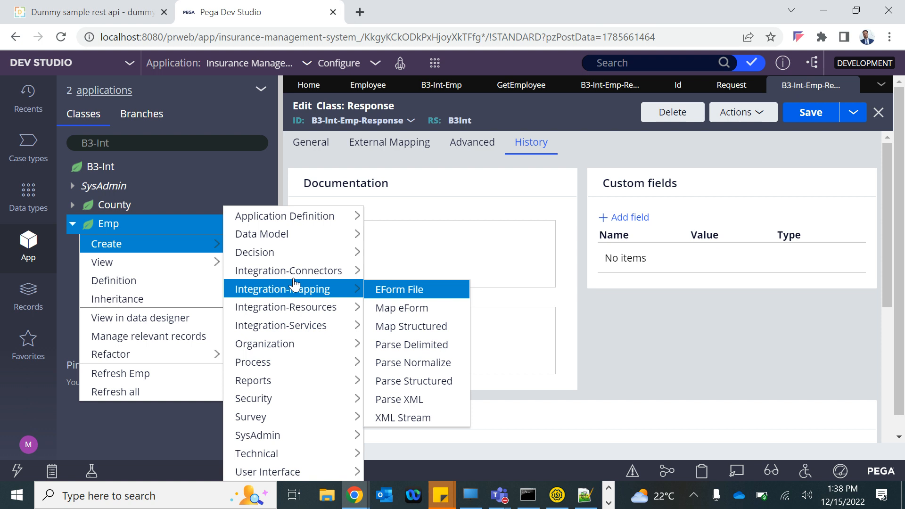
mouse_move(299, 239)
mouse_move(289, 439)
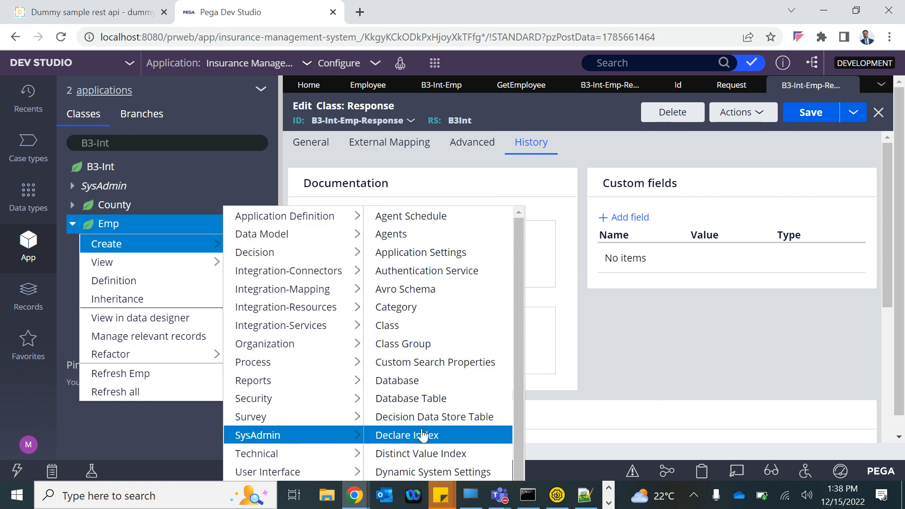
click(400, 326)
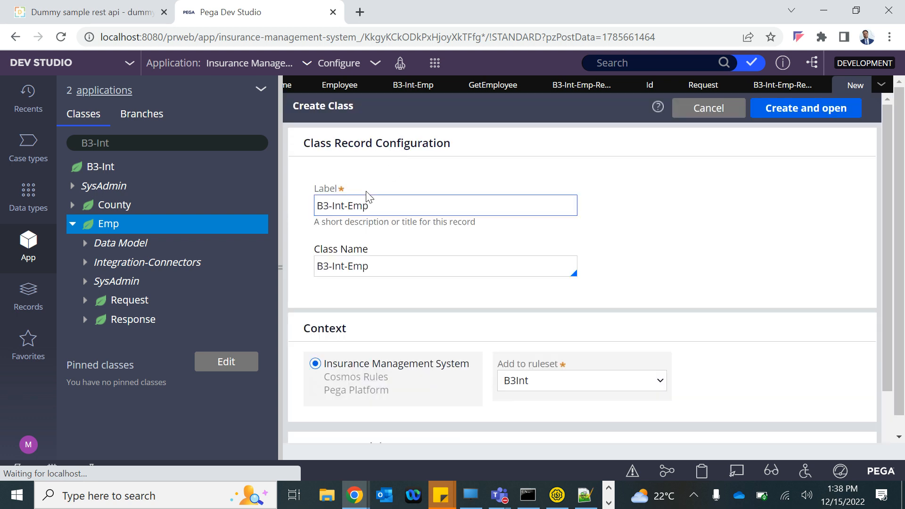
drag(363, 205, 250, 220)
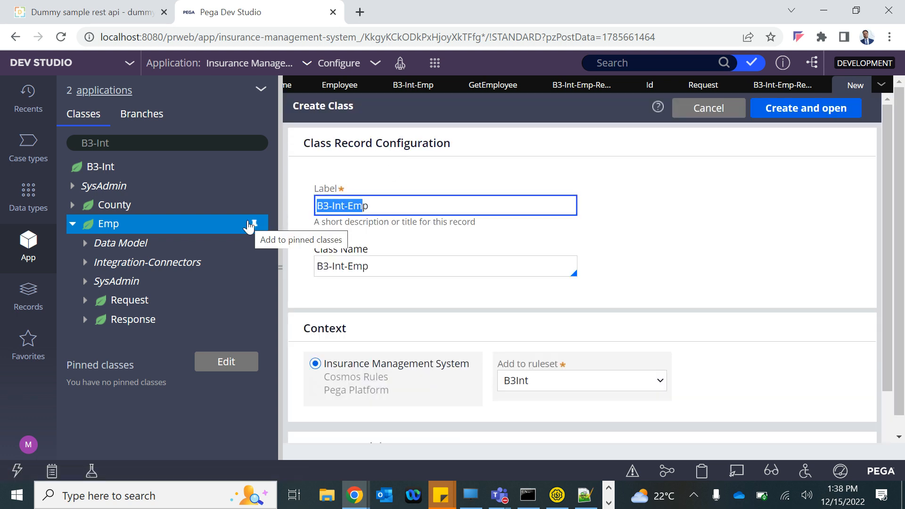
key(Delete)
key(Delete)
text(E)
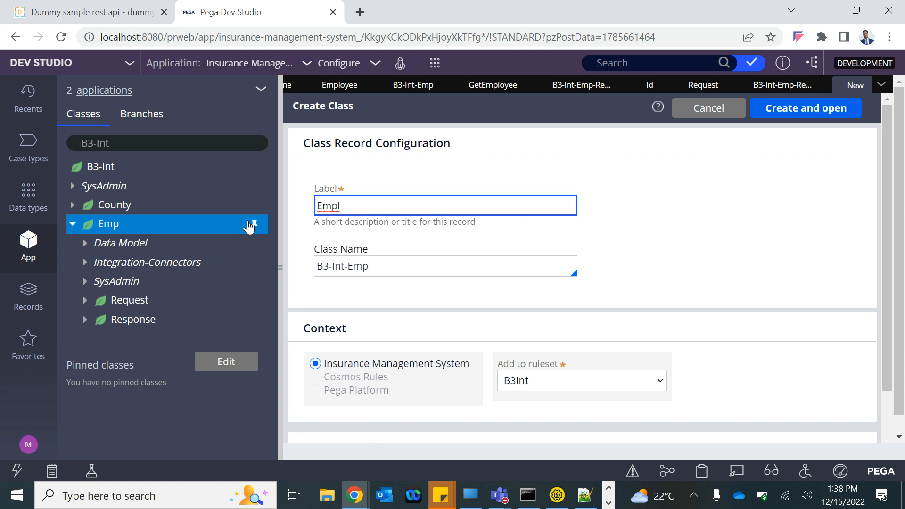
text(mpl)
key(ctrl+a)
text(data)
key(BackSpace)
key(BackSpace)
key(BackSpace)
key(BackSpace)
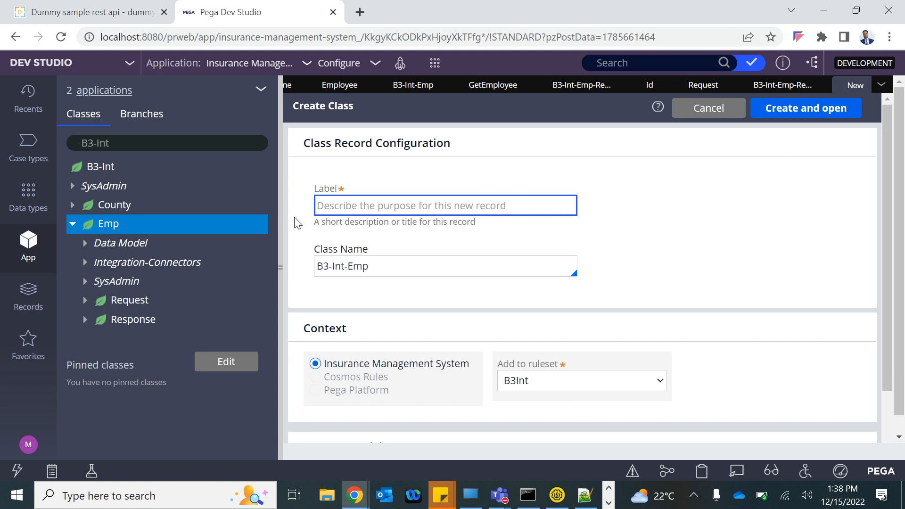
Step: Label the new class Employee, set its class name to B3-Int-Emp-Employee, and create the record
text(emplo)
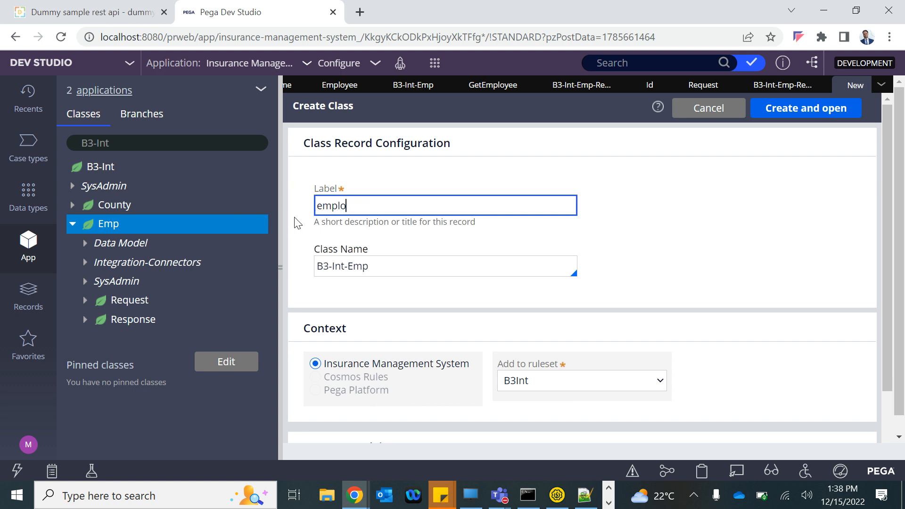
text(m)
key(BackSpace)
key(BackSpace)
text(Em)
click(525, 224)
click(378, 205)
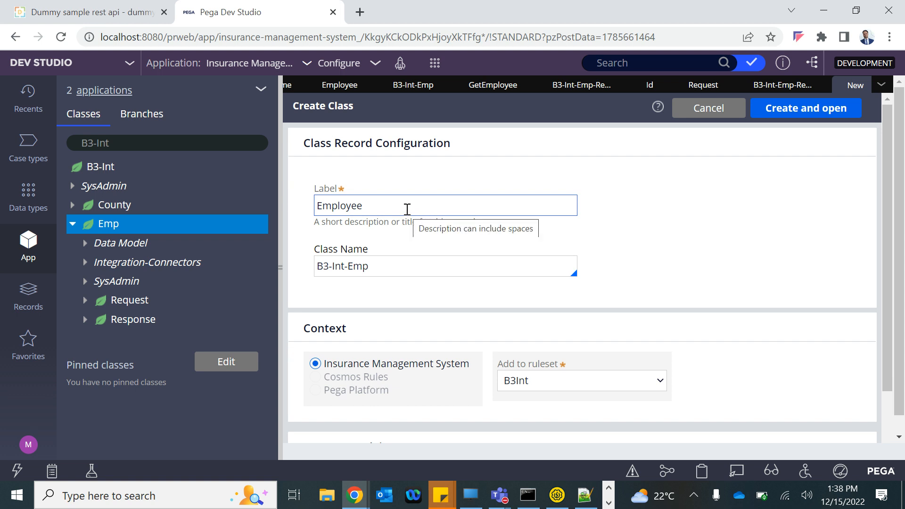
double_click(370, 206)
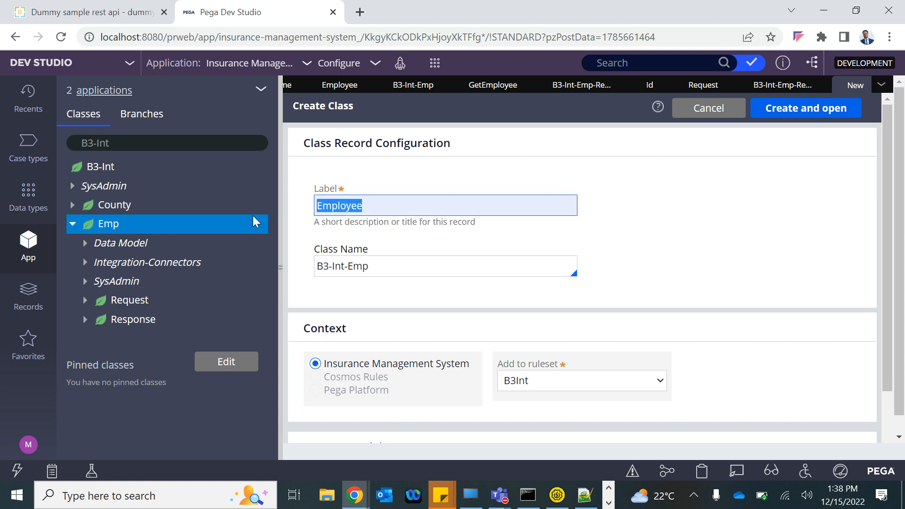
click(378, 268)
text(-)
key(ctrl+v)
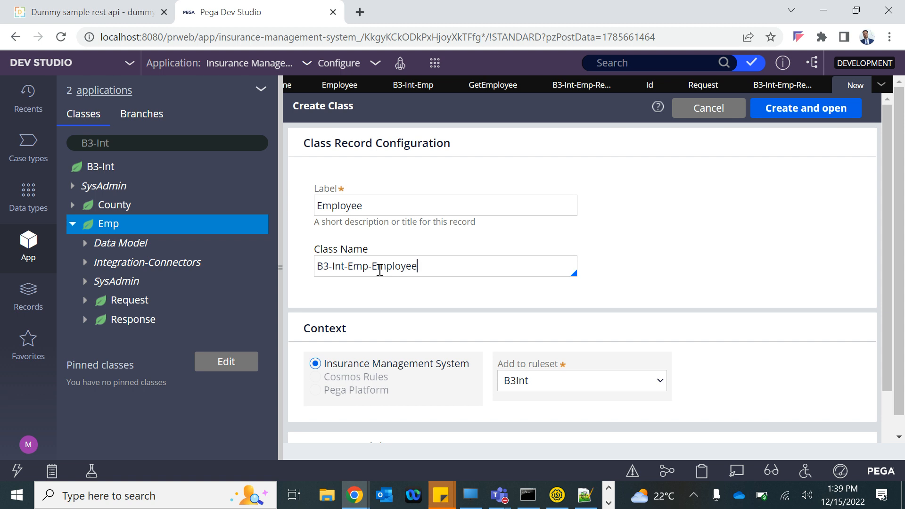
click(804, 104)
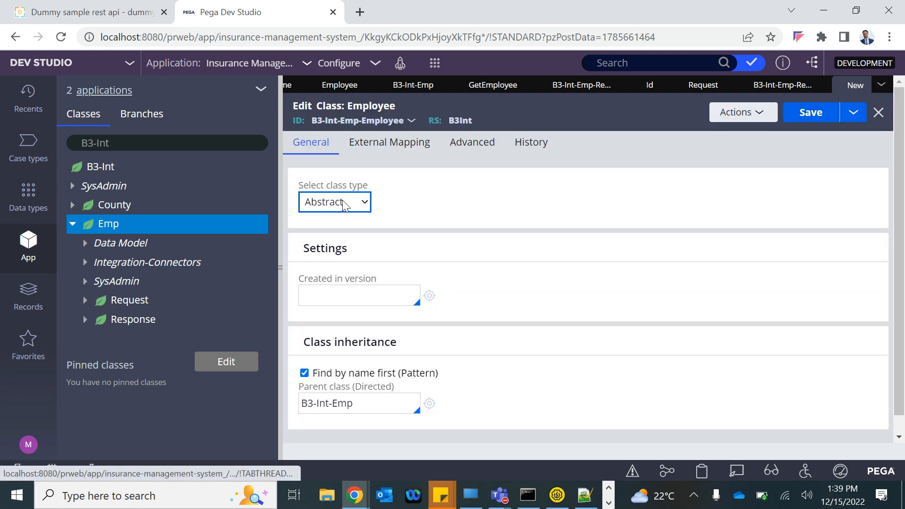
Step: Set the Employee class's created-in version to 01-01-01
click(346, 288)
key(Down)
key(Return)
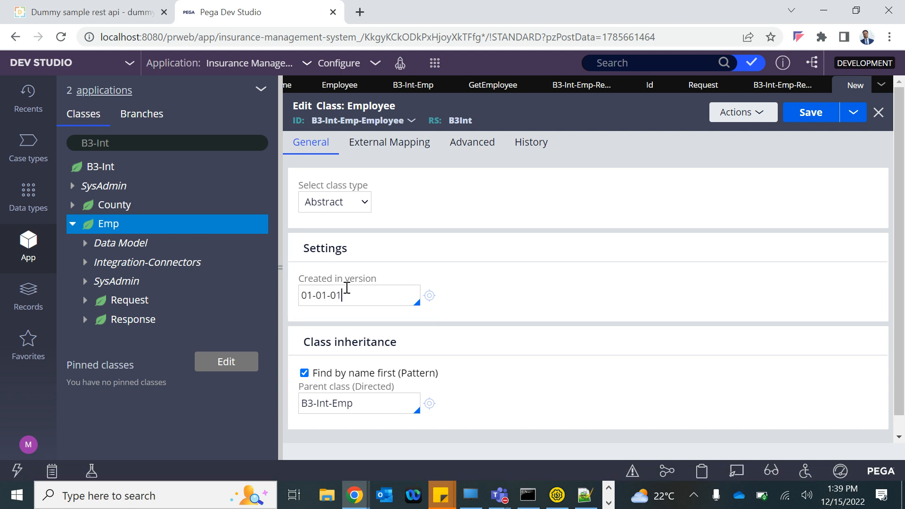
Step: Enter Employee as both the description and the usage of the Employee class, and save it
click(531, 142)
click(388, 259)
text(Employee)
click(373, 329)
key(ctrl+v)
click(813, 112)
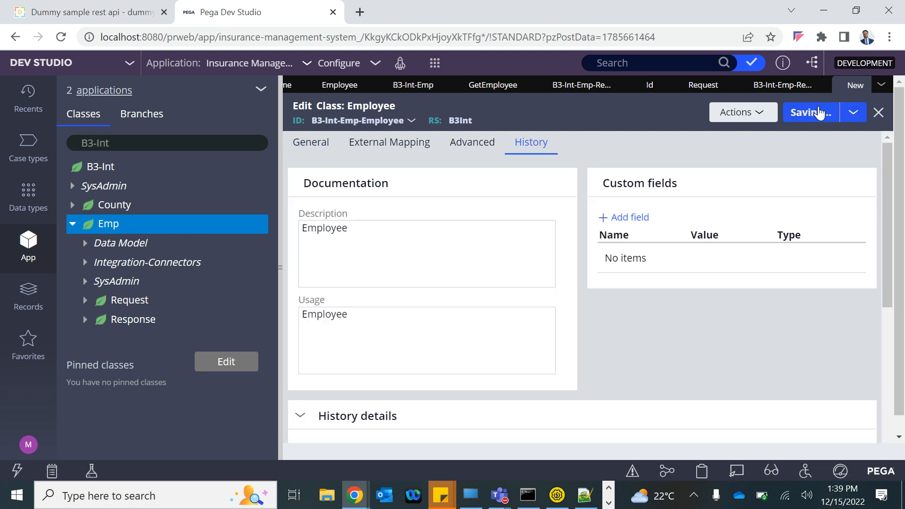
Step: Reload the B3-Int class tree and expand Emp and its Employee child class
click(147, 142)
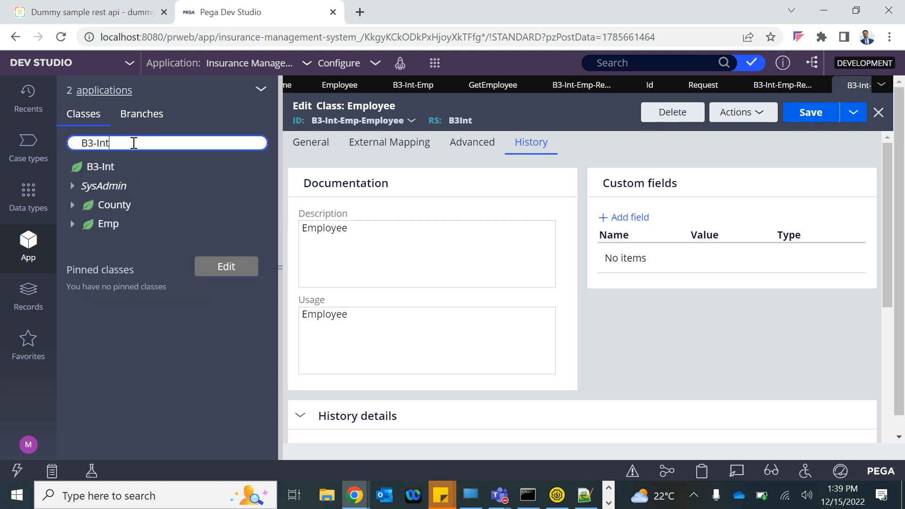
click(73, 226)
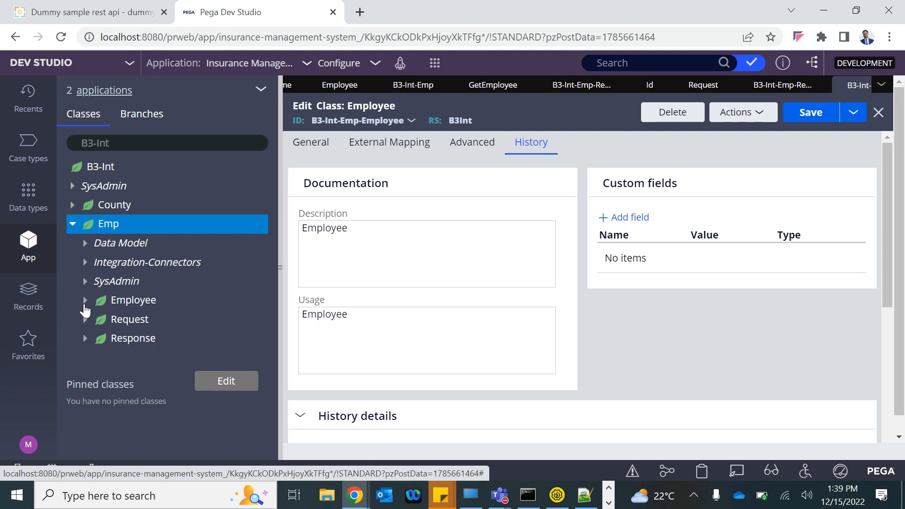
click(85, 300)
click(126, 304)
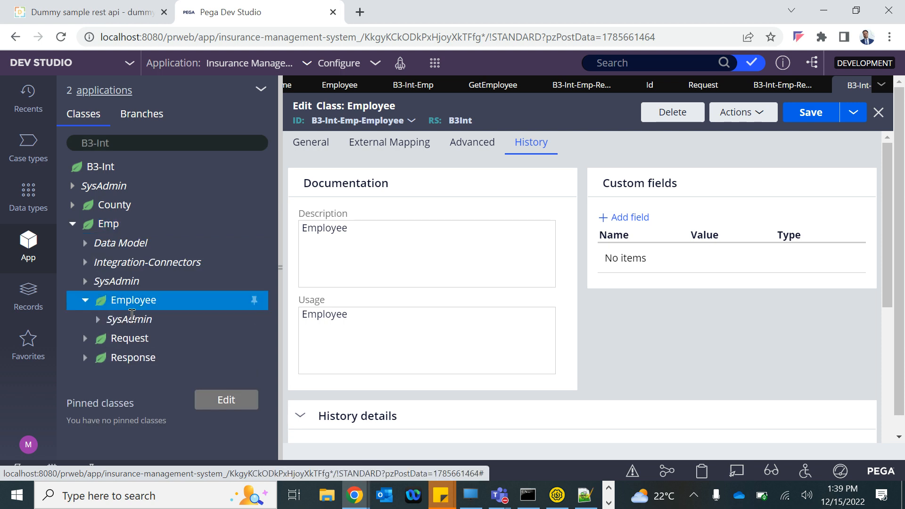
Step: Start a new property record under the Employee class with the label id and the lowercase identifier id
right_click(132, 304)
mouse_move(148, 324)
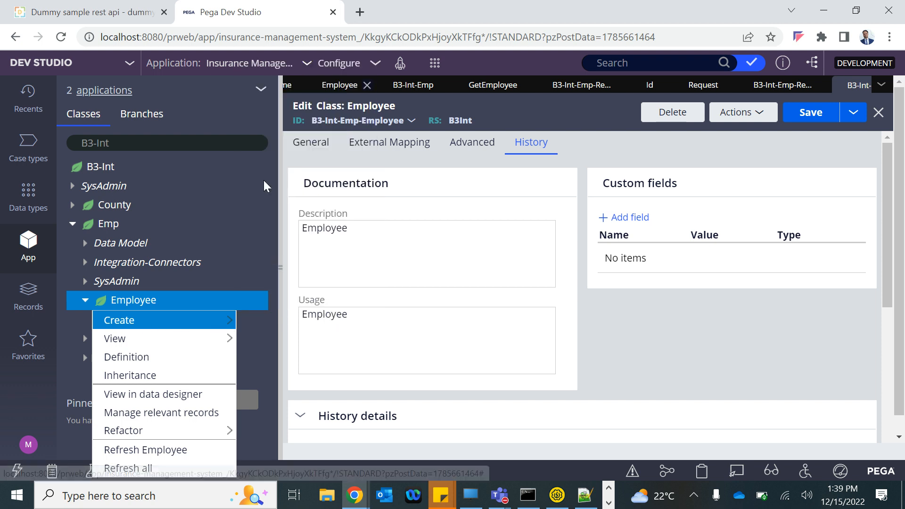
mouse_move(305, 172)
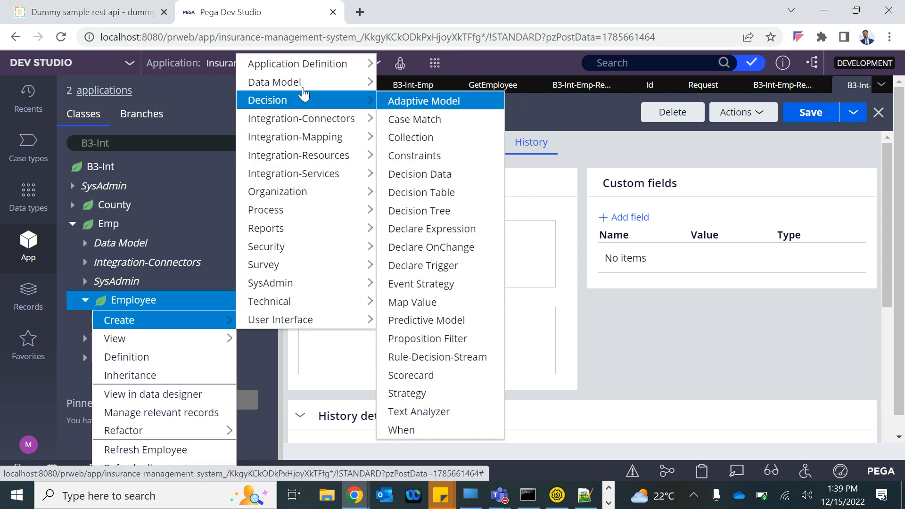
mouse_move(299, 90)
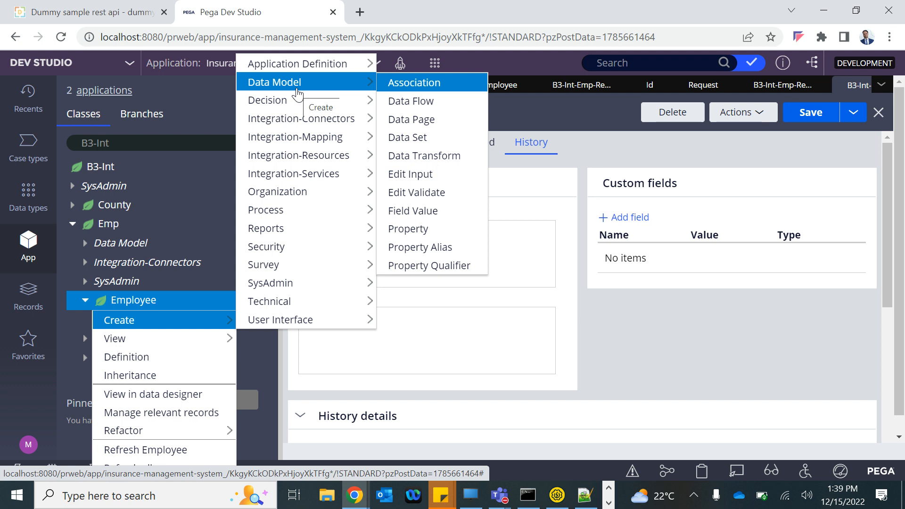
click(427, 229)
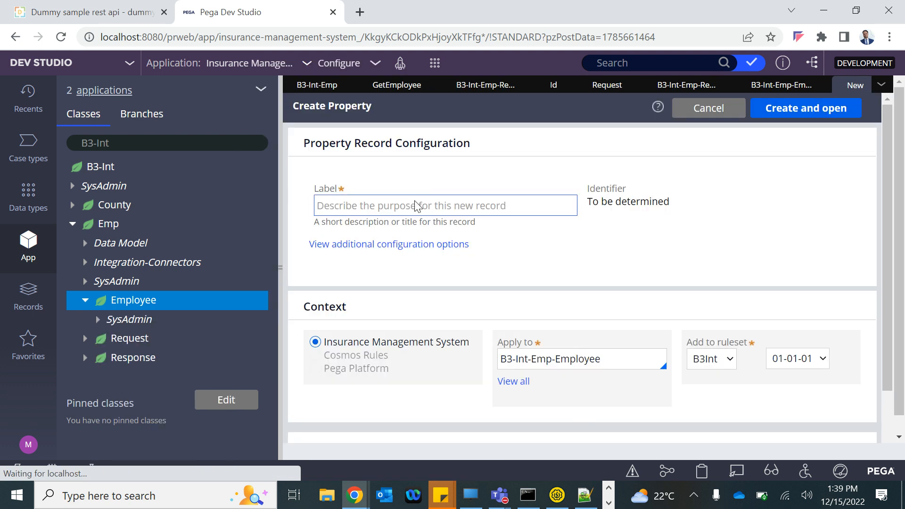
click(416, 204)
text(id)
click(773, 274)
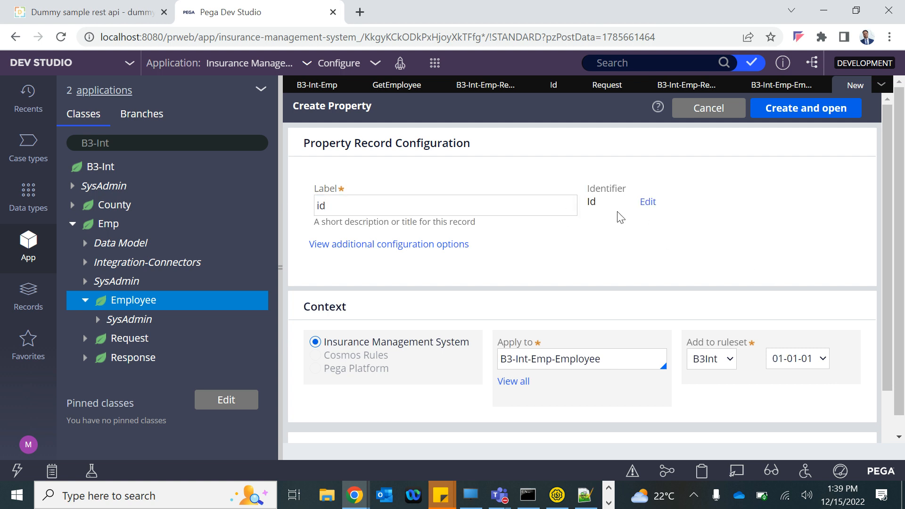
click(647, 202)
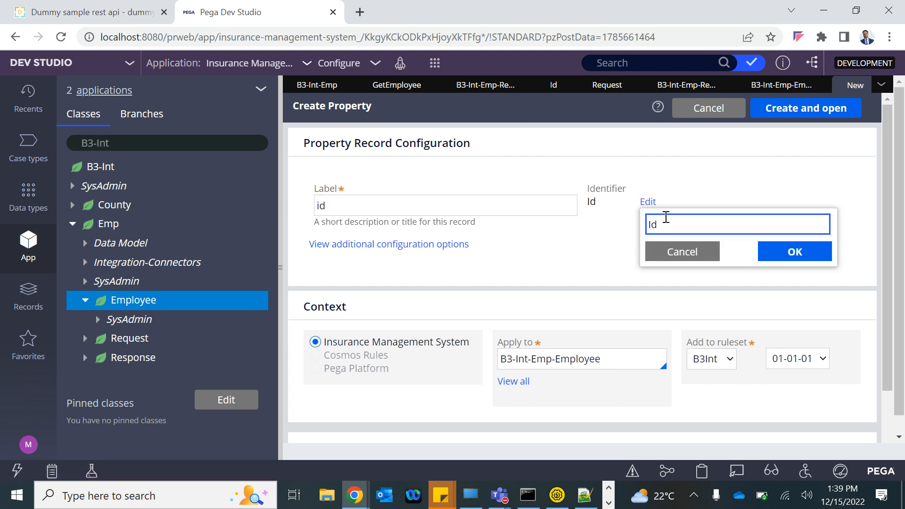
click(791, 251)
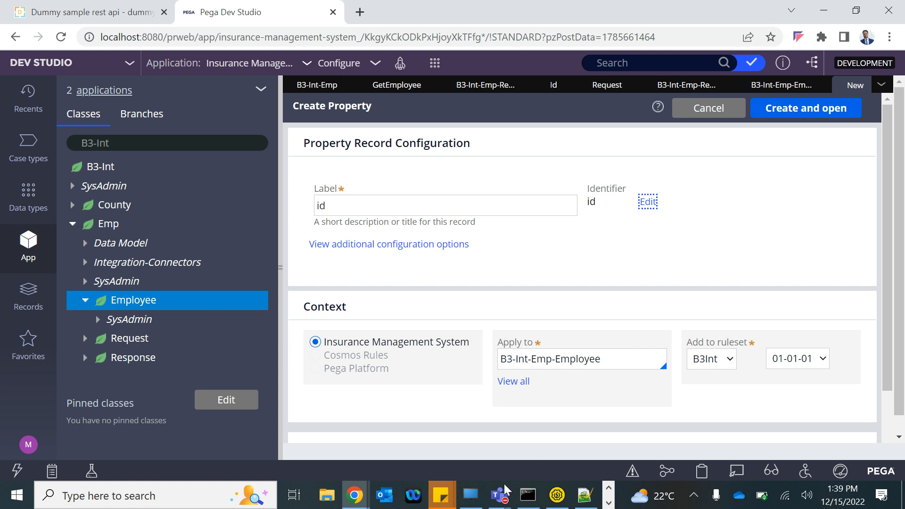
Step: Check the id field name in SoapUI's JSON response, and create and save the id property in Pega Dev Studio
click(557, 495)
double_click(609, 198)
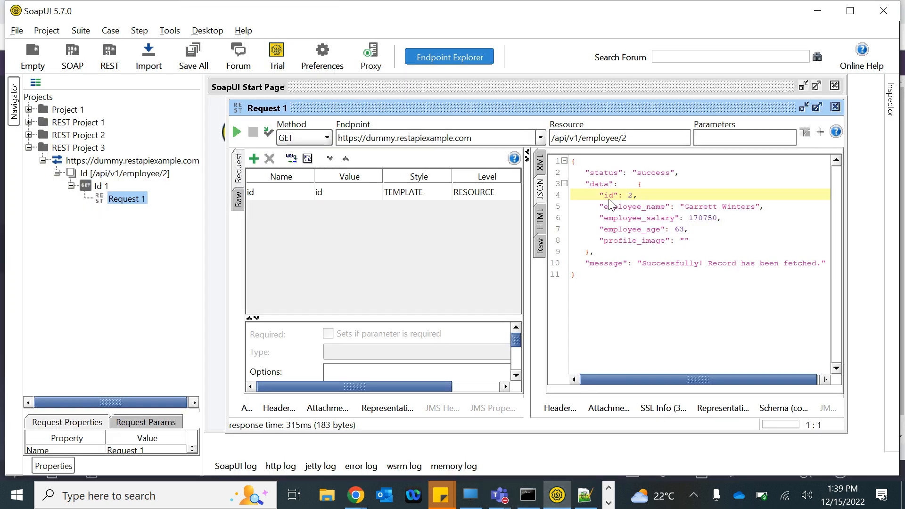
key(alt+Tab)
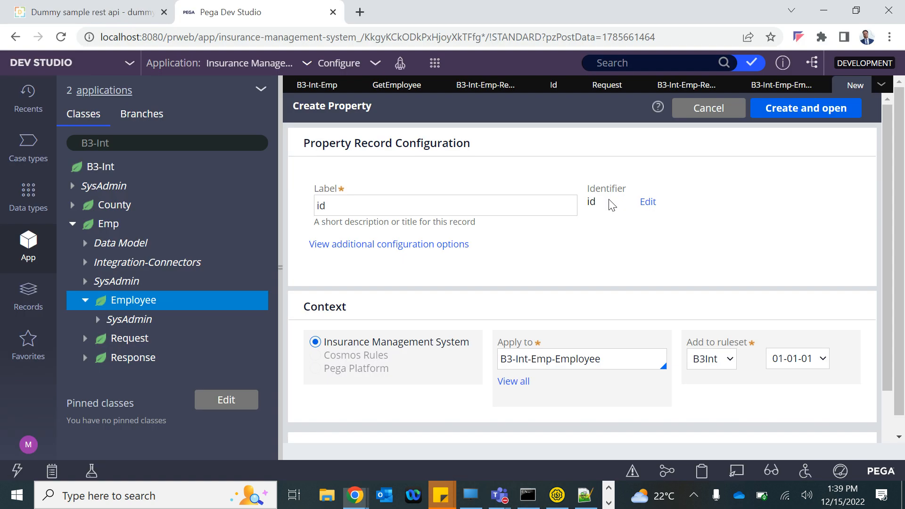
click(820, 110)
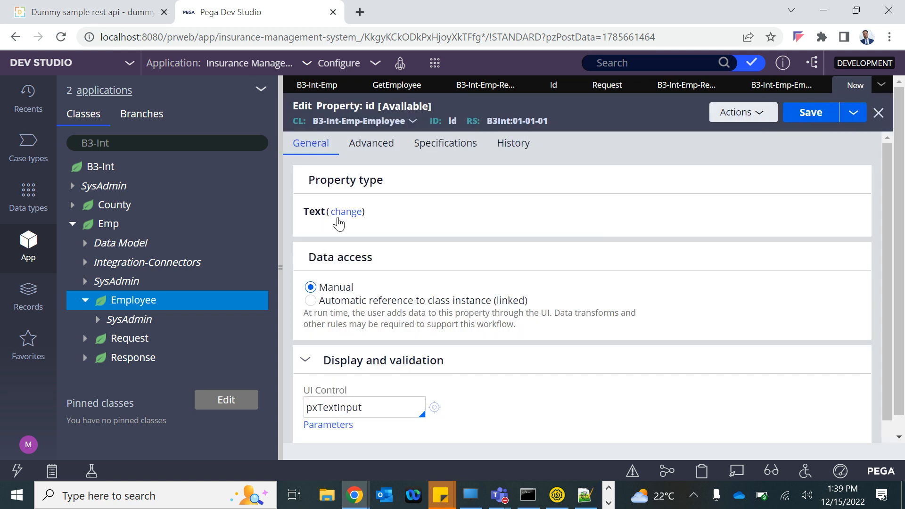
click(808, 115)
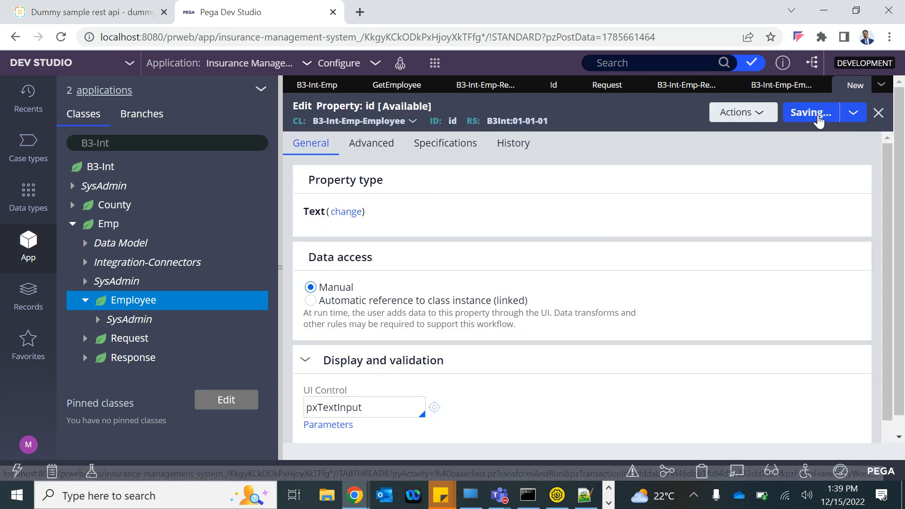
Step: Start a Save As copy of the id property and copy the employee_name field name from SoapUI's JSON response
click(854, 114)
click(776, 129)
key(alt+Tab)
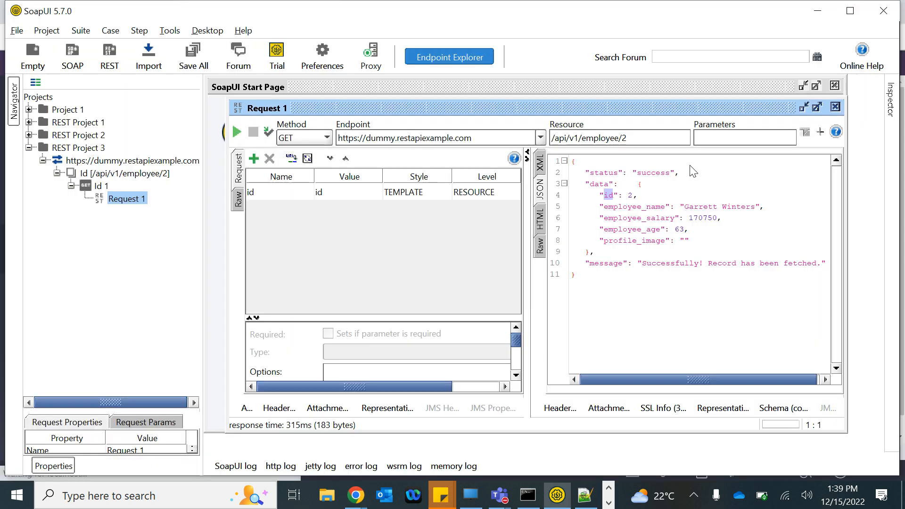
click(621, 209)
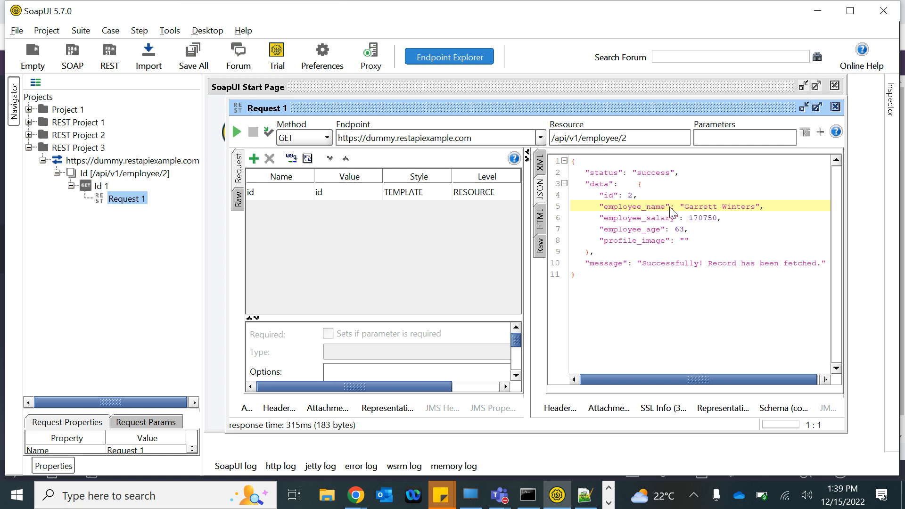
drag(665, 208, 609, 213)
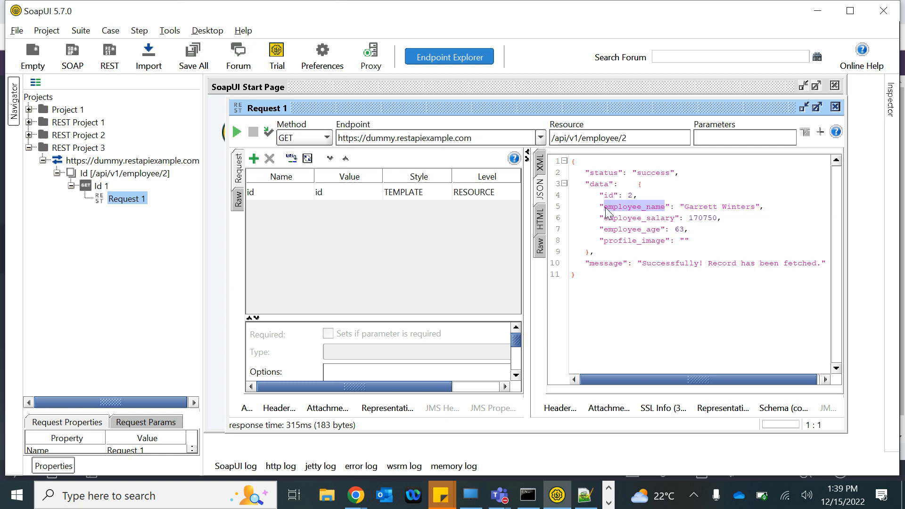
key(alt+Tab)
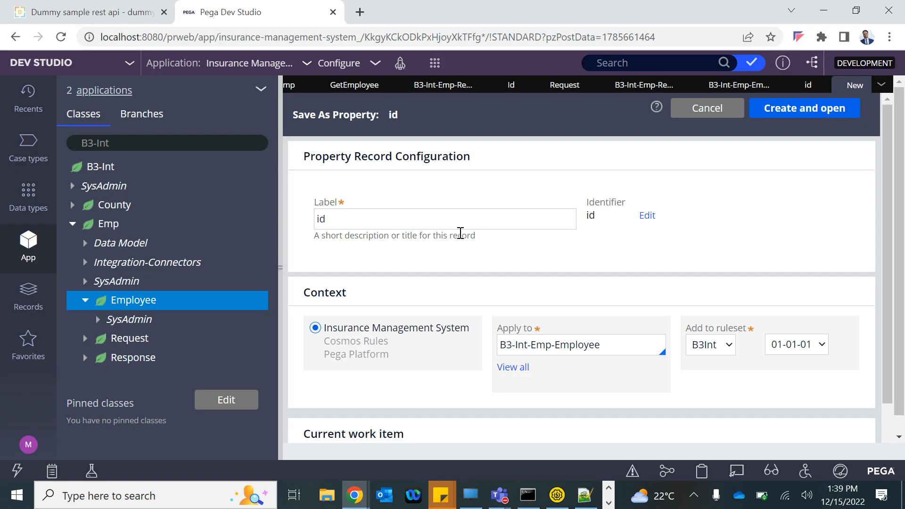
Step: Label the copied property employee_name, change its identifier to lowercase employee_name, and create the record
key(ctrl+a)
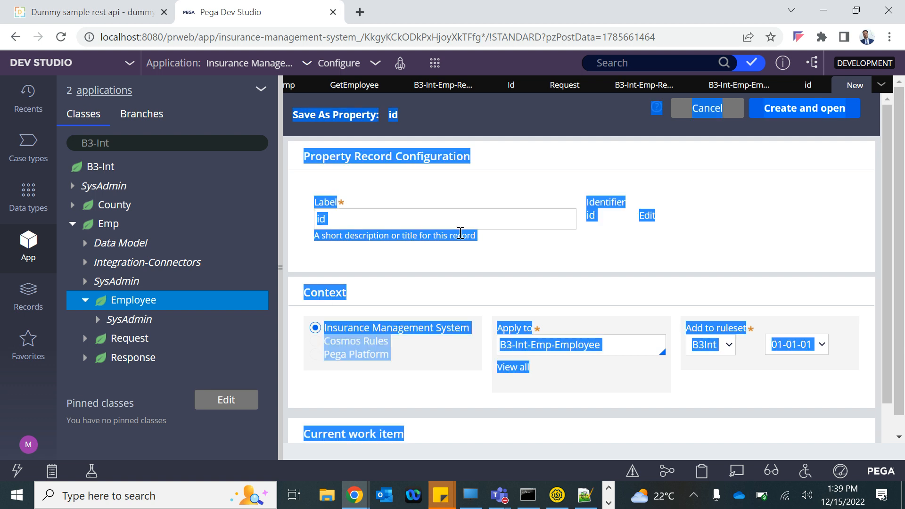
click(471, 222)
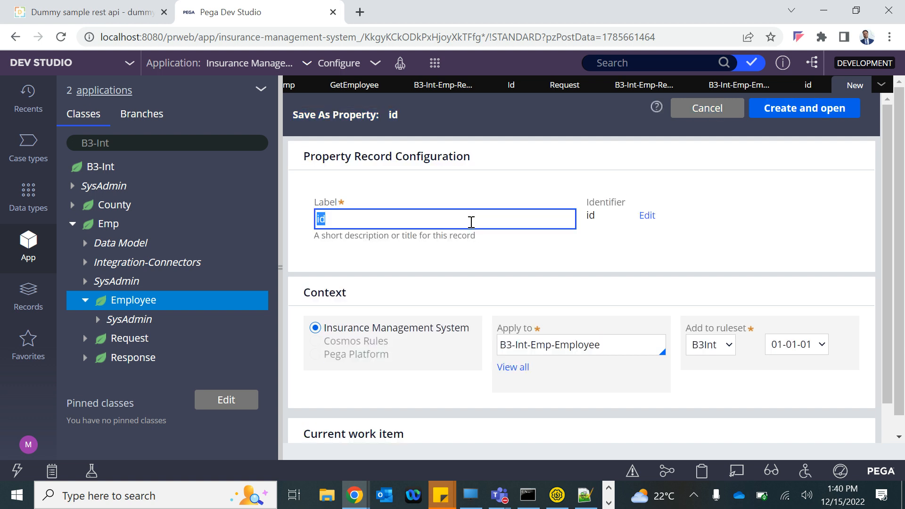
text(employee_name)
click(589, 263)
click(675, 220)
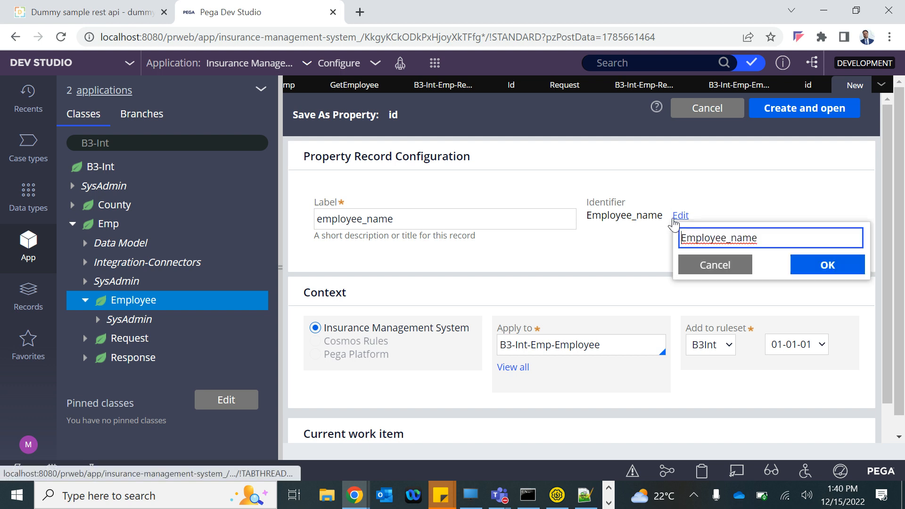
click(686, 237)
key(BackSpace)
text(e)
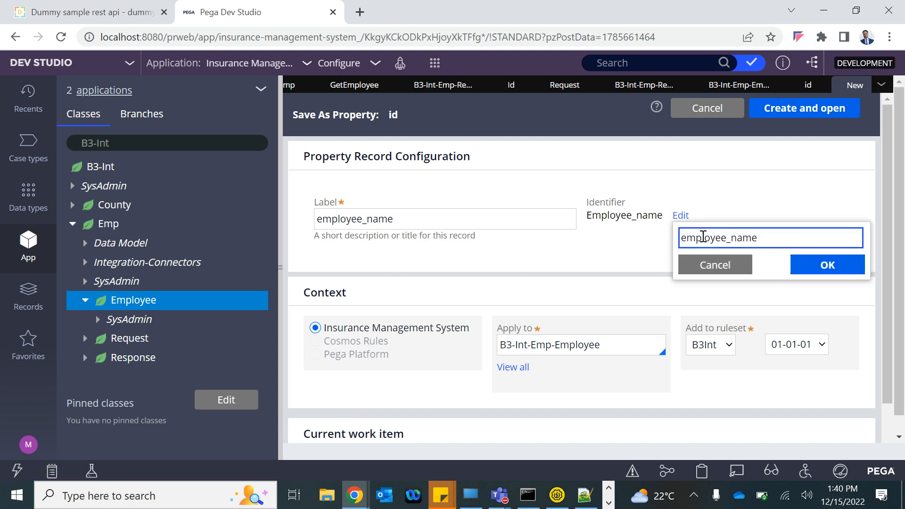
click(801, 267)
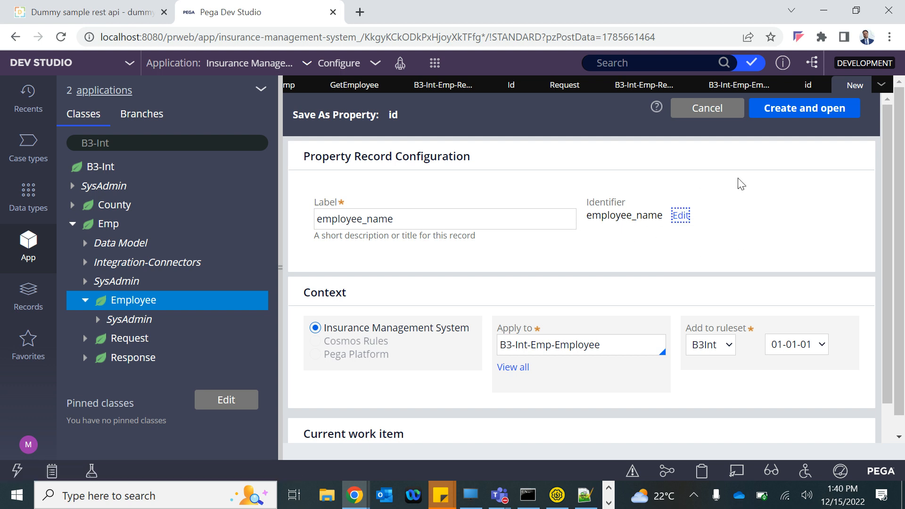
click(798, 106)
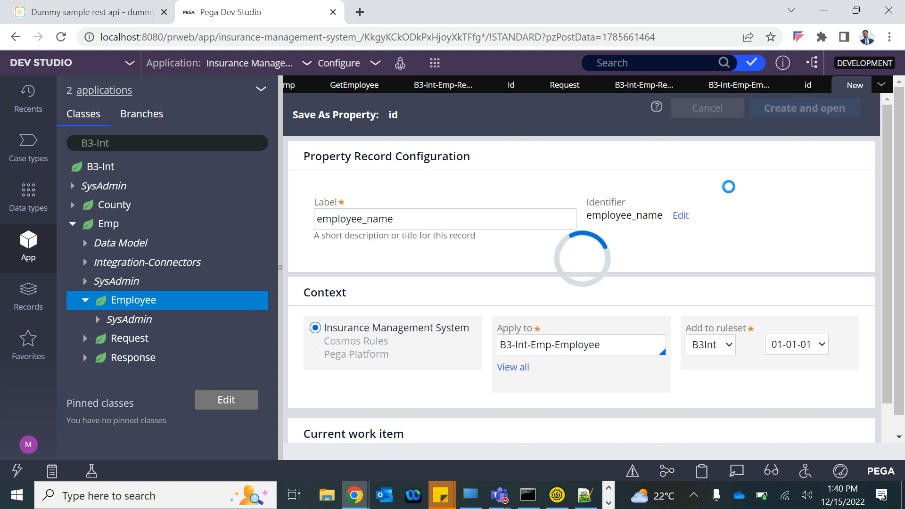
Step: Switch to SoapUI to copy the employee_salary field name from the JSON response
key(alt+Tab)
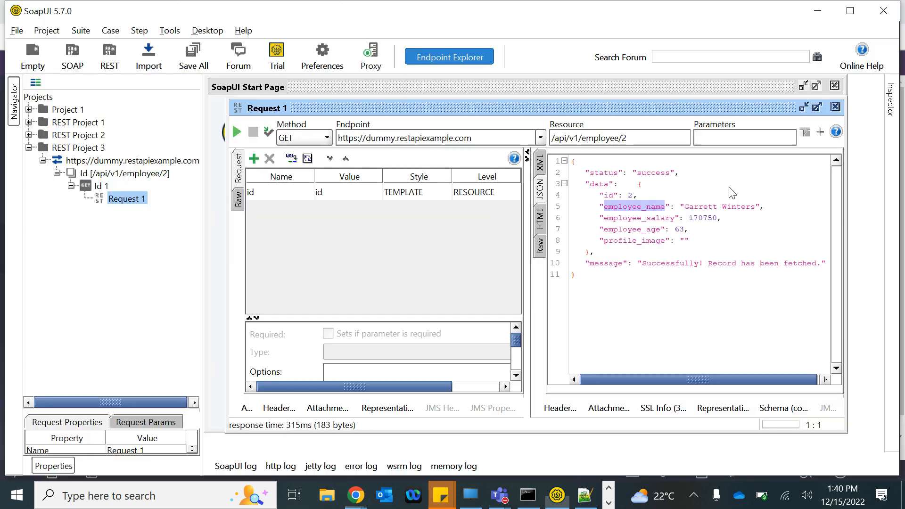
triple_click(622, 219)
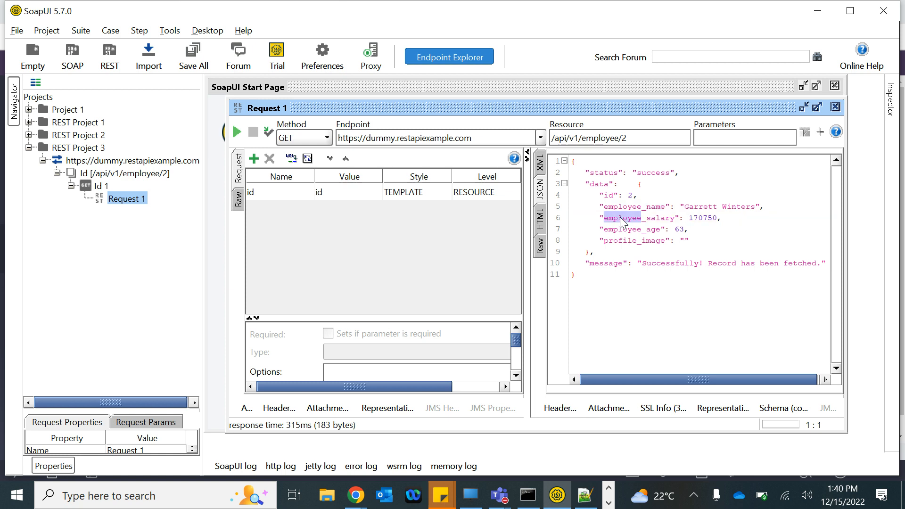
click(674, 220)
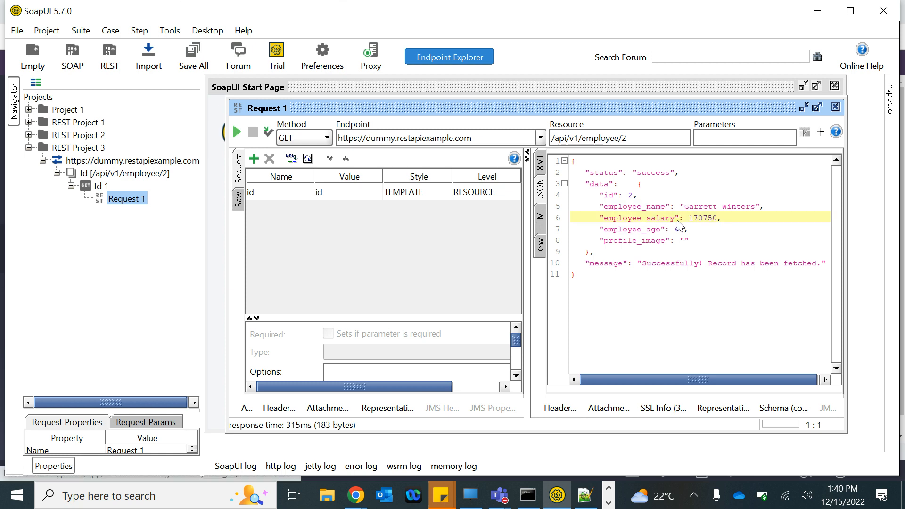
Step: Copy the employee_salary field name from the JSON response and switch to Pega Dev Studio
drag(677, 220, 608, 225)
key(ctrl+c)
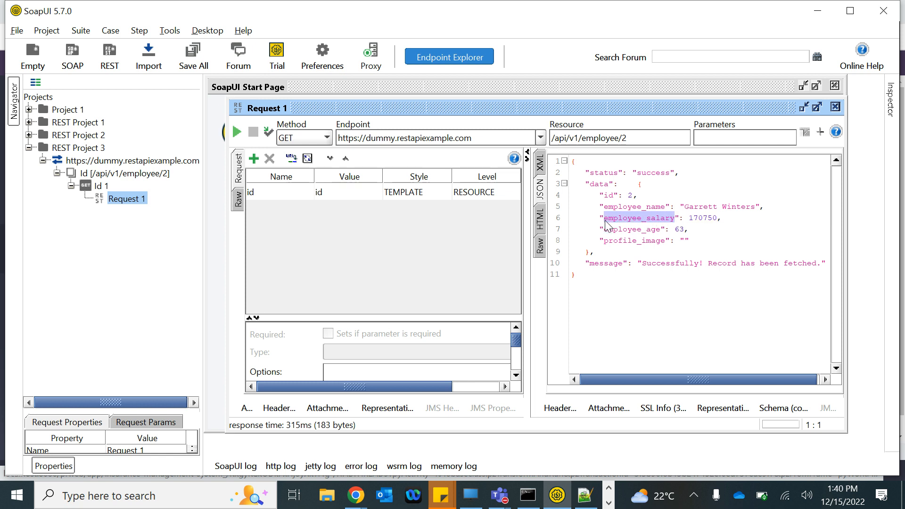
key(alt+Tab)
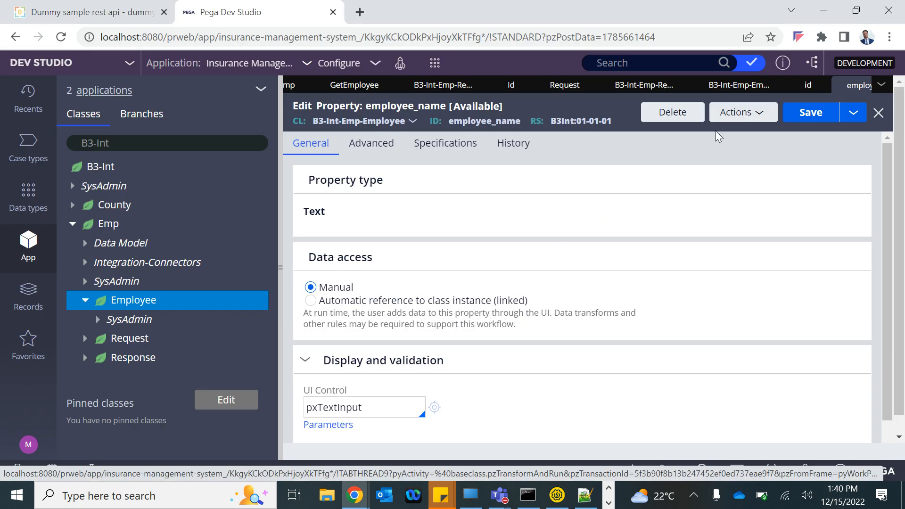
Step: Save the employee_name property and start a Save As copy of it labelled employee_salary
click(824, 114)
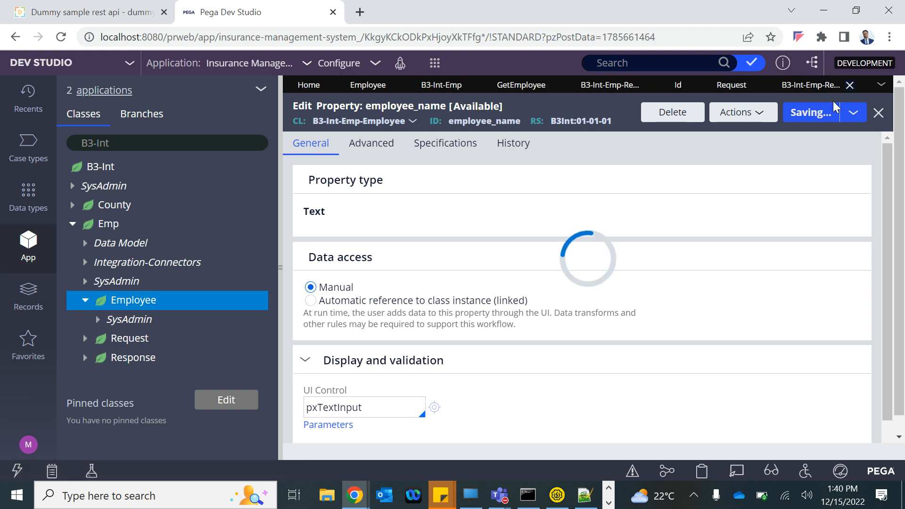
click(856, 118)
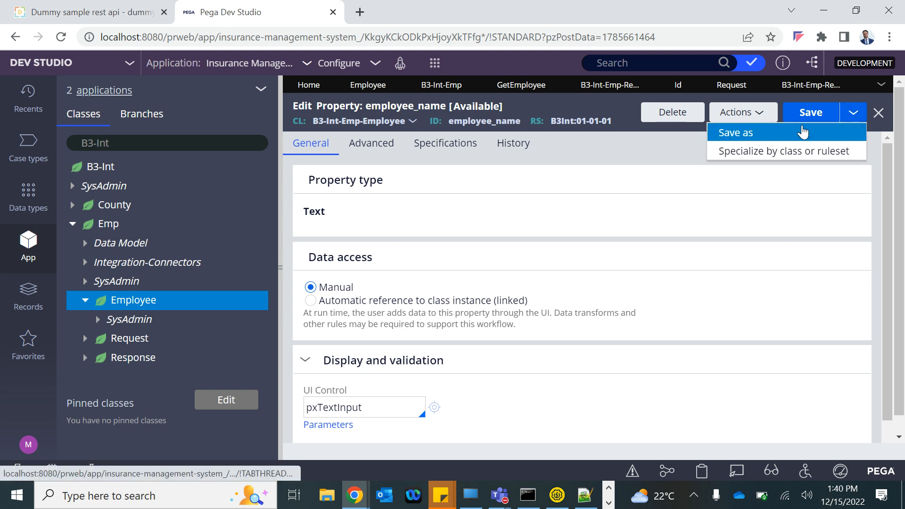
click(783, 129)
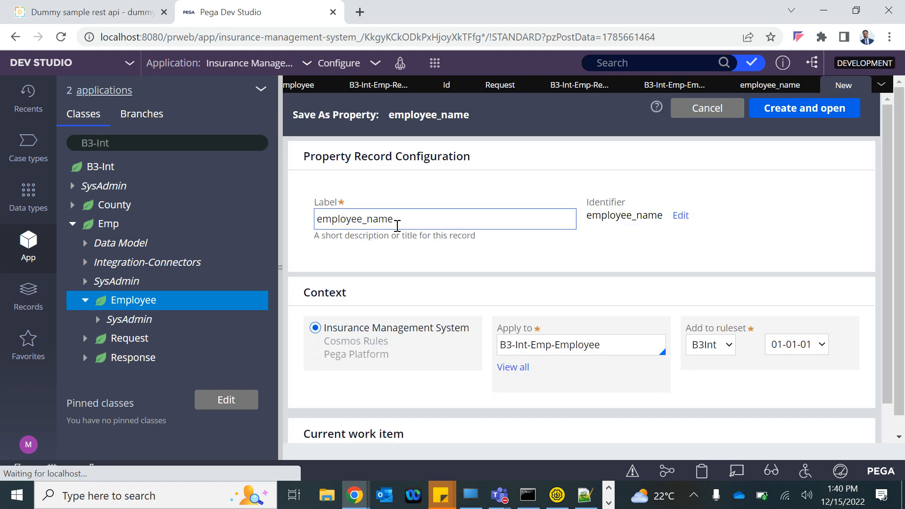
double_click(395, 225)
key(ctrl+v)
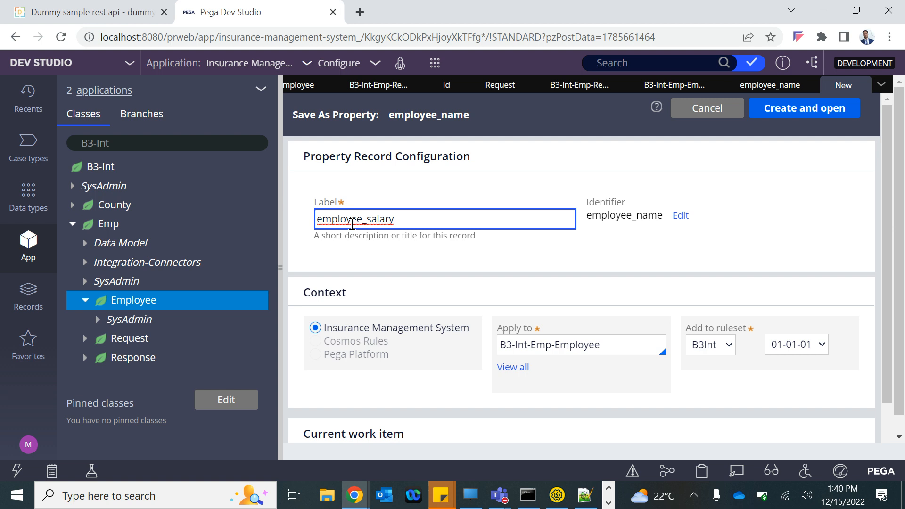
Step: Set the copied property's identifier to employee_salary in lowercase and create the record
click(704, 244)
click(681, 218)
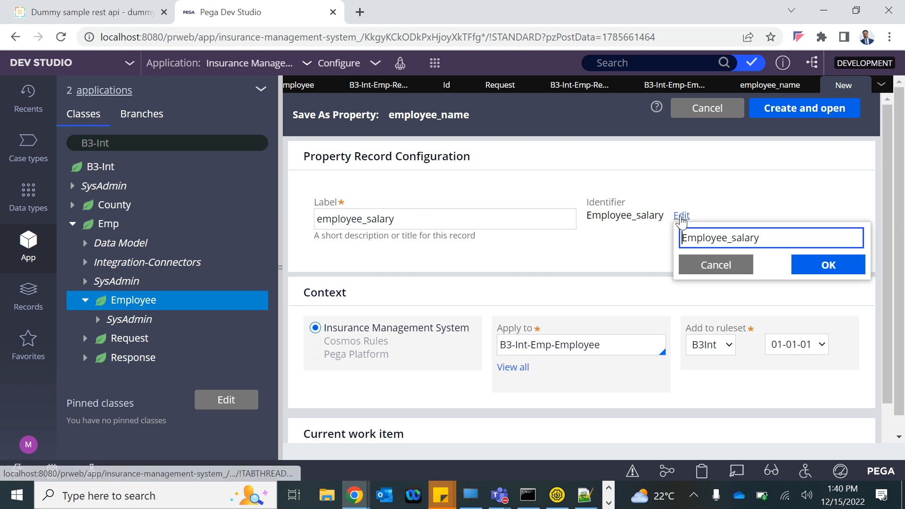
key(Delete)
text(e)
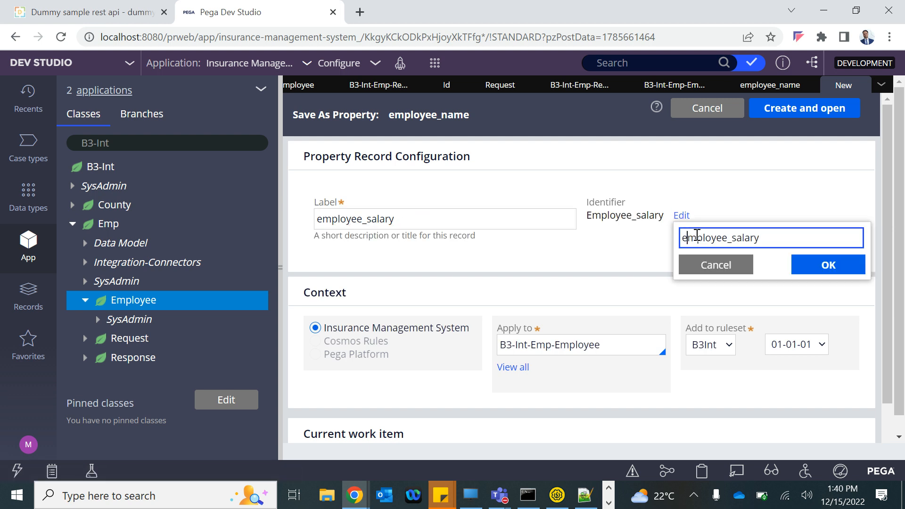
click(824, 274)
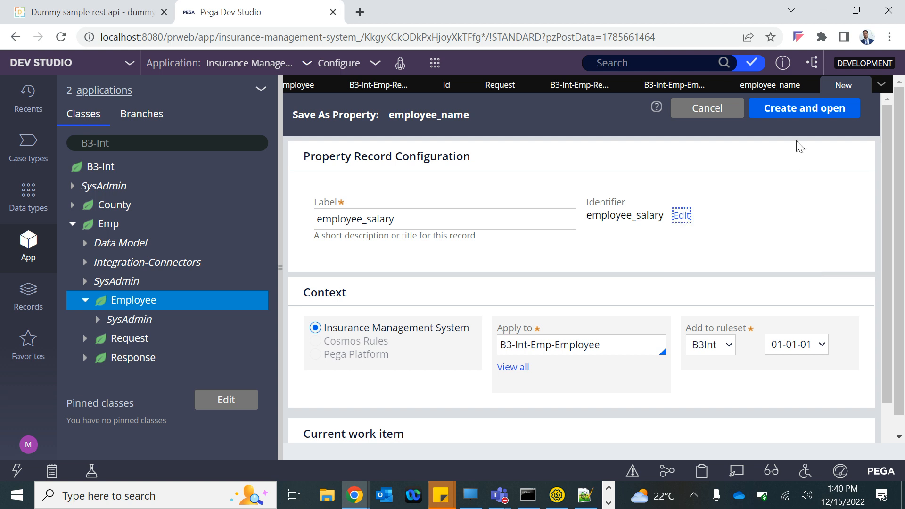
click(796, 119)
Step: Switch to SoapUI and select the employee_age field name in the JSON response
key(alt+Tab)
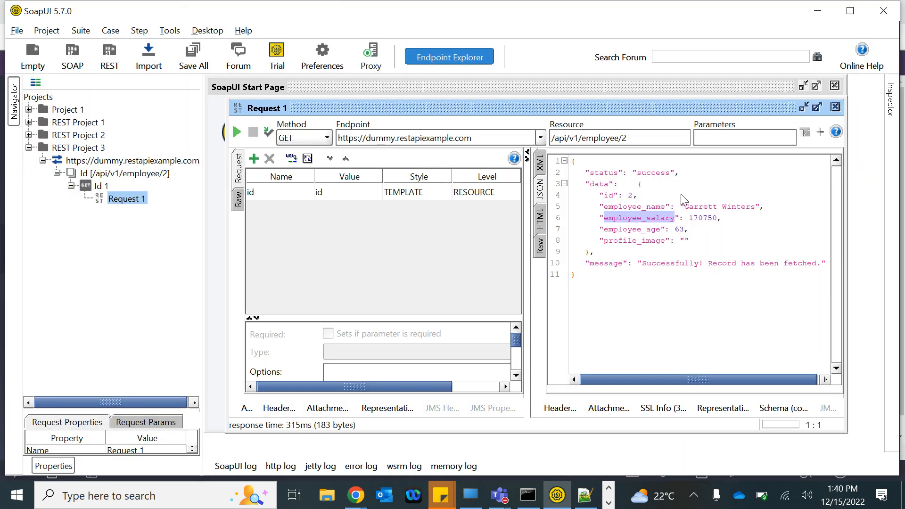
mouse_move(608, 238)
mouse_down()
mouse_move(646, 231)
mouse_move(613, 231)
mouse_up()
click(607, 234)
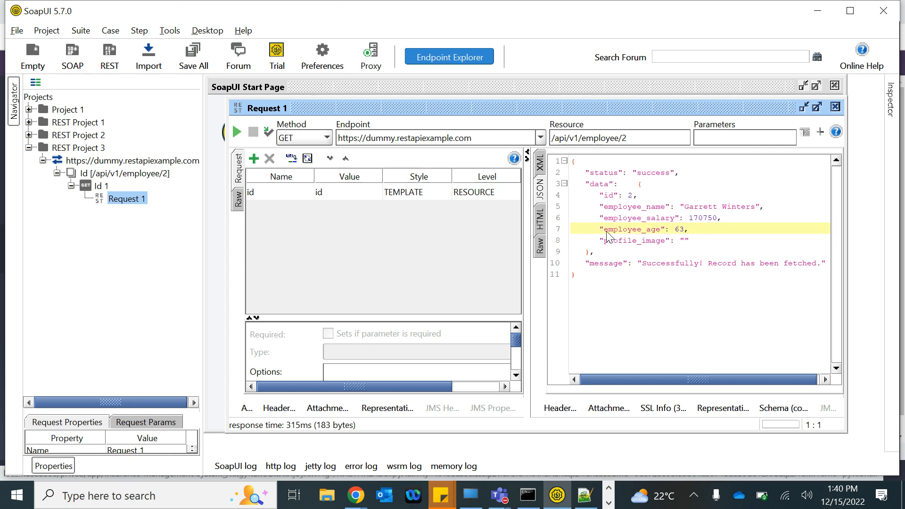
drag(605, 232, 657, 235)
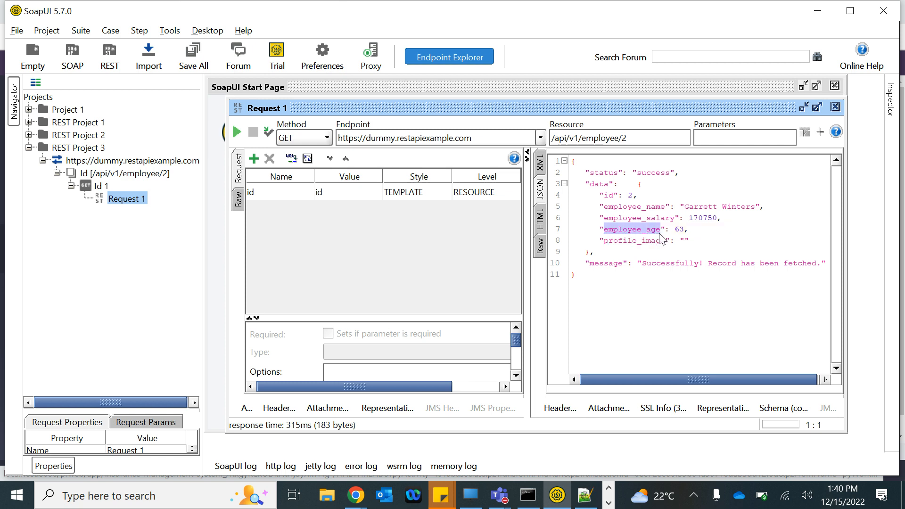
Step: Return to Pega Dev Studio, save the employee_salary property and start a Save As copy of it
key(alt+Tab)
click(808, 115)
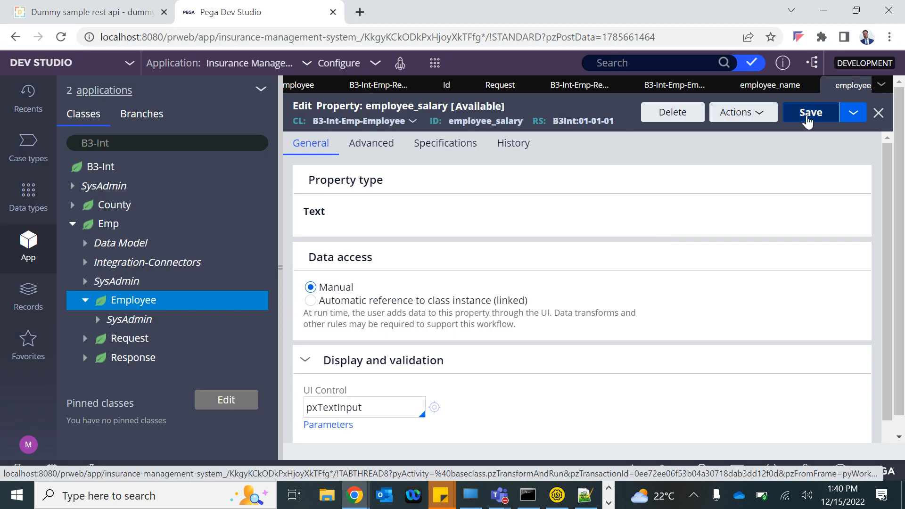
click(852, 113)
click(784, 132)
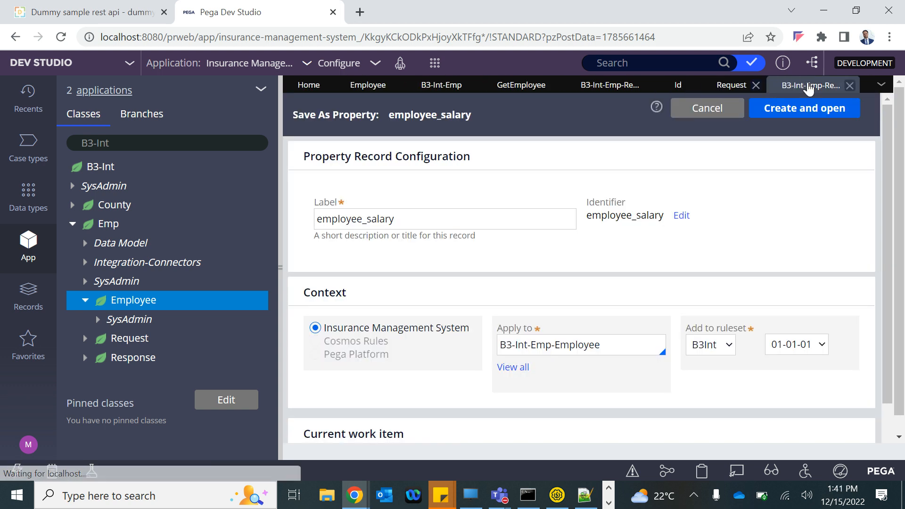
Step: Bring up the new property record form and set its label to employee_age
click(881, 86)
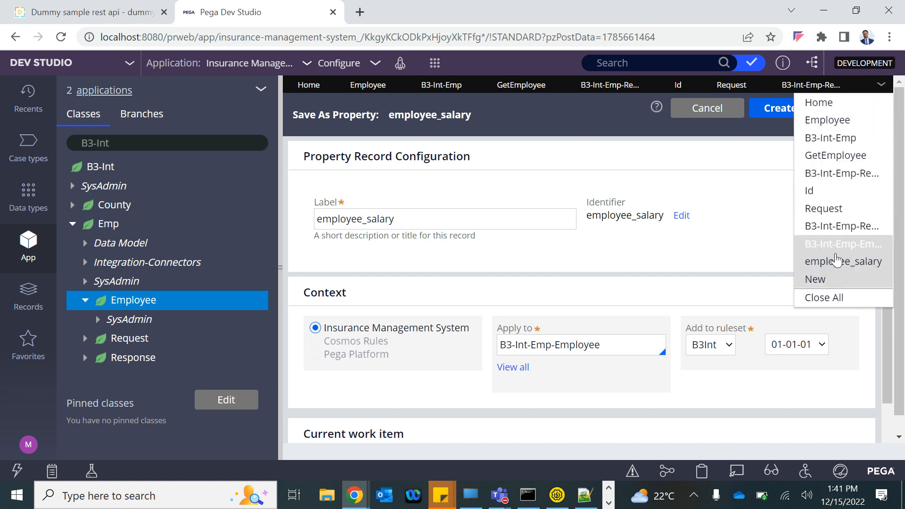
click(827, 278)
key(ctrl+a)
click(399, 218)
key(ctrl+a)
text(employee_age)
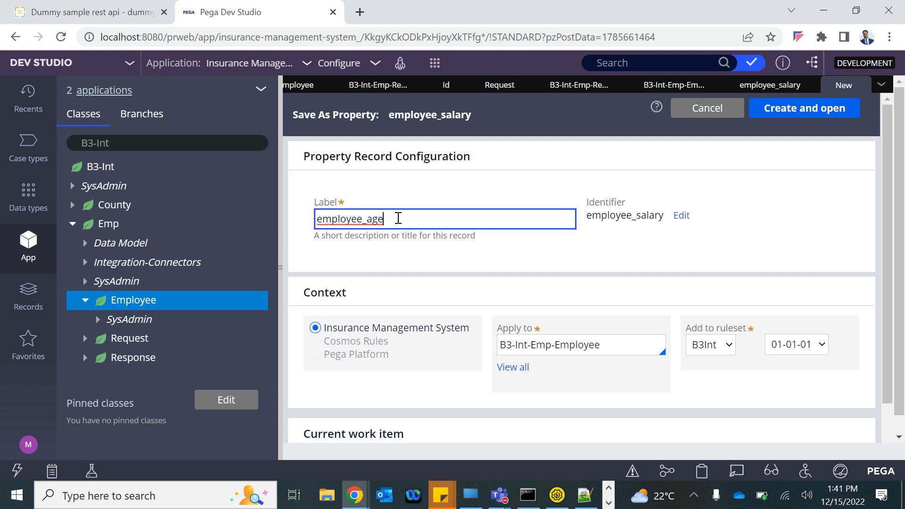
Step: Set the new property's identifier to employee_age in lowercase
click(558, 259)
click(671, 215)
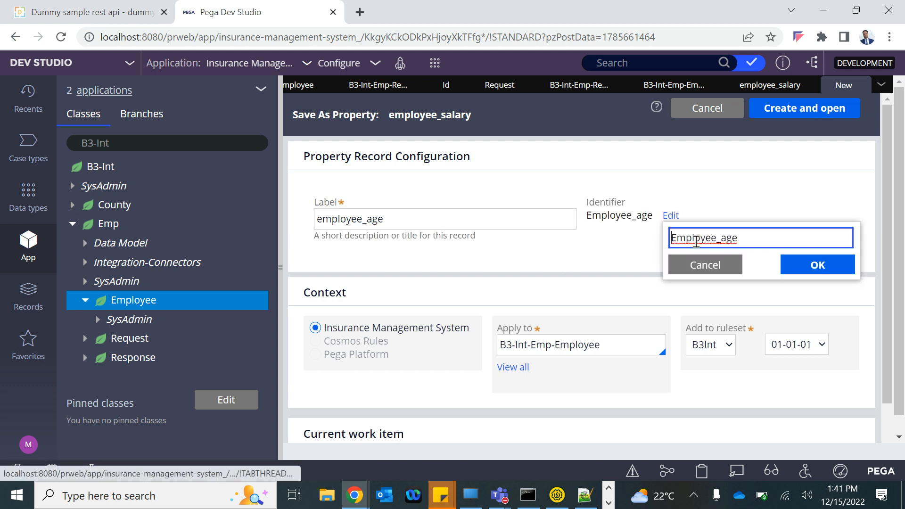
key(Delete)
text(e)
click(800, 265)
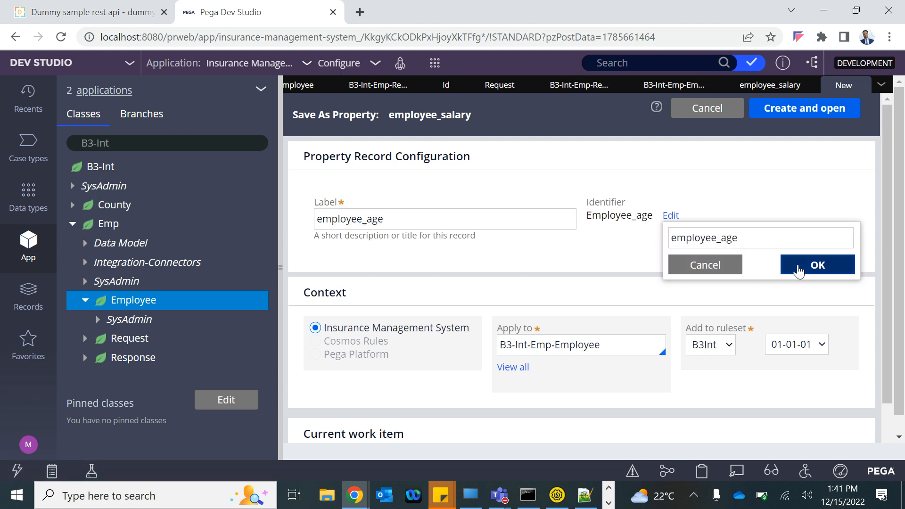
Step: Create and save the employee_age property, and close the employee_salary record
click(803, 111)
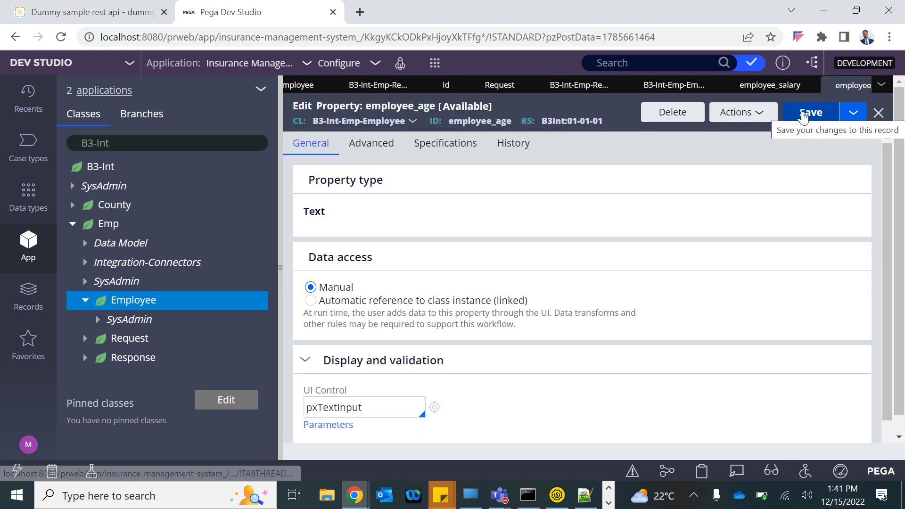
click(801, 111)
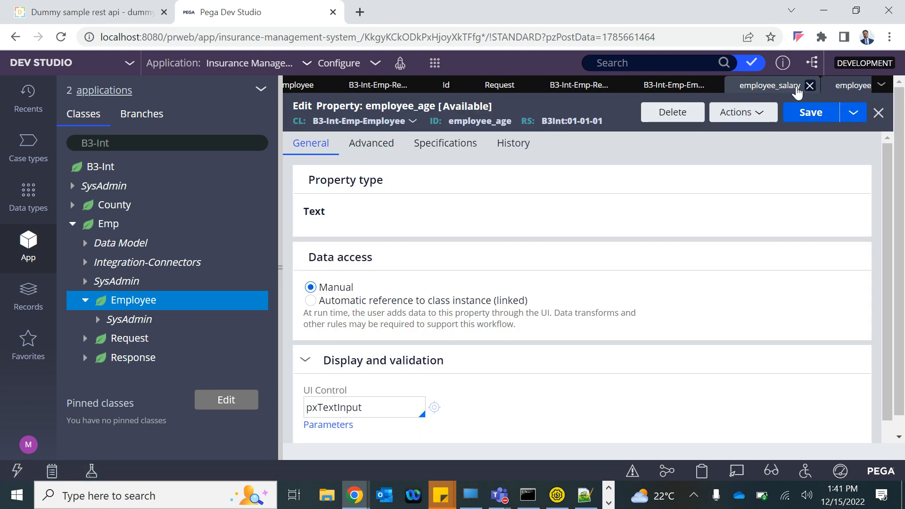
click(810, 88)
Step: Switch to SoapUI and select the profile_image field name in the JSON response
key(alt+Tab)
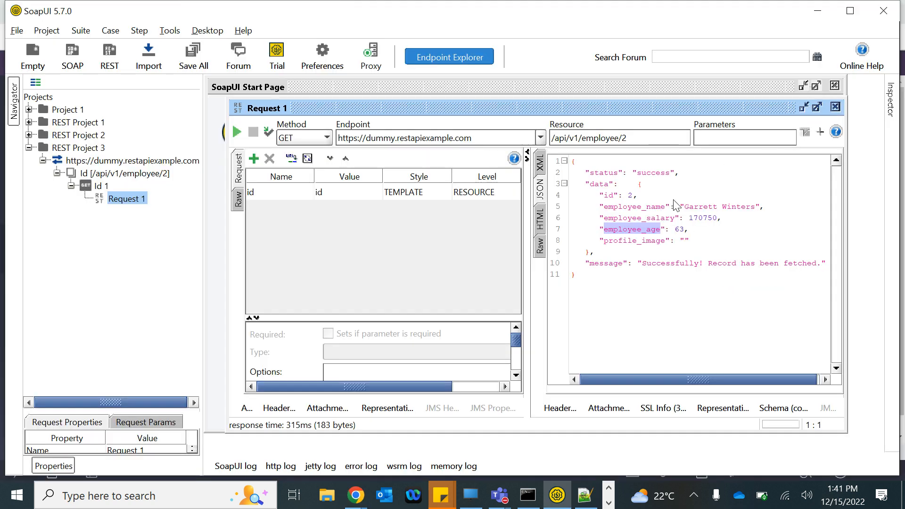
double_click(605, 242)
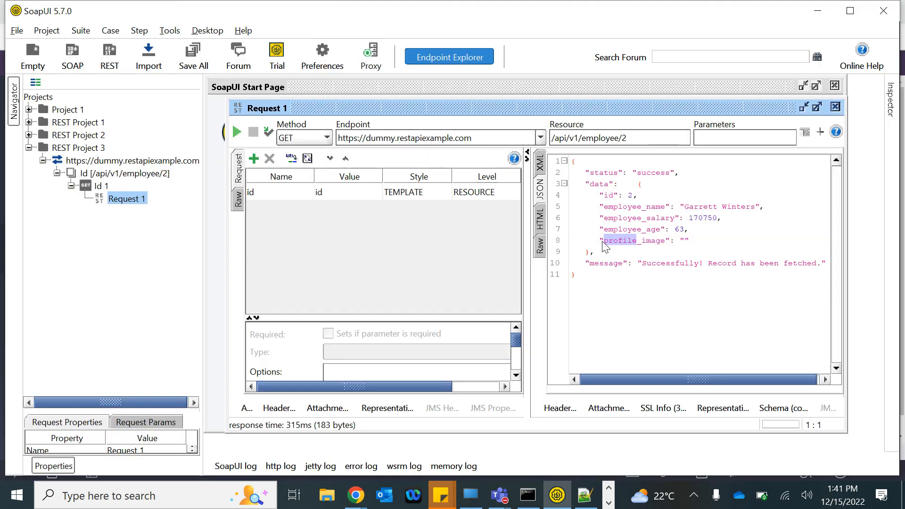
key(shift+Right)
key(shift+Right)
key(shift+Right)
key(shift+Right)
Step: Return to Pega Dev Studio, save the employee_age property and close the open Employee and Response class records
key(alt+Tab)
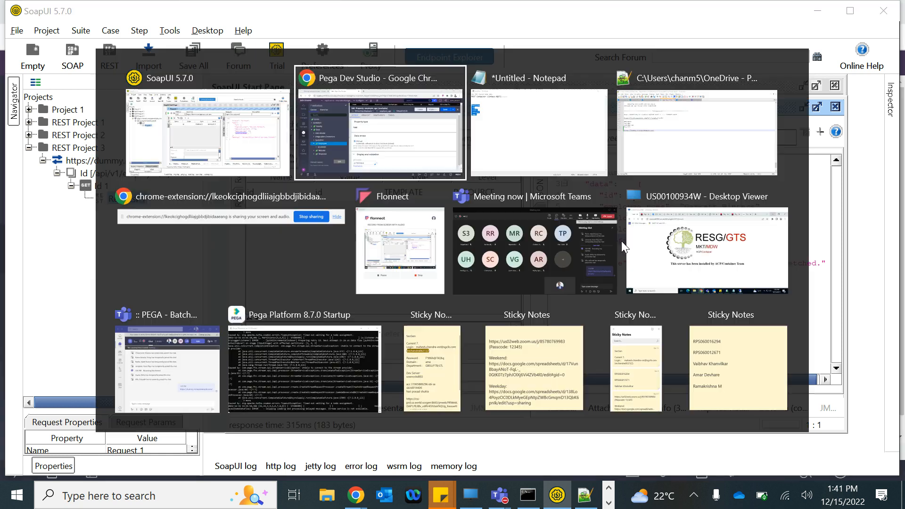
click(826, 118)
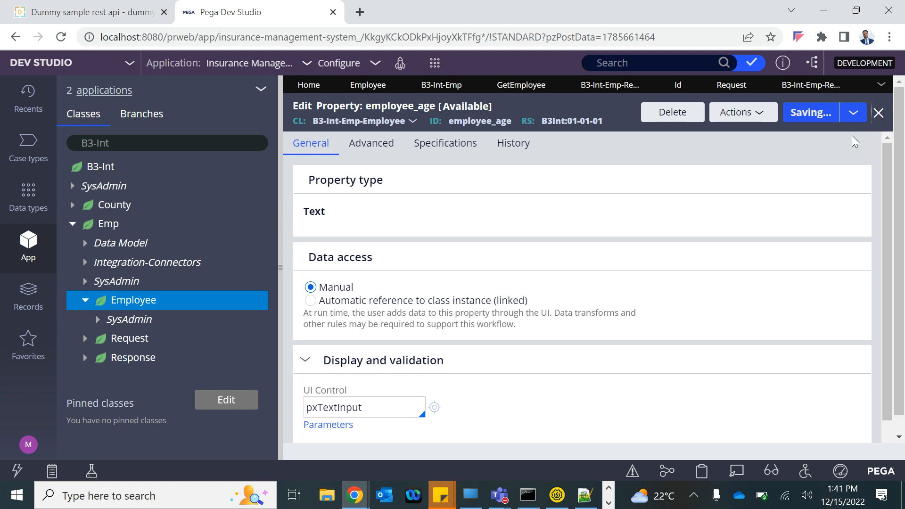
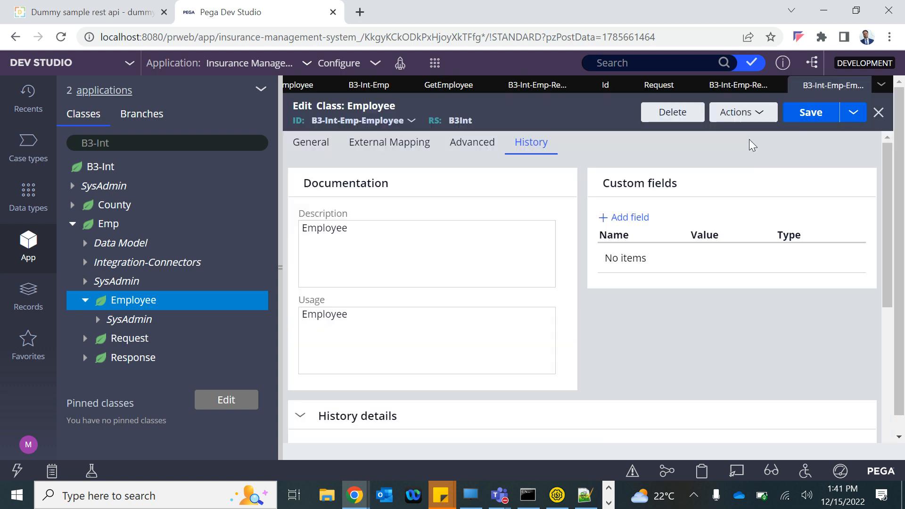
click(879, 114)
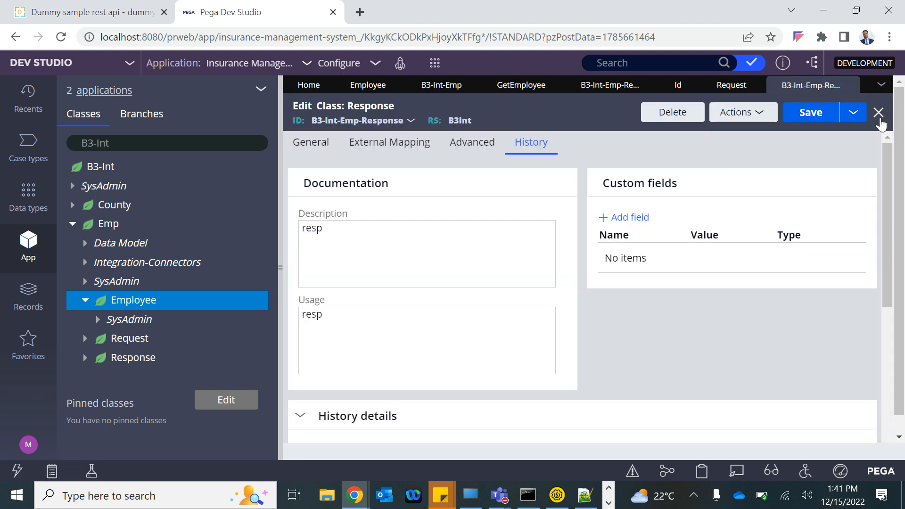
click(879, 114)
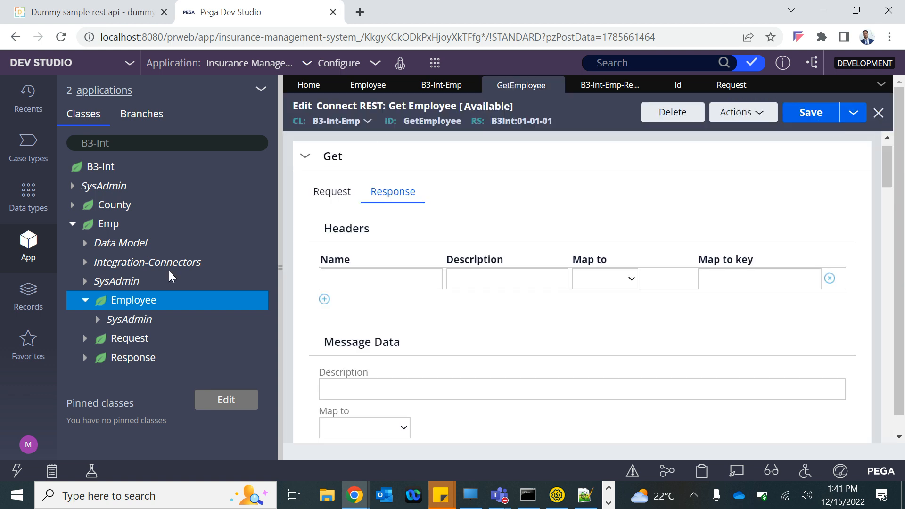
Step: Start a new Data Model property on the Employee class under Emp, labelled profile_image
right_click(128, 306)
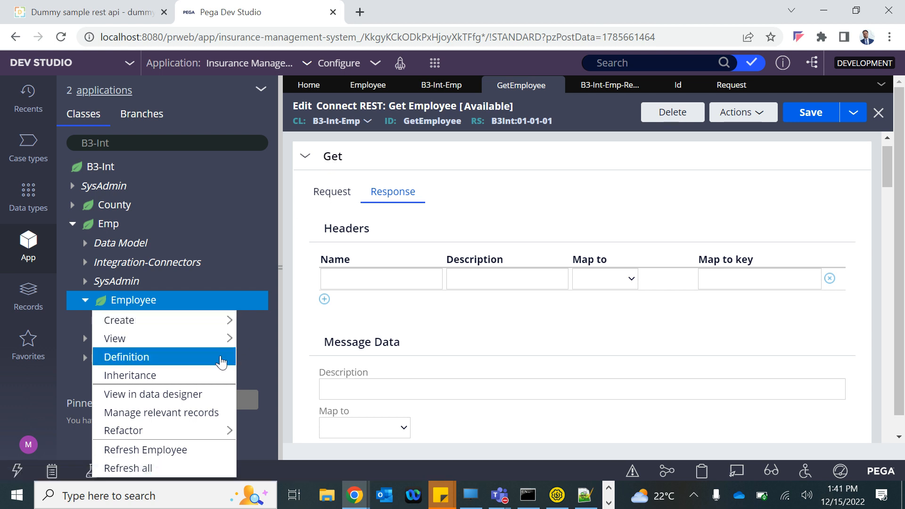
mouse_move(177, 322)
mouse_move(282, 88)
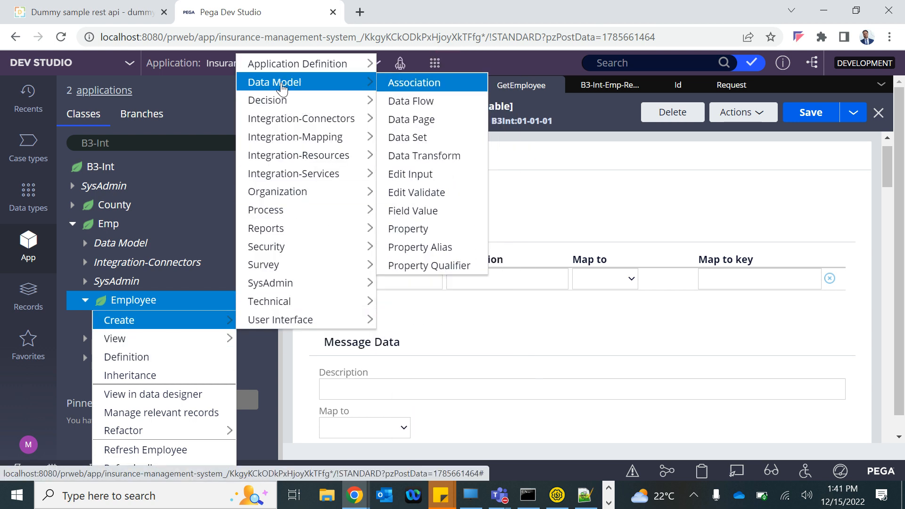
click(408, 229)
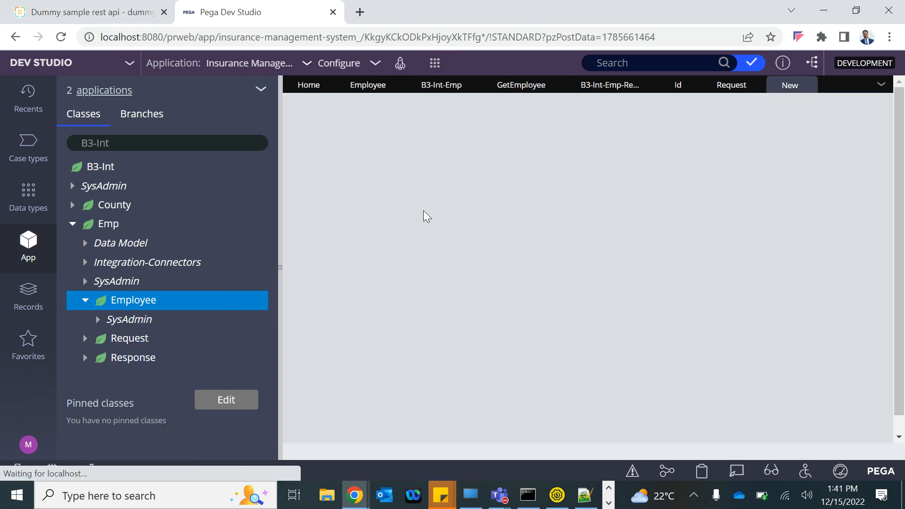
click(363, 209)
text(profile_image)
Step: Set the new property's identifier to profile_image in lowercase
click(683, 201)
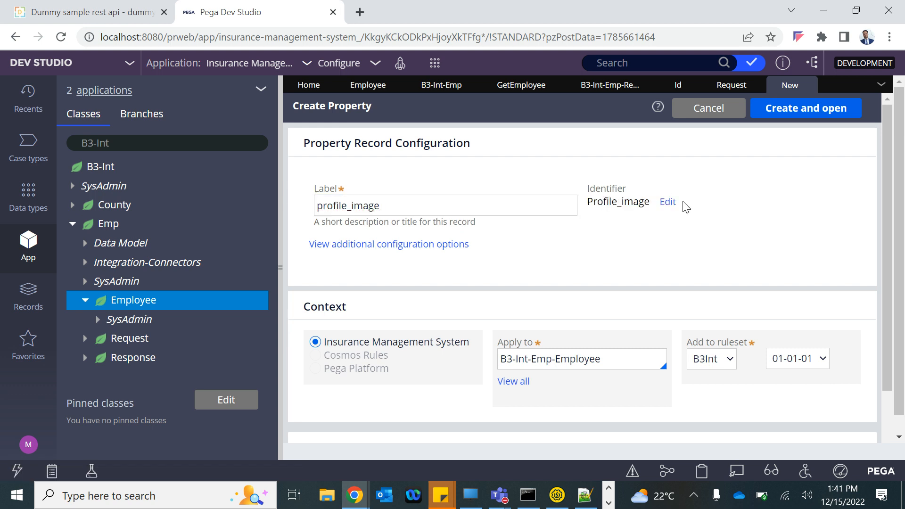
click(667, 203)
key(Home)
key(Delete)
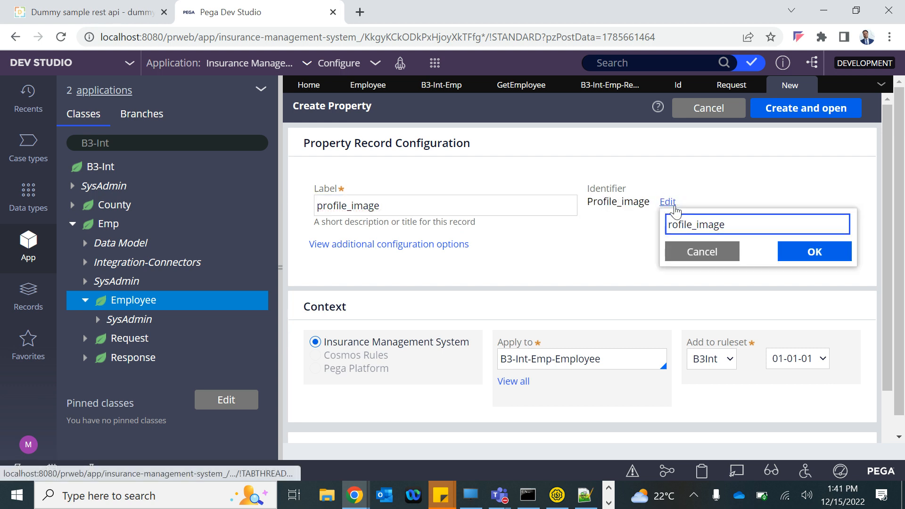
text(p)
click(842, 251)
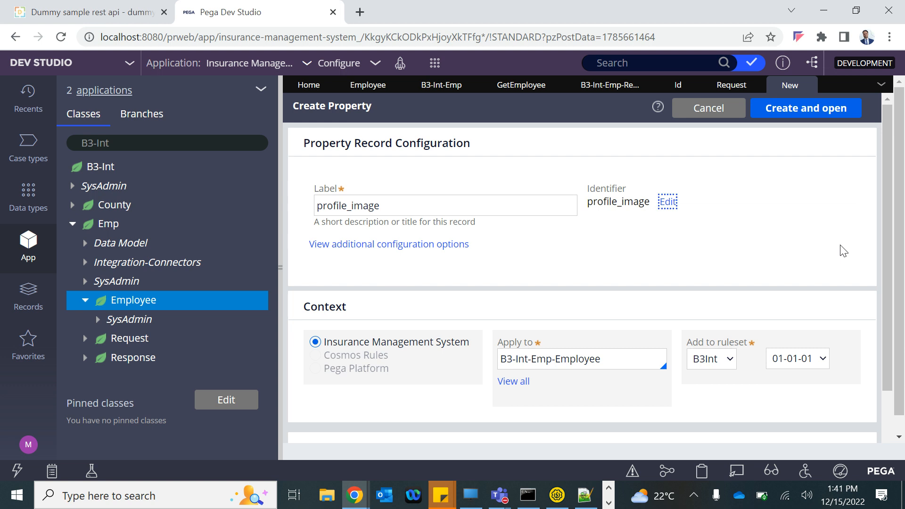
Step: Create and save the profile_image property in B3-Int-Emp-Employee, and switch to SoapUI
click(820, 114)
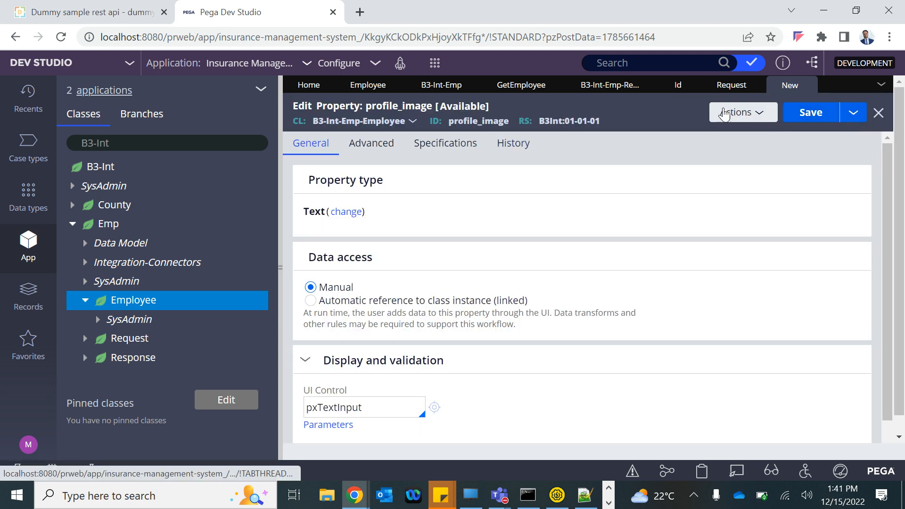
click(801, 115)
key(alt+Tab)
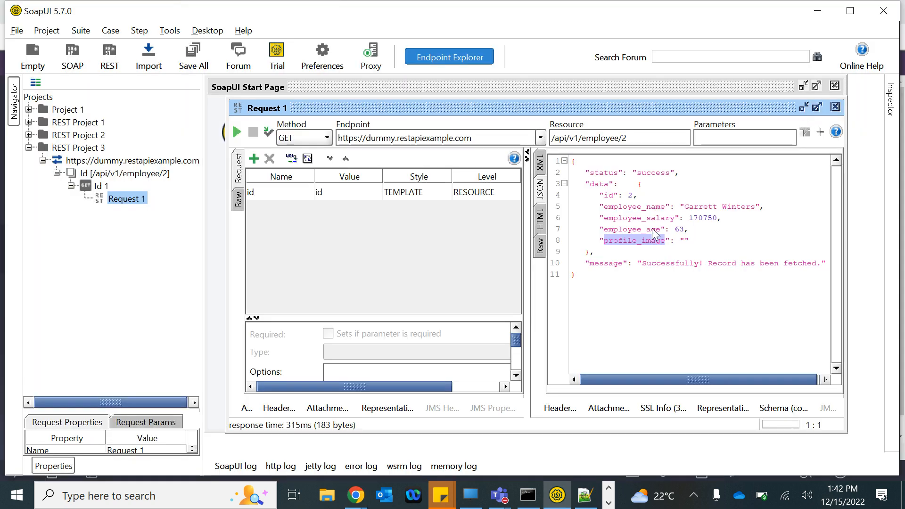
Step: Return to Pega Dev Studio and start a new Data Model property on the Response class under Emp, labelled status
key(alt+Tab)
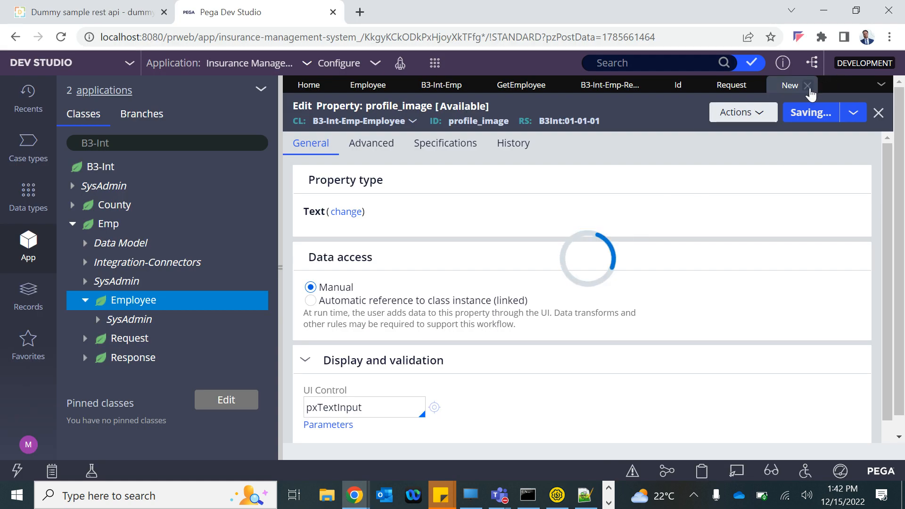
key(alt+Tab)
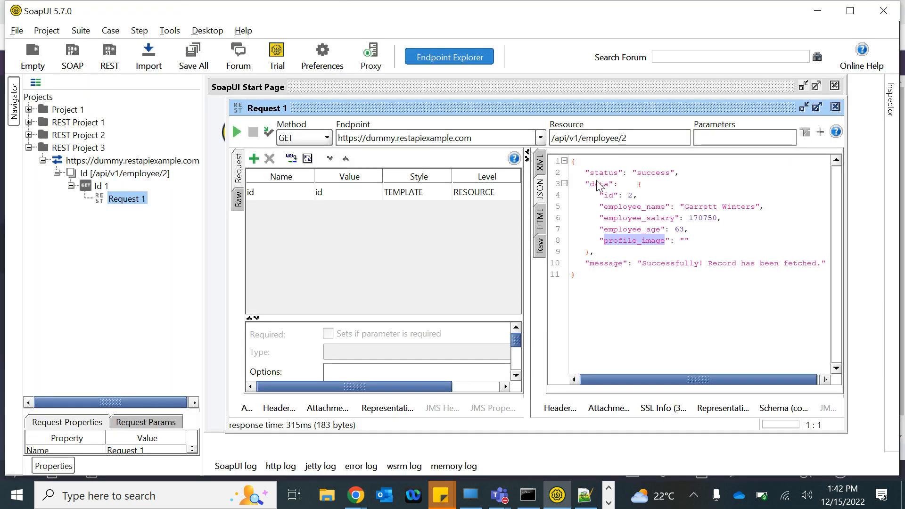
key(alt+Tab)
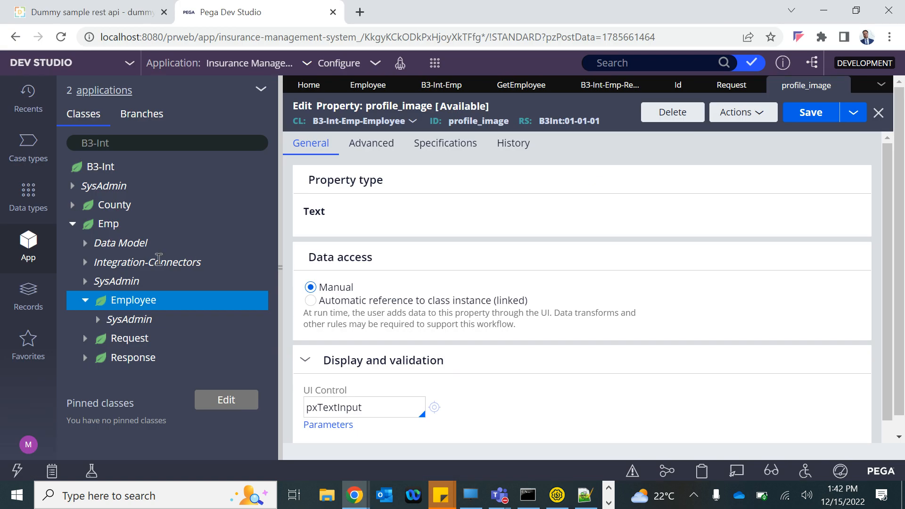
right_click(107, 361)
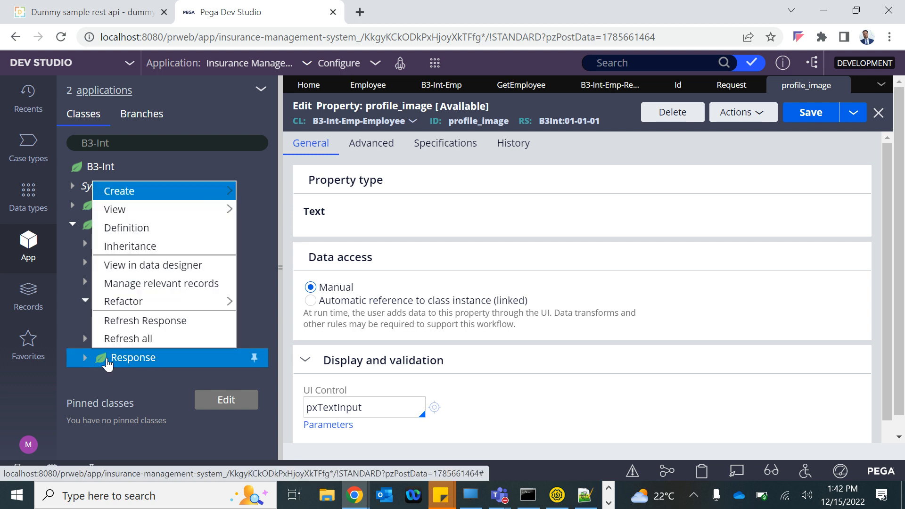
mouse_move(117, 207)
mouse_move(116, 192)
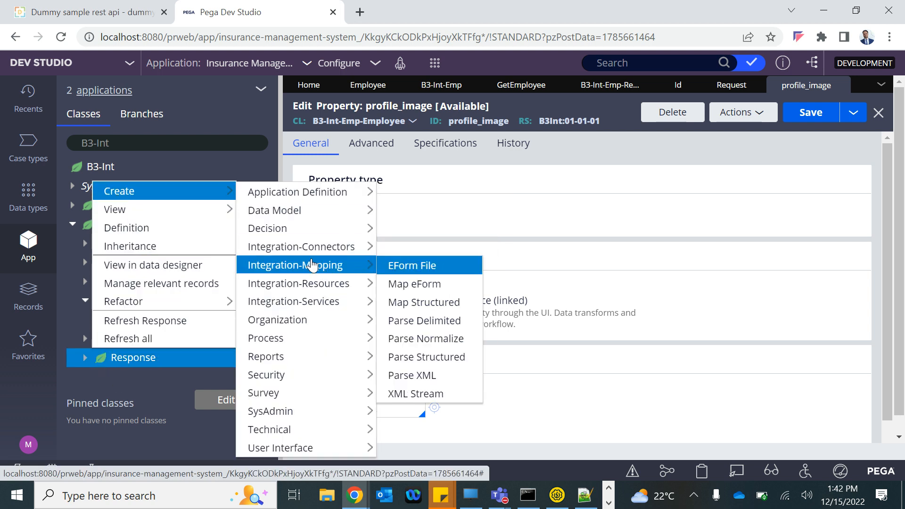
mouse_move(297, 219)
click(416, 359)
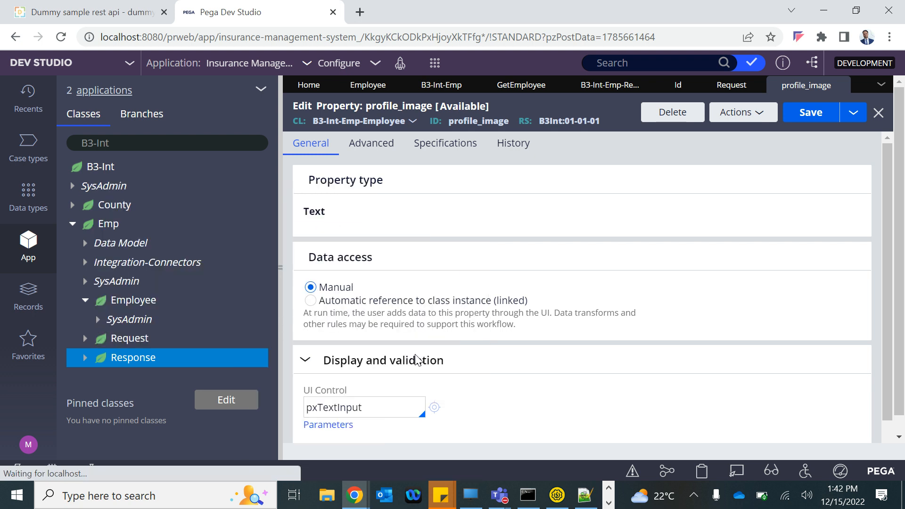
key(alt+Tab)
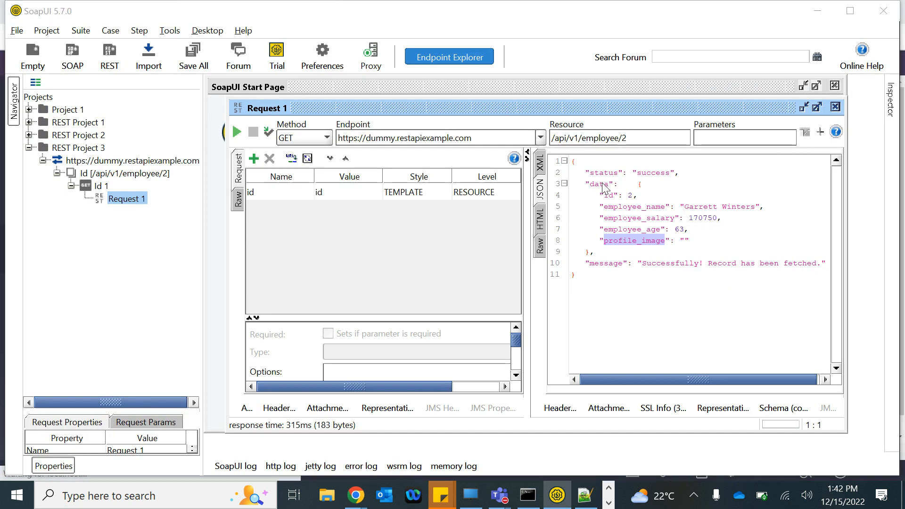
key(alt+Tab)
click(371, 206)
text(status)
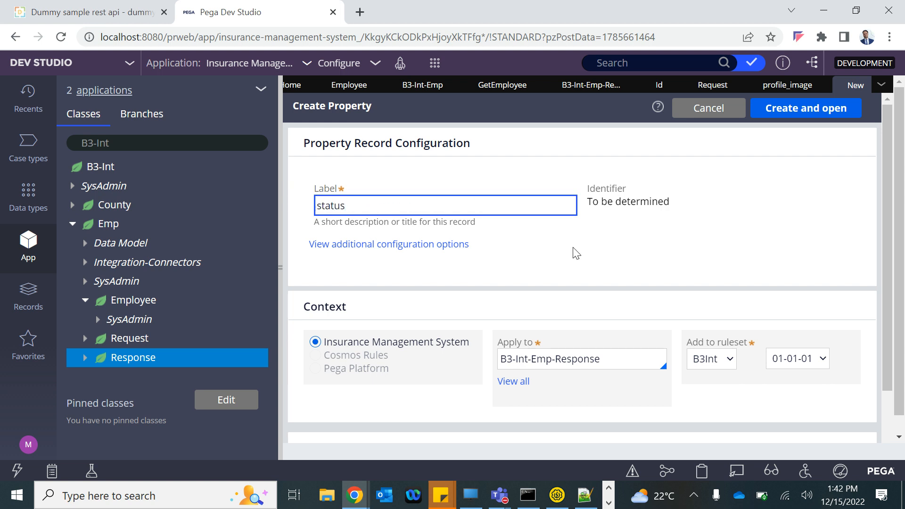
Step: Set the identifier to status in lowercase, and create and save the property in B3-Int-Emp-Response
click(629, 231)
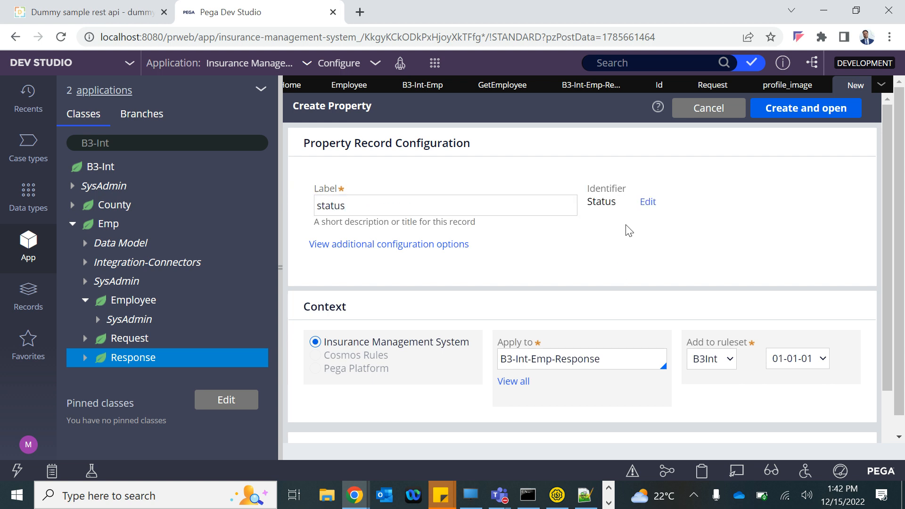
click(654, 205)
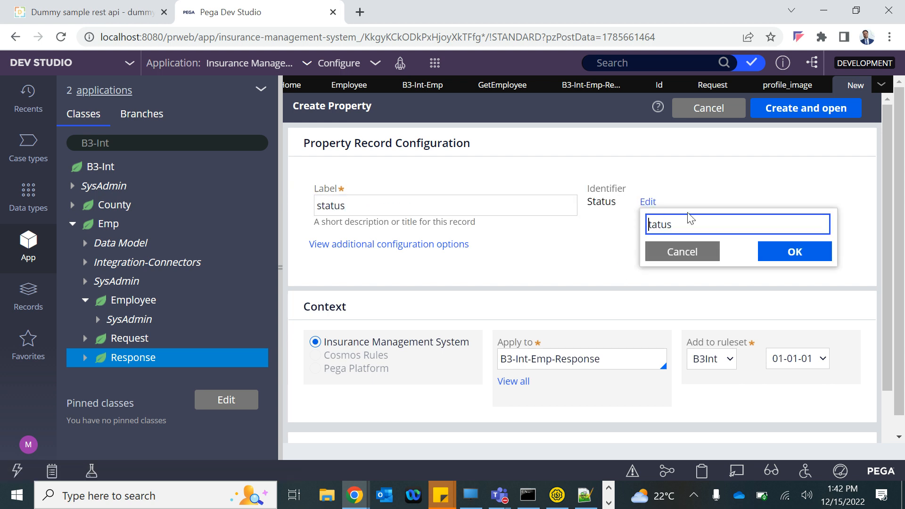
click(764, 253)
click(820, 112)
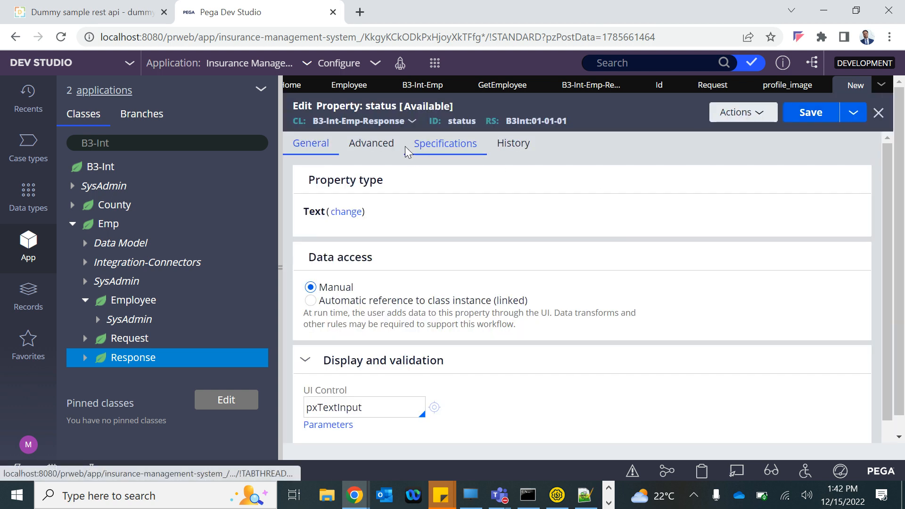
click(822, 117)
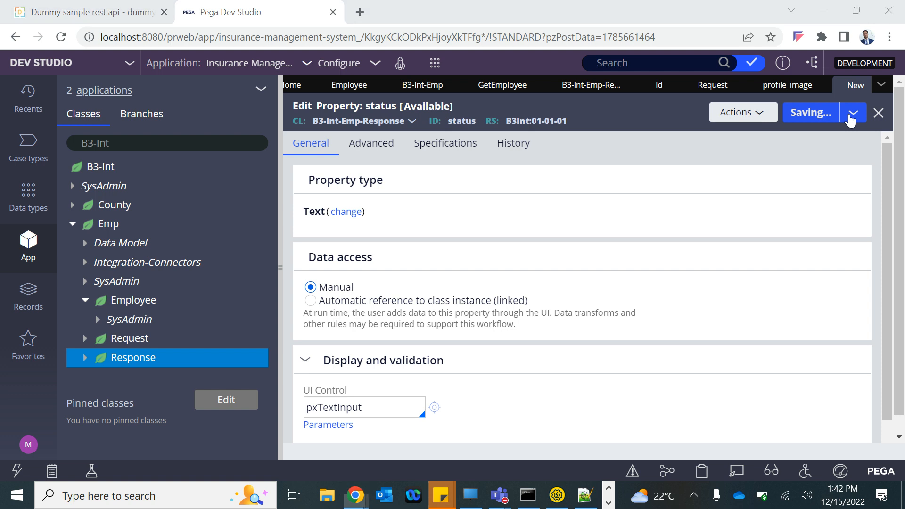
Step: Check the message field in the SoapUI response, and start a Save As copy of the status property in Pega, labelled message
key(alt+Tab)
double_click(603, 265)
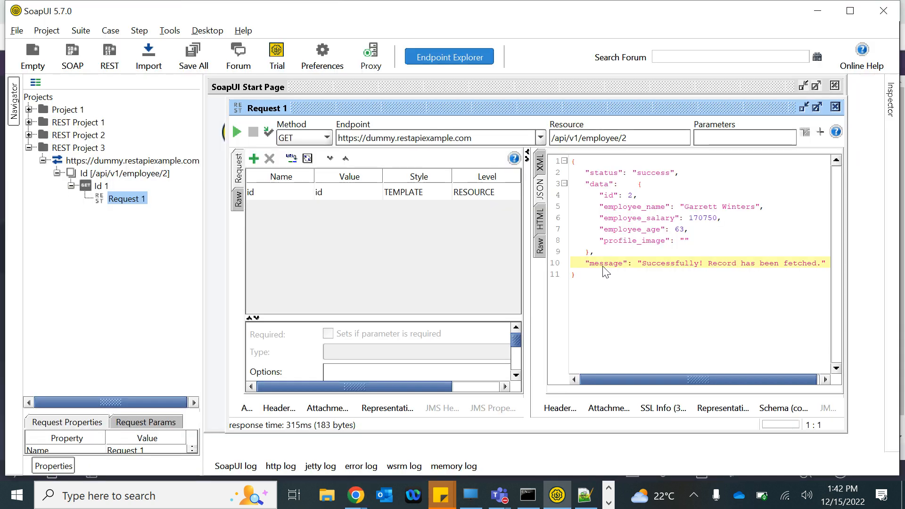
key(alt+Tab)
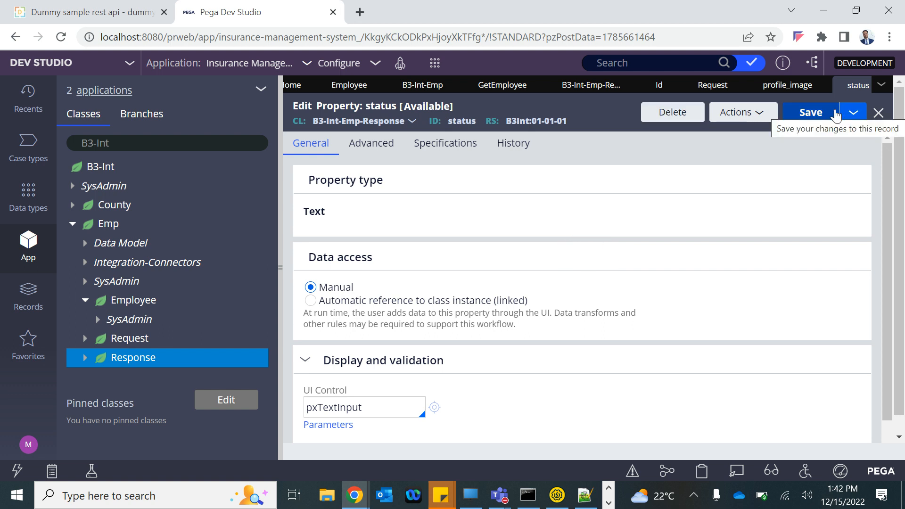
click(853, 112)
click(804, 132)
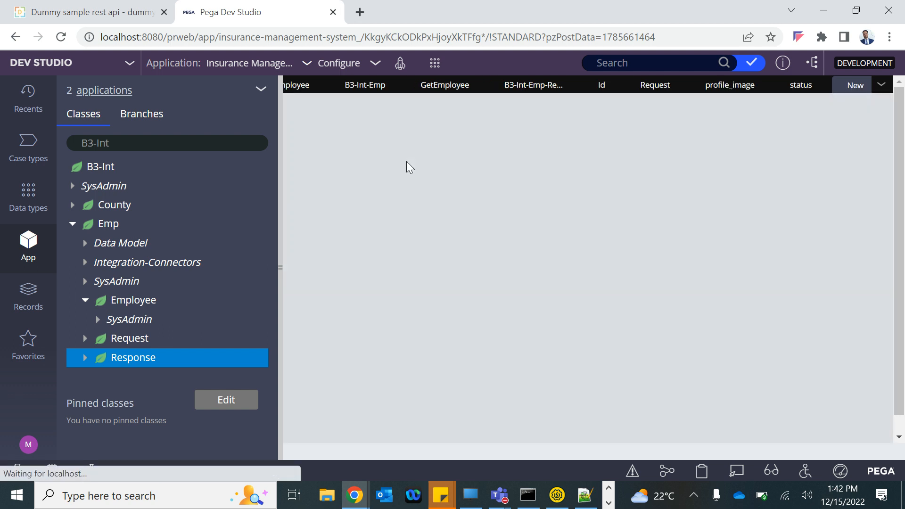
double_click(345, 219)
text(message)
Step: Set the copied property's identifier to message in lowercase
click(664, 255)
click(648, 215)
key(Delete)
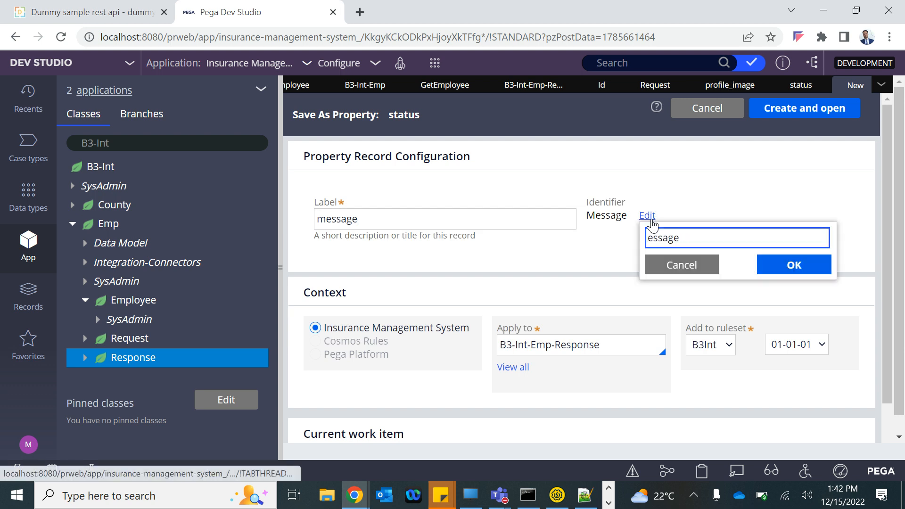
text(m)
click(786, 266)
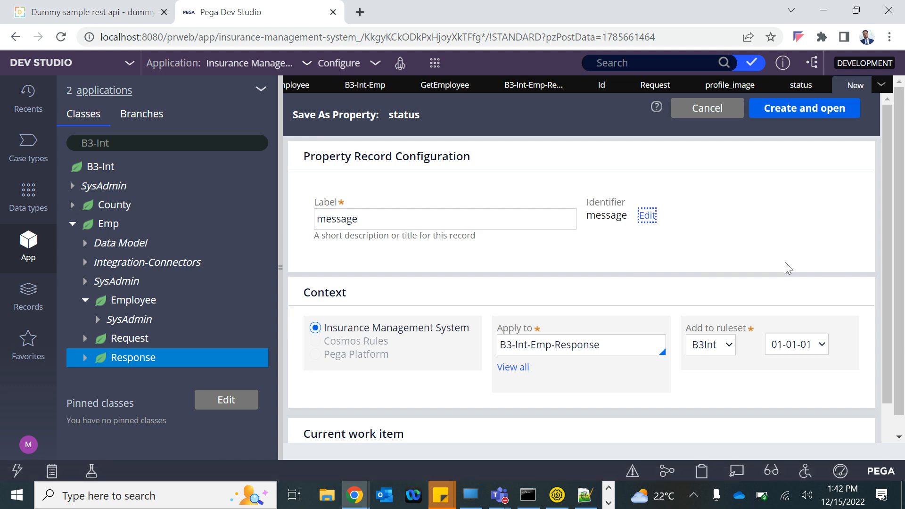
Step: Create the message property in B3-Int-Emp-Response, accepting the duplicate property name
click(810, 114)
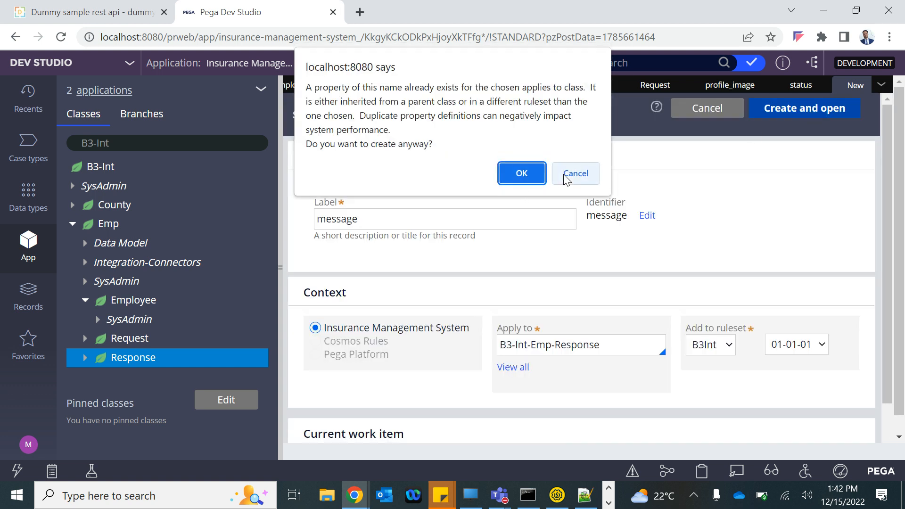
click(567, 178)
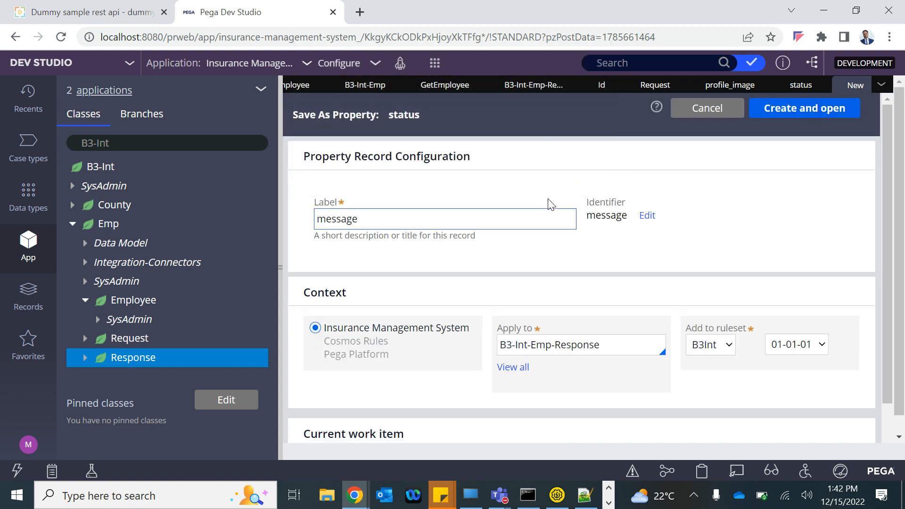
click(803, 114)
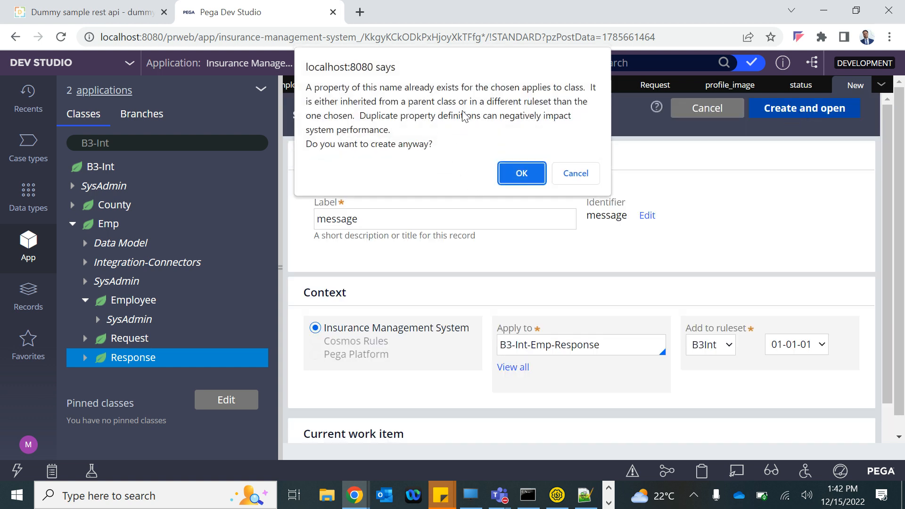
click(521, 173)
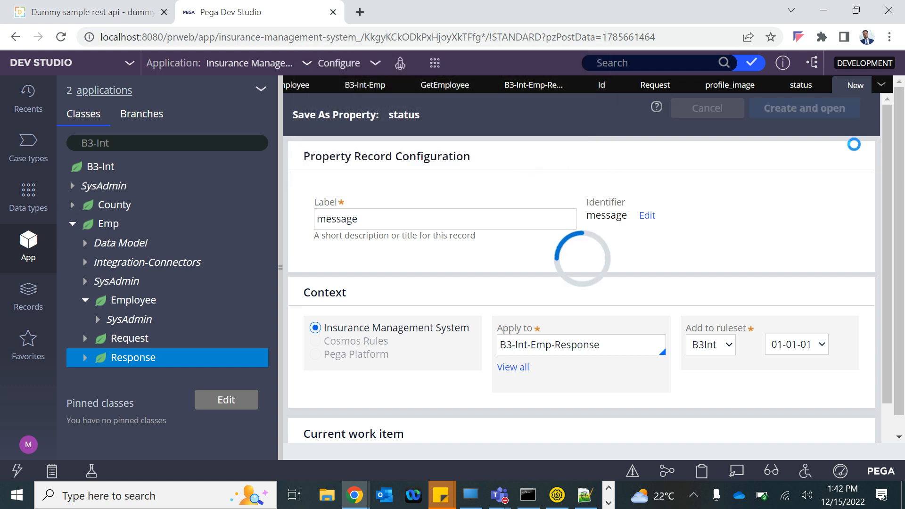
Step: Check the data field in the SoapUI response, and save the message property in Pega and close the message and status records
key(alt+Tab)
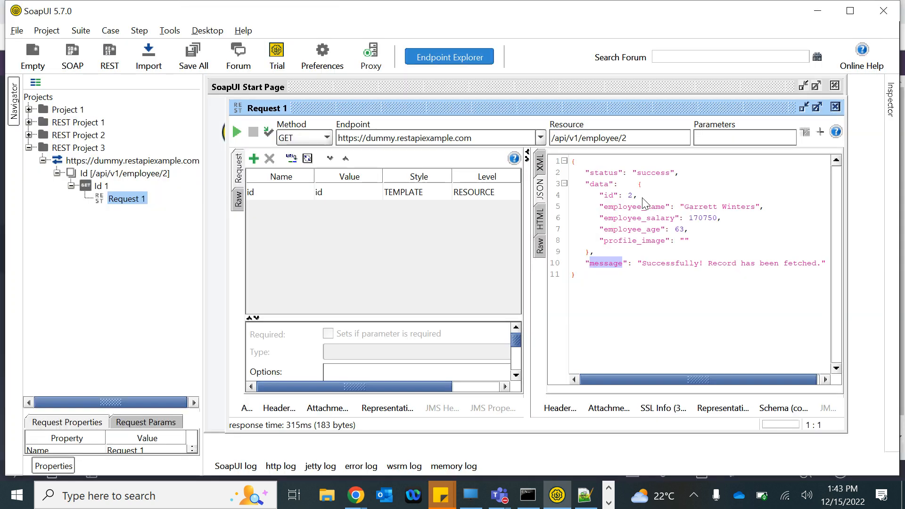
double_click(601, 185)
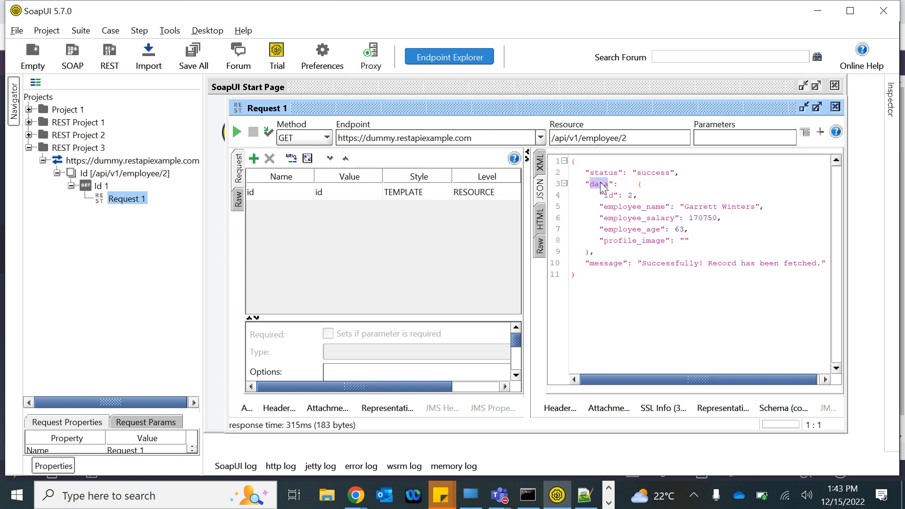
key(alt+Tab)
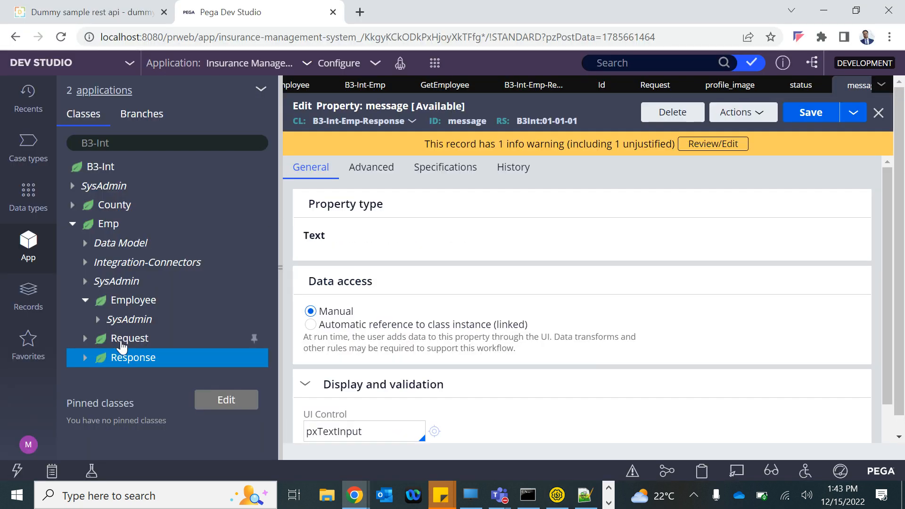
click(810, 115)
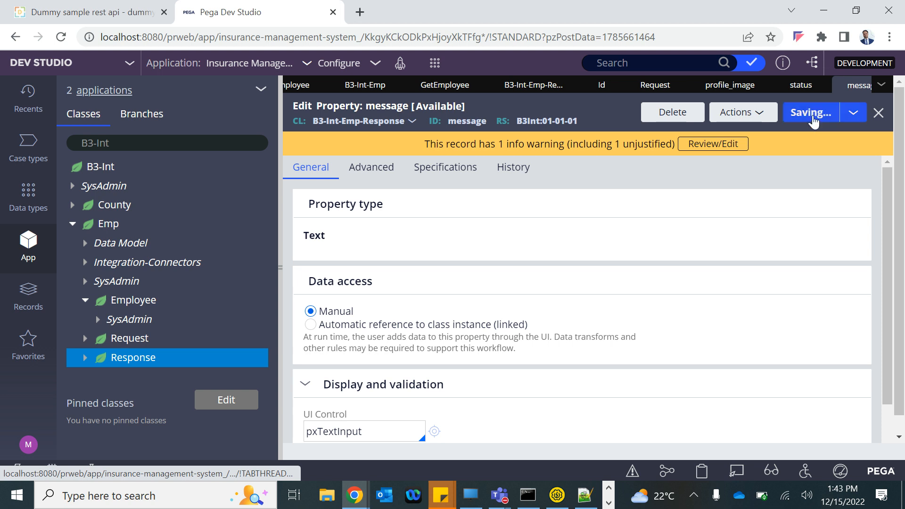
click(878, 114)
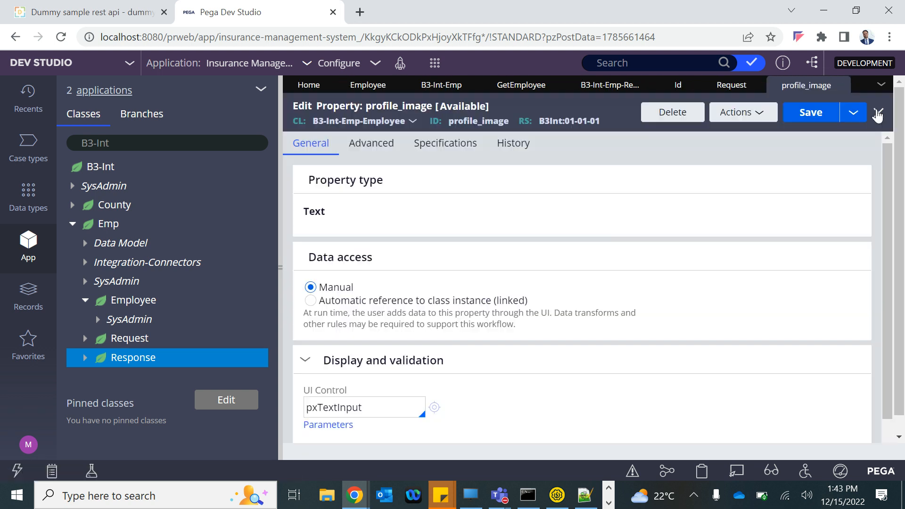
Step: Start a new Data Model property on the Response class under Emp, labelled data
right_click(108, 360)
mouse_move(127, 194)
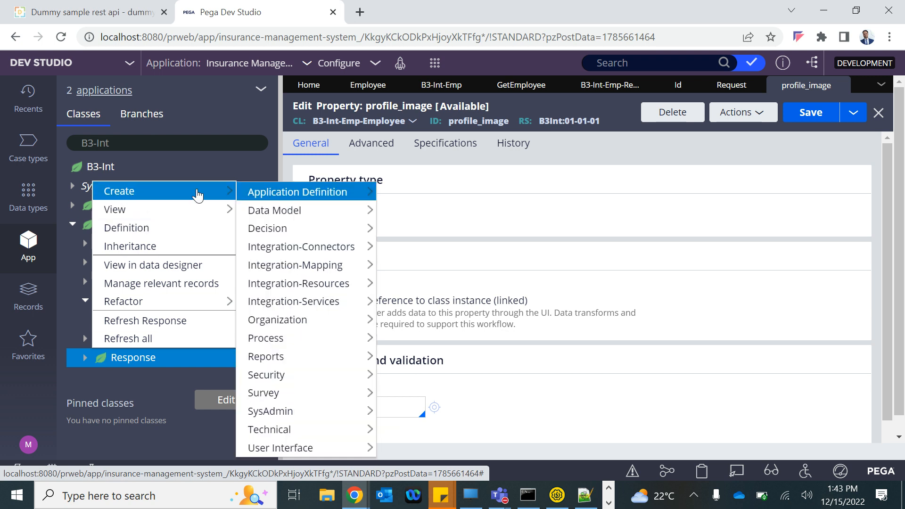
mouse_move(259, 211)
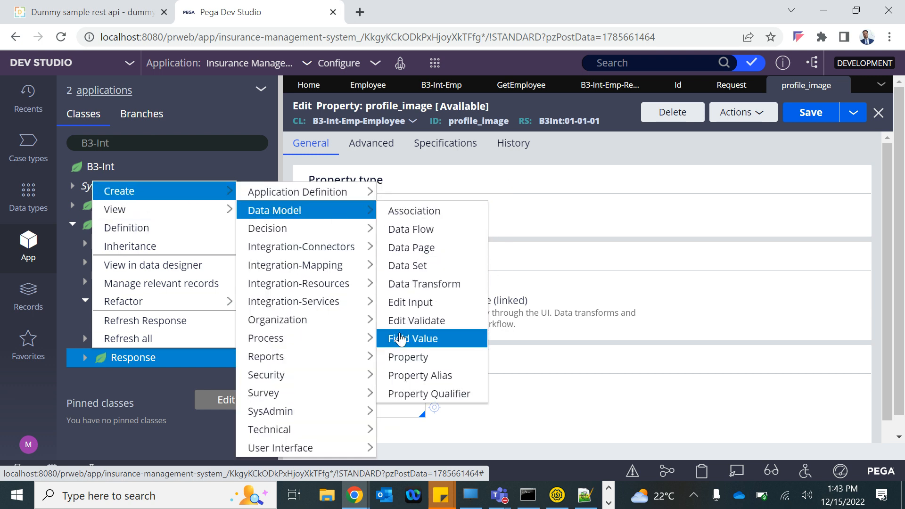
click(401, 356)
click(359, 204)
text(data)
click(578, 273)
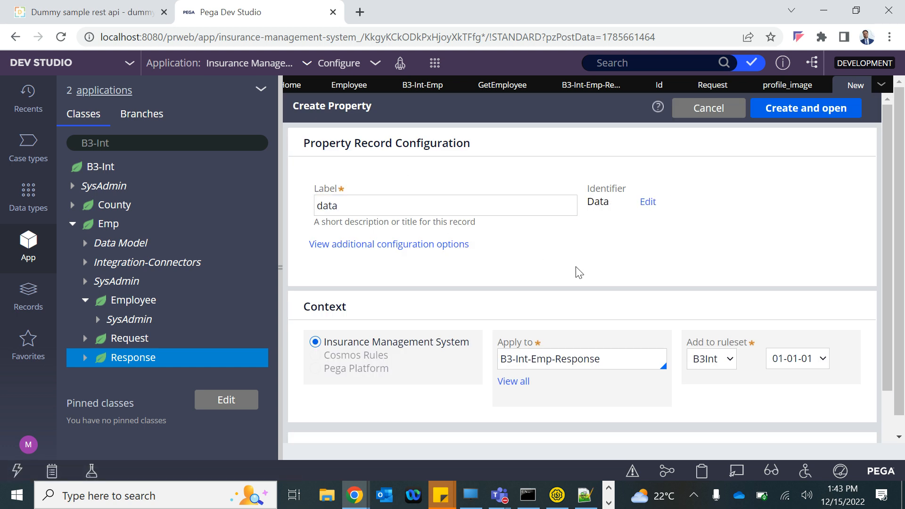
Step: Set the new property's identifier to data in lowercase, and create and open it in B3-Int-Emp-Response
click(648, 203)
text(data)
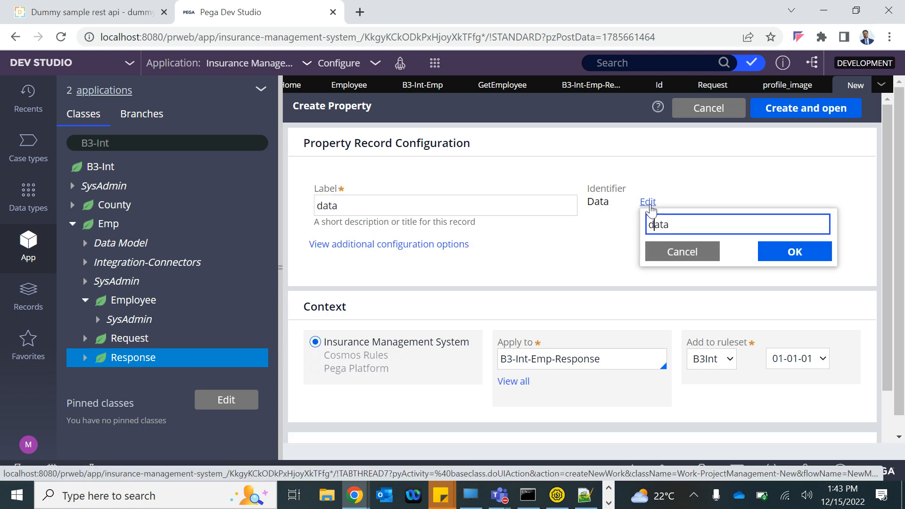
click(758, 253)
click(802, 113)
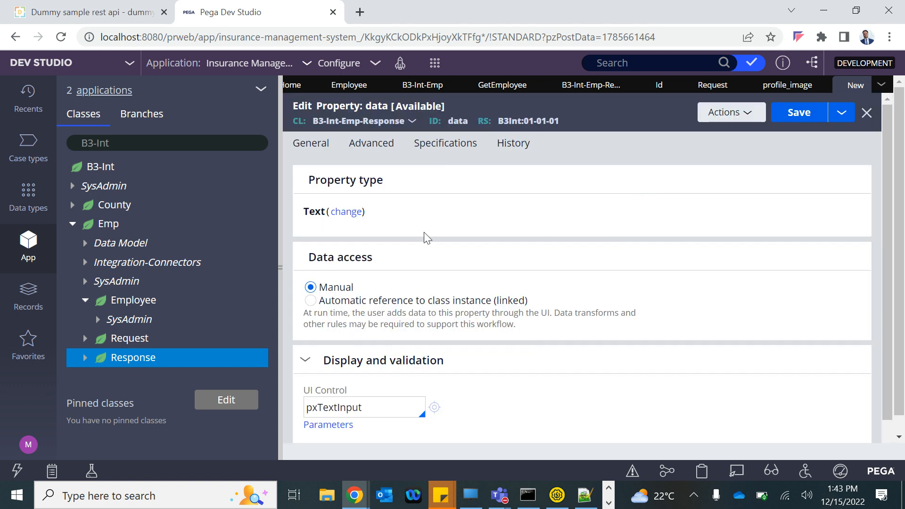
Step: Change the data property's type to Single Page with page definition B3-Int-Emp-Employee, and save it
click(347, 213)
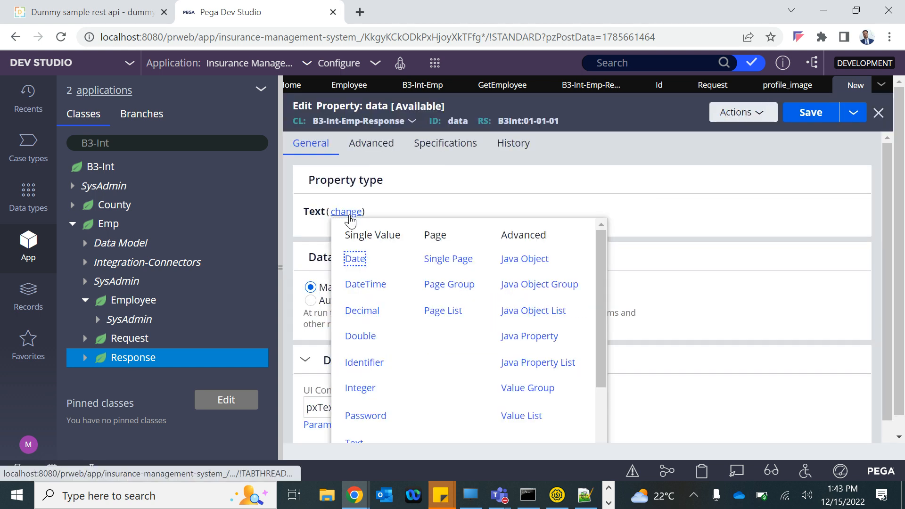
click(447, 261)
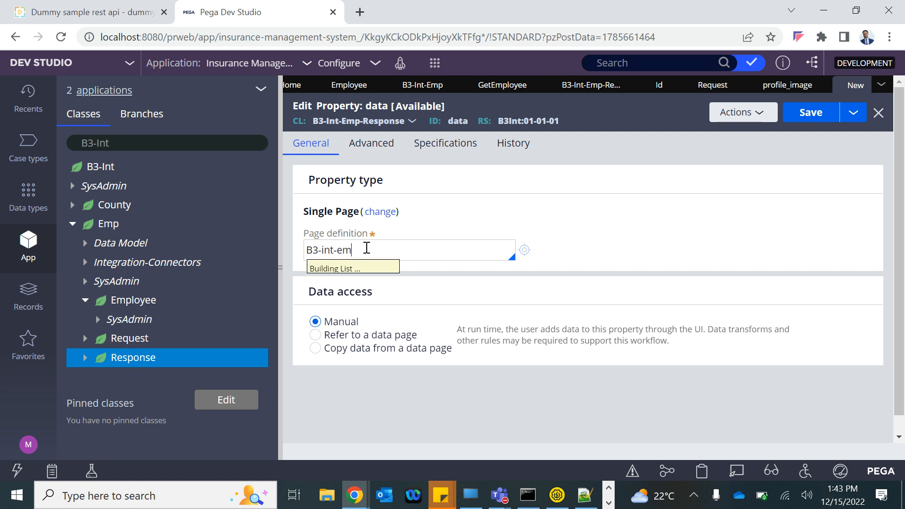
key(Down)
key(Down)
key(Down)
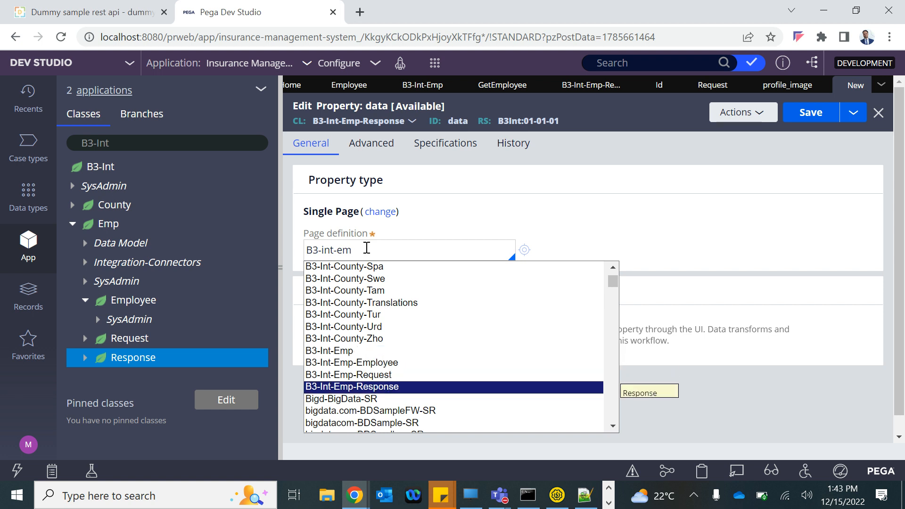
key(Return)
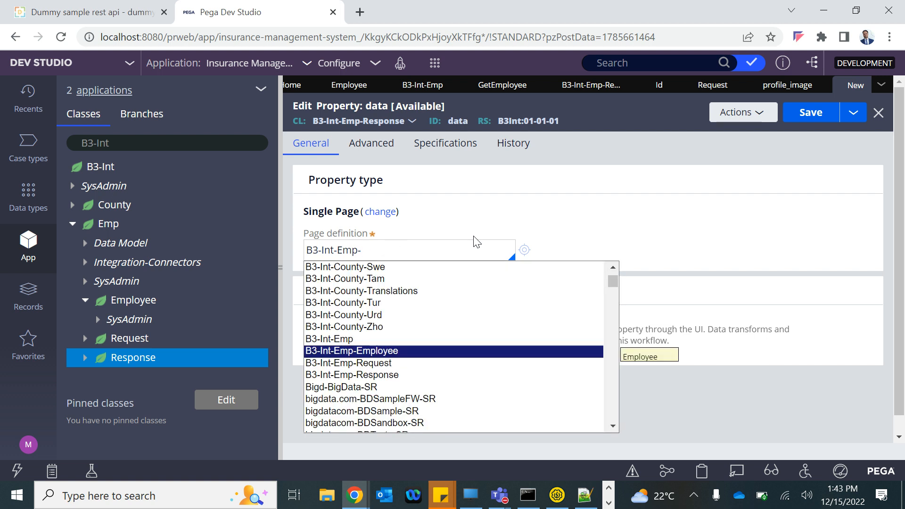
key(Return)
click(810, 114)
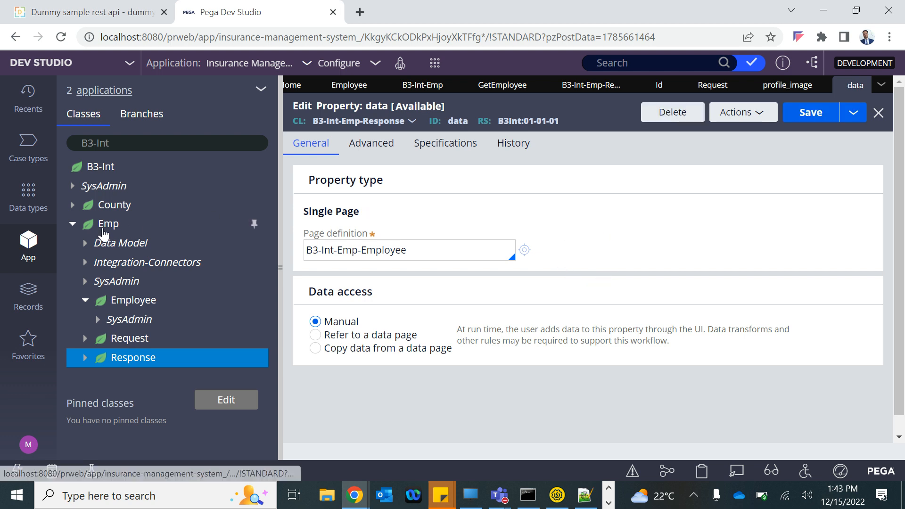
Step: Start a new Data Model property on the Emp class, labelled response
click(86, 301)
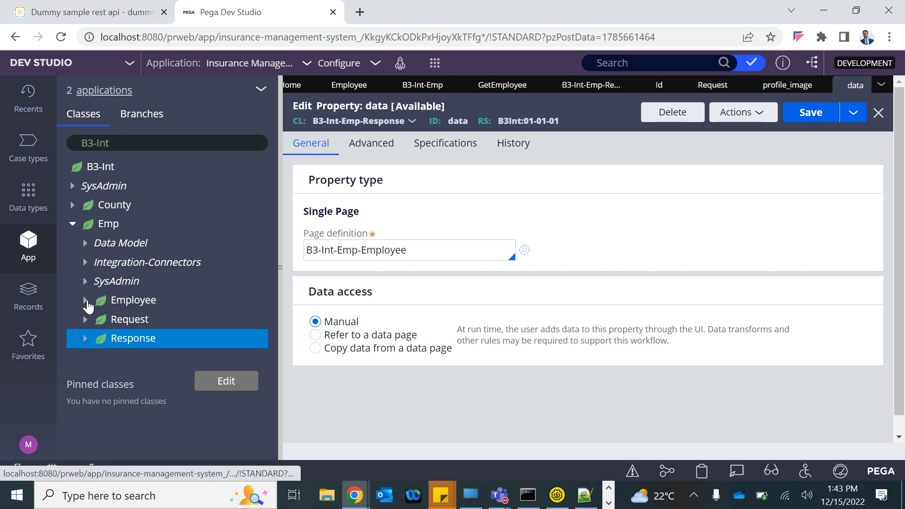
right_click(106, 227)
mouse_move(109, 245)
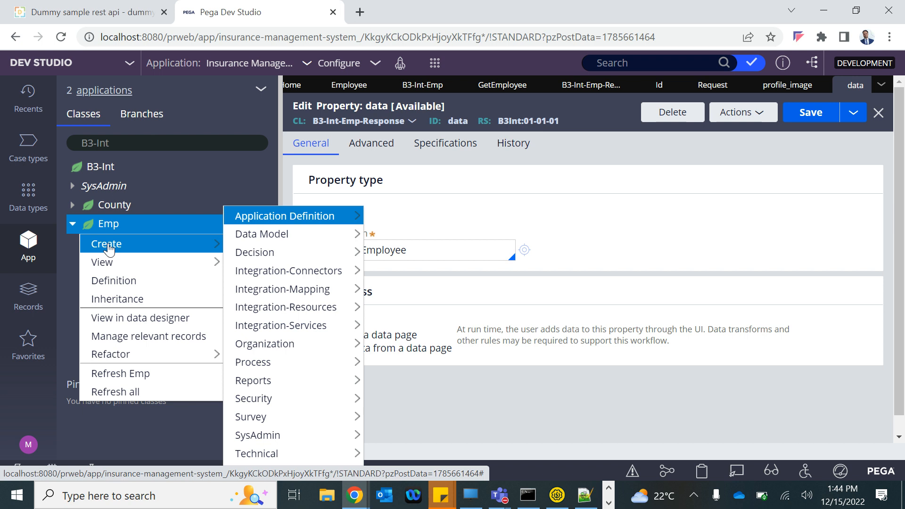
mouse_move(273, 384)
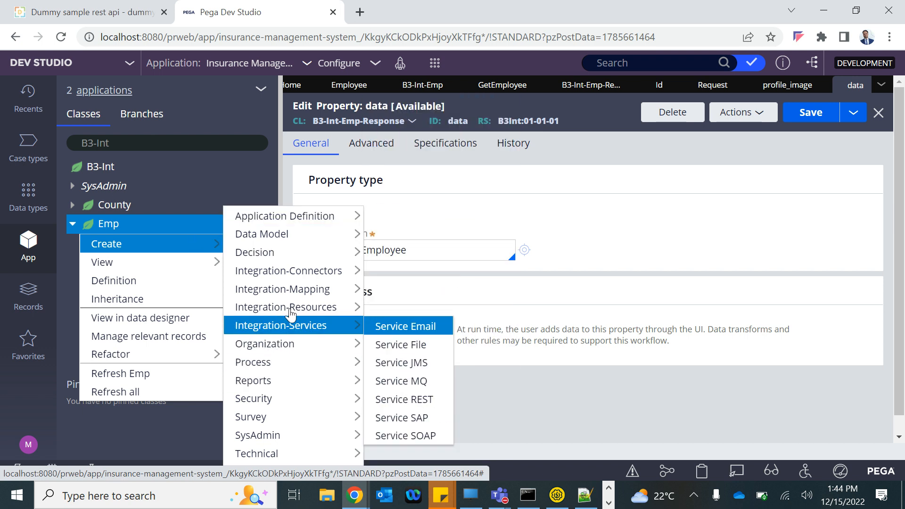
mouse_move(293, 236)
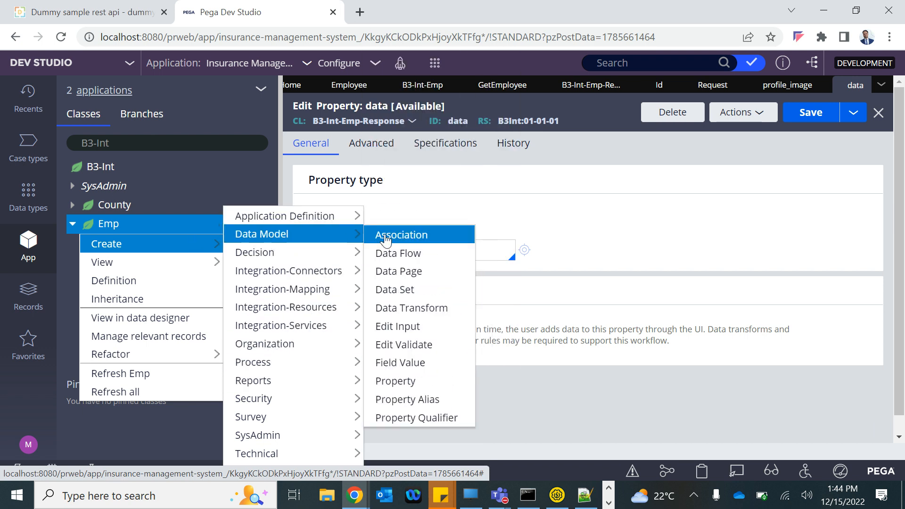
click(397, 375)
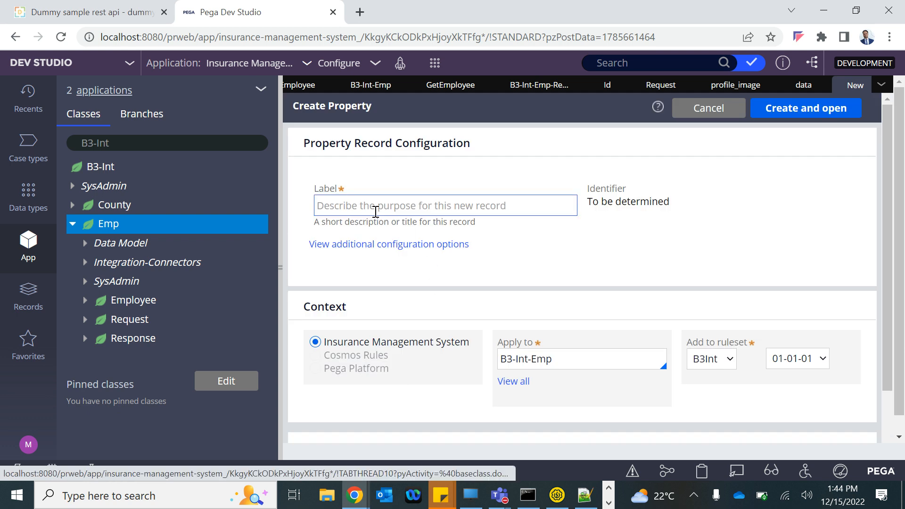
click(376, 210)
text(response)
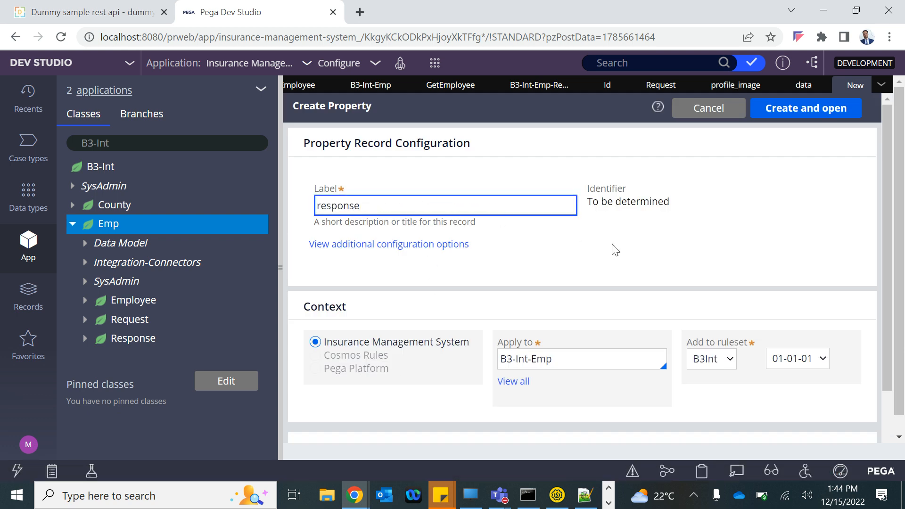
Step: Set the new property's identifier to response in lowercase, and create and open it in B3-Int-Emp
click(615, 250)
click(648, 201)
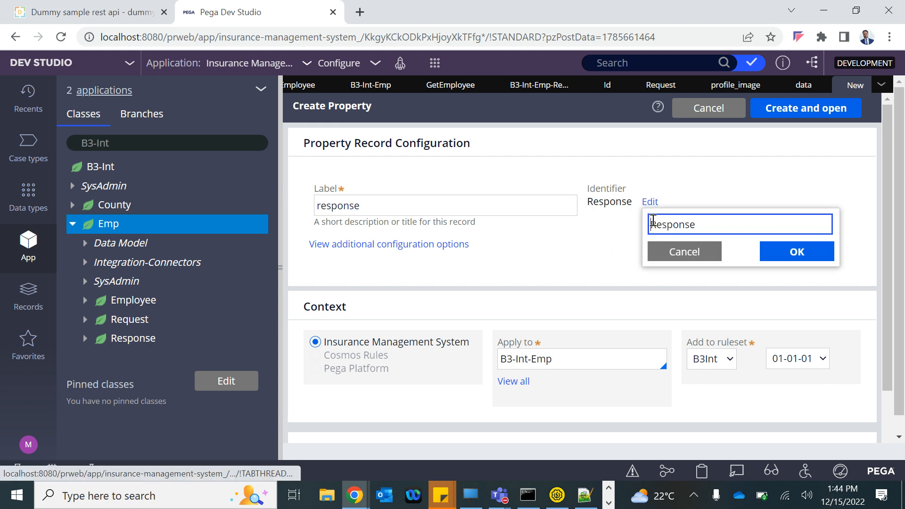
click(814, 256)
click(806, 109)
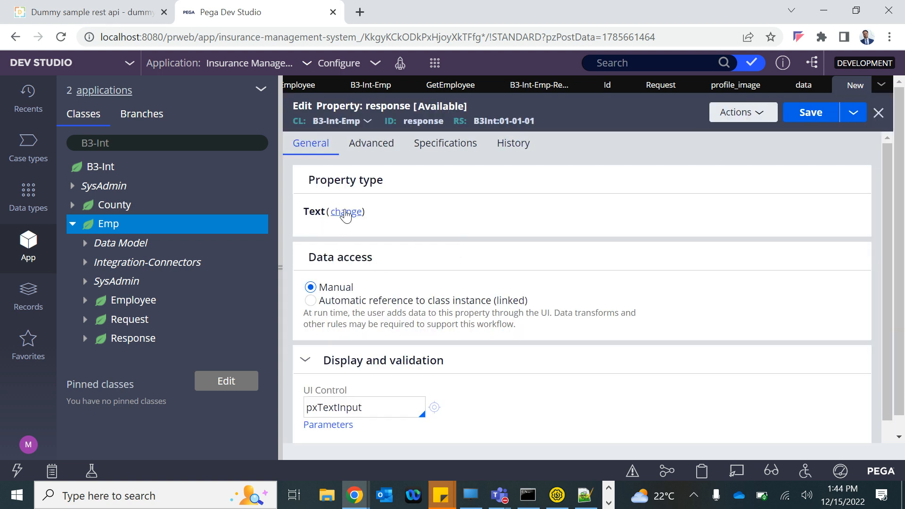
Step: Change the response property's type to Single Page with page definition B3-Int-Emp-Response, and save it
click(347, 213)
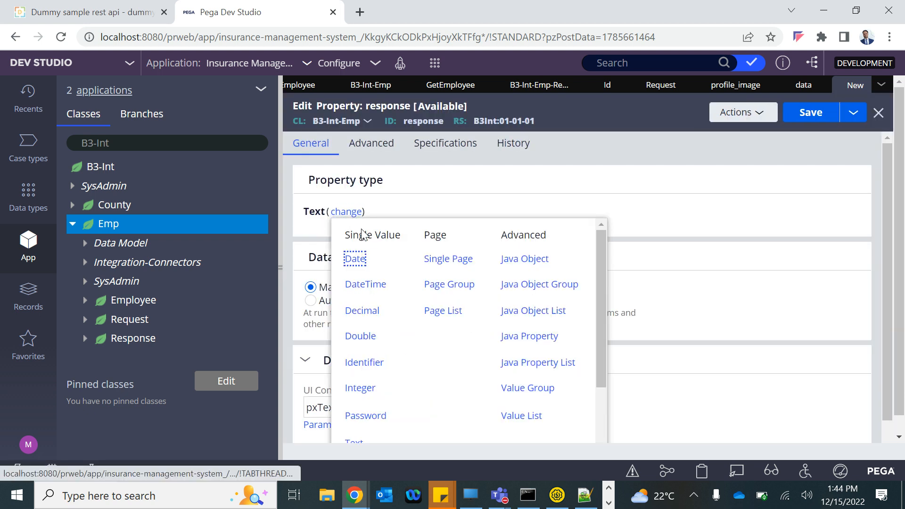
click(449, 260)
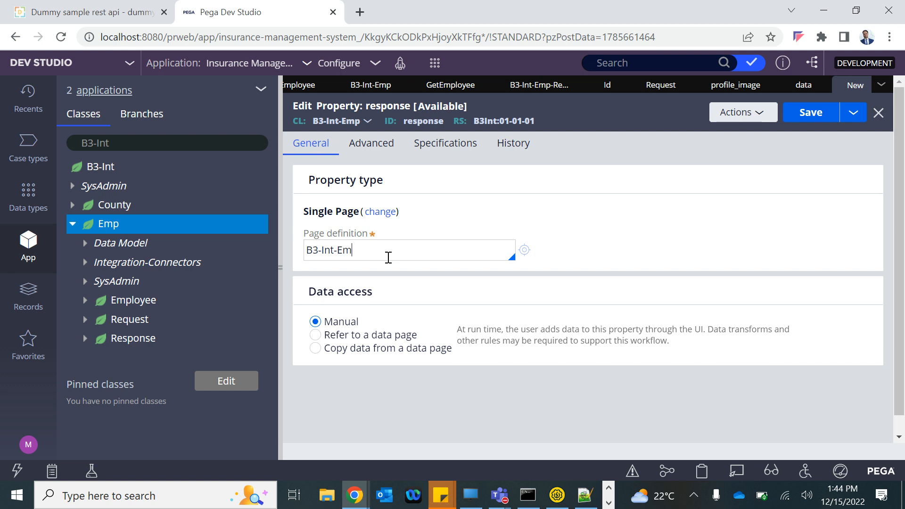
key(Down)
key(Down)
key(Down)
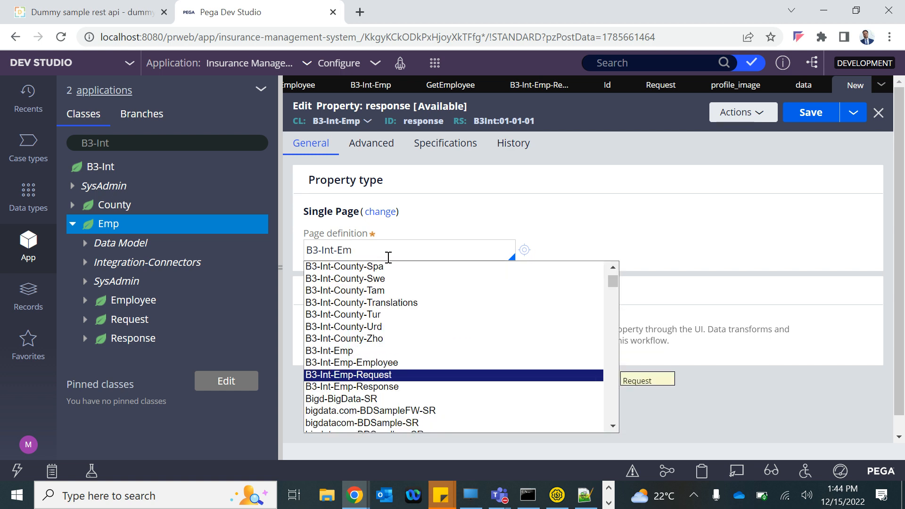
key(Return)
click(815, 113)
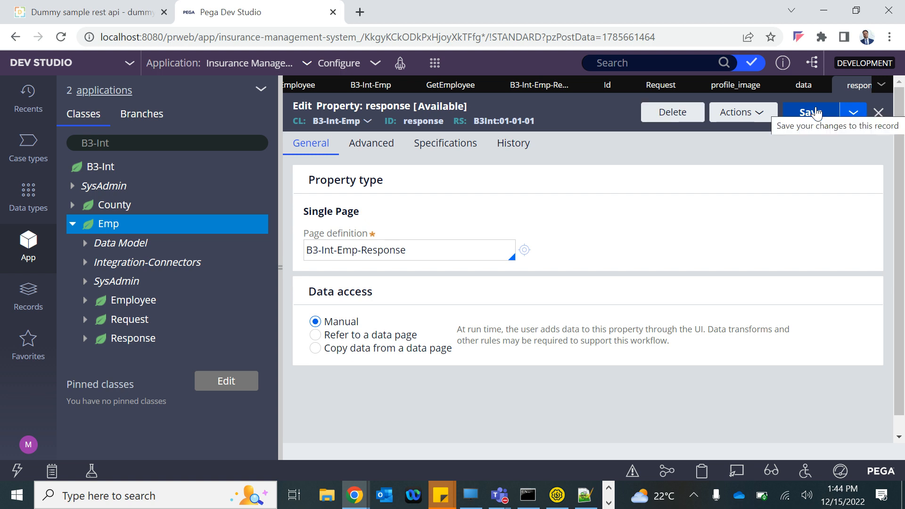
click(816, 113)
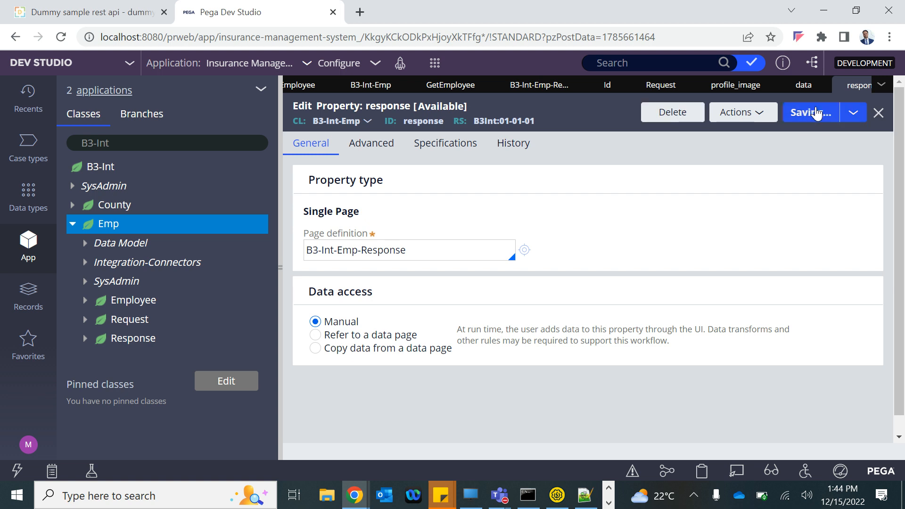
Step: In the GetEmployee connector's GET response, map the message data to Clipboard with the key .response, and save
click(452, 87)
scroll(411, 308, down, 3)
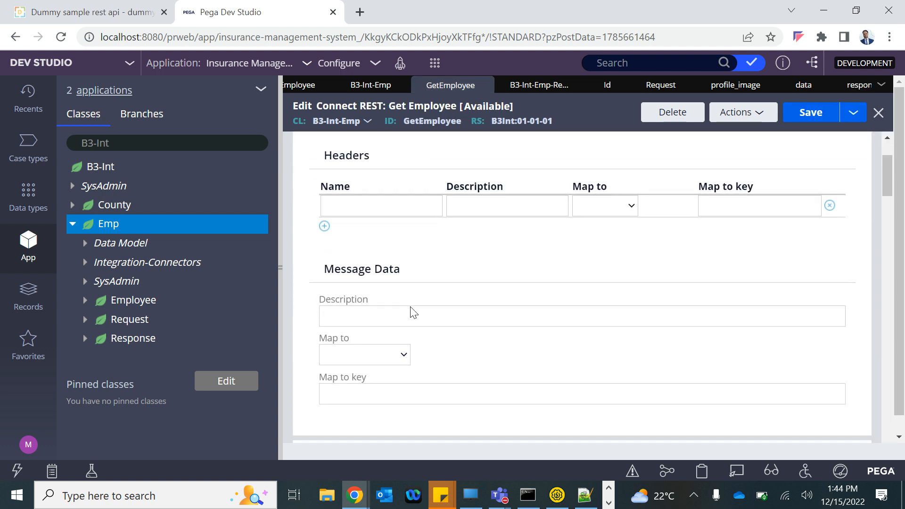
click(376, 316)
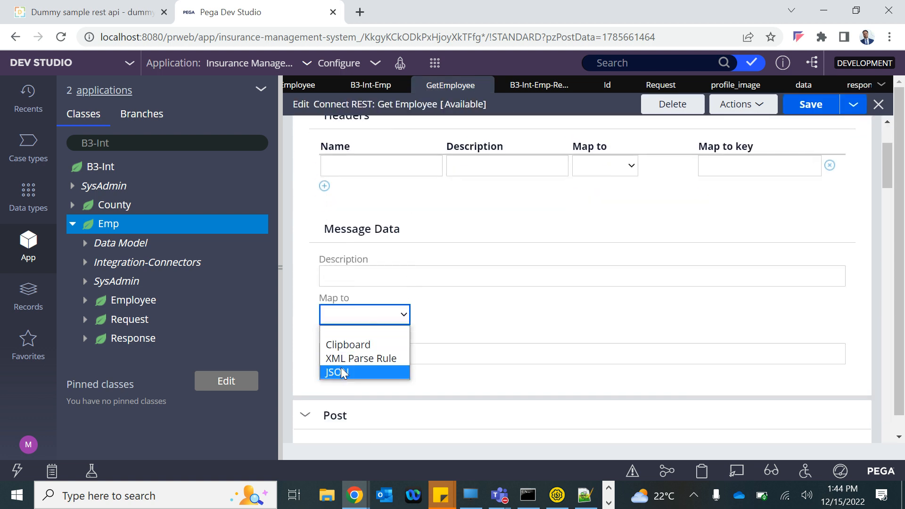
click(354, 345)
click(342, 354)
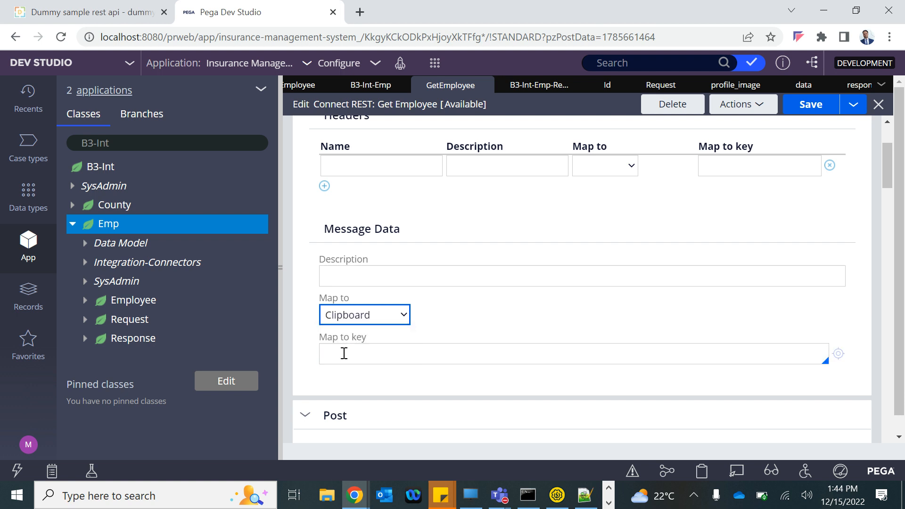
text(.)
key(Down)
key(Down)
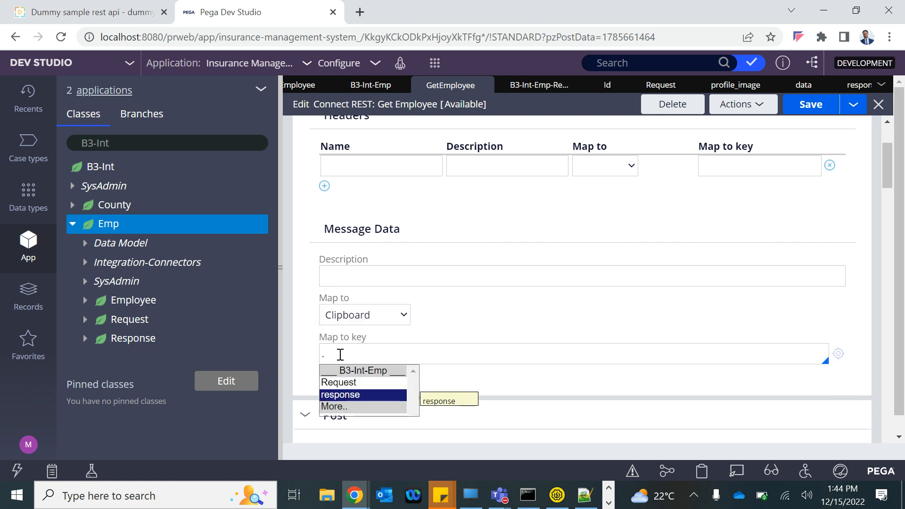
key(Return)
click(810, 105)
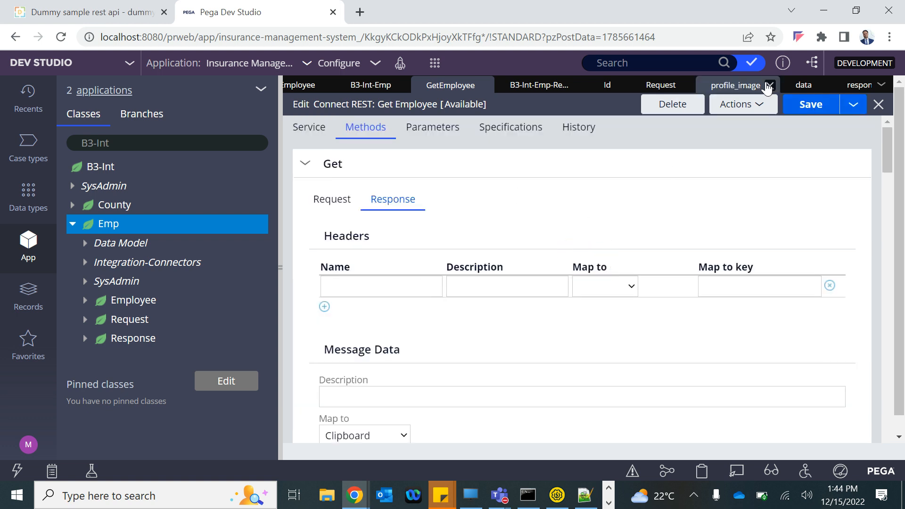
Step: Collapse the class explorer to widen the GetEmployee record and review the GET response message data mapping
click(737, 110)
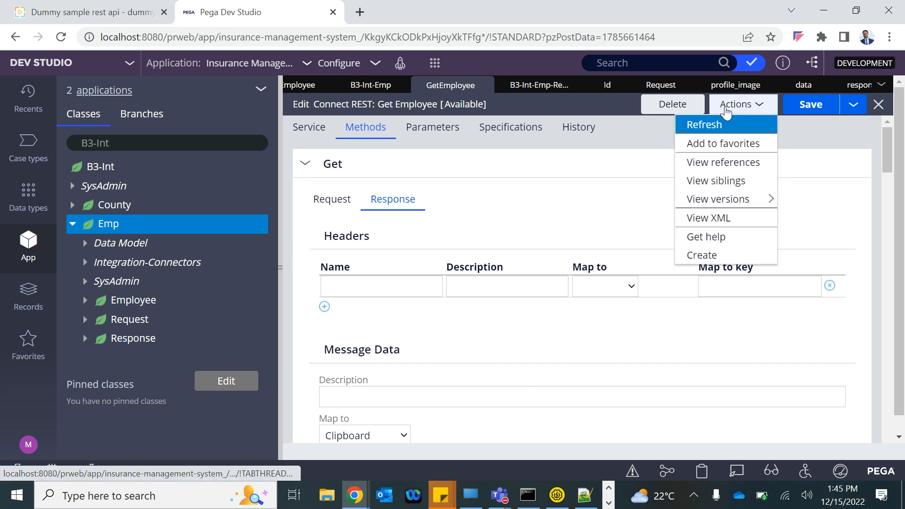
click(282, 272)
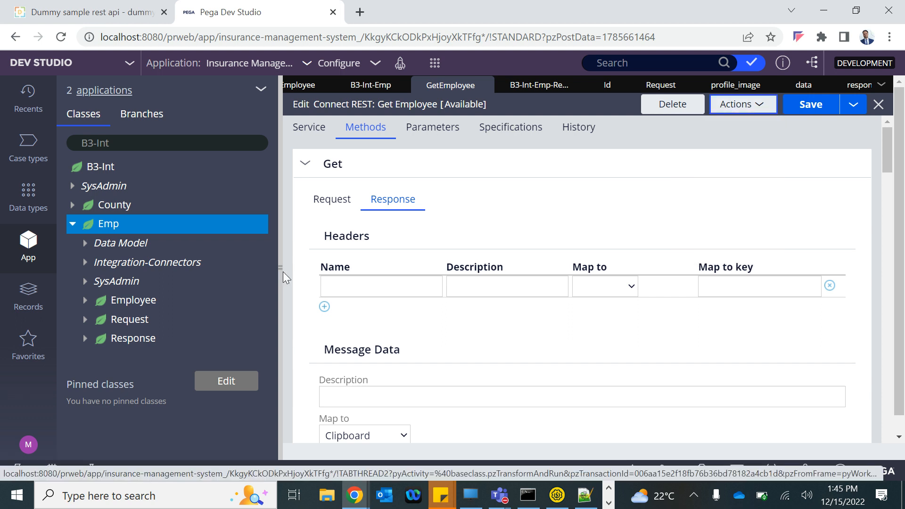
click(279, 268)
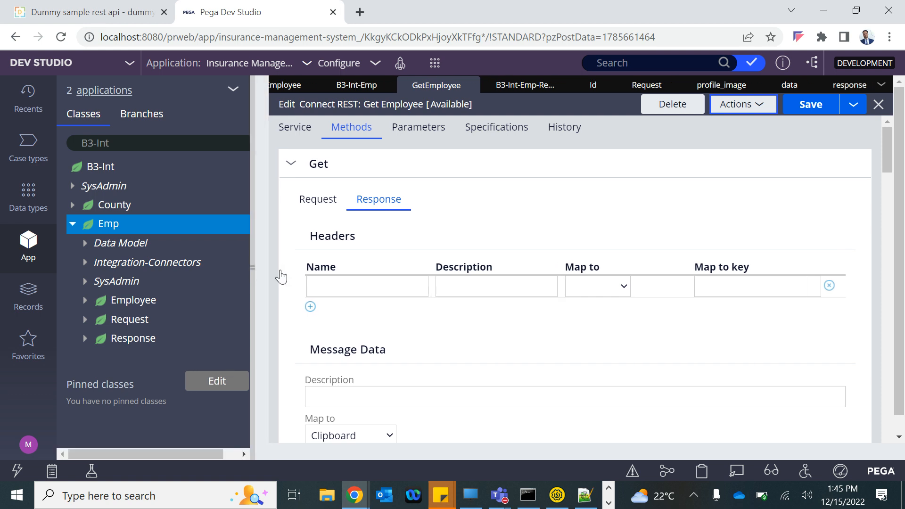
scroll(336, 334, down, 1)
scroll(336, 334, down, 2)
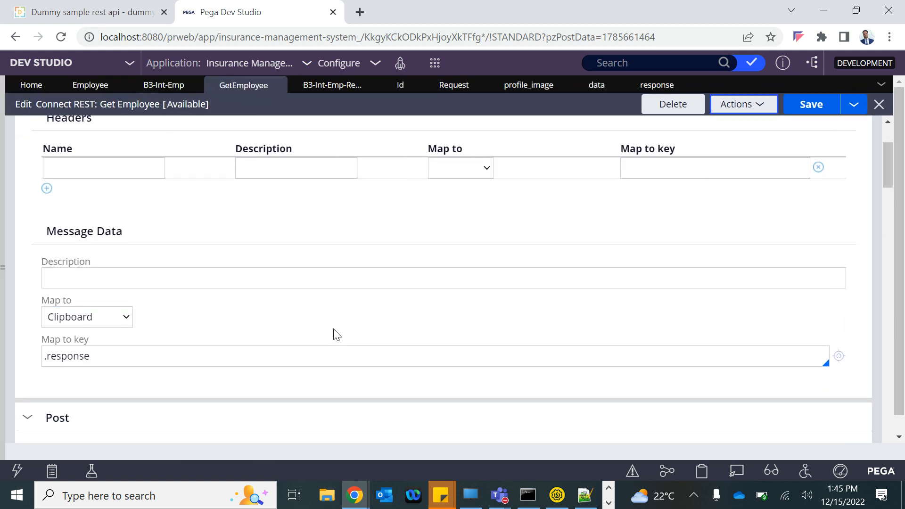
scroll(336, 333, down, 2)
scroll(336, 333, up, 4)
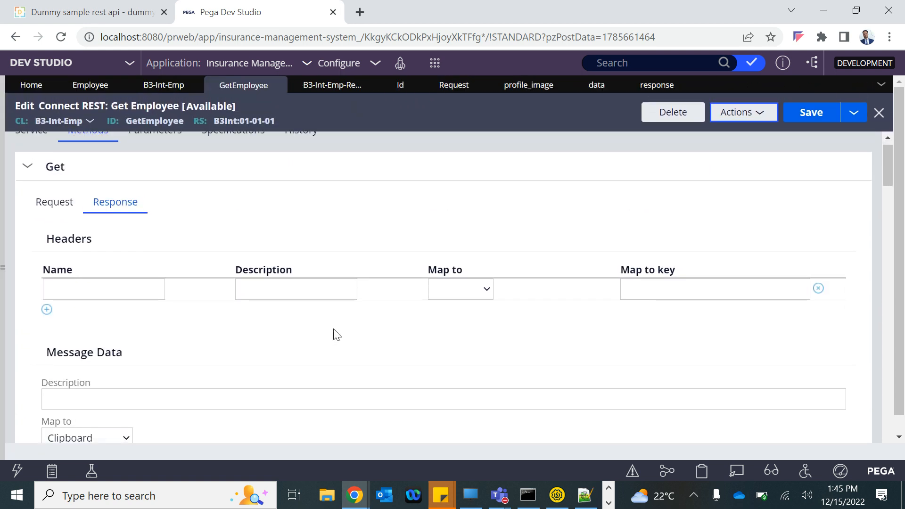
Step: Switch the GET response message data mapping to JSON without fast processing, and save the GetEmployee connector
scroll(335, 333, down, 4)
click(109, 272)
click(109, 277)
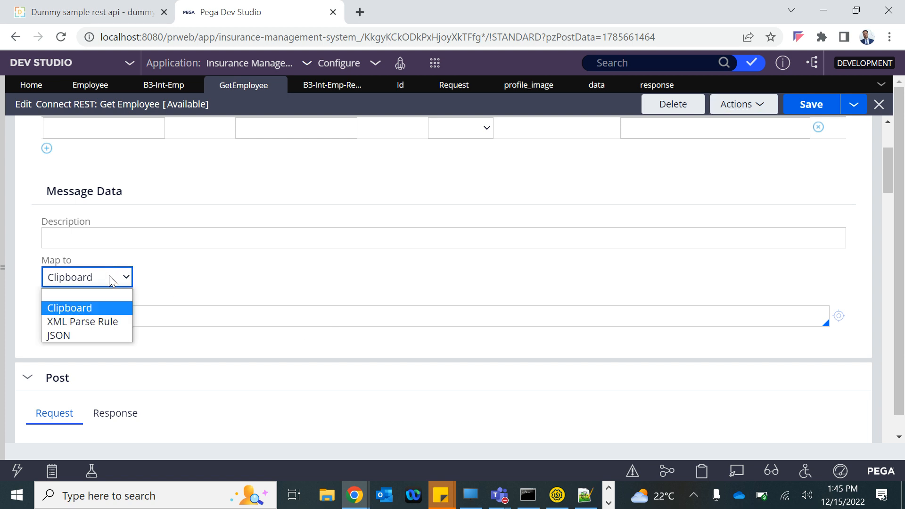
click(59, 335)
click(89, 343)
click(95, 283)
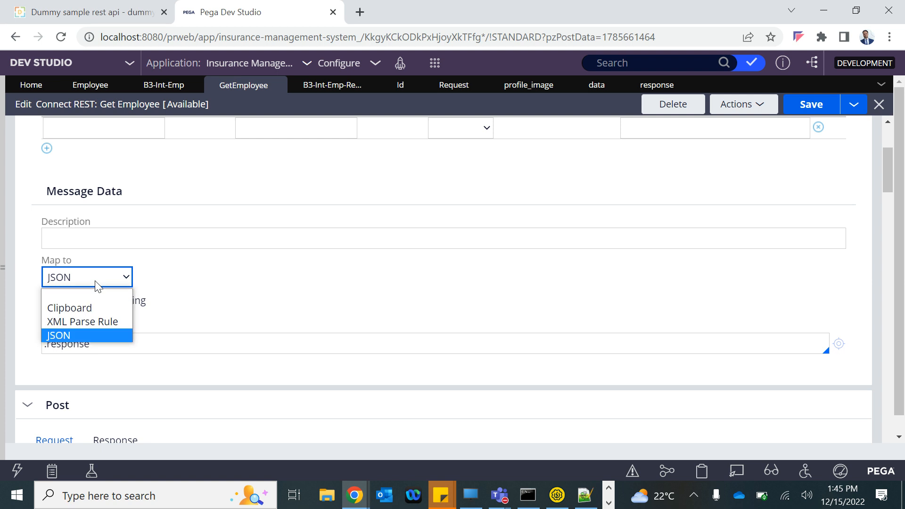
click(215, 293)
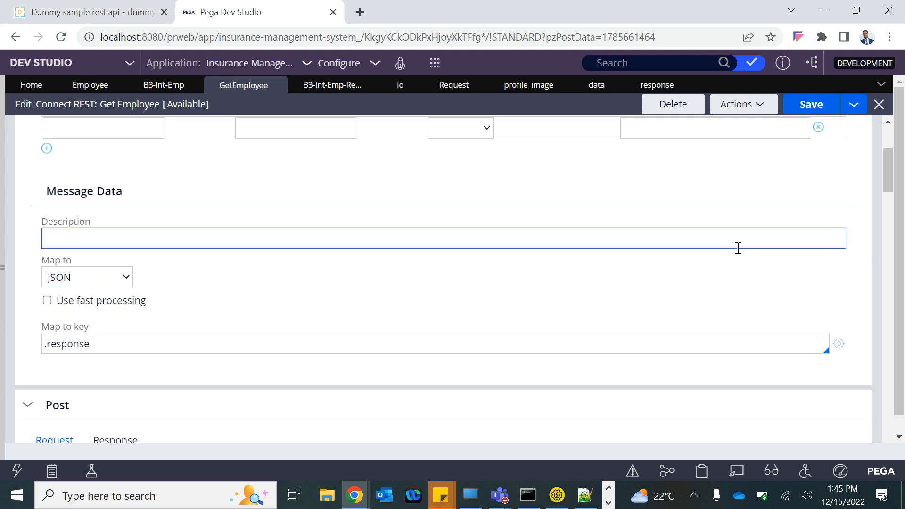
click(813, 104)
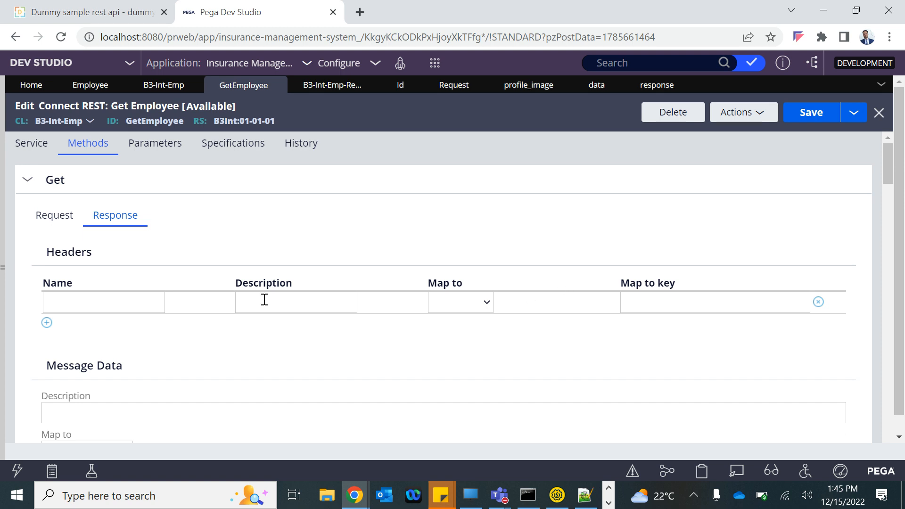
Step: Restore the class explorer and check which actions are available for the GetEmployee connector
click(5, 268)
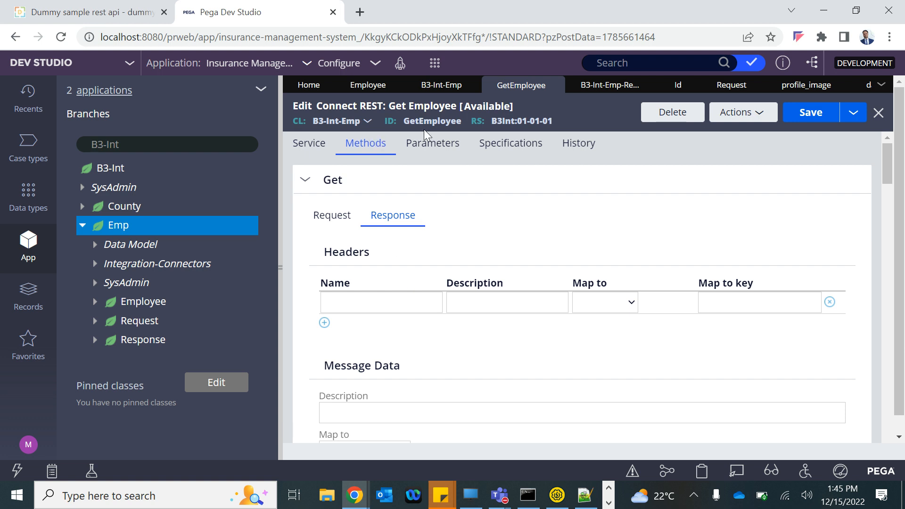
click(754, 114)
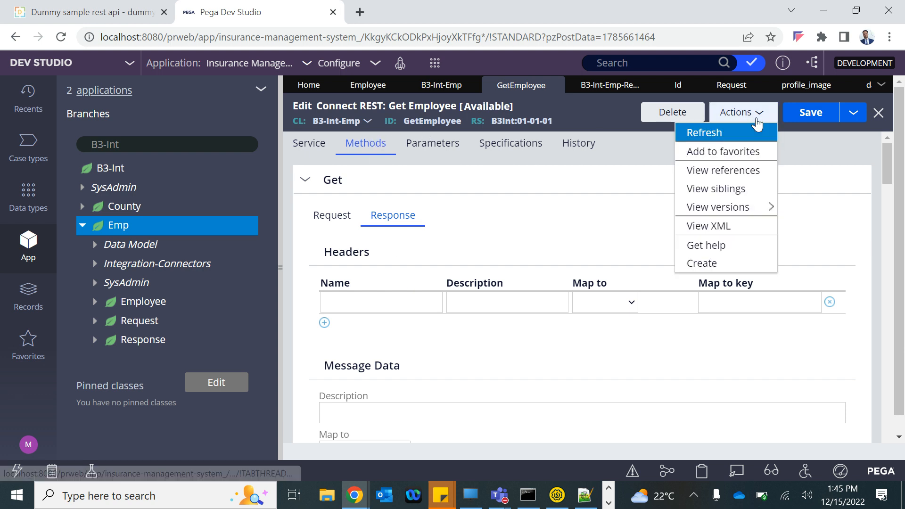
click(502, 216)
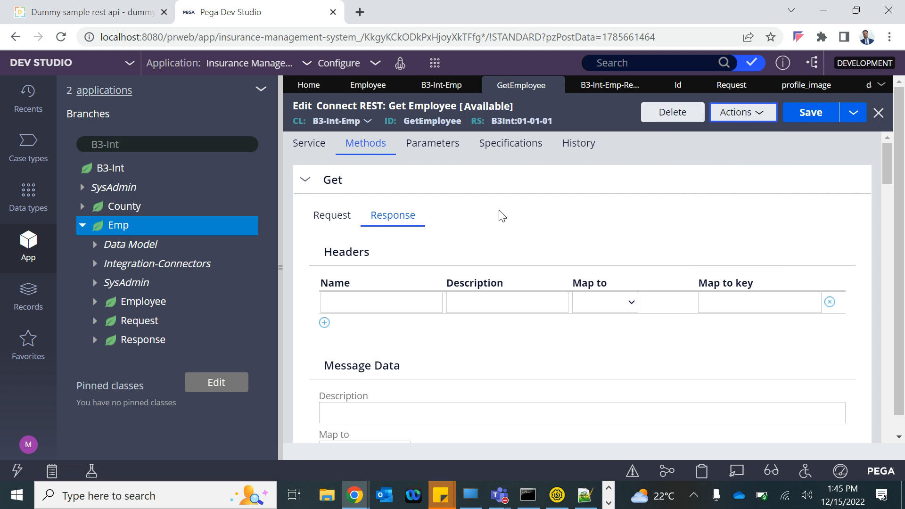
Step: Switch the class explorer to the B3-Data class and expand its Employee class
click(116, 150)
double_click(116, 150)
text(Data)
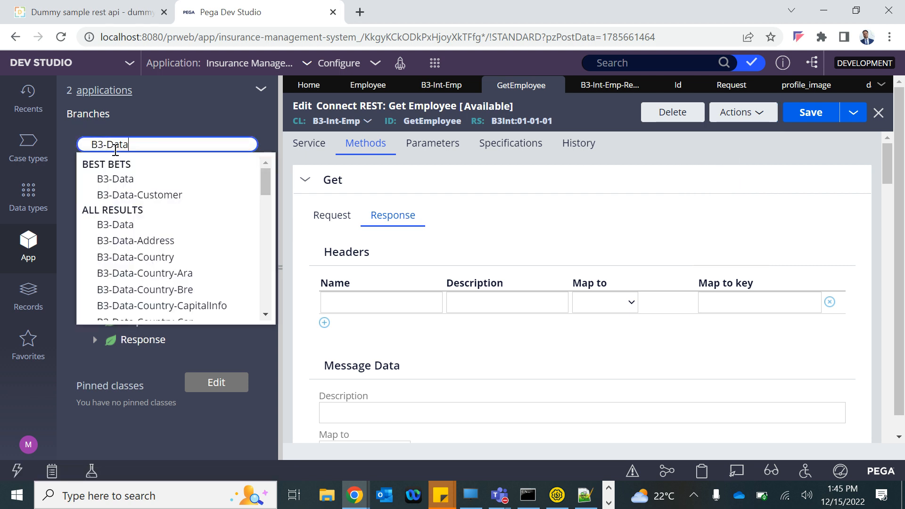
key(Down)
key(Return)
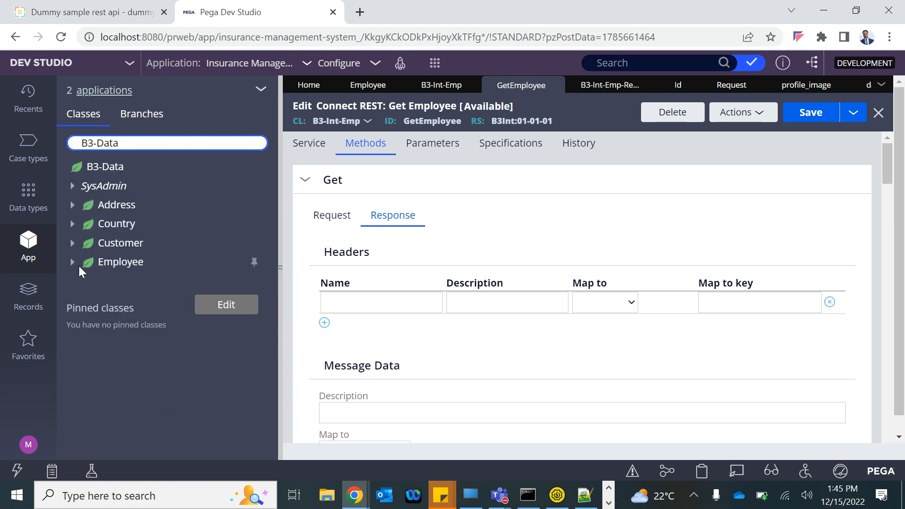
click(73, 268)
Step: Create and open a data page labelled Get Employee Data in the B3-Data-Employee class
click(112, 267)
right_click(112, 267)
mouse_move(116, 286)
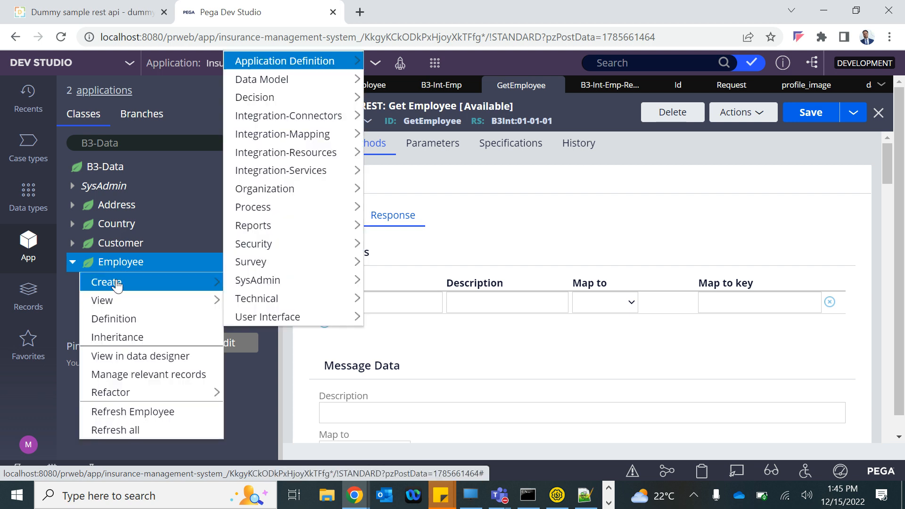
mouse_move(283, 79)
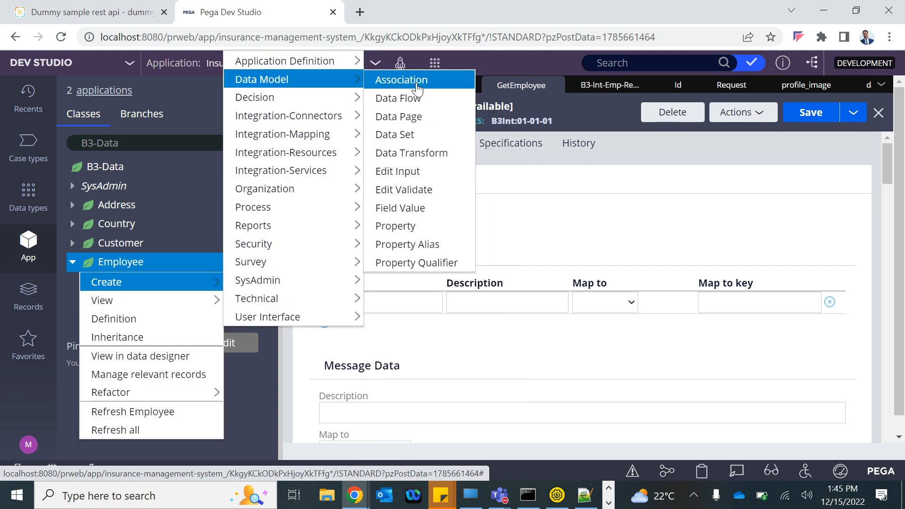
click(404, 116)
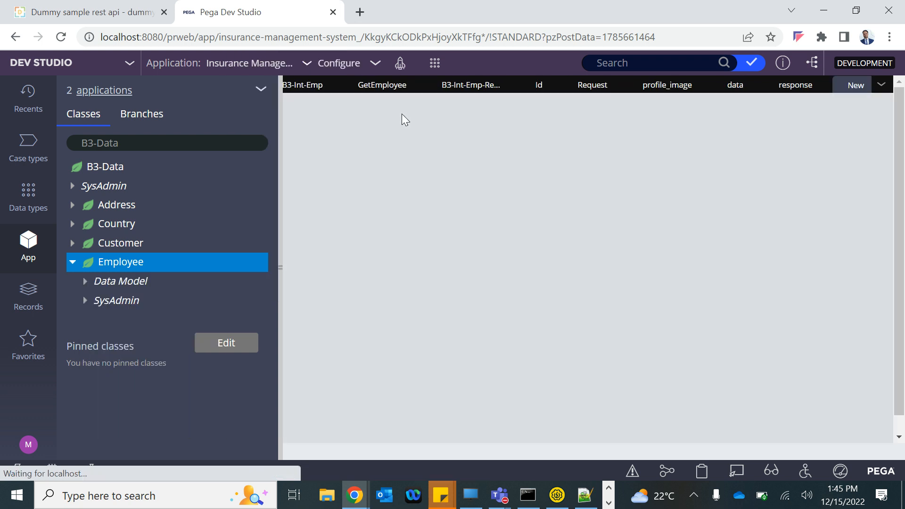
click(346, 203)
text(Get Employee Data)
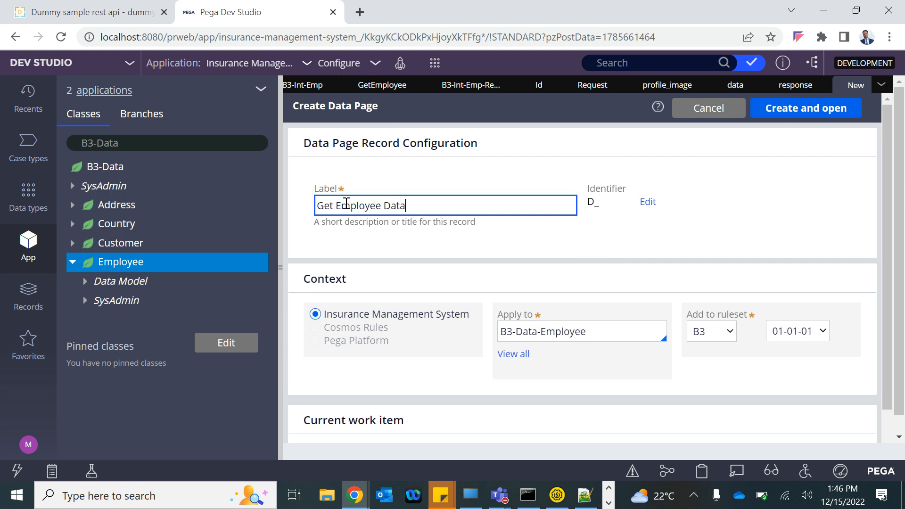
click(814, 108)
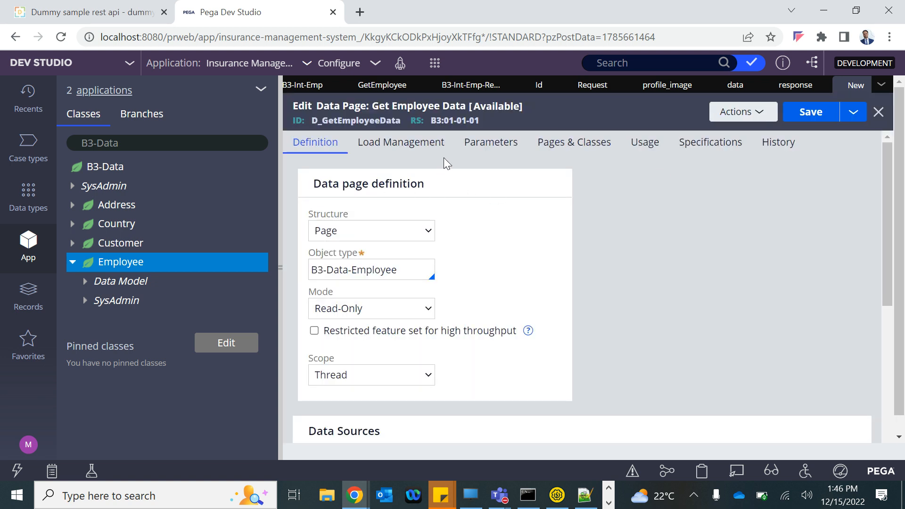
Step: Add a required String parameter named id to the Get Employee Data data page
click(514, 145)
click(368, 304)
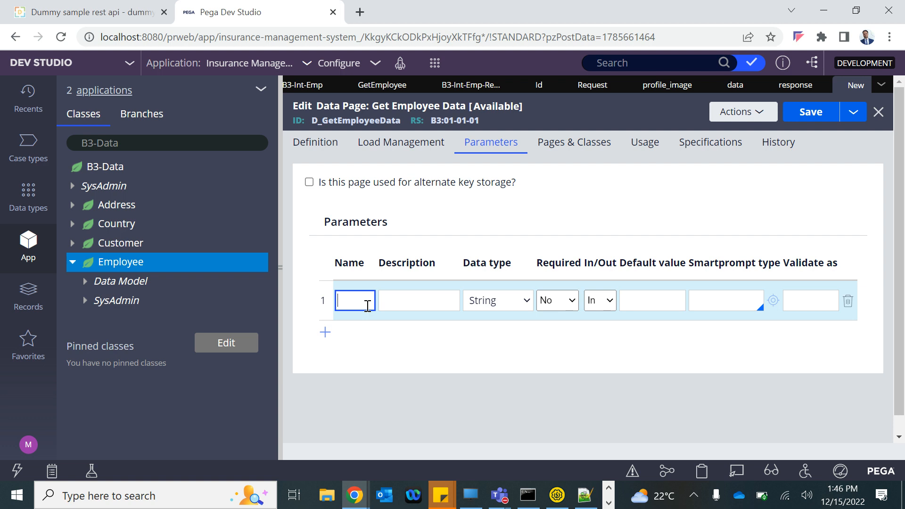
click(549, 301)
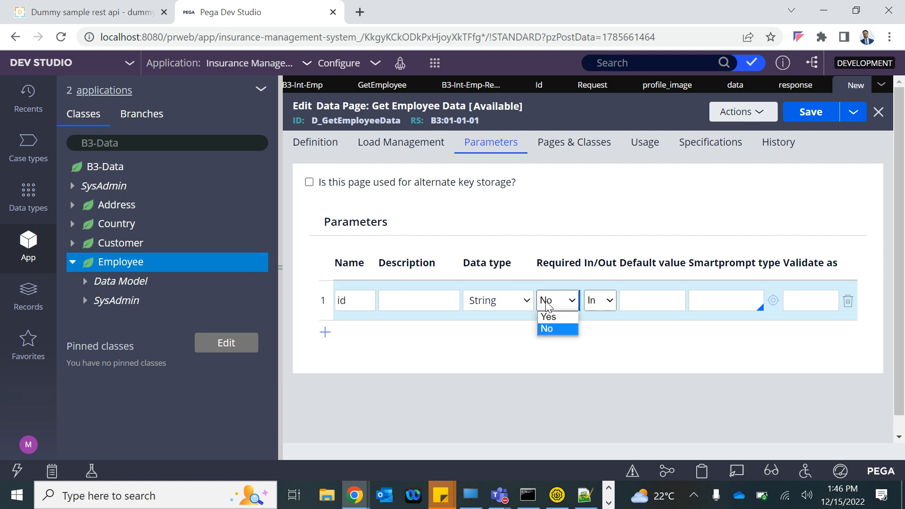
click(549, 318)
Step: Set the data page's source to a Connector of type REST and choose GetEmployee from B3-Int-Emp
click(318, 142)
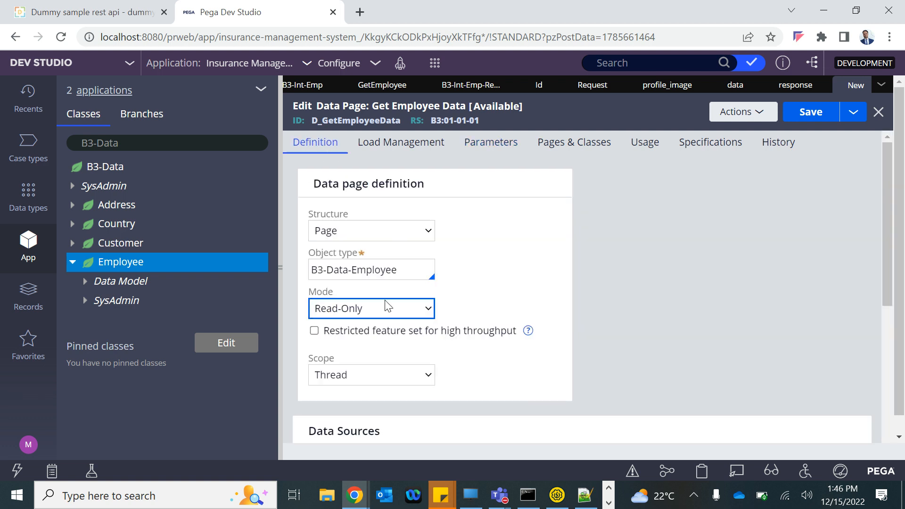
scroll(403, 292, down, 5)
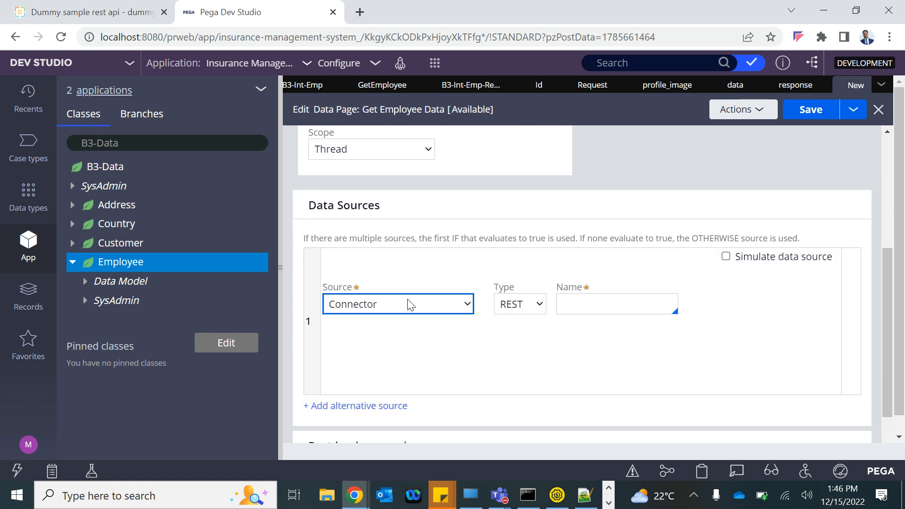
click(280, 268)
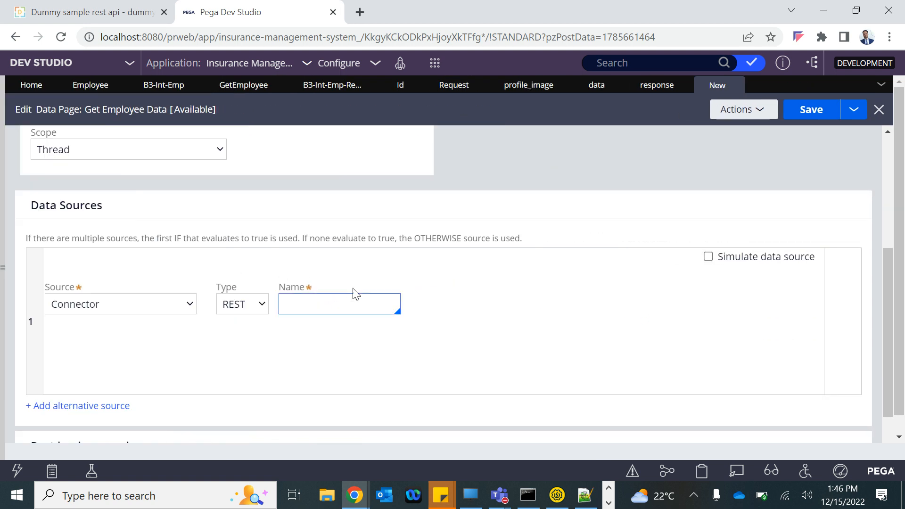
click(259, 305)
click(314, 303)
key(Down)
key(Down)
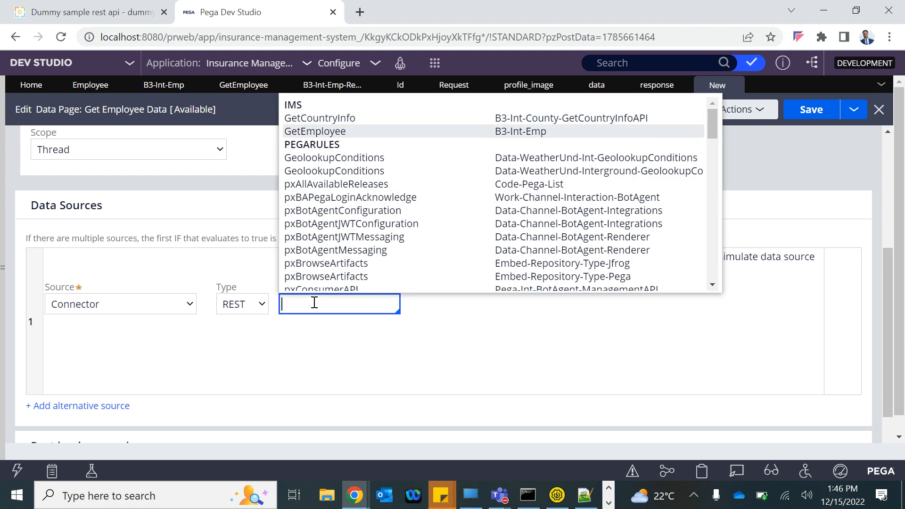
key(Return)
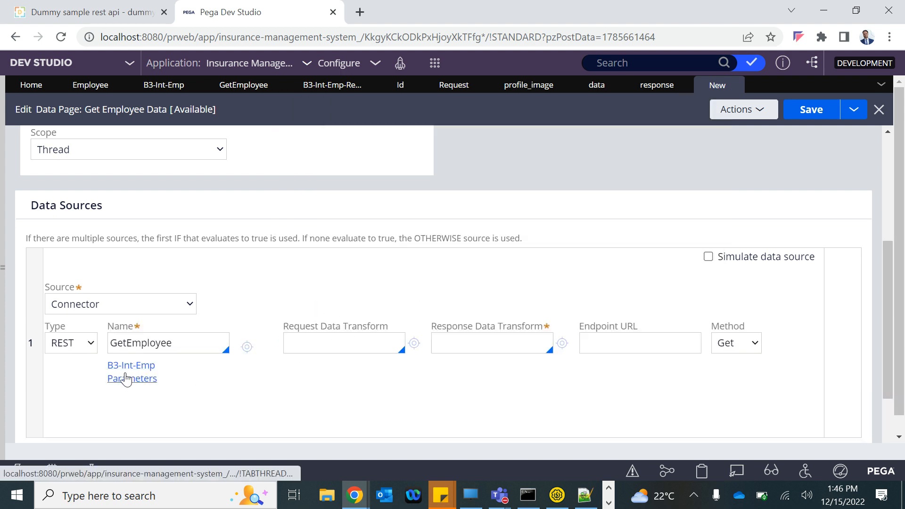
Step: Review the data page's id parameter and the clipboard mapping of the id resource path parameter in the GetEmployee connector
click(325, 342)
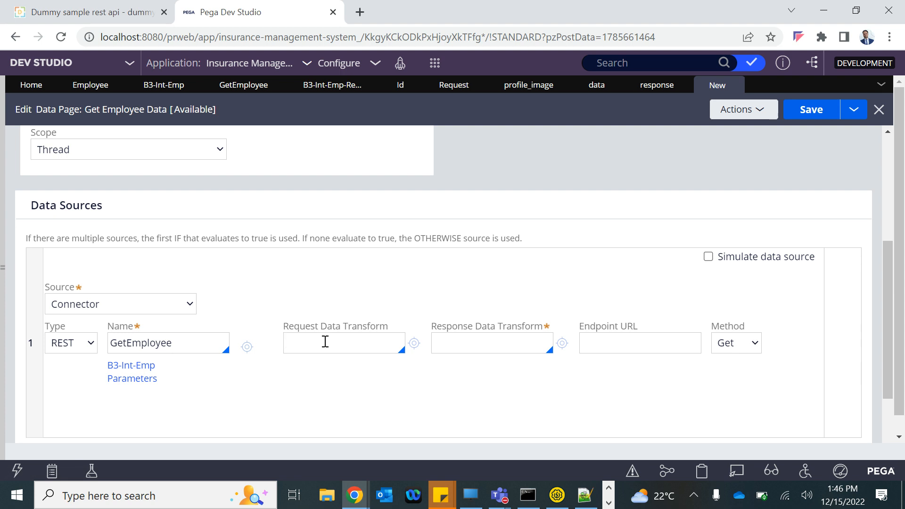
scroll(325, 344, up, 5)
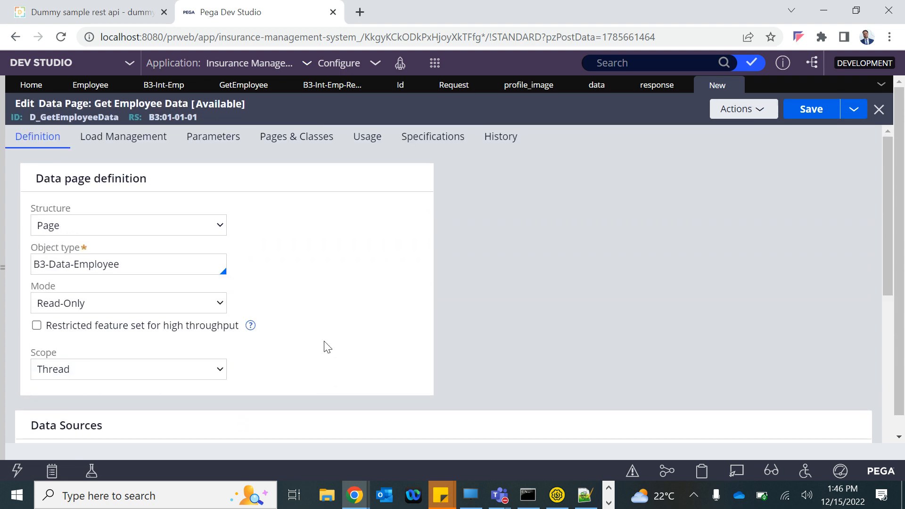
click(217, 144)
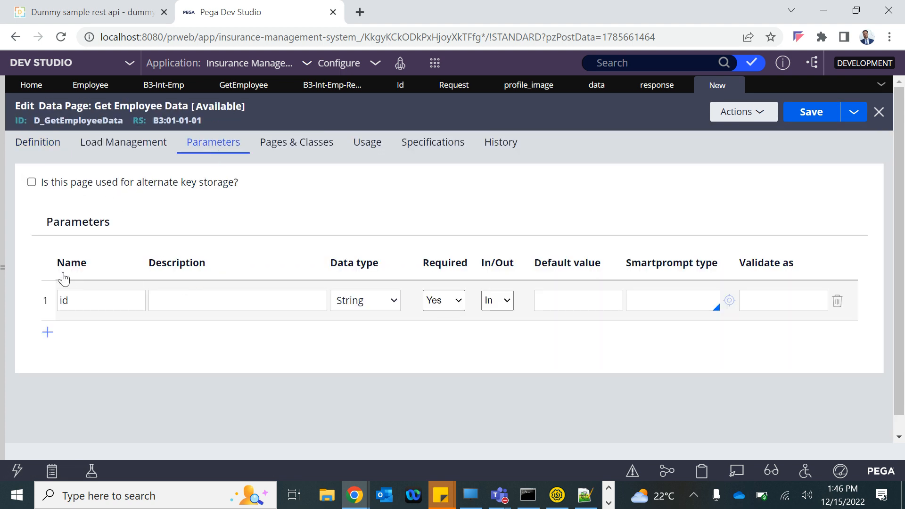
click(35, 142)
scroll(395, 359, down, 3)
scroll(396, 360, down, 1)
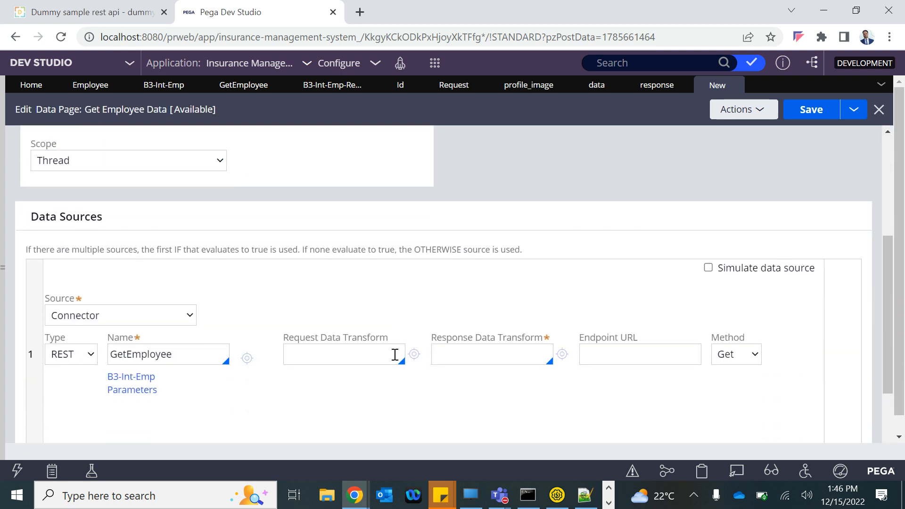
click(226, 86)
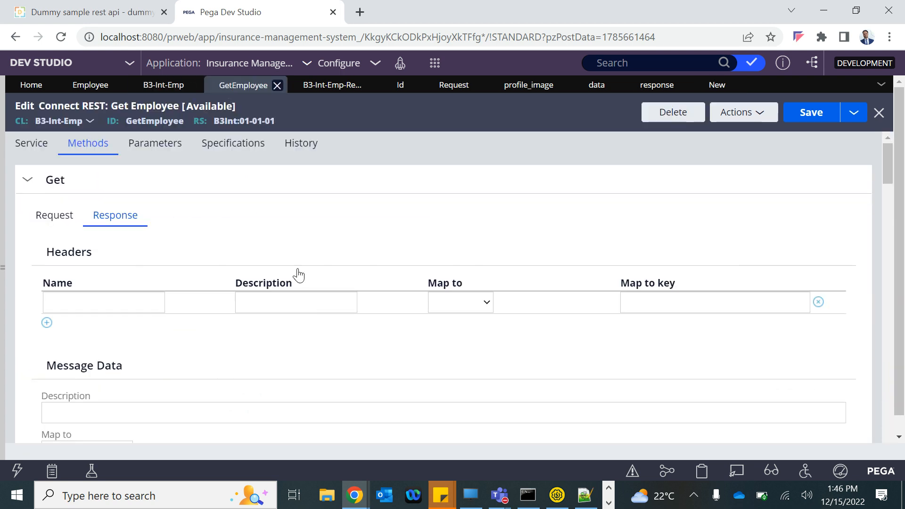
click(38, 145)
scroll(378, 304, down, 3)
click(396, 296)
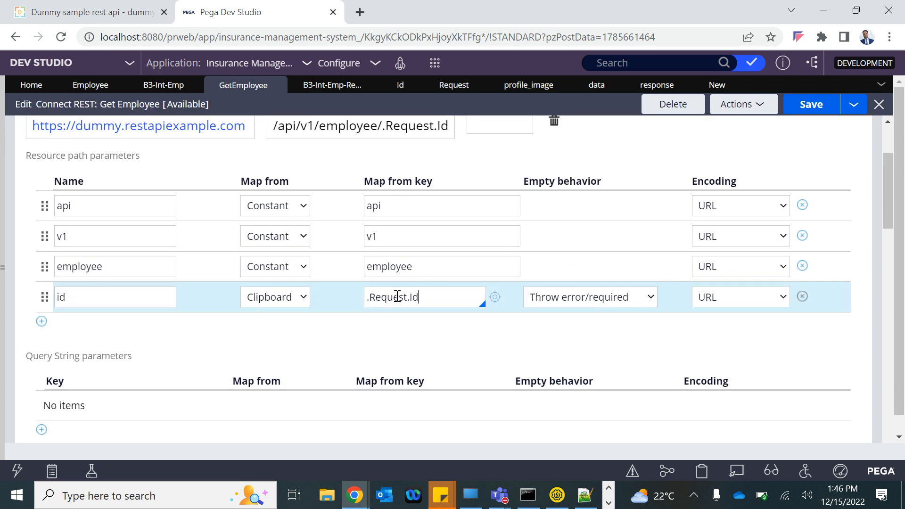
double_click(396, 297)
Step: Enter reqstDT as the data page's request data transform, then create and open it in B3-Int-Emp with the Clipboard data model format
click(711, 89)
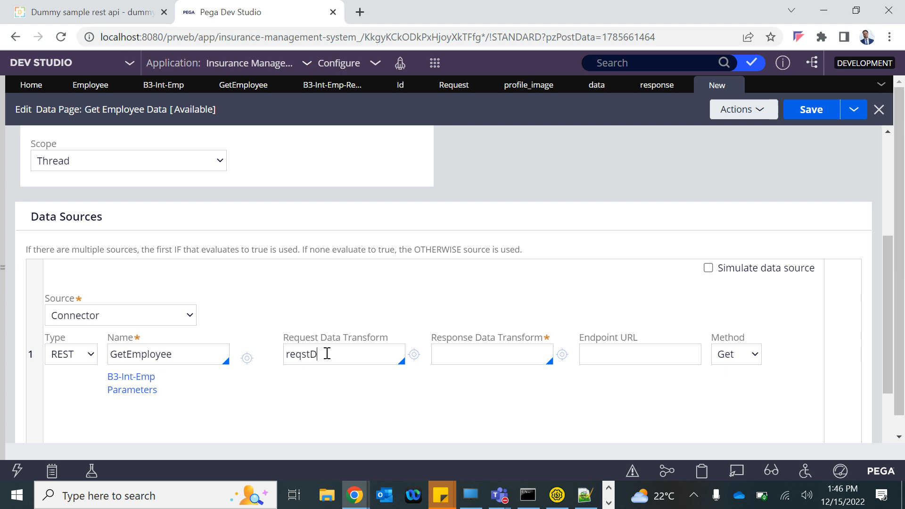
click(413, 356)
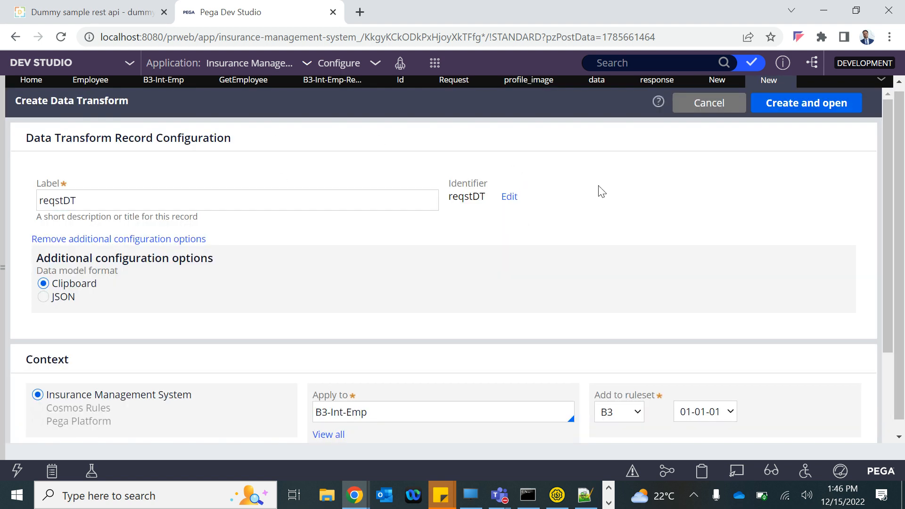
click(813, 103)
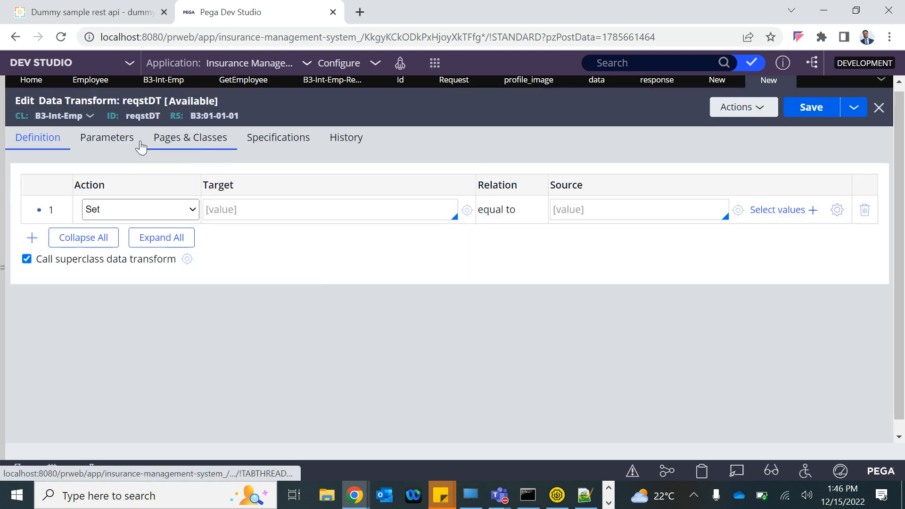
Step: Add a parameter with name id and description id to the reqstDT data transform
click(107, 138)
click(26, 279)
click(174, 256)
text(id)
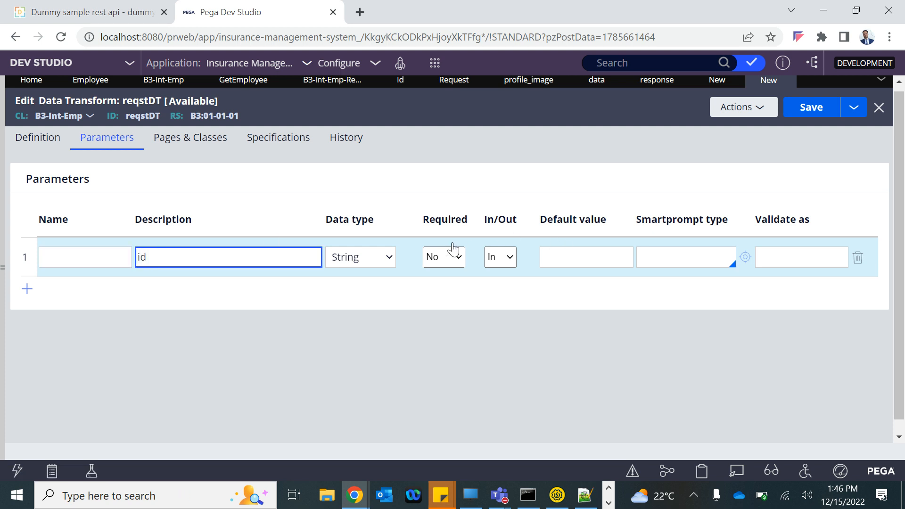
click(87, 259)
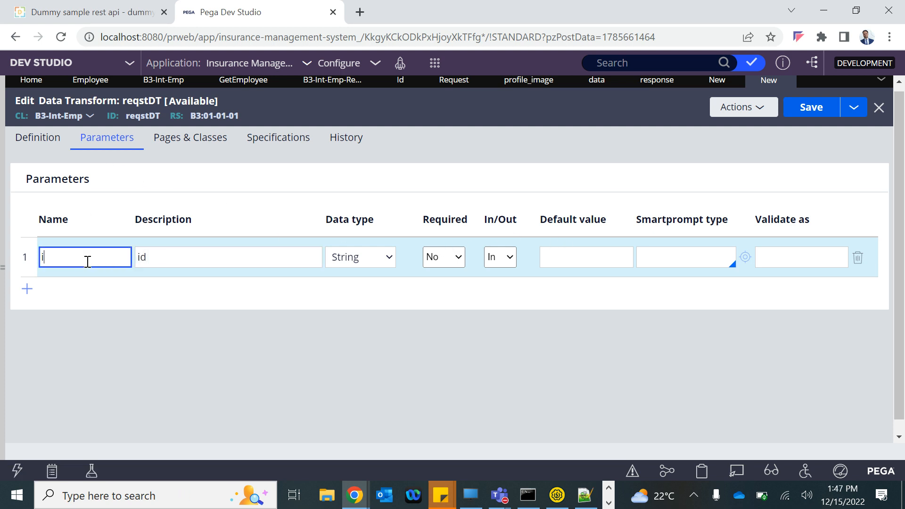
Step: In reqstDT, set the target .Request.Id equal to param.id and save the data transform
click(38, 140)
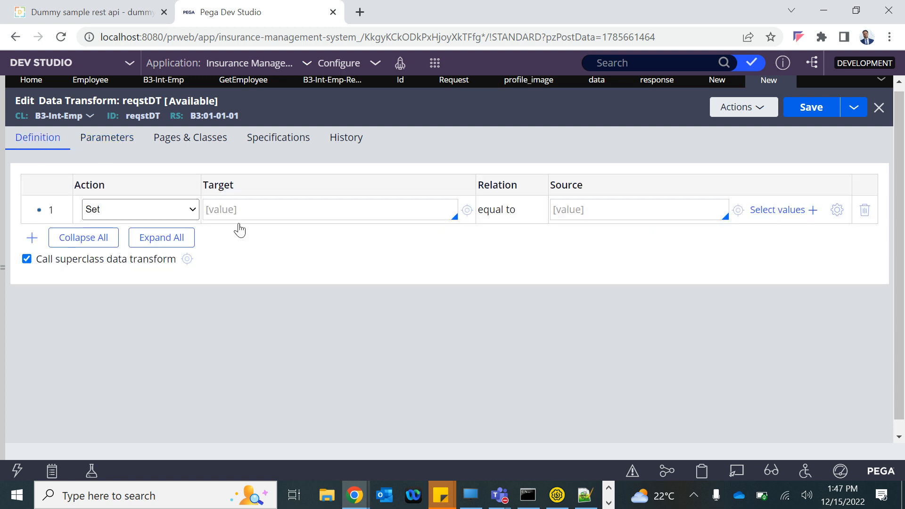
click(244, 211)
text(.)
key(Down)
key(Down)
key(Up)
key(Return)
text(.)
key(Return)
click(596, 209)
text(param.)
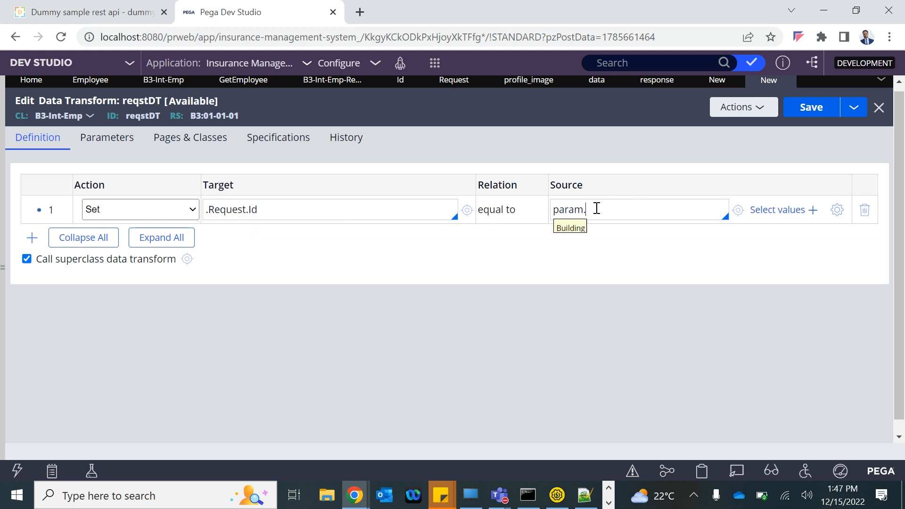
key(Return)
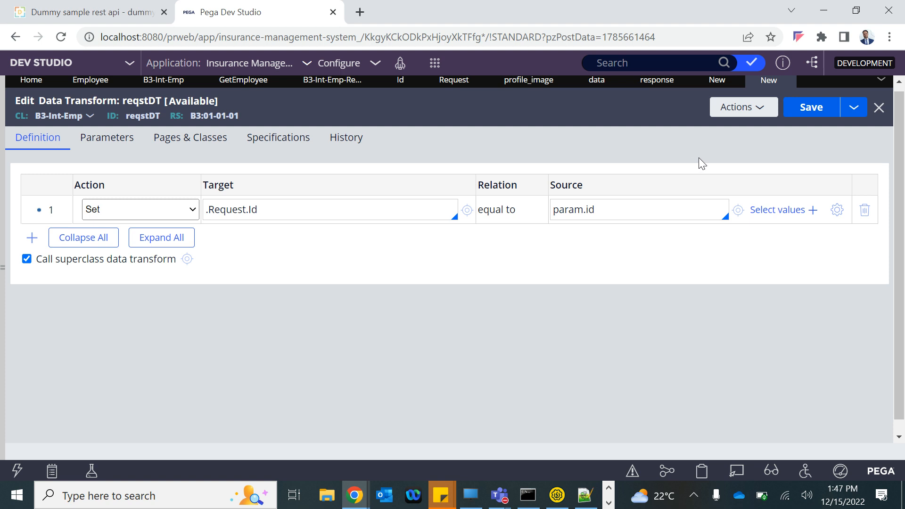
click(815, 107)
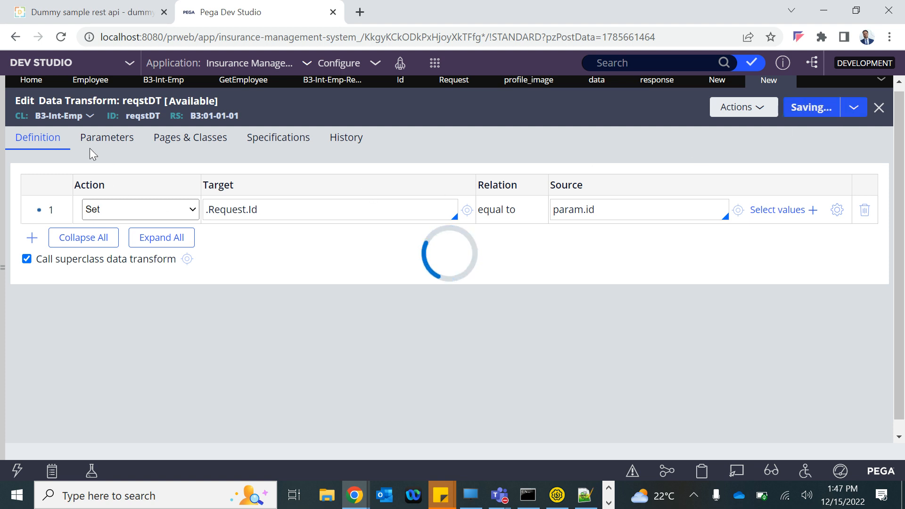
Step: Pass the current parameter page to the reqstDT request data transform and try to save the Get Employee Data data page
click(717, 80)
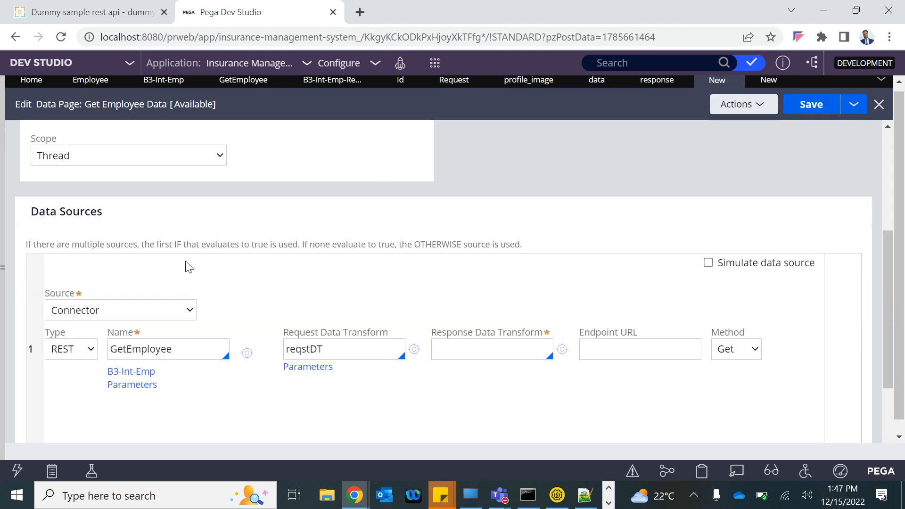
scroll(185, 264, up, 5)
scroll(91, 257, down, 5)
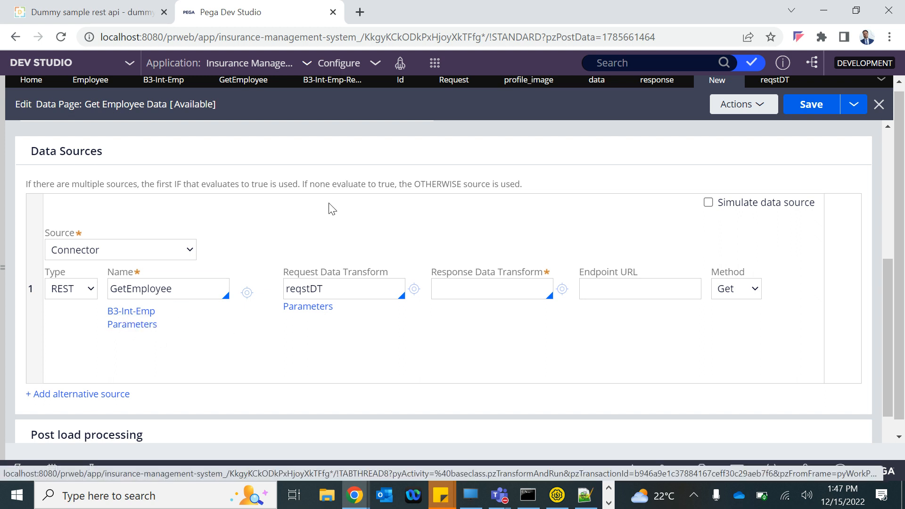
scroll(329, 207, up, 5)
click(765, 84)
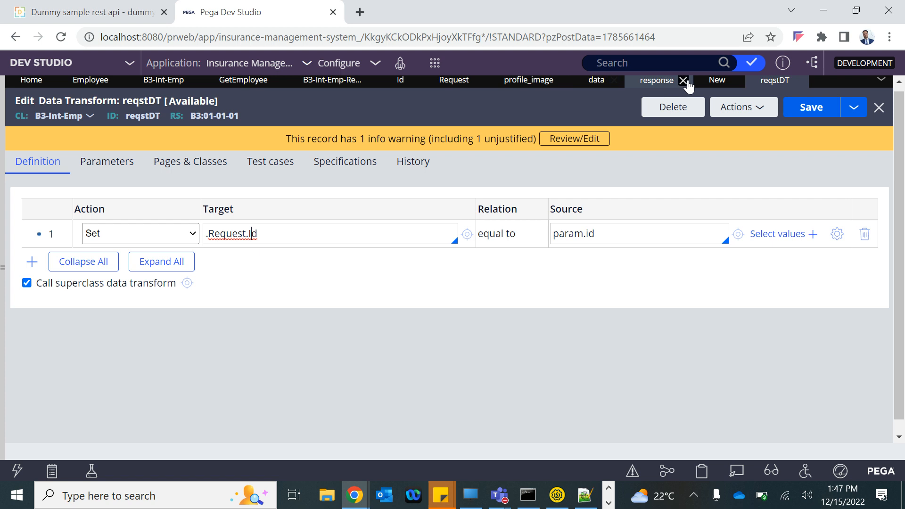
click(712, 80)
scroll(259, 335, down, 6)
click(353, 297)
click(311, 311)
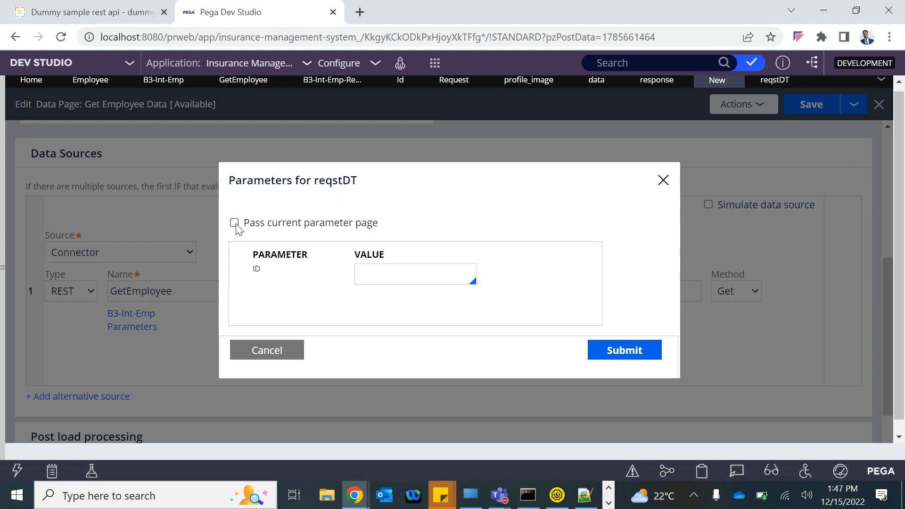
click(235, 223)
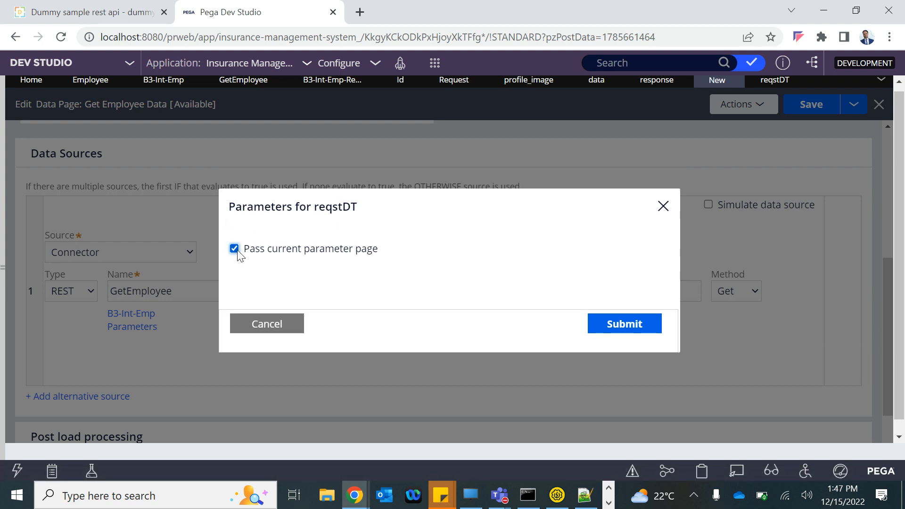
click(235, 249)
click(234, 223)
click(625, 325)
click(806, 104)
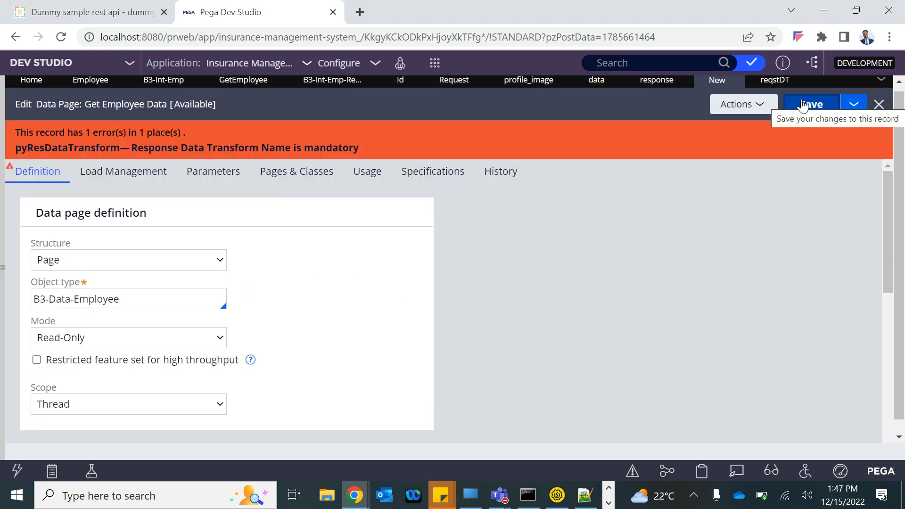
Step: Enter respDT as the data page's response data transform, then create and open it in B3-Data-Employee with the Clipboard data model format
scroll(670, 274, down, 6)
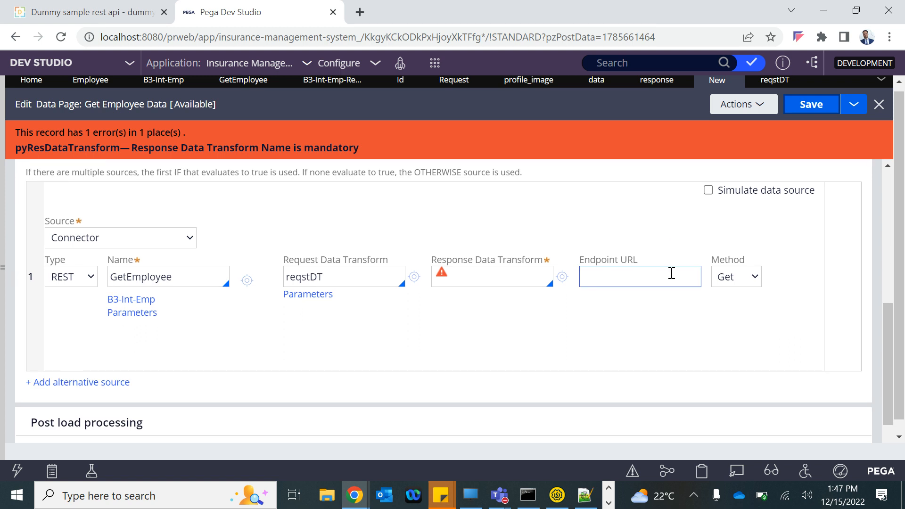
click(467, 275)
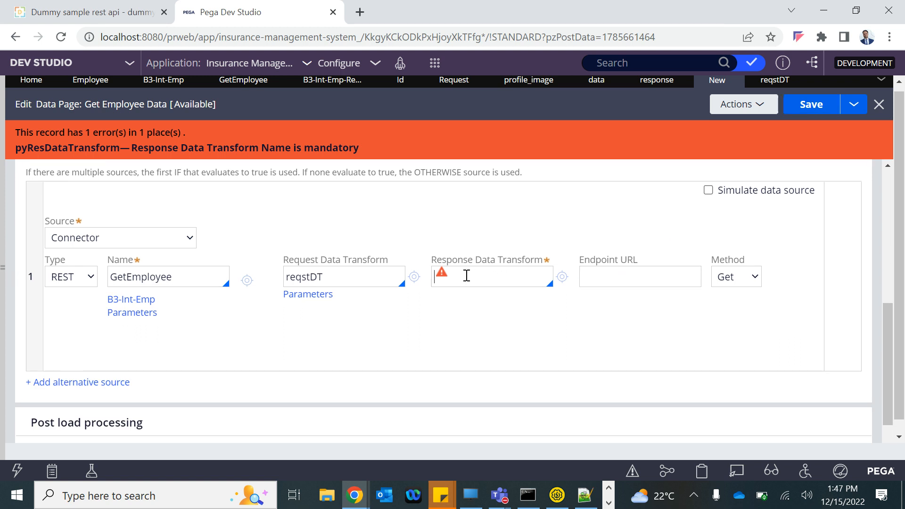
scroll(156, 296, up, 4)
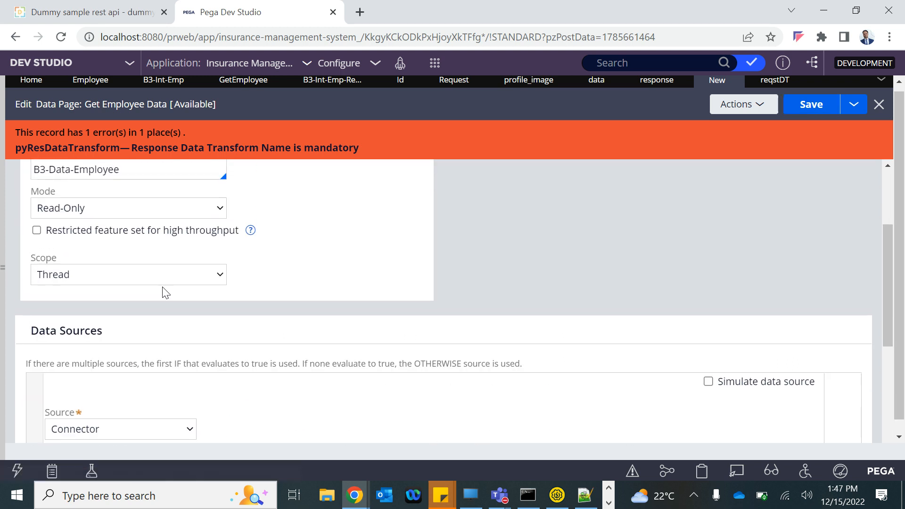
scroll(164, 293, up, 3)
scroll(144, 292, down, 2)
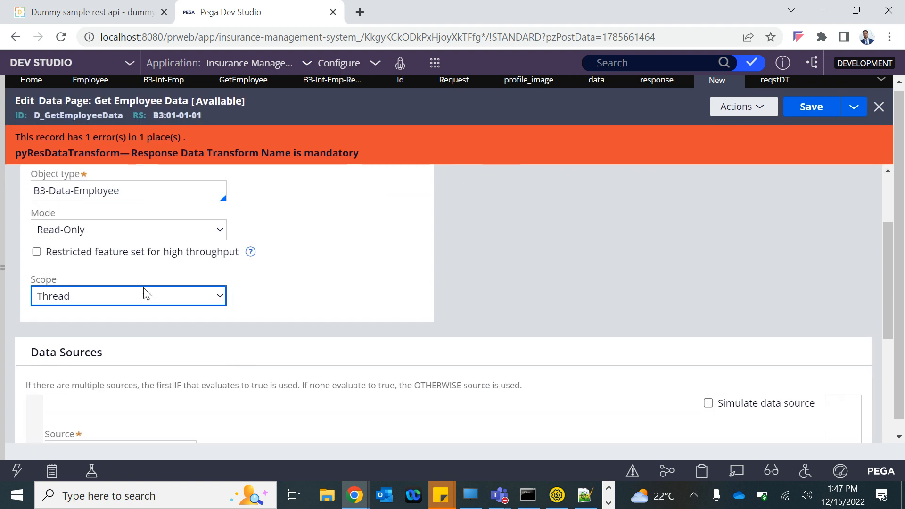
scroll(145, 293, down, 3)
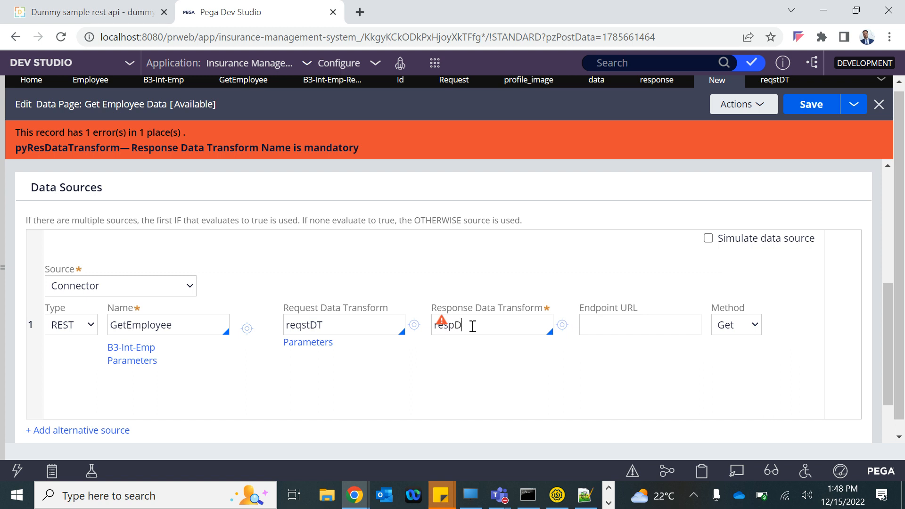
click(562, 326)
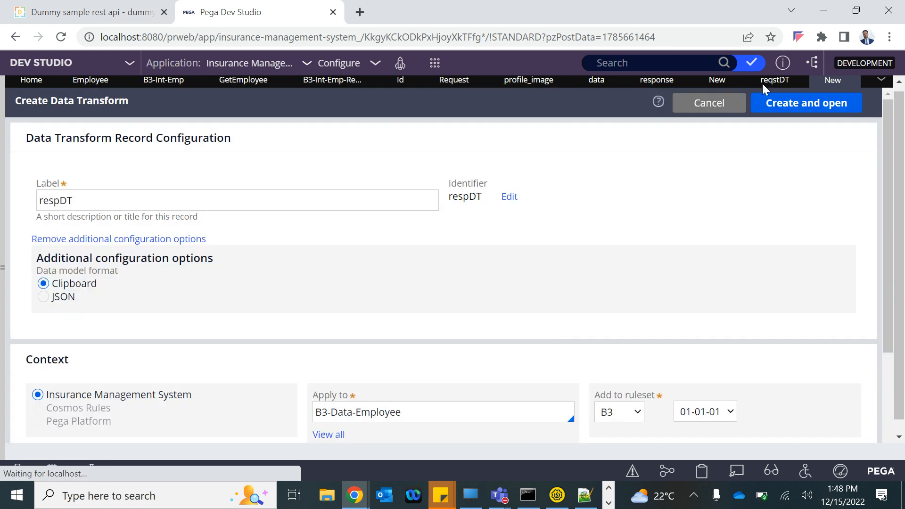
click(782, 103)
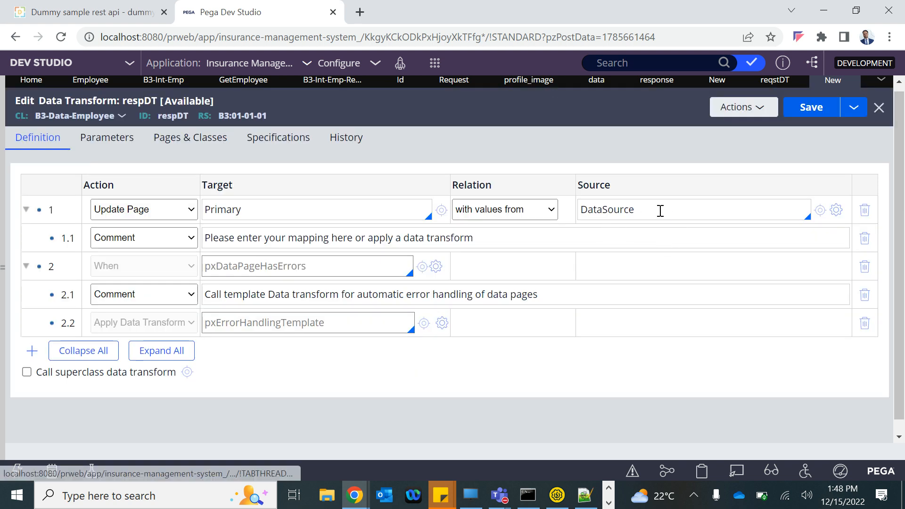
Step: Examine the class of respDT's DataSource page and the Get Employee Data data page's definition
drag(649, 208, 584, 212)
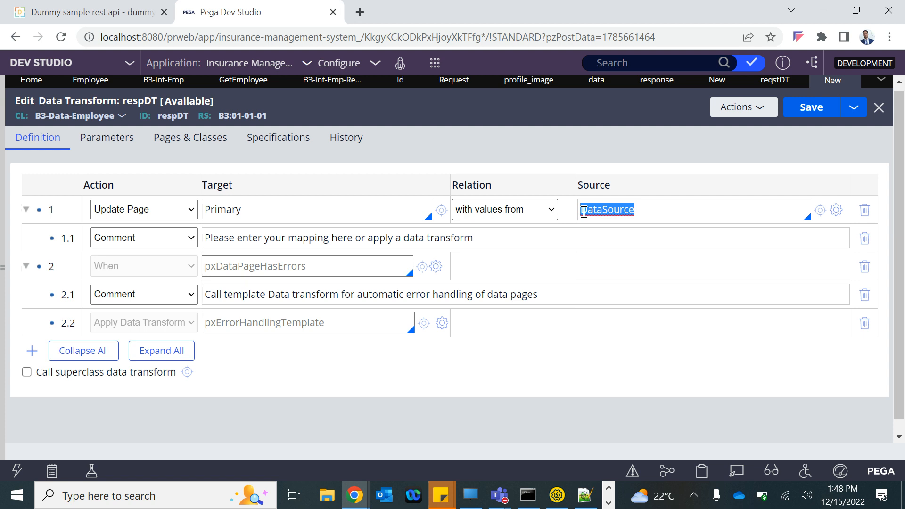
click(187, 137)
drag(402, 212, 323, 202)
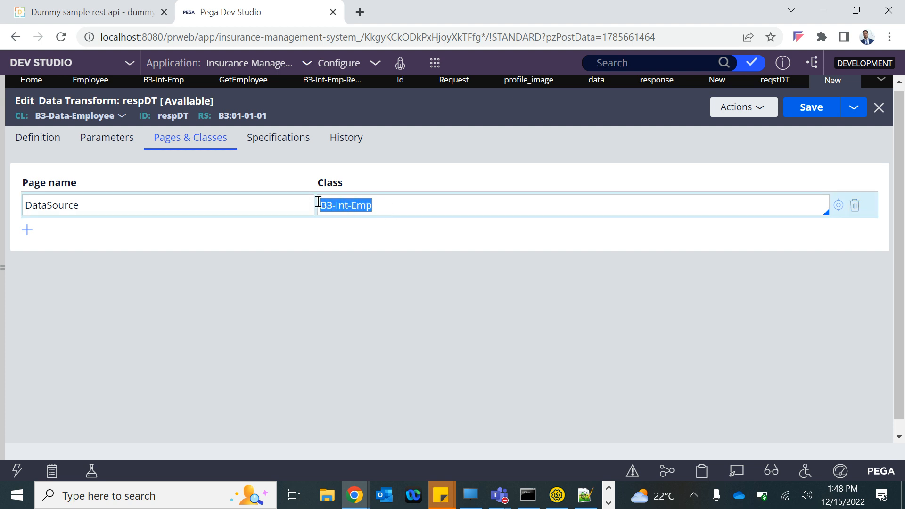
click(44, 143)
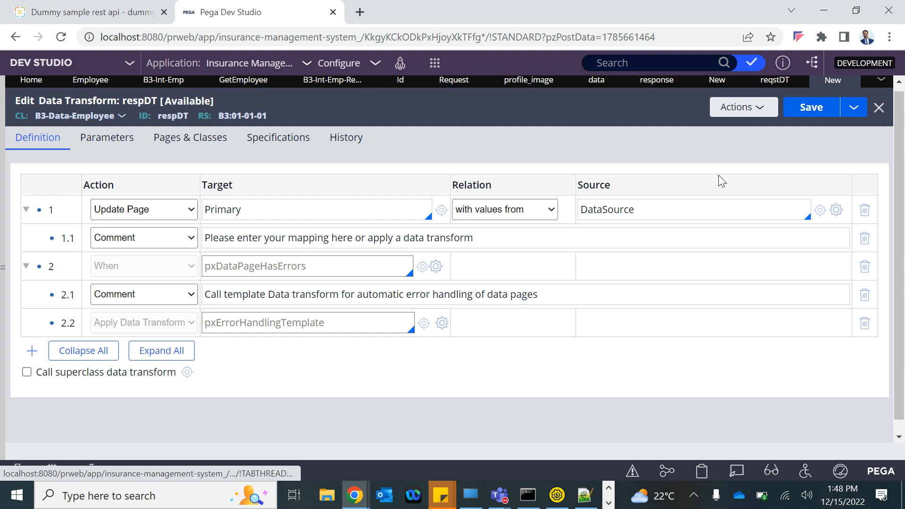
click(717, 80)
scroll(255, 271, up, 4)
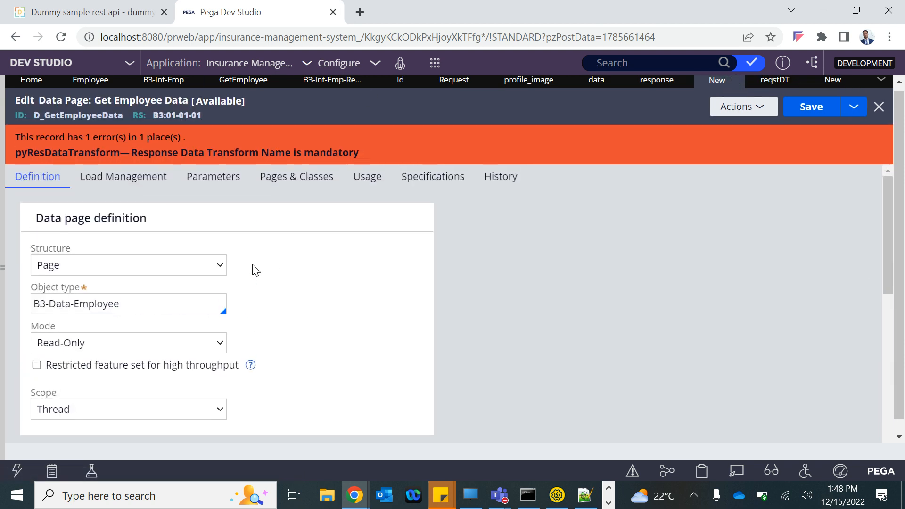
scroll(318, 303, down, 3)
scroll(317, 303, up, 4)
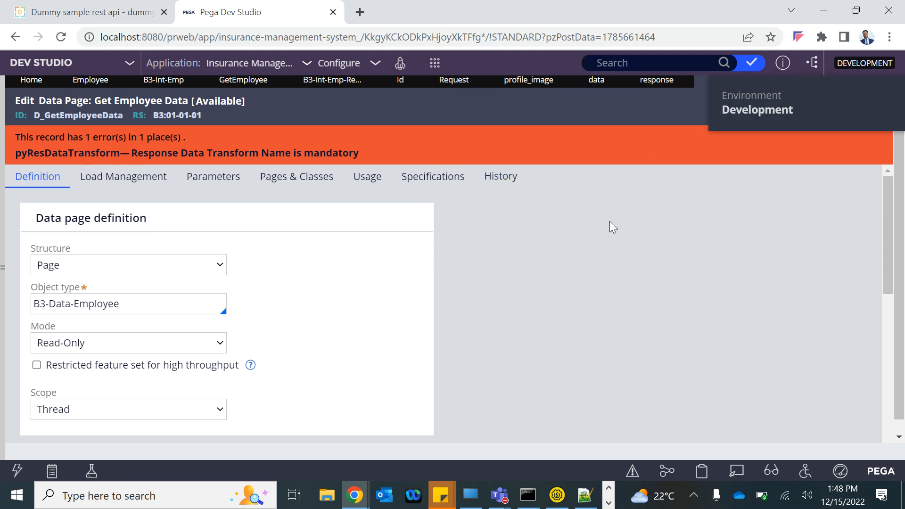
click(828, 84)
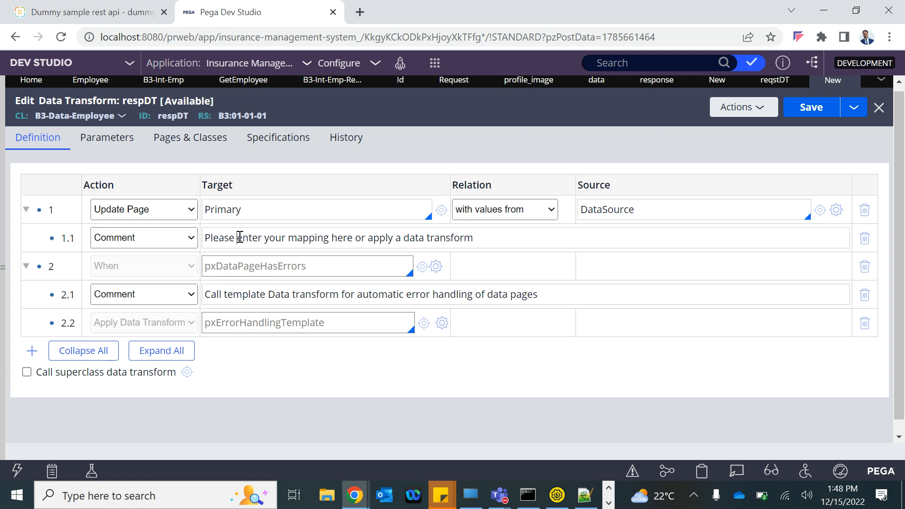
Step: Add a Set row under the Update Page action in respDT with the target .Age
key(Return)
click(133, 272)
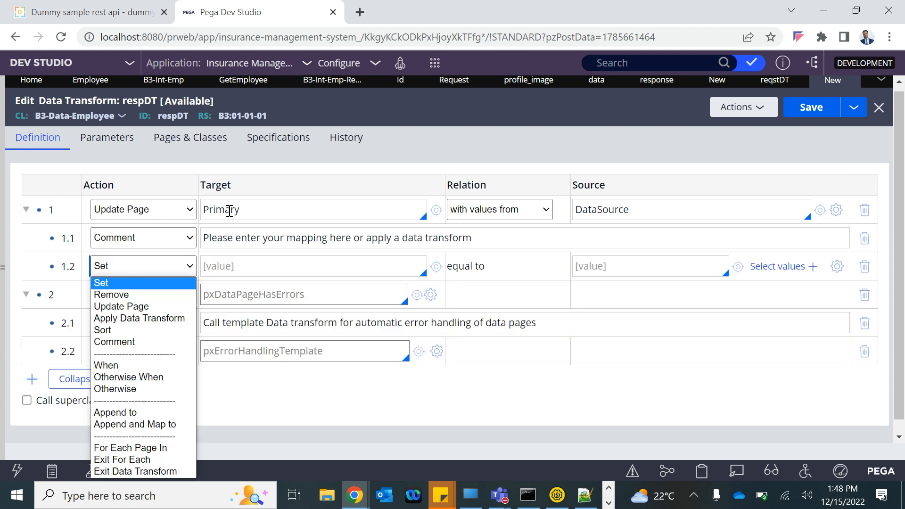
click(215, 265)
text(.)
key(Down)
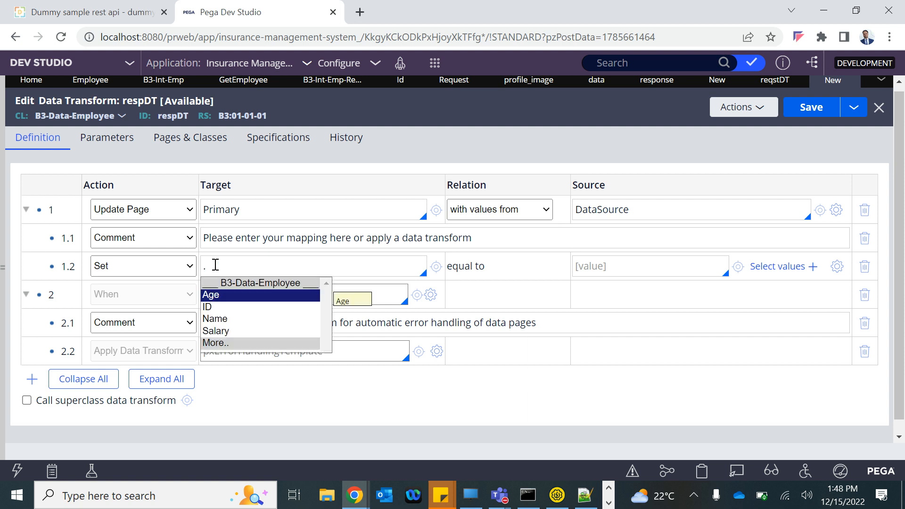
key(Return)
Step: Set the source of the .Age row to .response.data.employee_age
text(.)
key(Down)
key(Down)
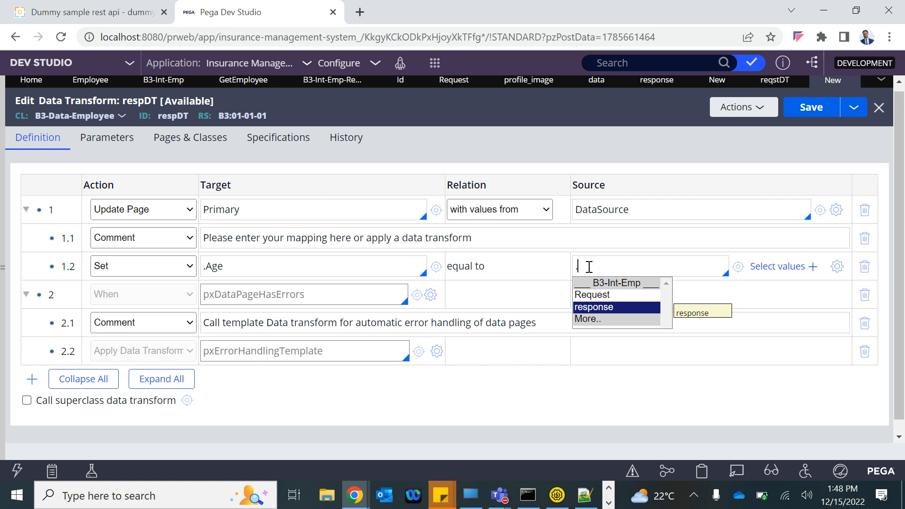
key(Return)
text(.)
key(Down)
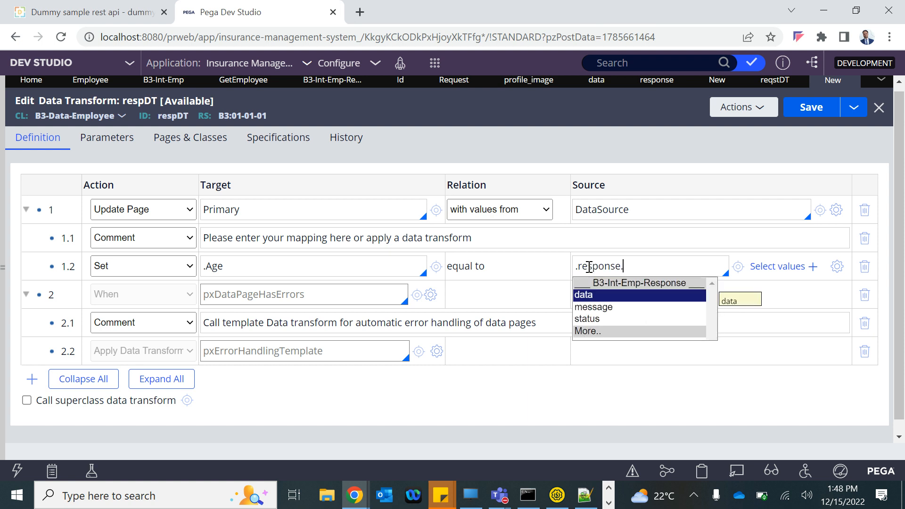
key(Return)
key(Down)
key(Down)
key(Down)
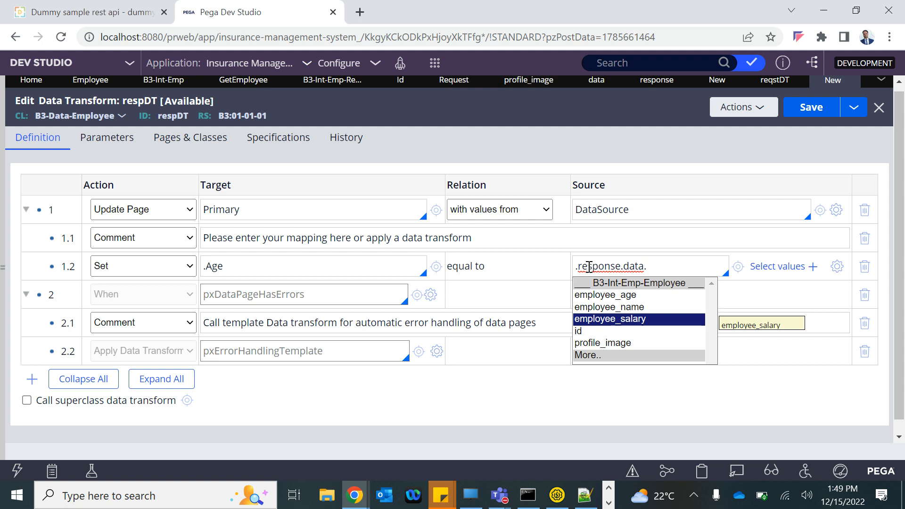
key(Up)
key(Up)
text(\)
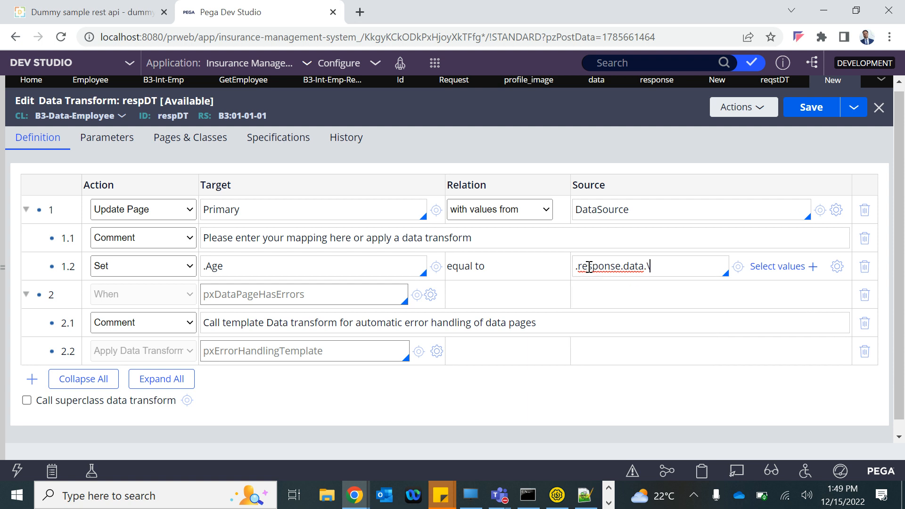
key(Down)
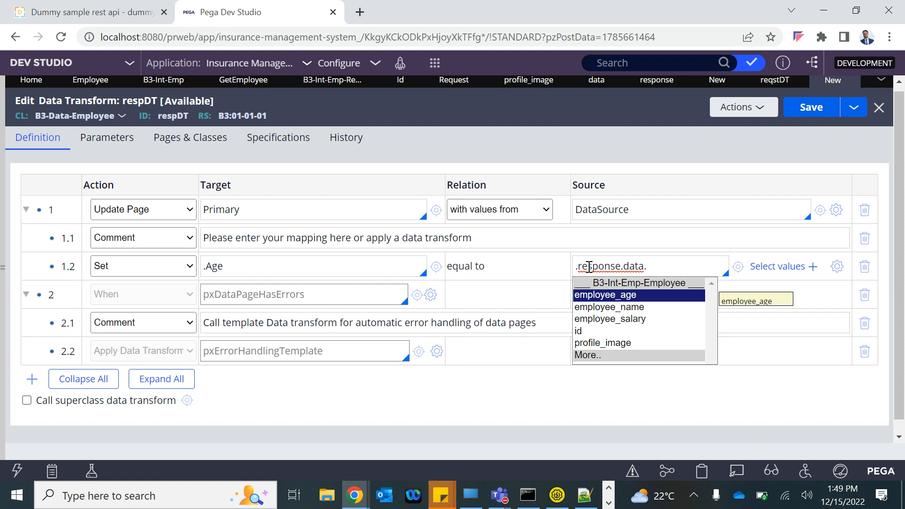
key(Return)
Step: Add another Set row below the .Age mapping with the target .ID
key(Return)
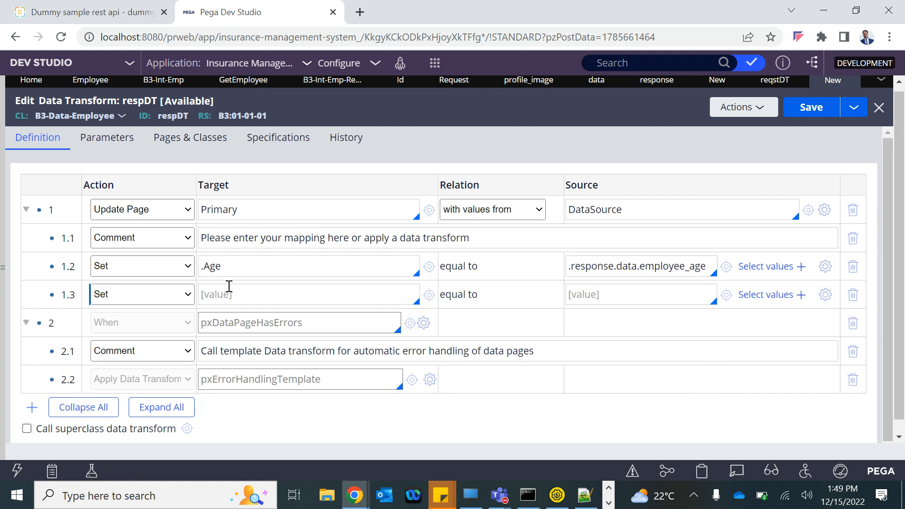
text(.)
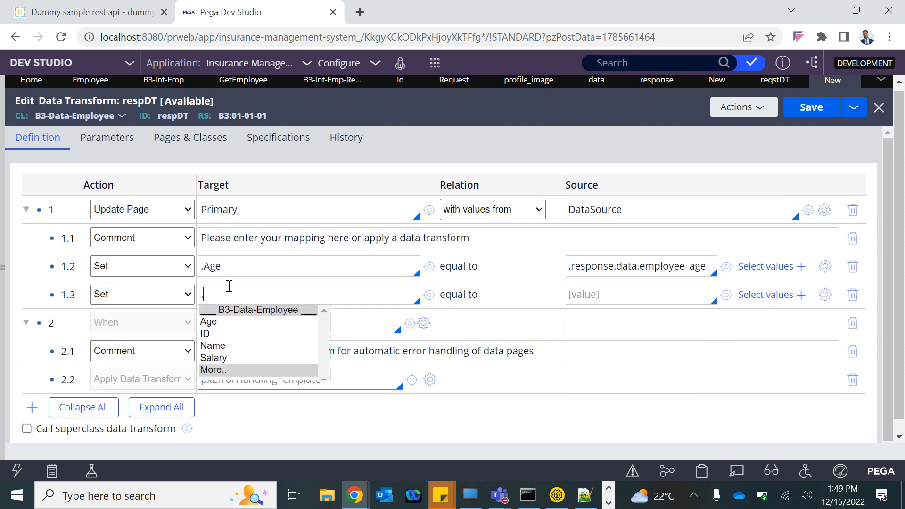
key(Down)
key(Down)
key(Return)
Step: Set the source of the .ID row to .response.data.id
click(614, 298)
text(.)
key(Down)
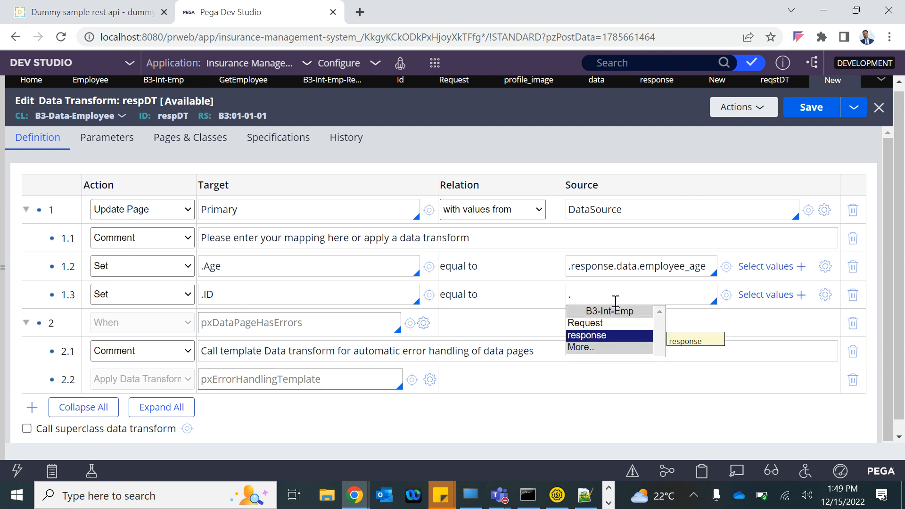
key(Return)
text(.)
key(Down)
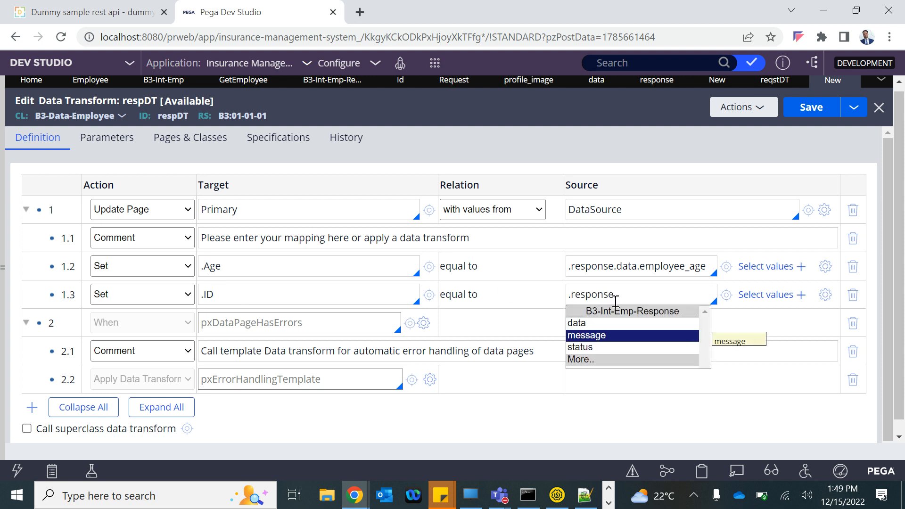
key(Up)
key(Return)
text(.)
key(Down)
key(Down)
key(Down)
key(Return)
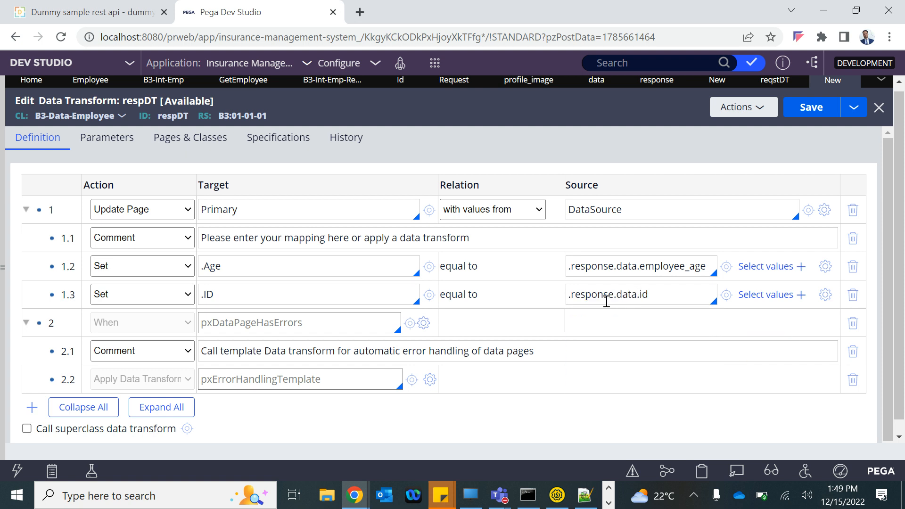
Step: Add a Set row below the .ID mapping with the target .Name
key(Return)
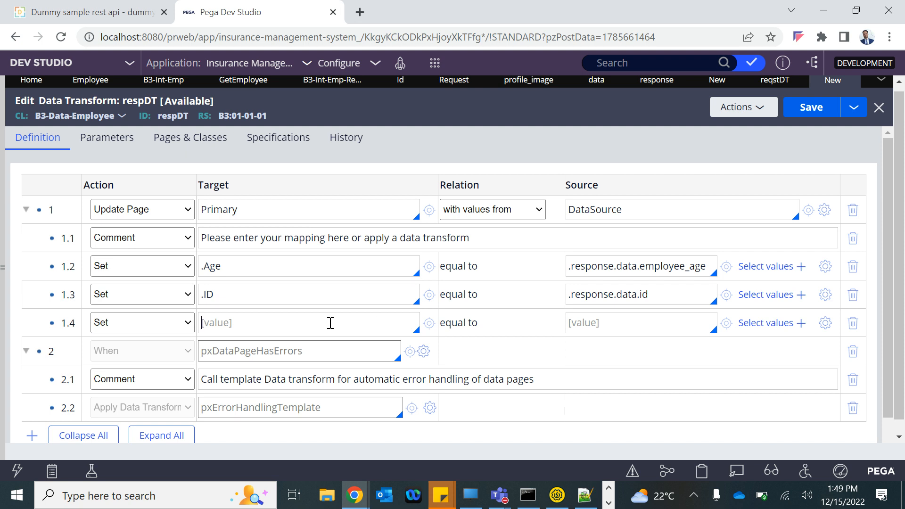
text(.)
key(Down)
key(Down)
key(Down)
key(Down)
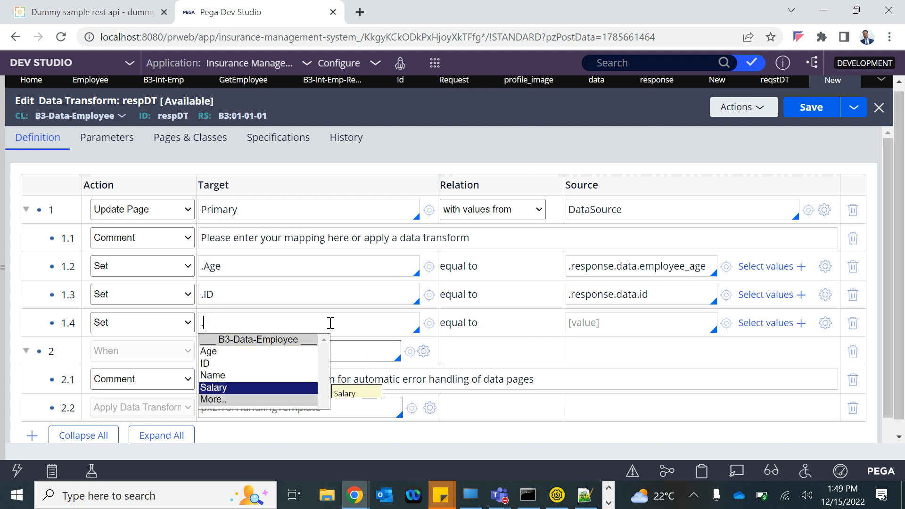
key(Up)
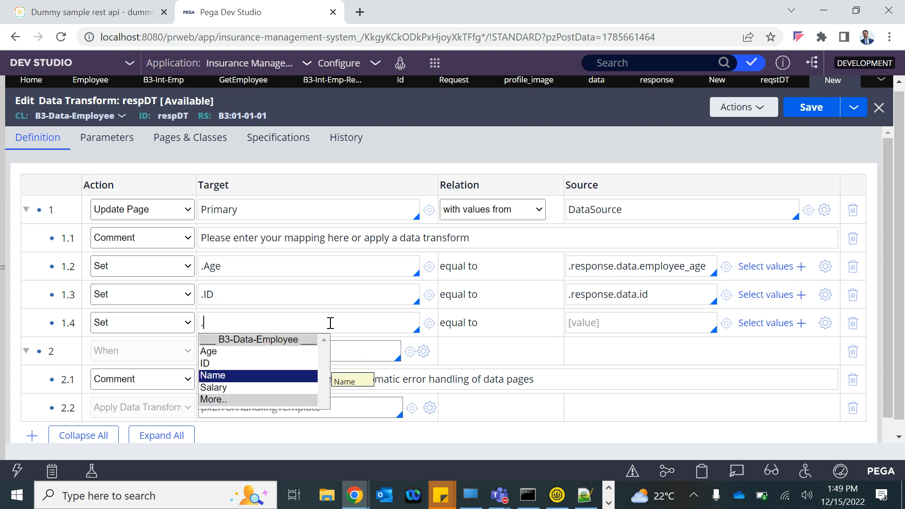
key(Return)
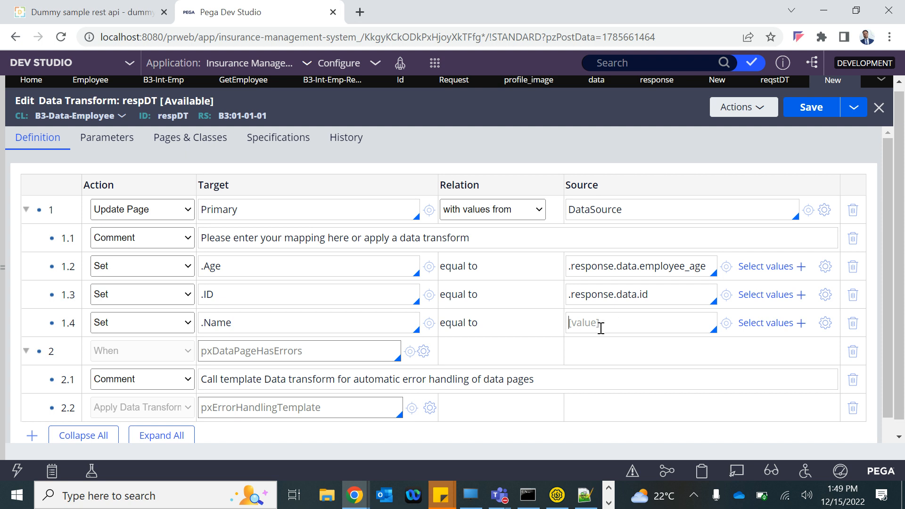
Step: Set the source of the .Name row to .response.data.employee_name
text(.)
key(Down)
key(Return)
text(.)
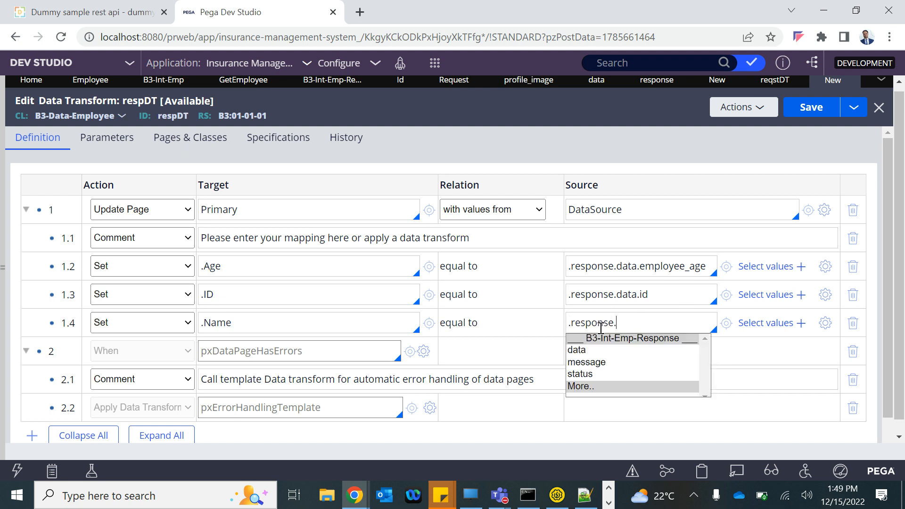
key(Up)
key(Up)
key(Up)
key(Return)
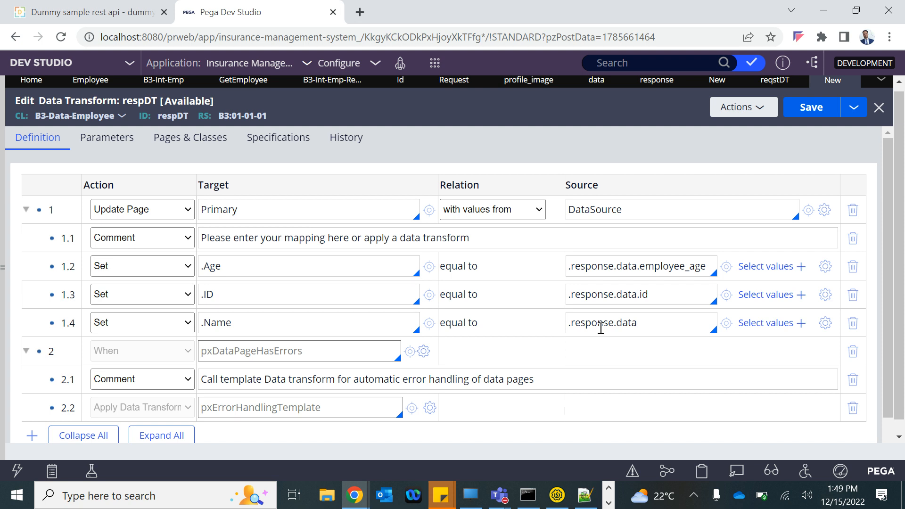
text(.)
key(Down)
key(Return)
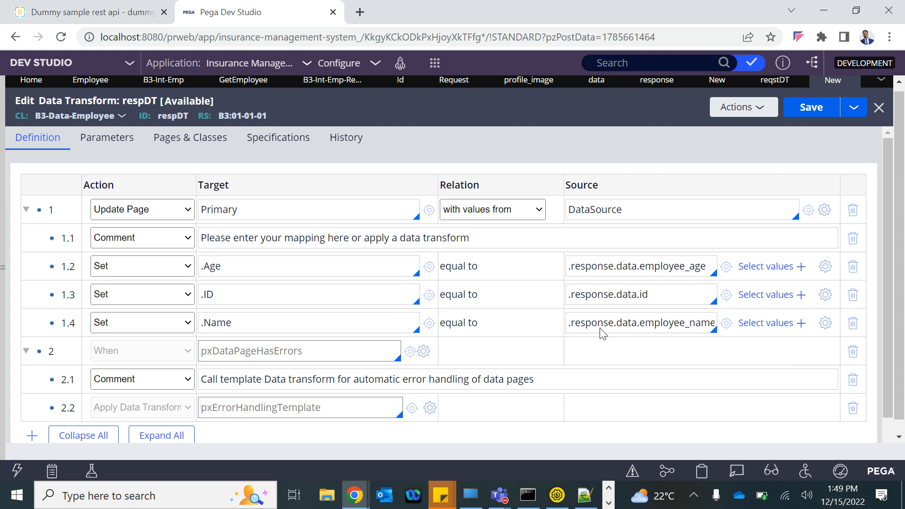
Step: Add a Set row below the .Name mapping with the target .Salary
key(Return)
text(.)
key(Down)
key(Down)
key(Down)
key(Down)
key(Return)
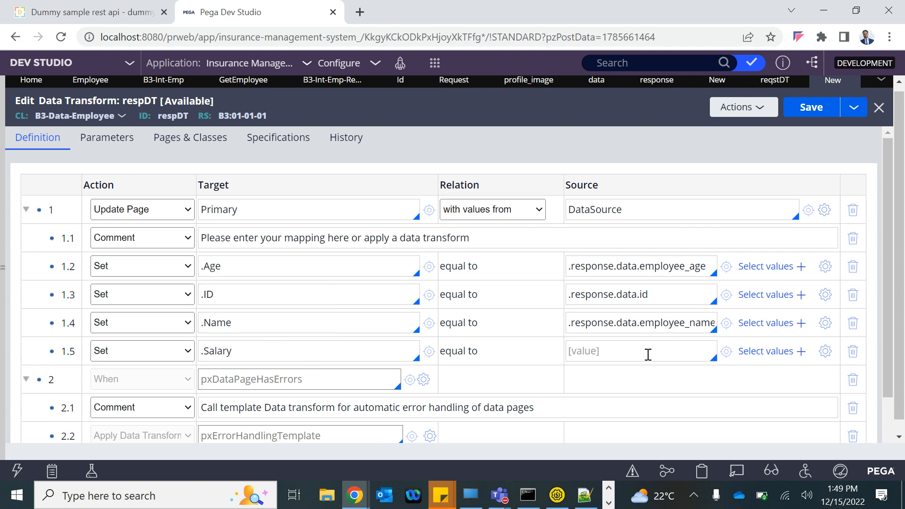
Step: Set the source of the .Salary row to .response.data.employee_salary and save the respDT data transform
text(.)
key(Down)
key(Down)
key(Return)
text(.)
key(Down)
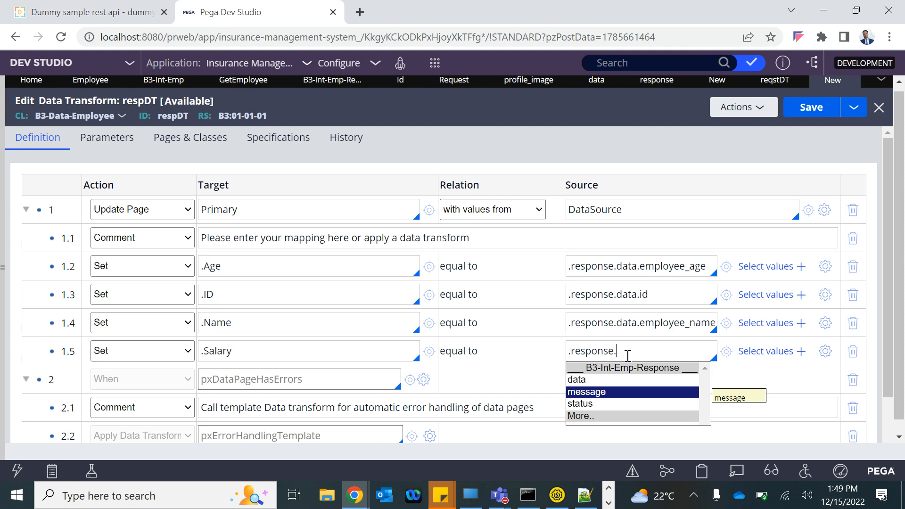
key(Up)
key(Return)
text(.)
key(Down)
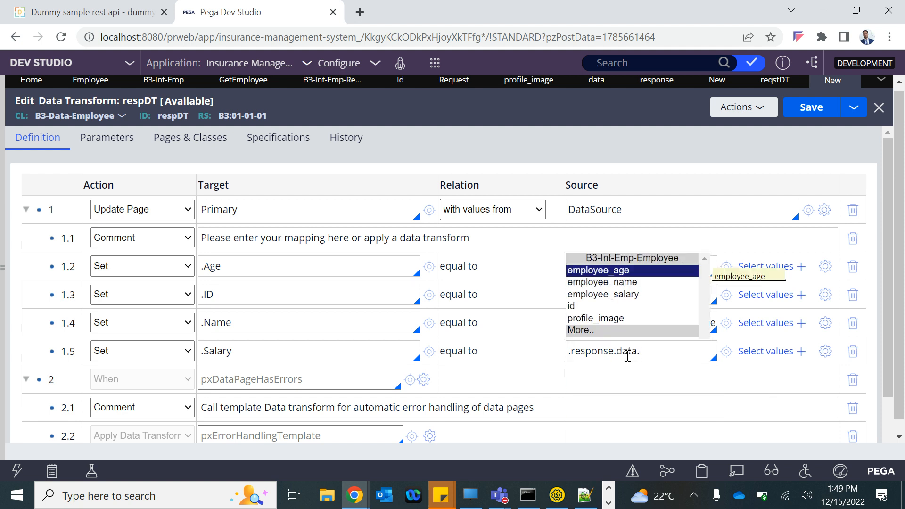
key(Down)
key(Down)
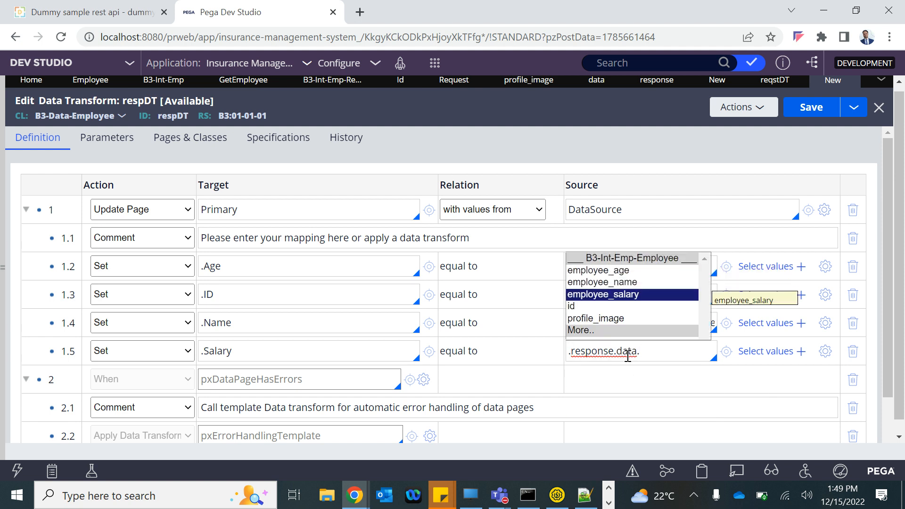
key(Return)
click(810, 115)
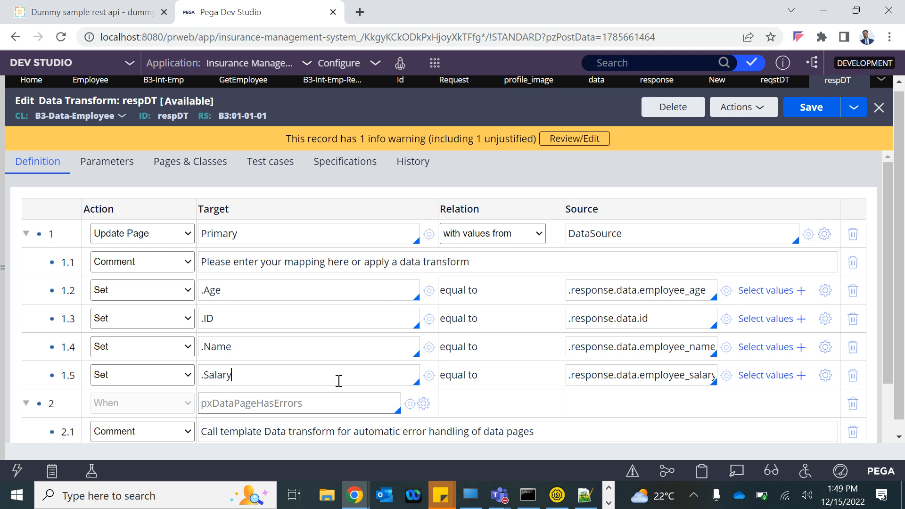
key(Return)
click(603, 408)
text(.)
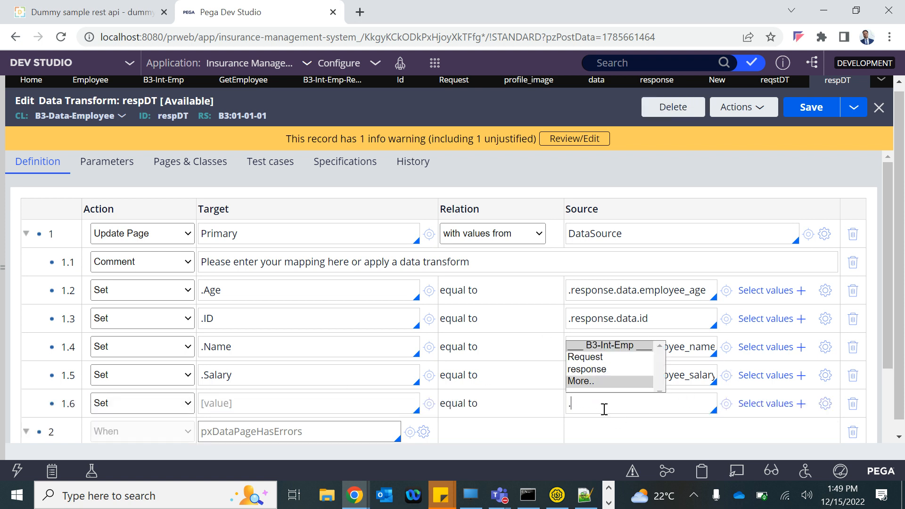
key(Up)
key(Return)
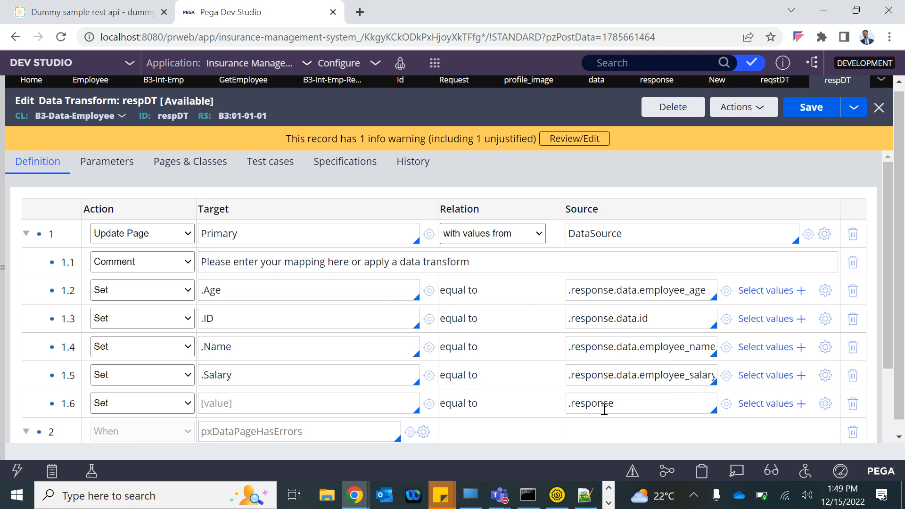
text(.)
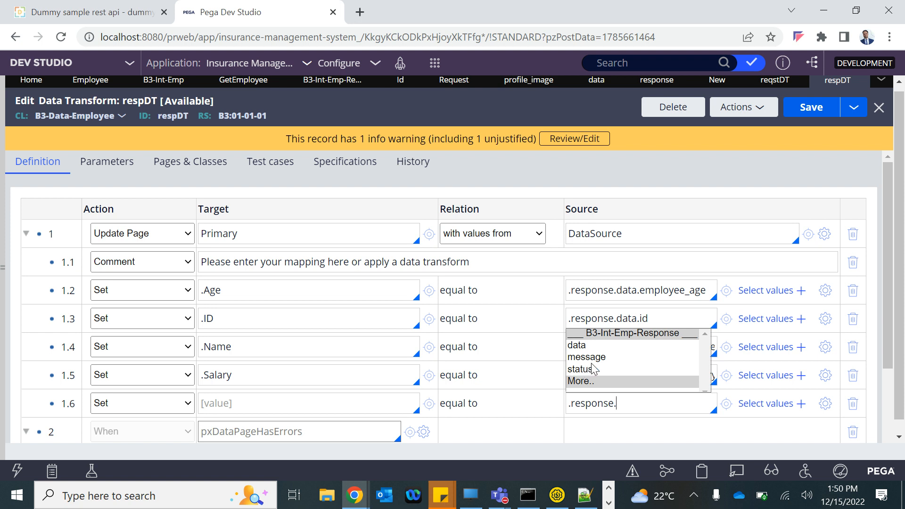
click(853, 404)
Step: Save the respDT data transform again, and save the Get Employee Data data page that uses it
click(812, 107)
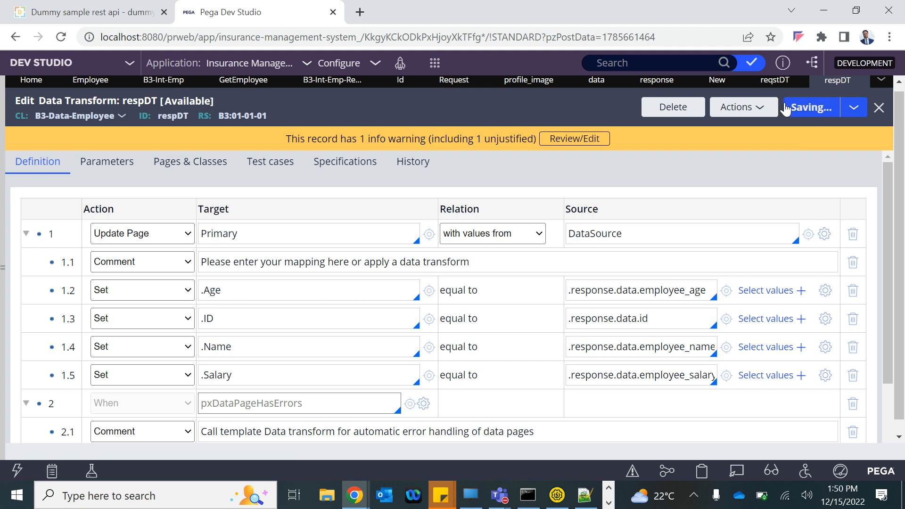
click(708, 80)
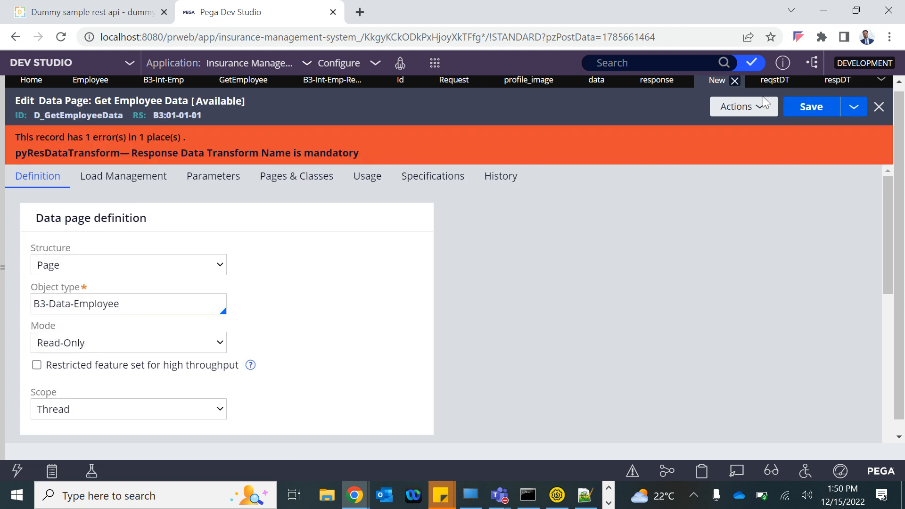
click(820, 112)
scroll(541, 270, down, 4)
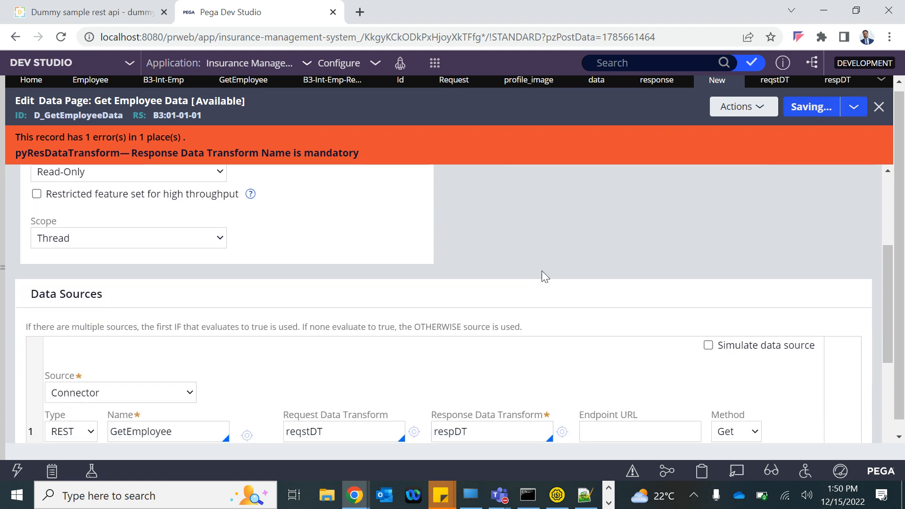
scroll(542, 270, up, 4)
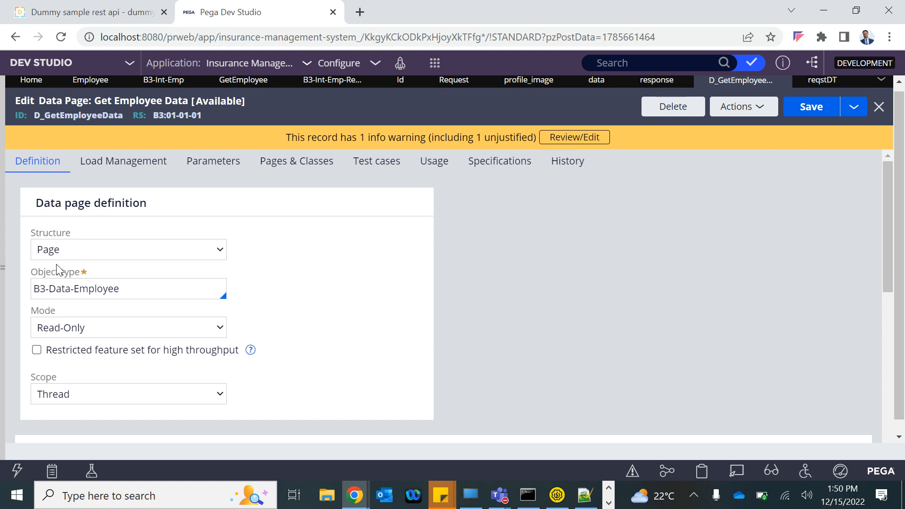
Step: Run the Get Employee Data data page with id 1, review the mapped employee properties in the results and close the run window
drag(153, 288, 18, 288)
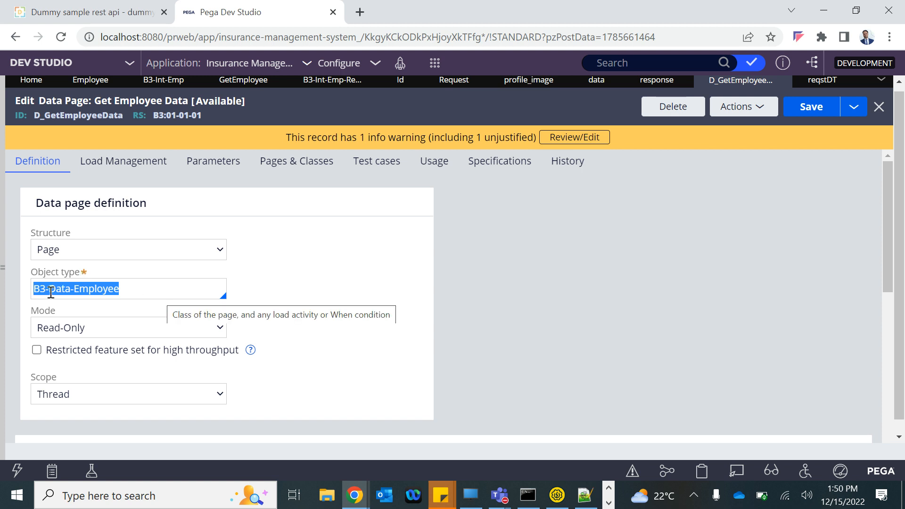
click(756, 111)
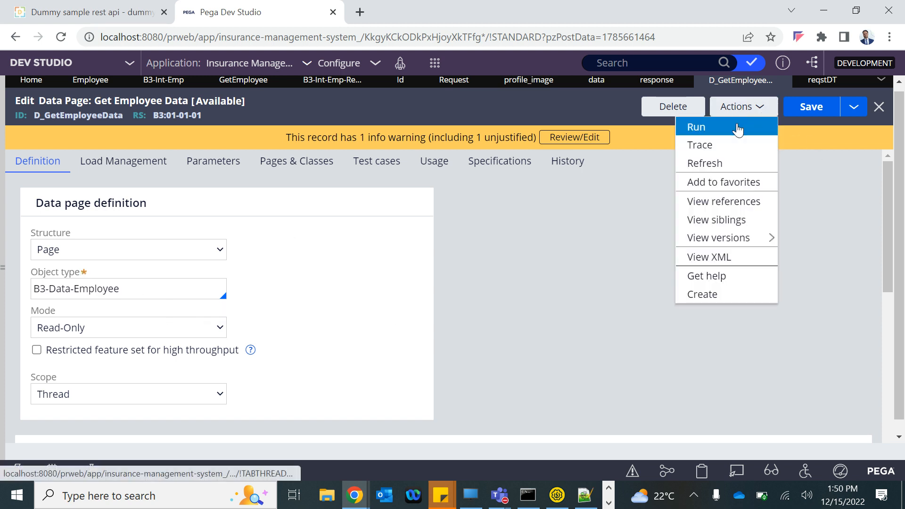
click(736, 126)
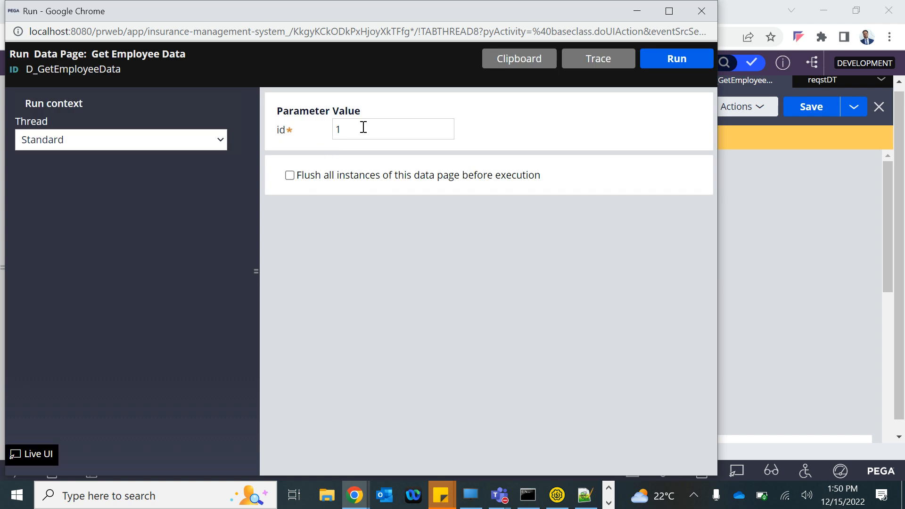
click(665, 68)
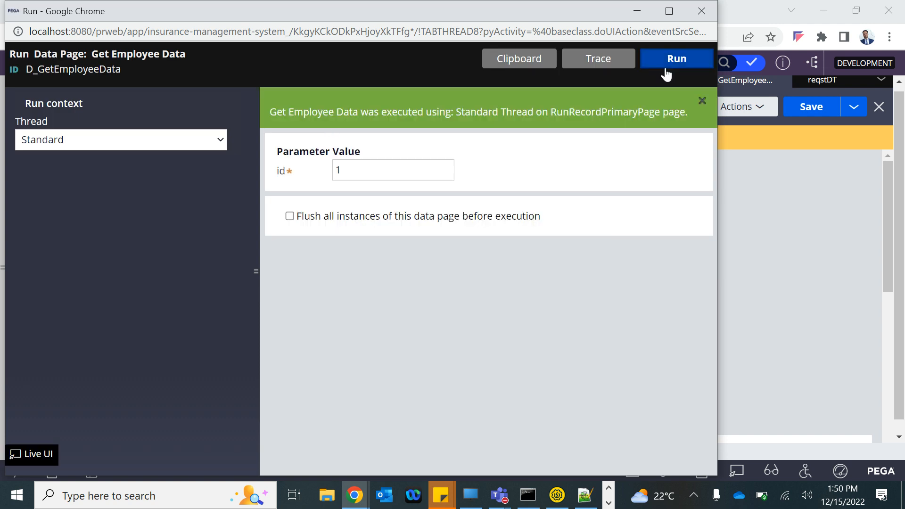
scroll(429, 374, down, 1)
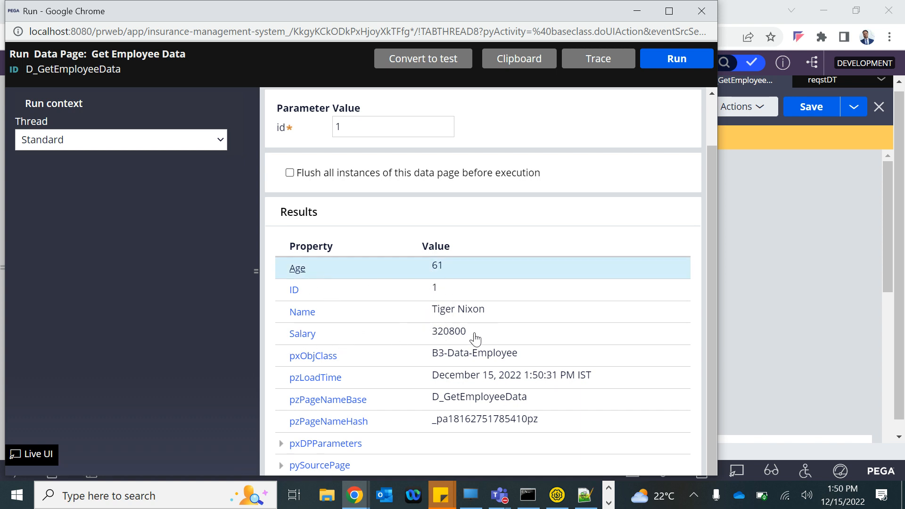
drag(475, 338, 302, 292)
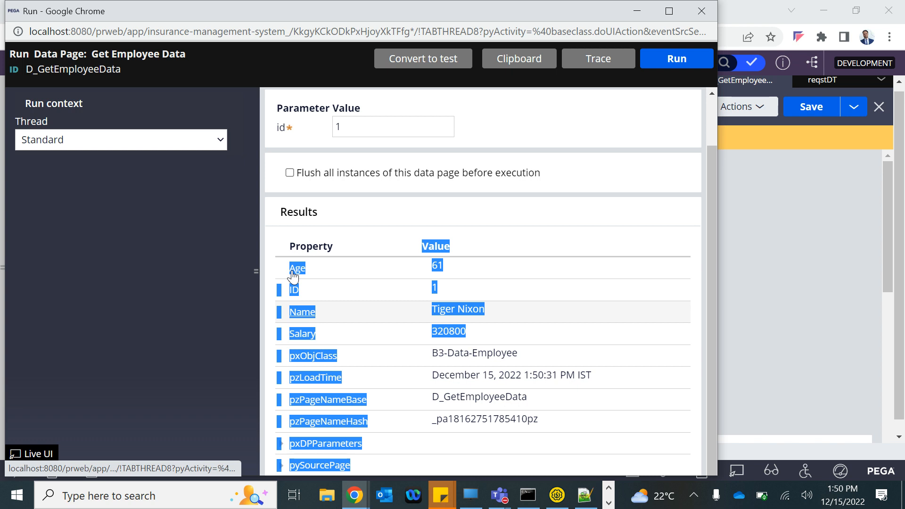
click(803, 295)
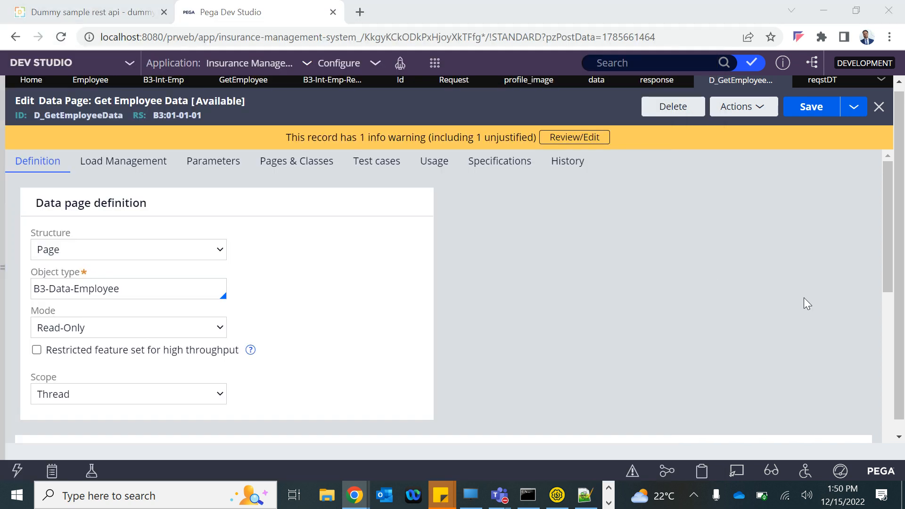
key(alt+Tab)
click(590, 177)
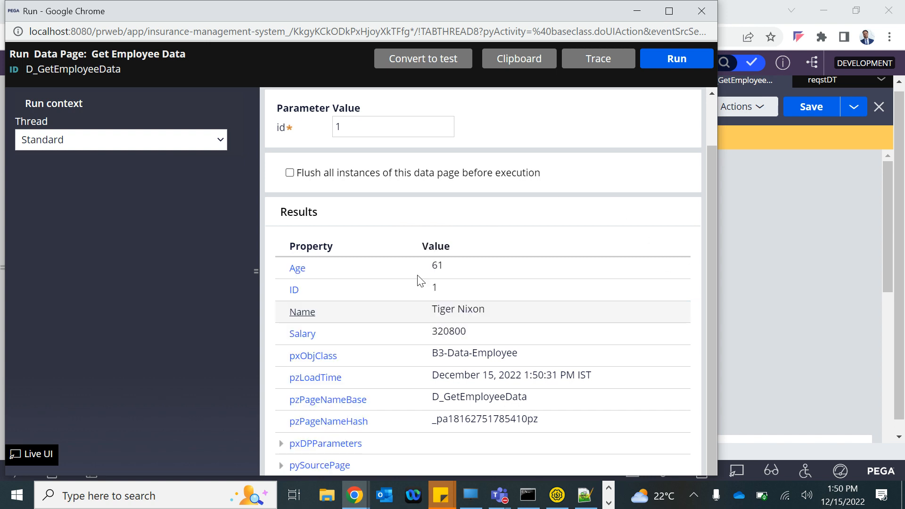
click(704, 13)
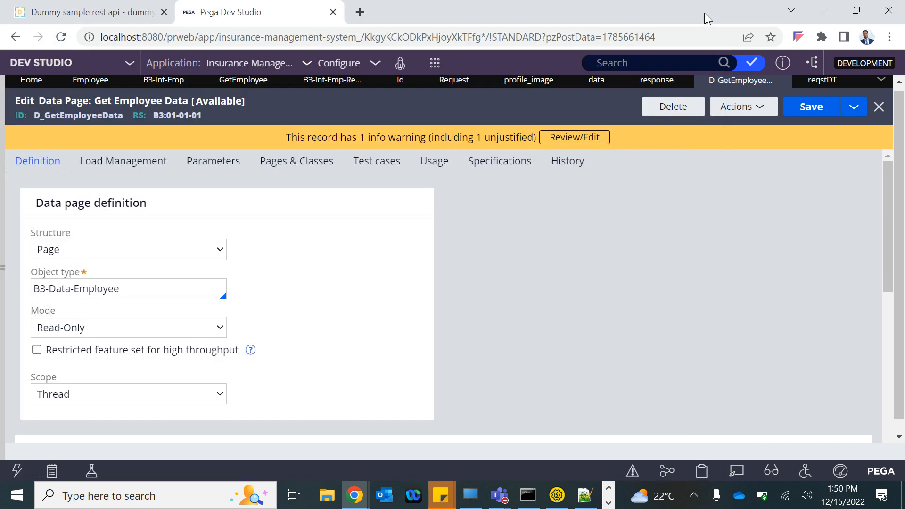
Step: Close the reqstDT data transform and open the respDT response data transform from the data page's source
click(810, 87)
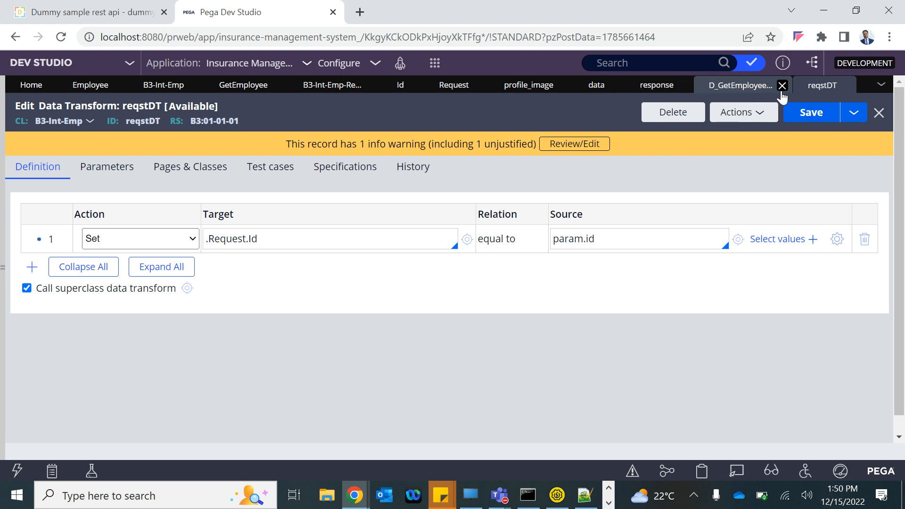
click(845, 85)
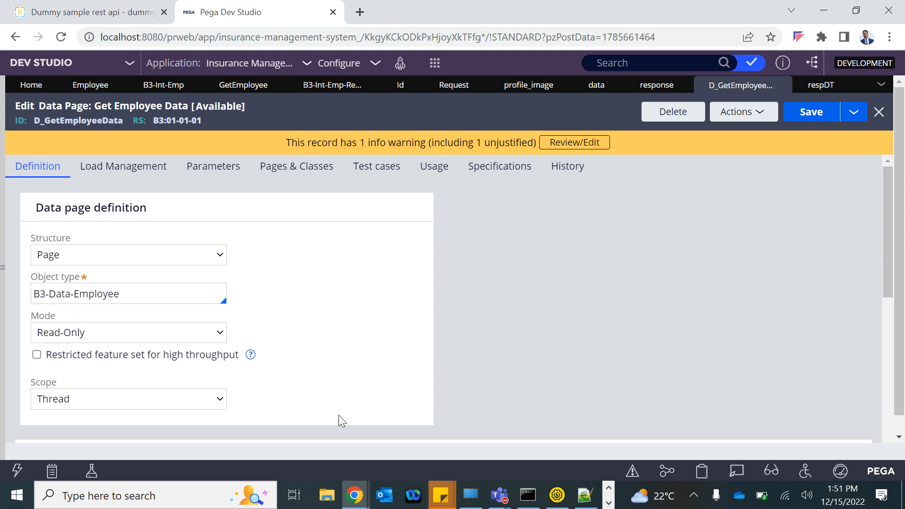
scroll(338, 415, down, 5)
click(561, 312)
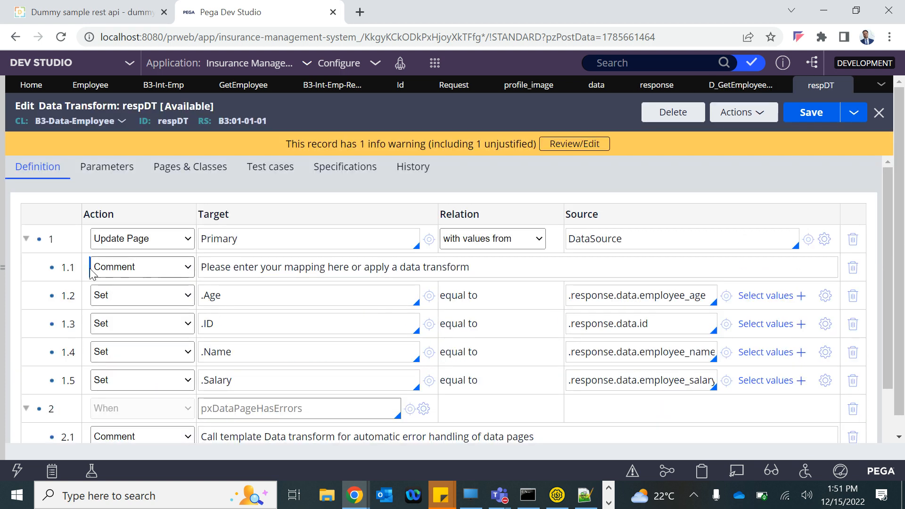
Step: Collapse the Update Page row in respDT and insert a new row above it
click(26, 238)
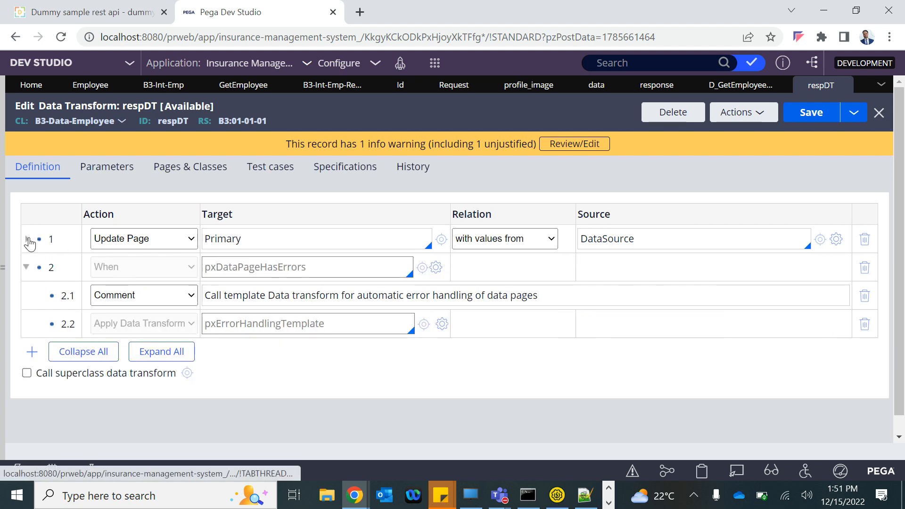
right_click(60, 239)
click(69, 258)
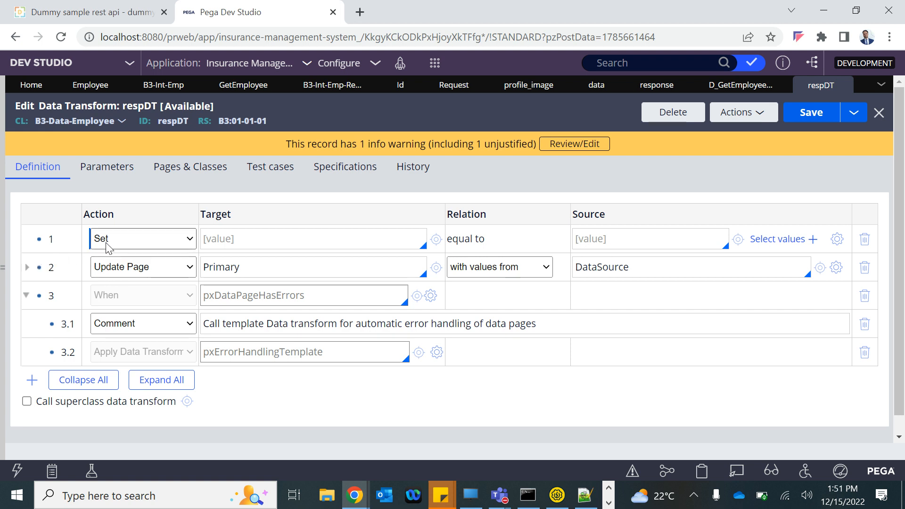
Step: Try to turn the new first row into a When condition based on a DataSource property
click(155, 239)
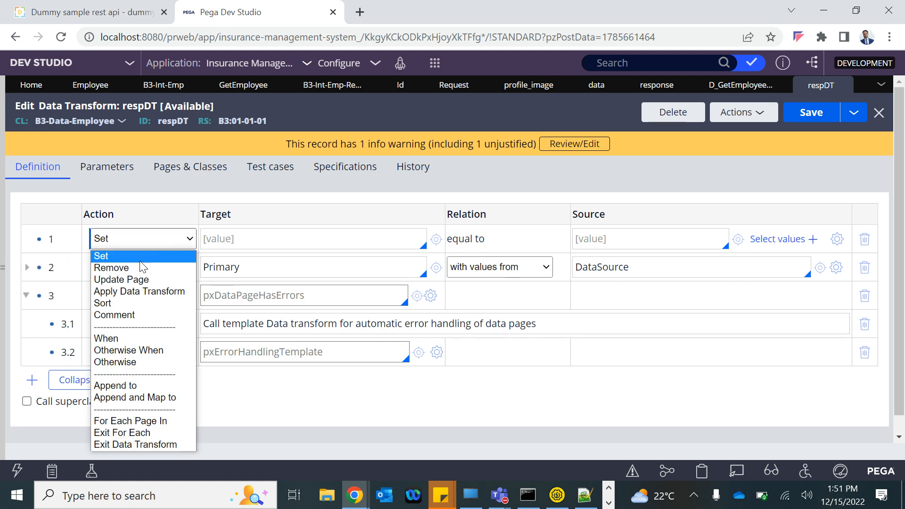
click(108, 338)
click(243, 242)
text(.)
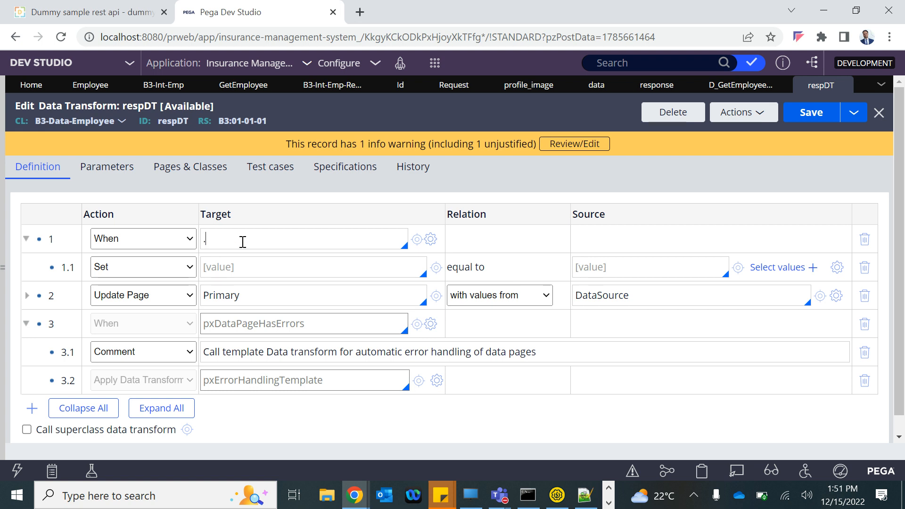
key(BackSpace)
double_click(602, 295)
key(ctrl+c)
click(289, 240)
key(ctrl+v)
text(.)
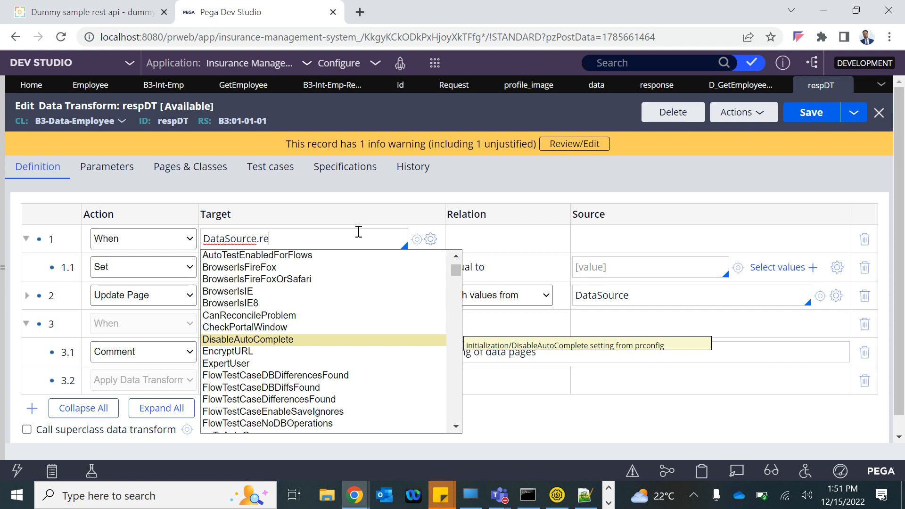
text(r)
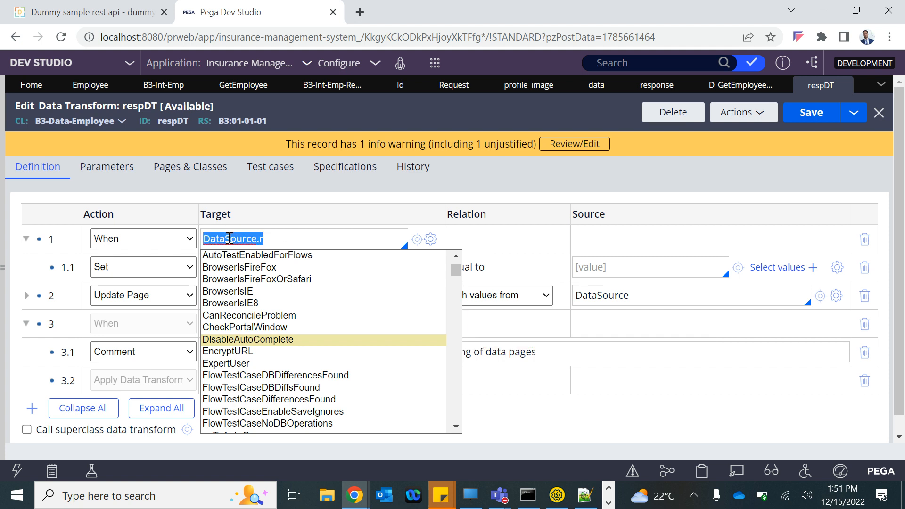
Step: Change the first row's action back to Set, deleting its child row, and clear its target
click(141, 242)
click(122, 243)
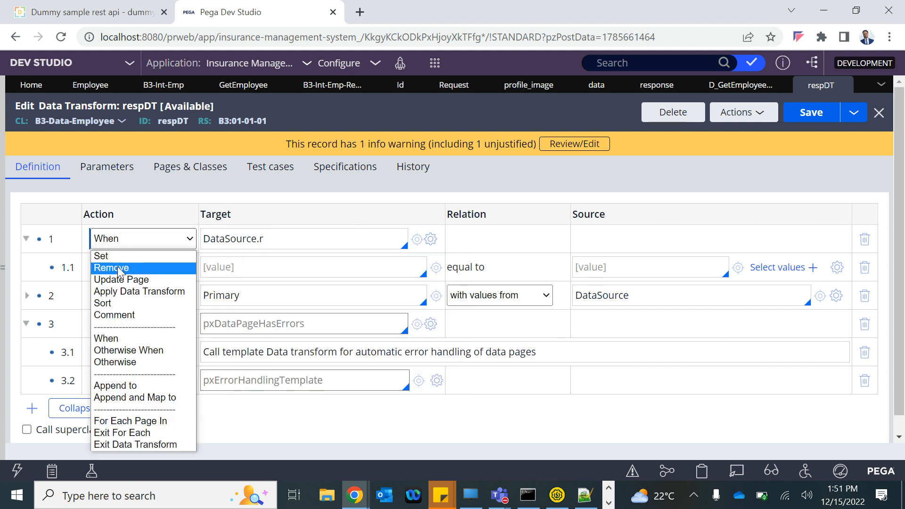
click(108, 256)
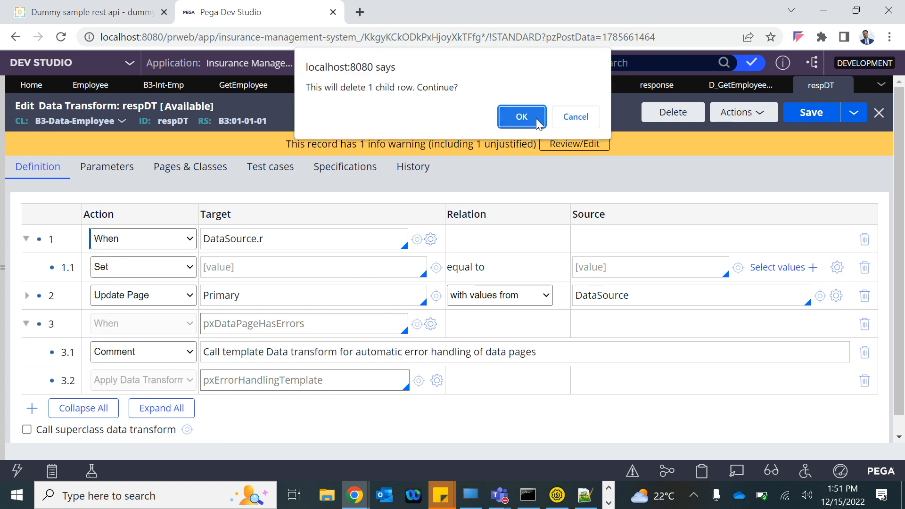
click(522, 116)
triple_click(240, 239)
key(BackSpace)
Step: Try .pyErrMsg as the target of the first Set row
text(.)
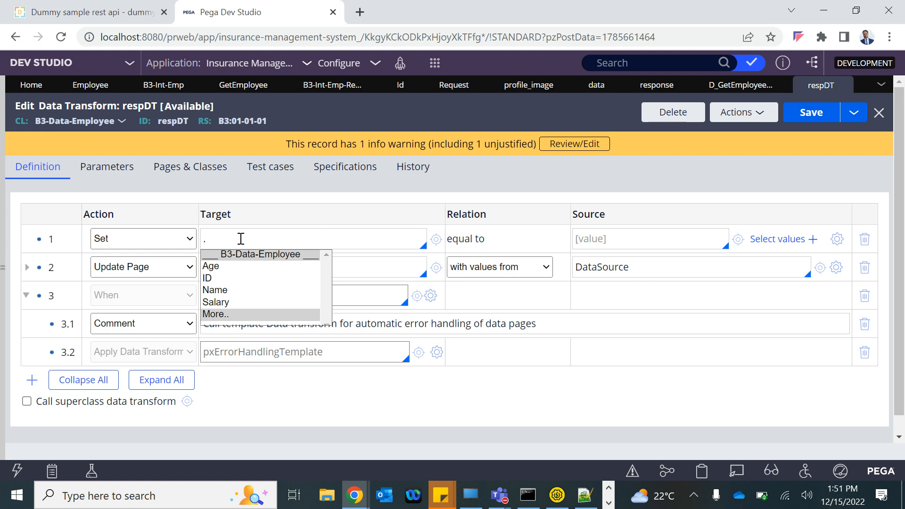
text(pyerr)
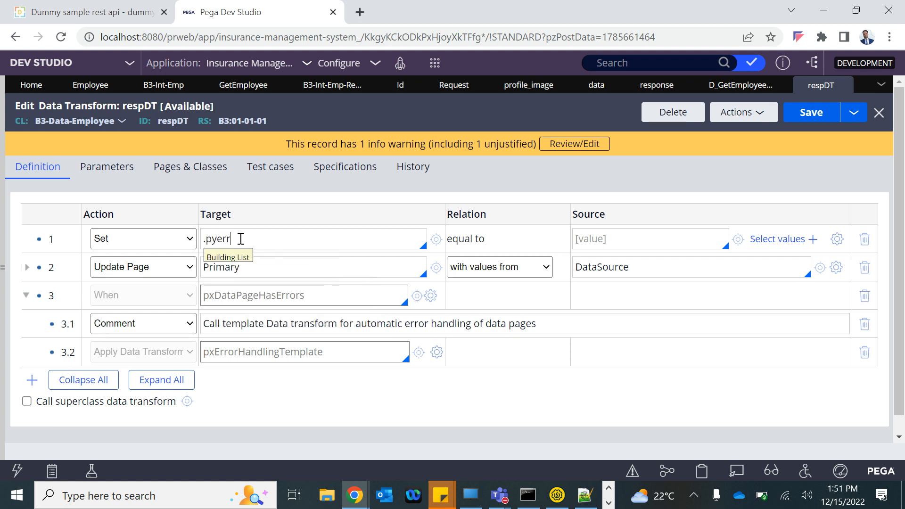
key(Return)
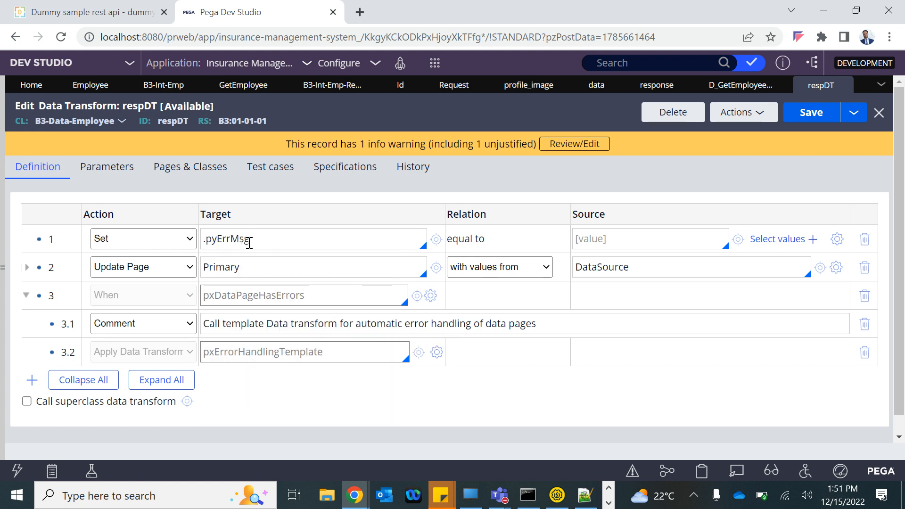
Step: Replace the first Set row's .pyErrMsg target with a lookup of properties starting with .pystatu, then clear that text back to .py
key(BackSpace)
key(BackSpace)
key(BackSpace)
key(BackSpace)
key(BackSpace)
key(BackSpace)
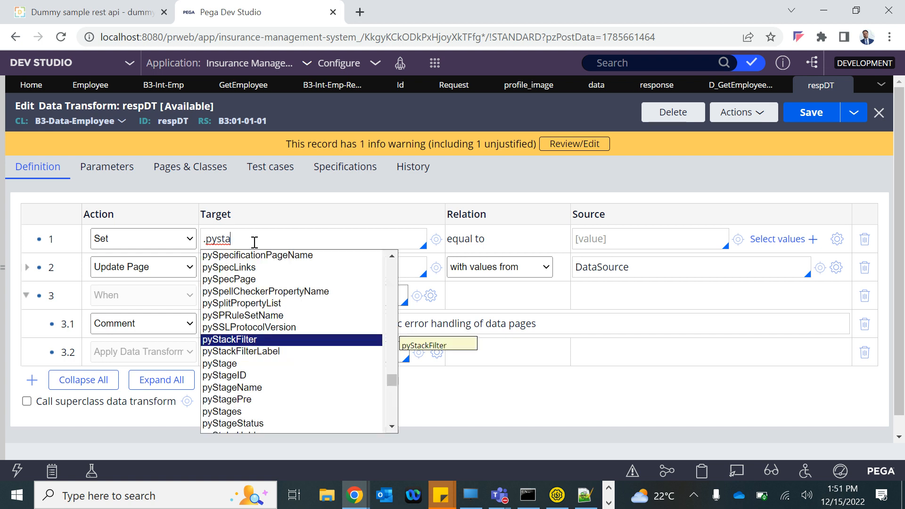
text(tu)
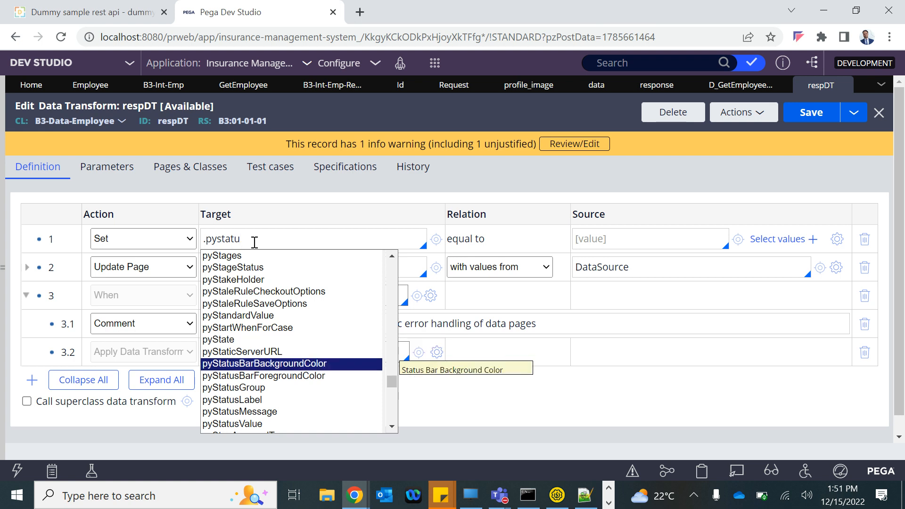
key(BackSpace)
key(BackSpace)
key(BackSpace)
key(BackSpace)
key(BackSpace)
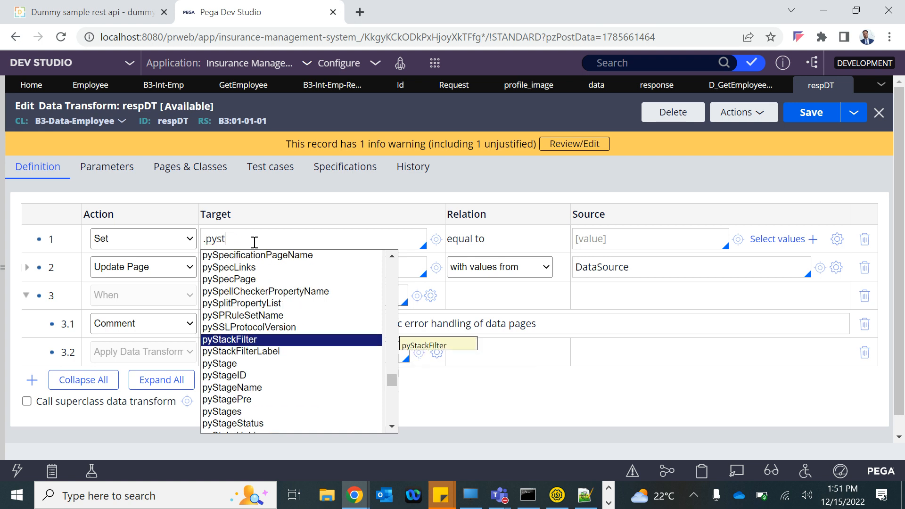
key(BackSpace)
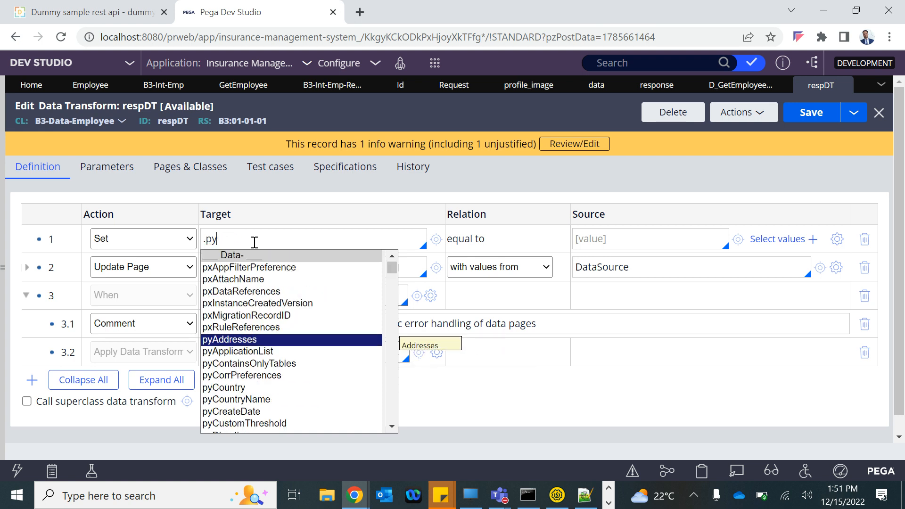
Step: Set the target of the first Set row to .pyMethodStatus
text(messa)
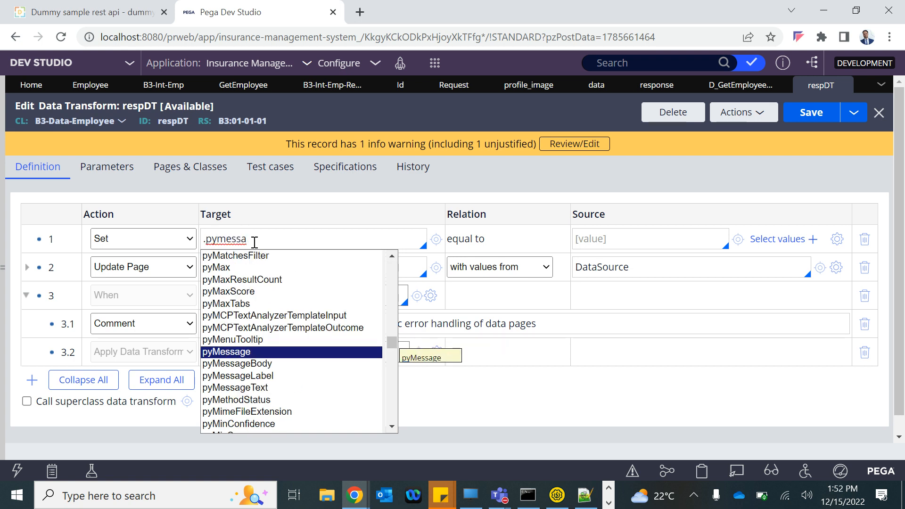
key(BackSpace)
key(Down)
key(Down)
key(Down)
key(Down)
key(Return)
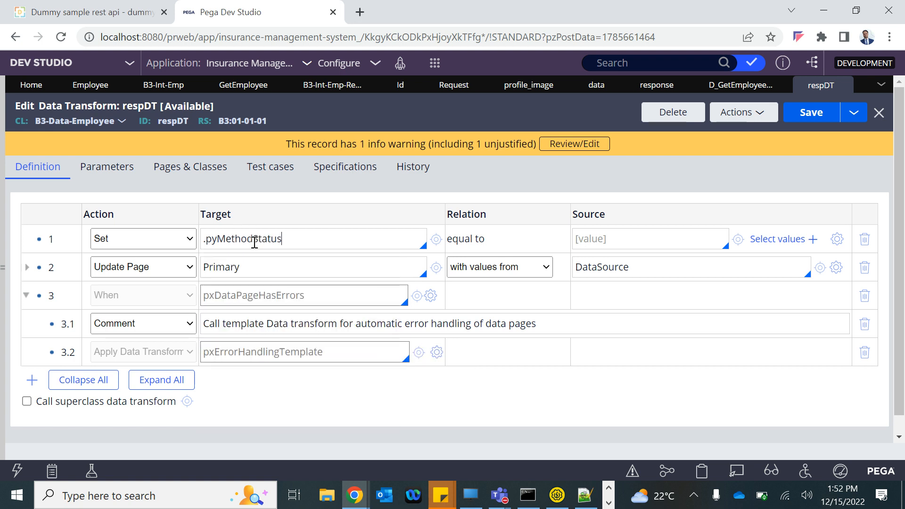
Step: Set the source of the .pyMethodStatus row to DataSource.response.status
double_click(599, 265)
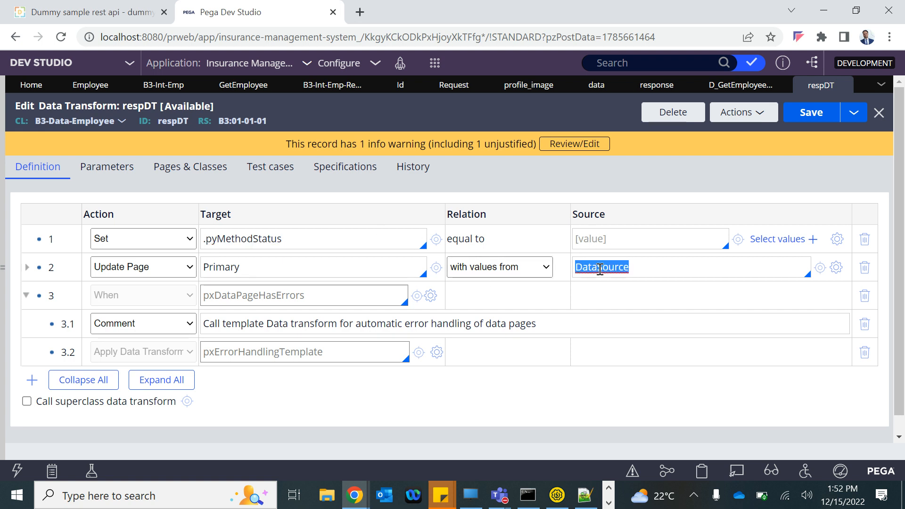
click(595, 239)
key(ctrl+v)
text(.)
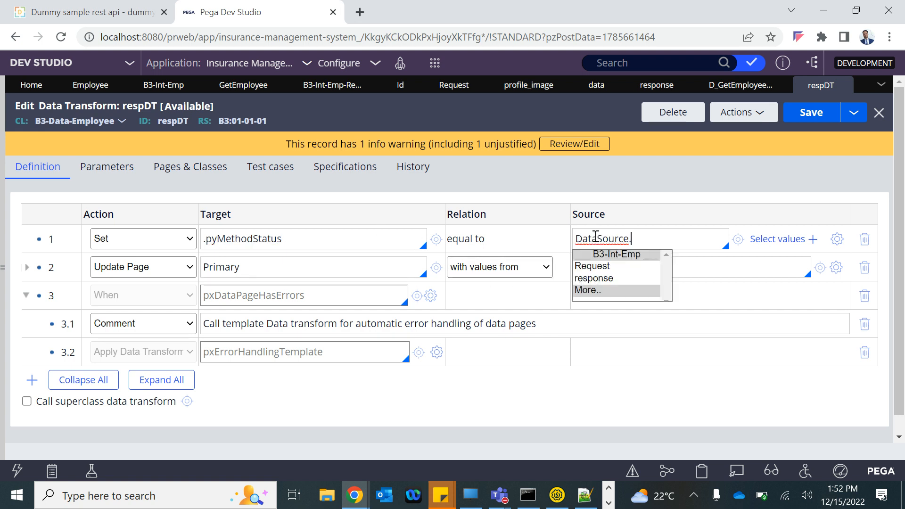
key(Down)
key(Return)
text(.)
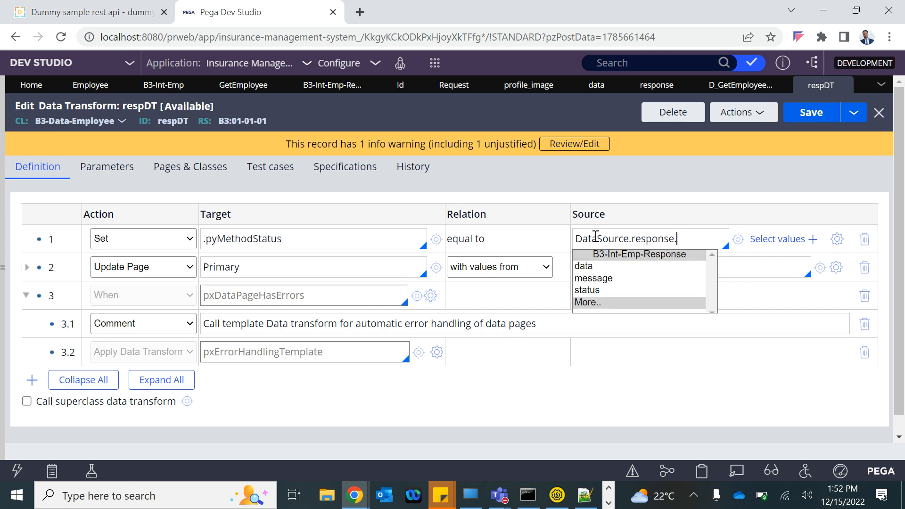
key(Down)
key(Down)
key(Return)
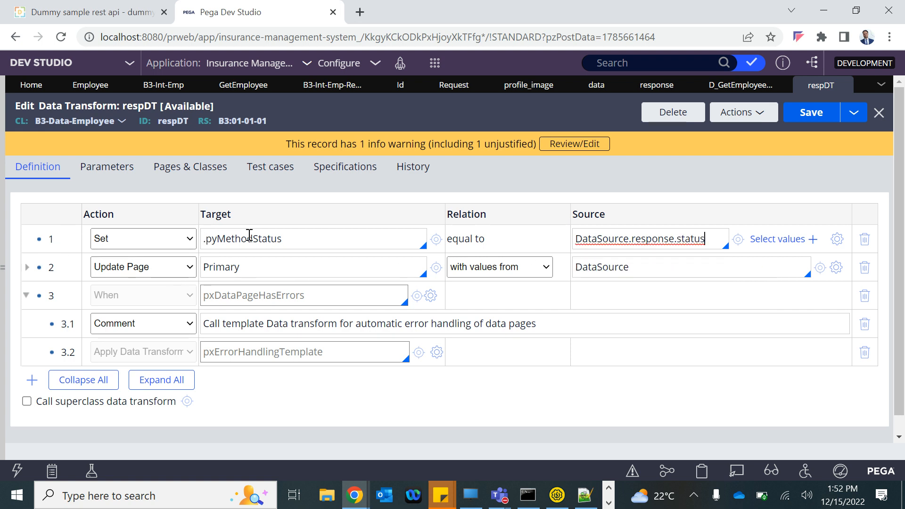
Step: Add a When row below the .pyMethodStatus row with the condition .pyMethodStatus!="sucess"
key(Return)
click(121, 272)
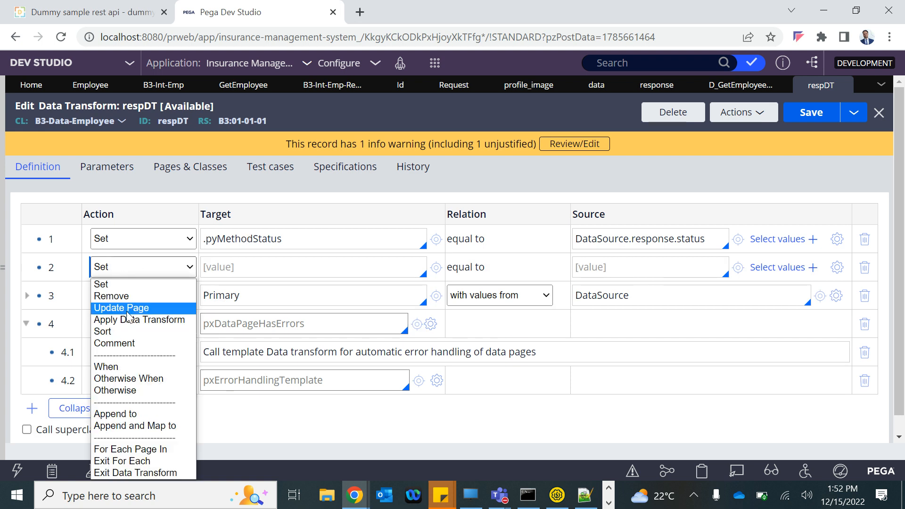
click(121, 367)
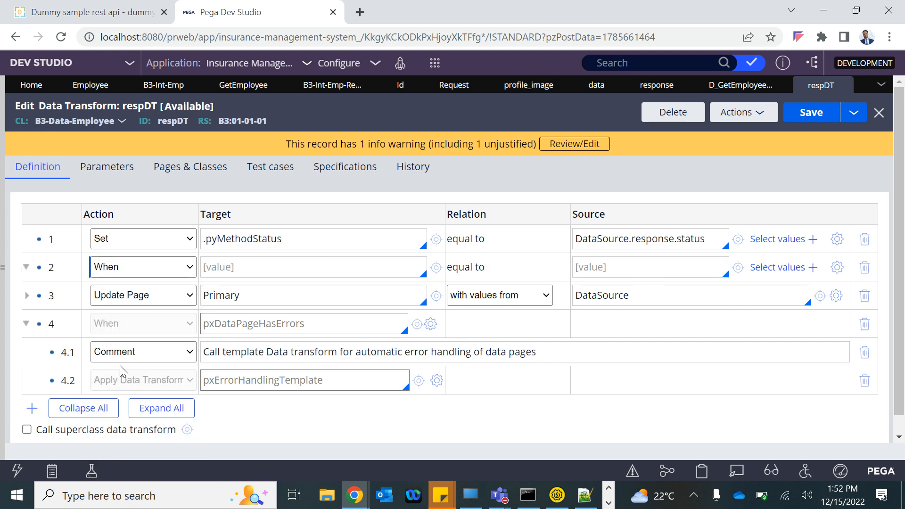
double_click(225, 232)
key(ctrl+c)
click(221, 262)
key(ctrl+v)
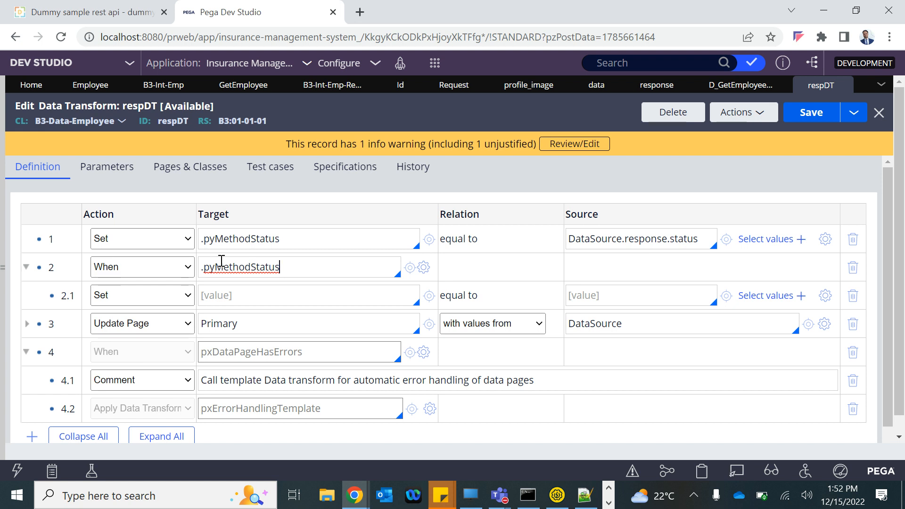
text(!="sucess)
Step: Switch to SoapUI, check the status value in the employee response, and return to Pega Dev Studio
click(557, 496)
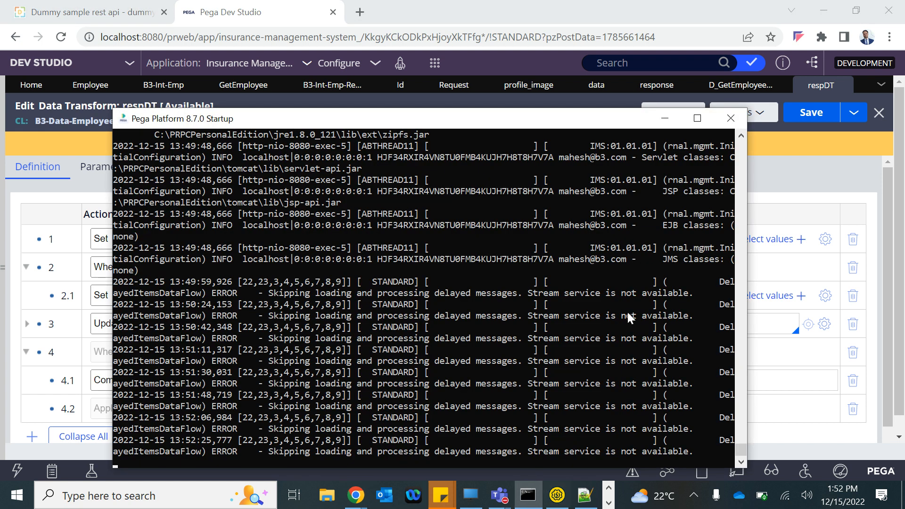
click(557, 496)
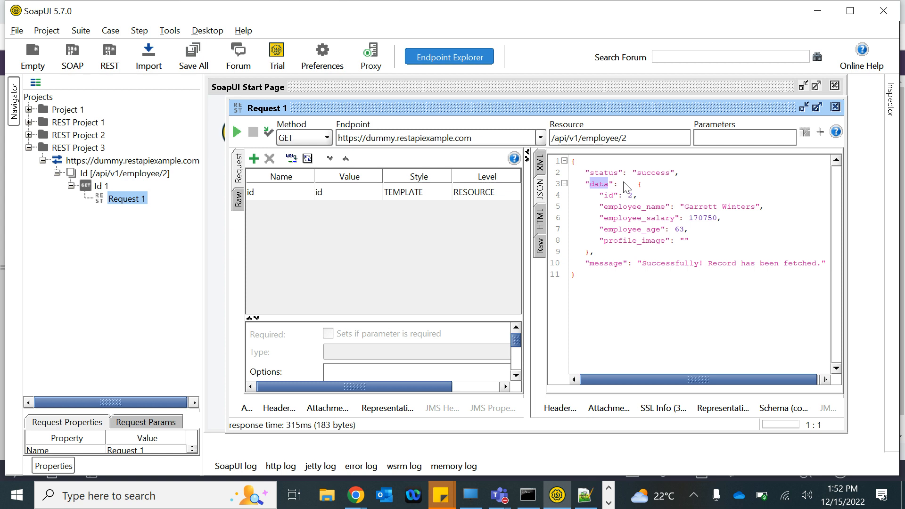
double_click(656, 173)
click(355, 495)
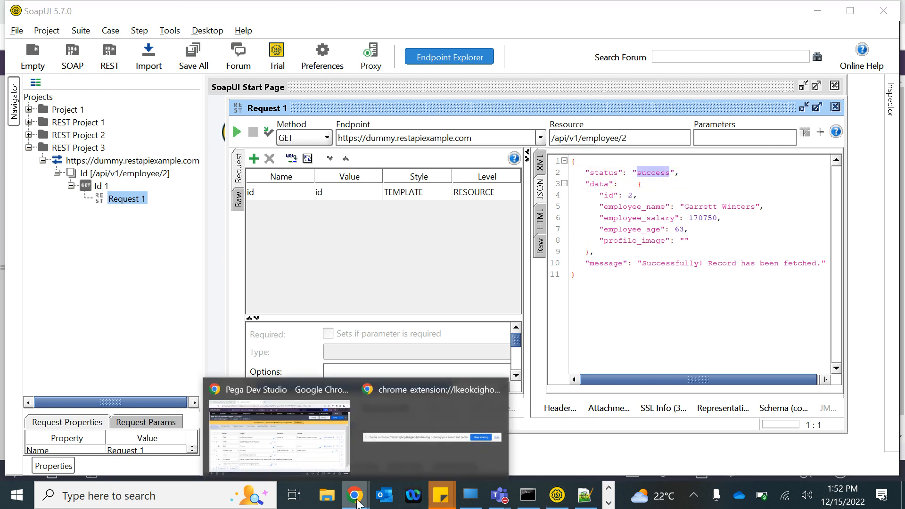
click(321, 446)
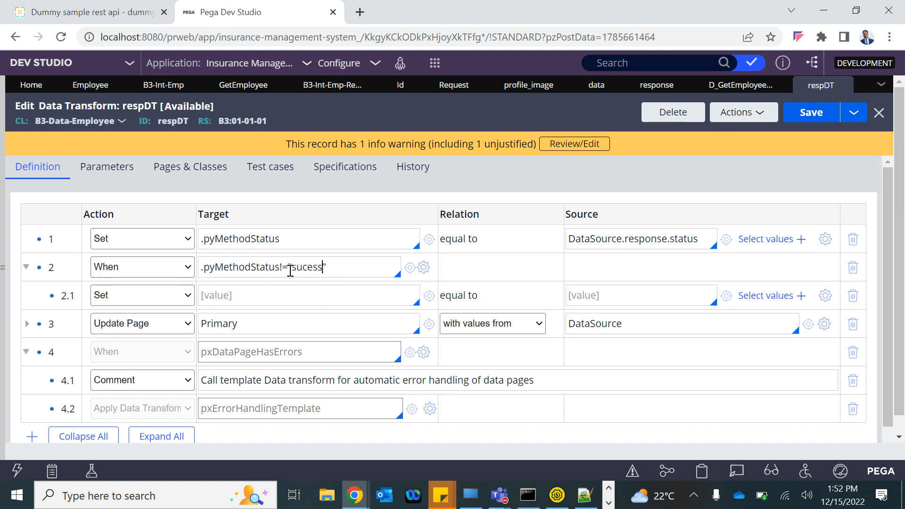
Step: Correct the When condition to .pyMethodStatus!="success" and set its child row's action to Exit Data Transform
click(309, 267)
text(c)
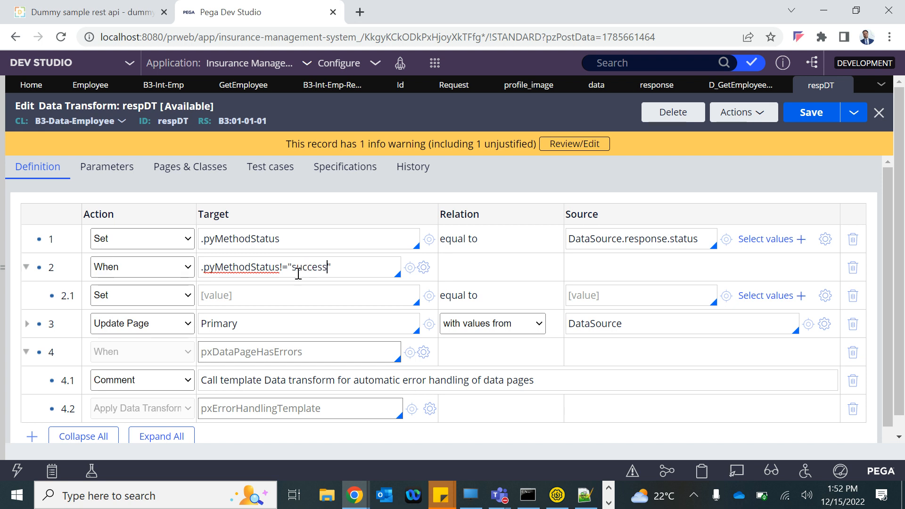
click(140, 304)
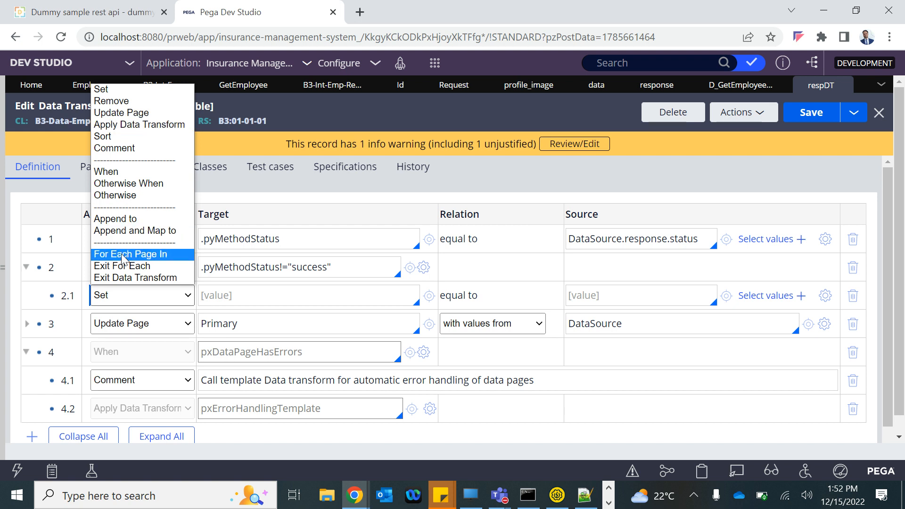
click(123, 278)
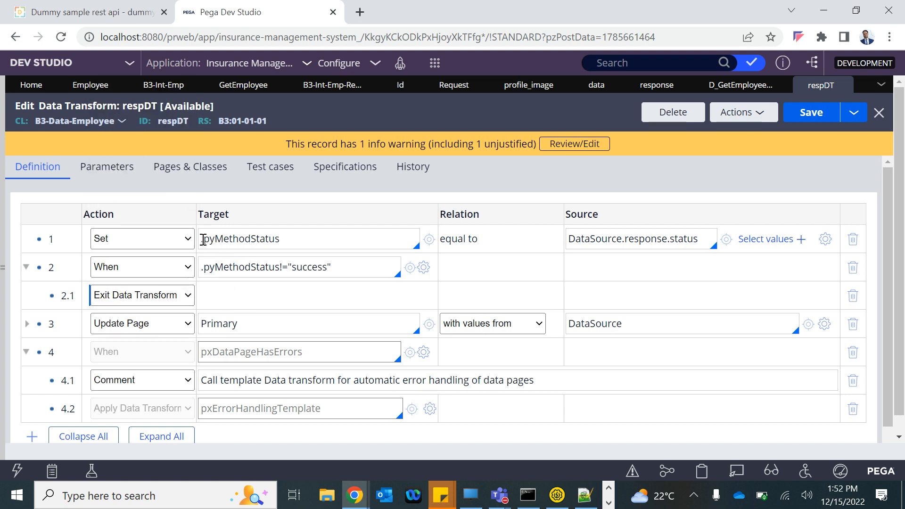
Step: Insert a Set row below the .pyMethodStatus row and set its target to .pyMessageBody
drag(203, 240, 292, 240)
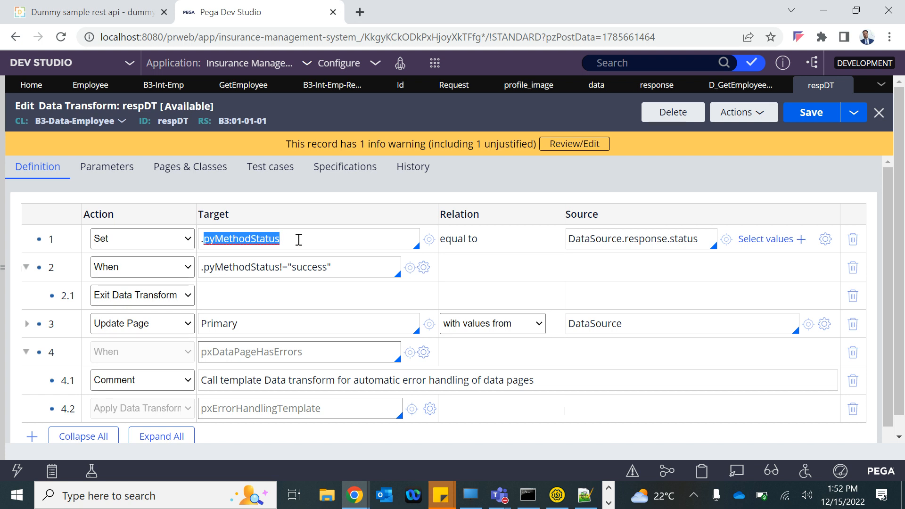
click(284, 242)
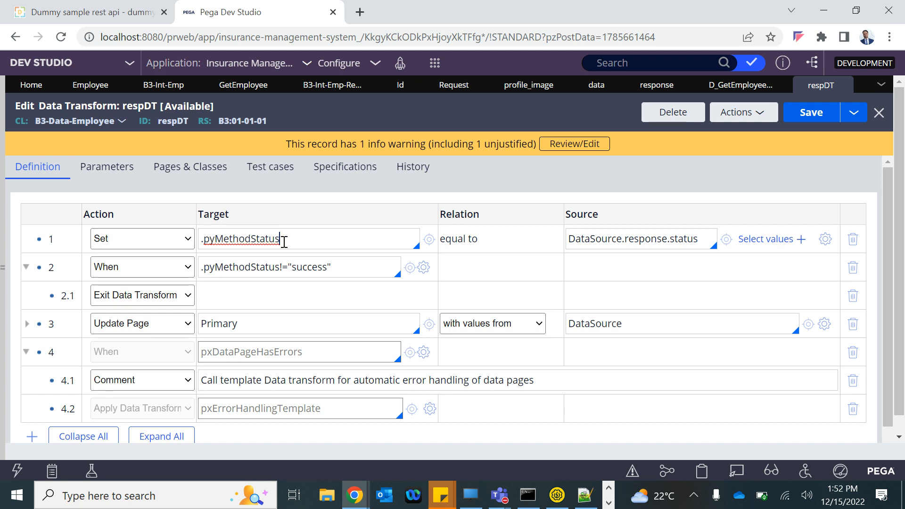
key(Return)
click(244, 270)
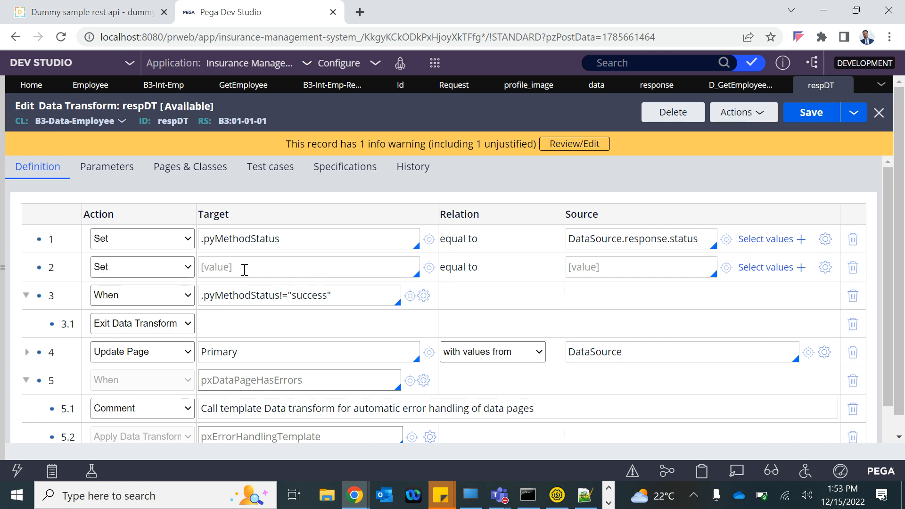
text(.py)
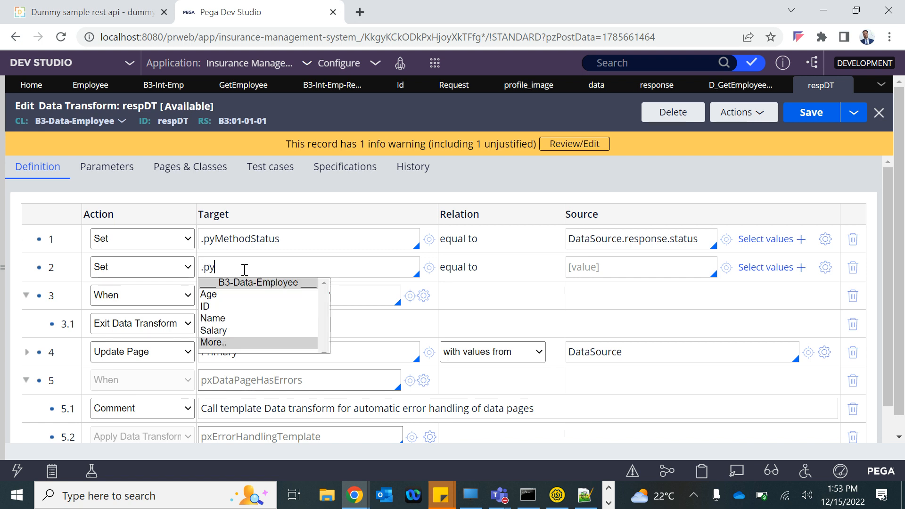
text(mess)
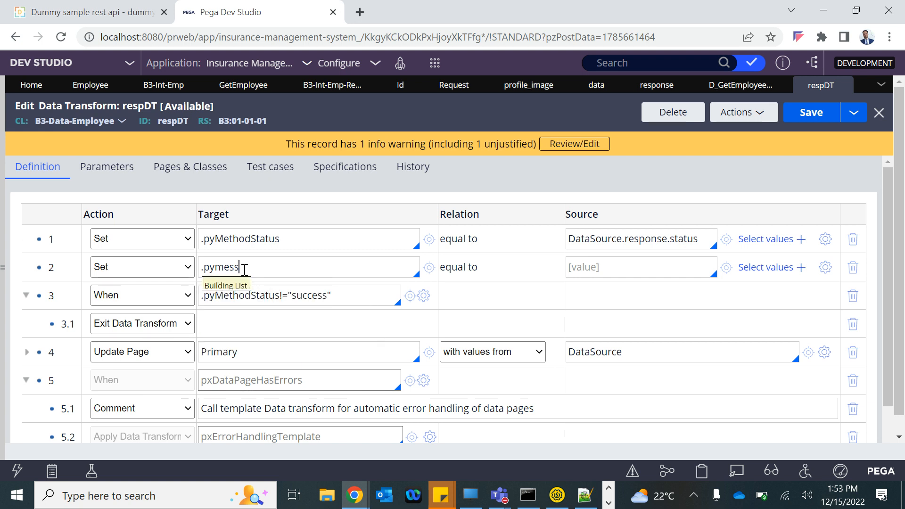
key(Down)
key(Return)
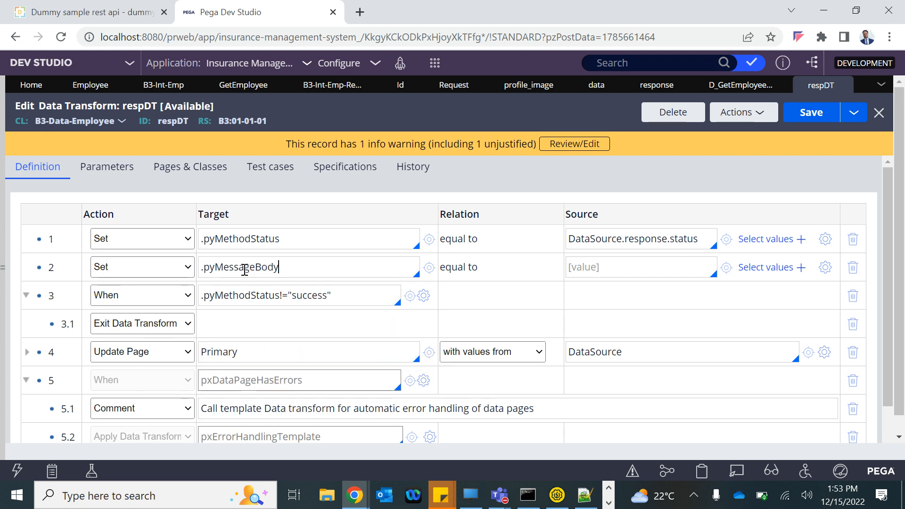
Step: Set the source of the .pyMessageBody row to DataSource.response.message and save the data transform
double_click(630, 241)
click(611, 265)
key(ctrl+v)
key(BackSpace)
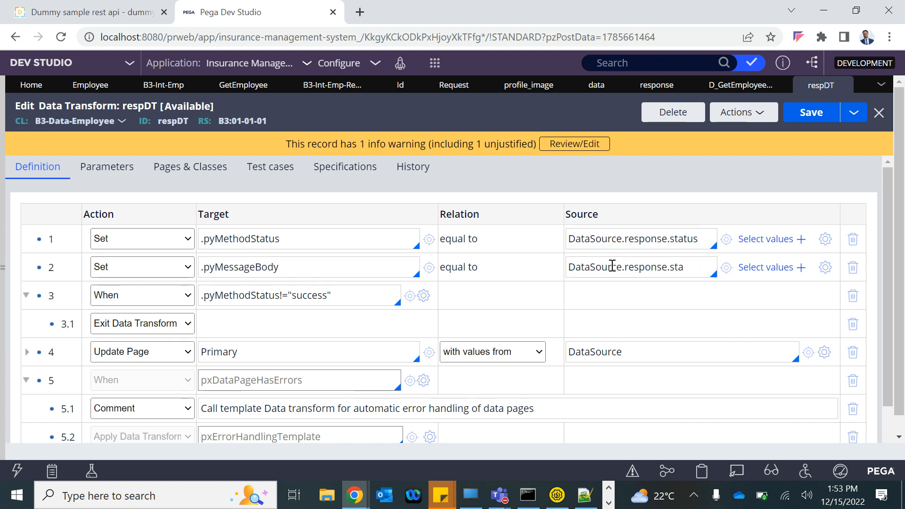
text(.)
key(Down)
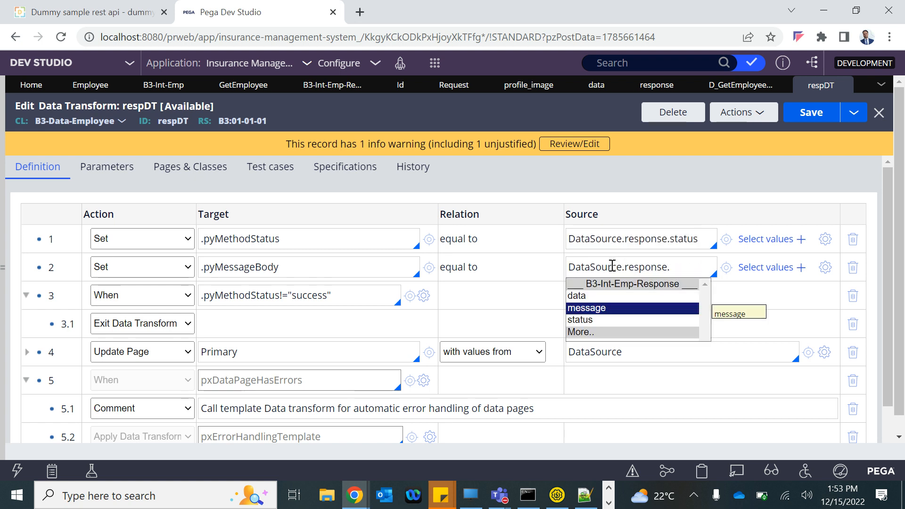
key(Return)
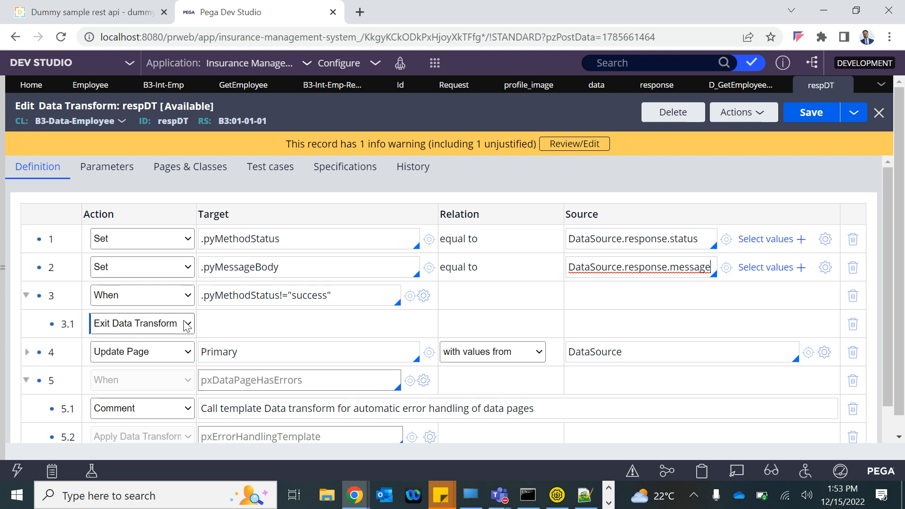
click(824, 114)
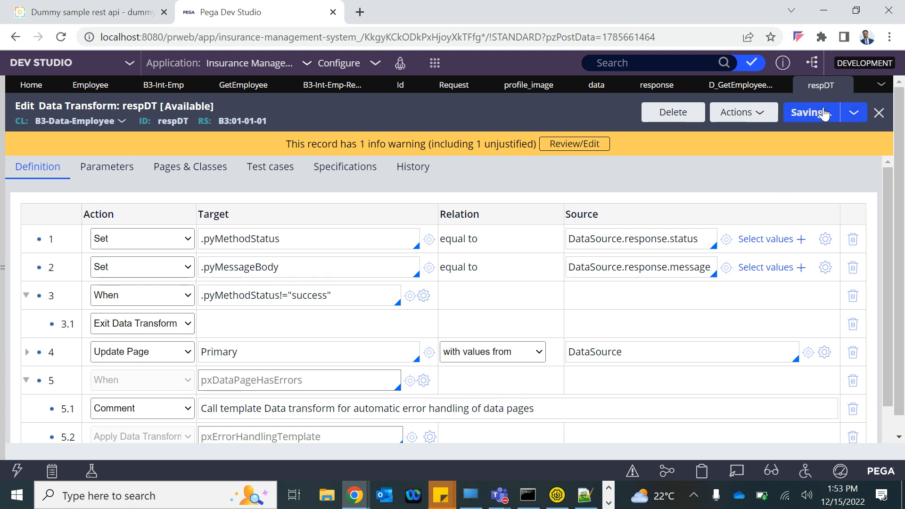